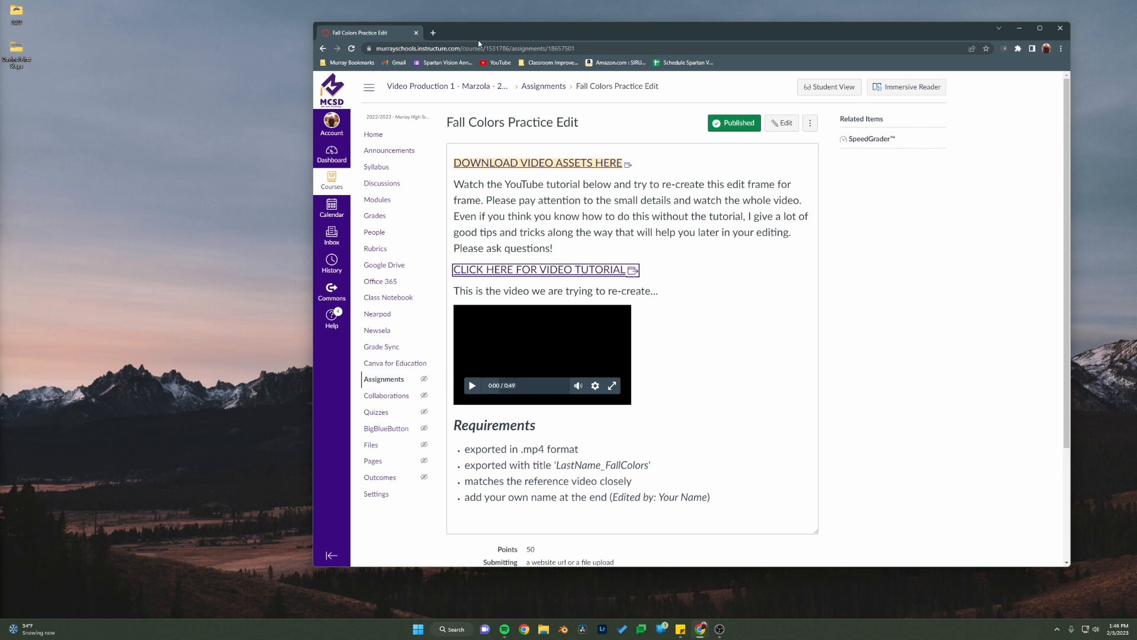
# Step: Open the Fall Colors Practice Edit assignment from Module 3 of the course modules
pyautogui.moveTo(479, 43); pyautogui.dragTo(341, 33)
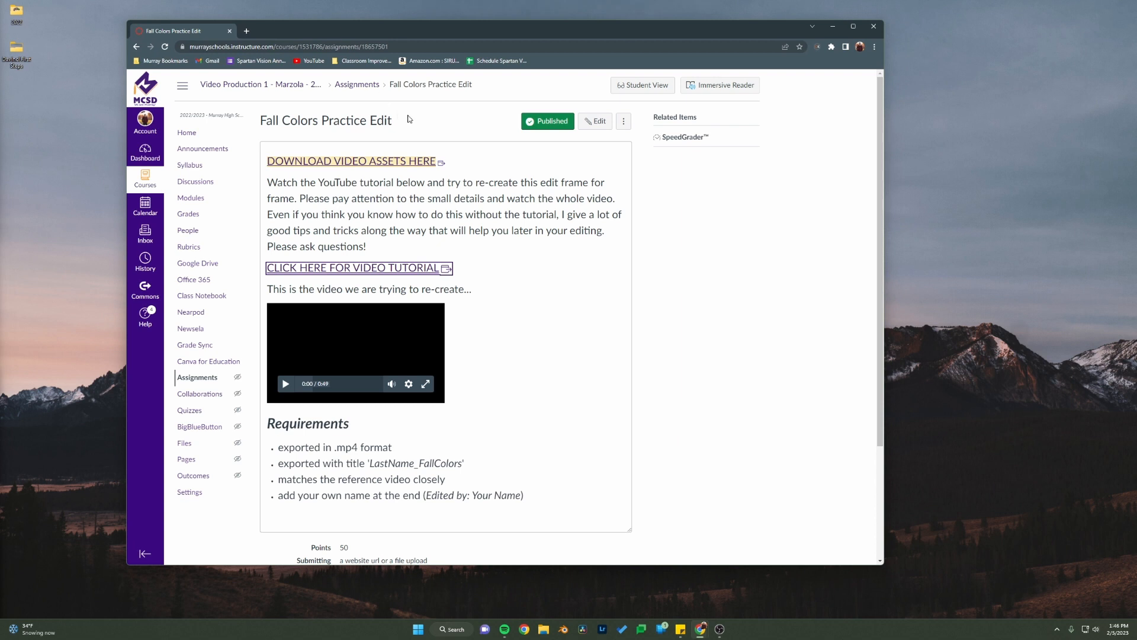
pyautogui.click(188, 203)
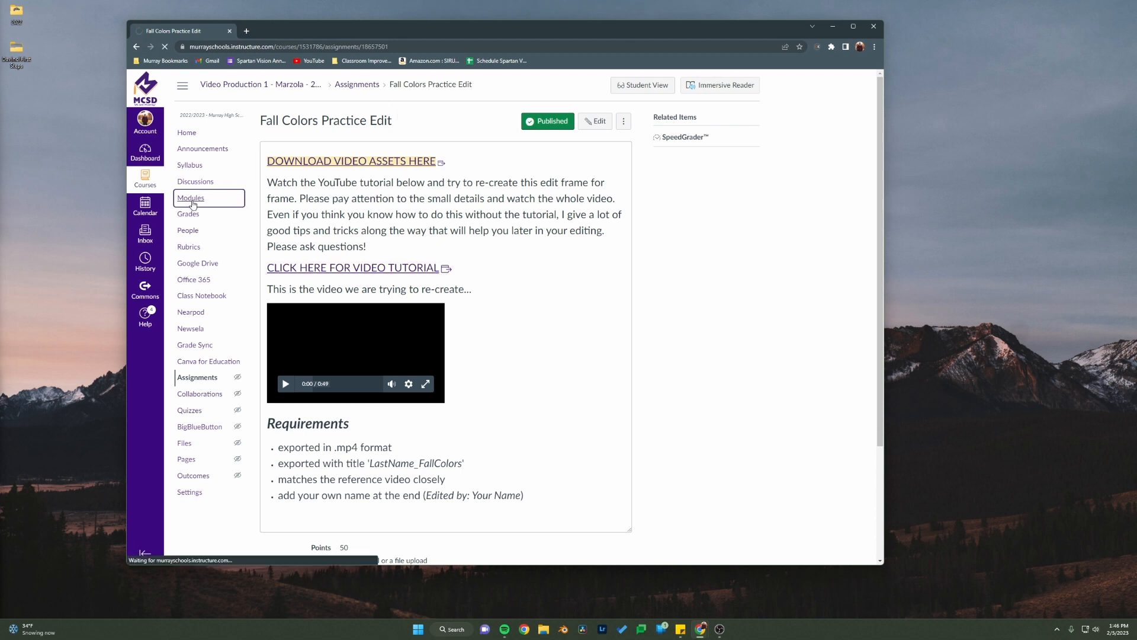
pyautogui.scroll(-9, 302, 326)
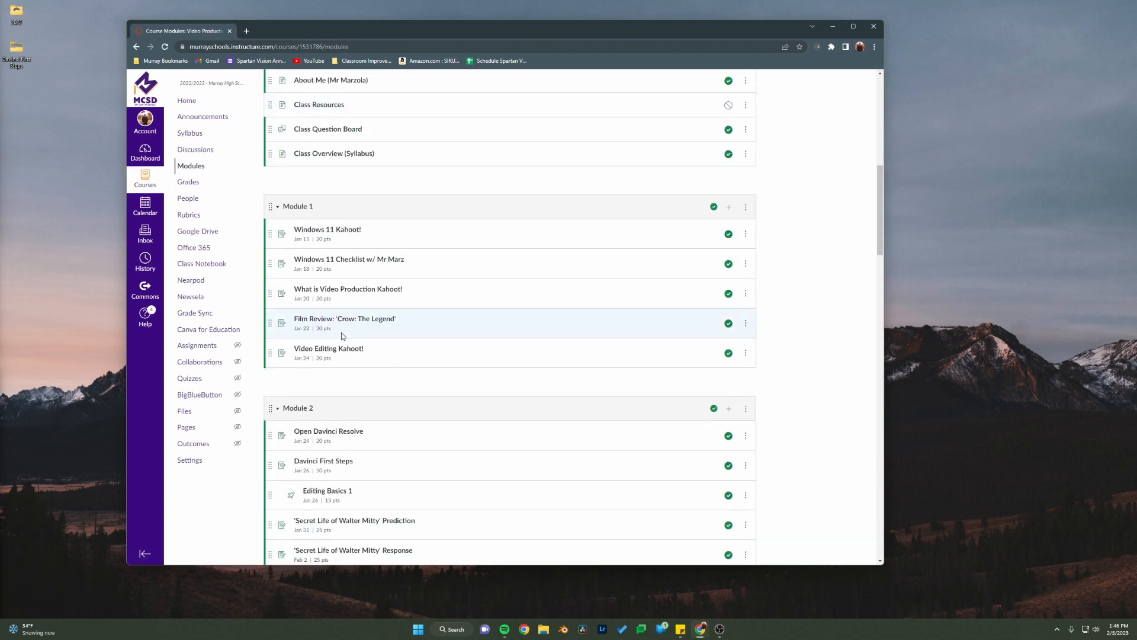
pyautogui.scroll(-4, 342, 336)
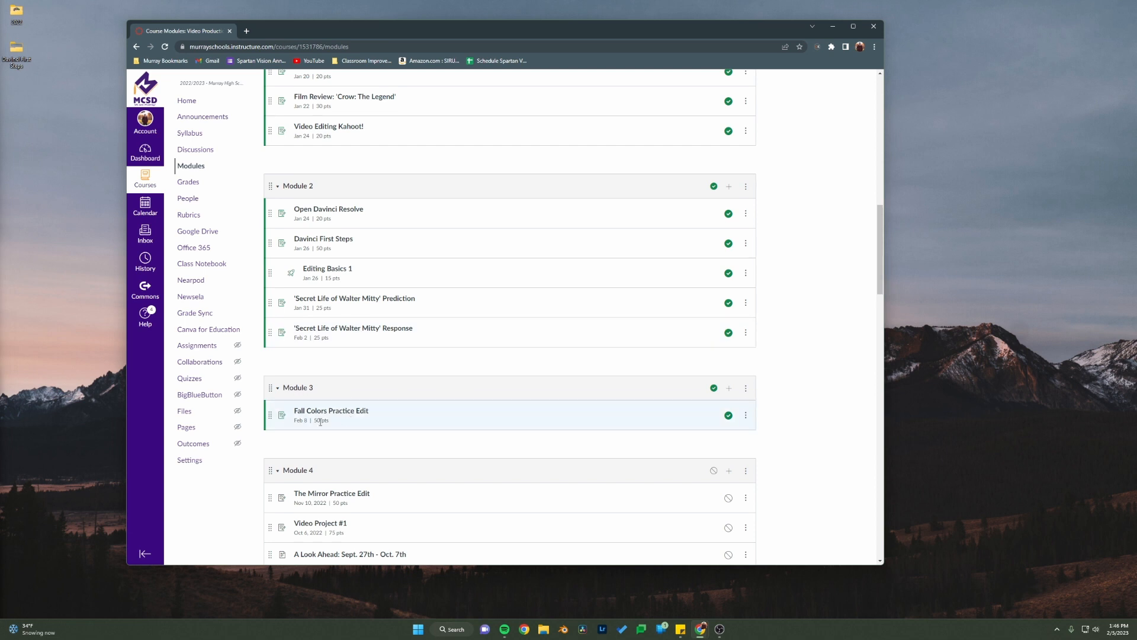
pyautogui.scroll(2, 330, 450)
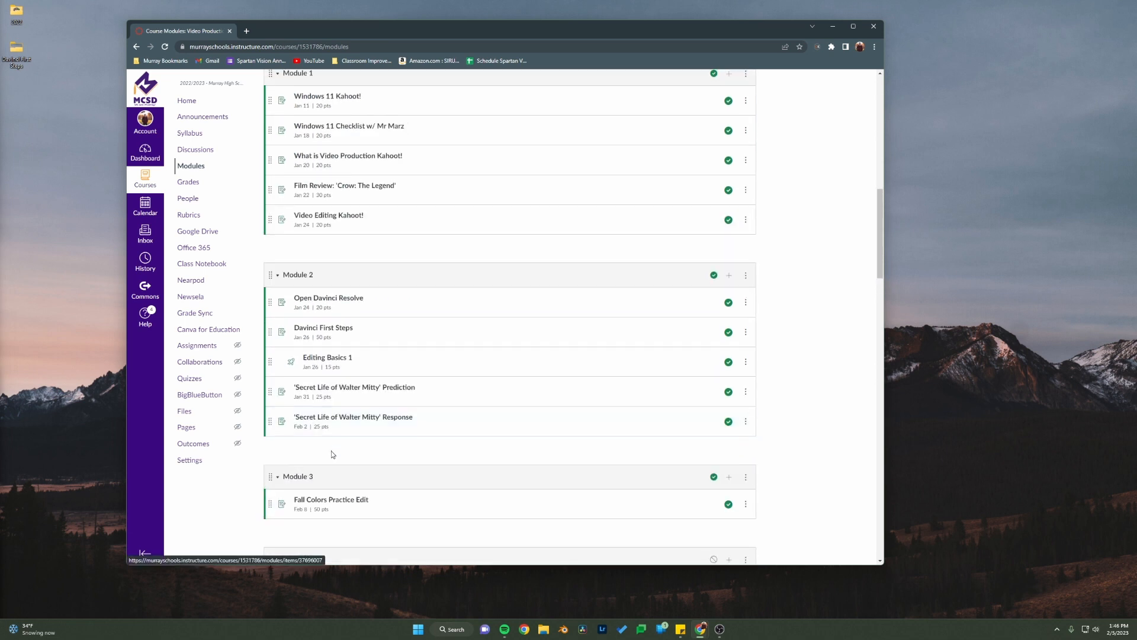
pyautogui.click(351, 504)
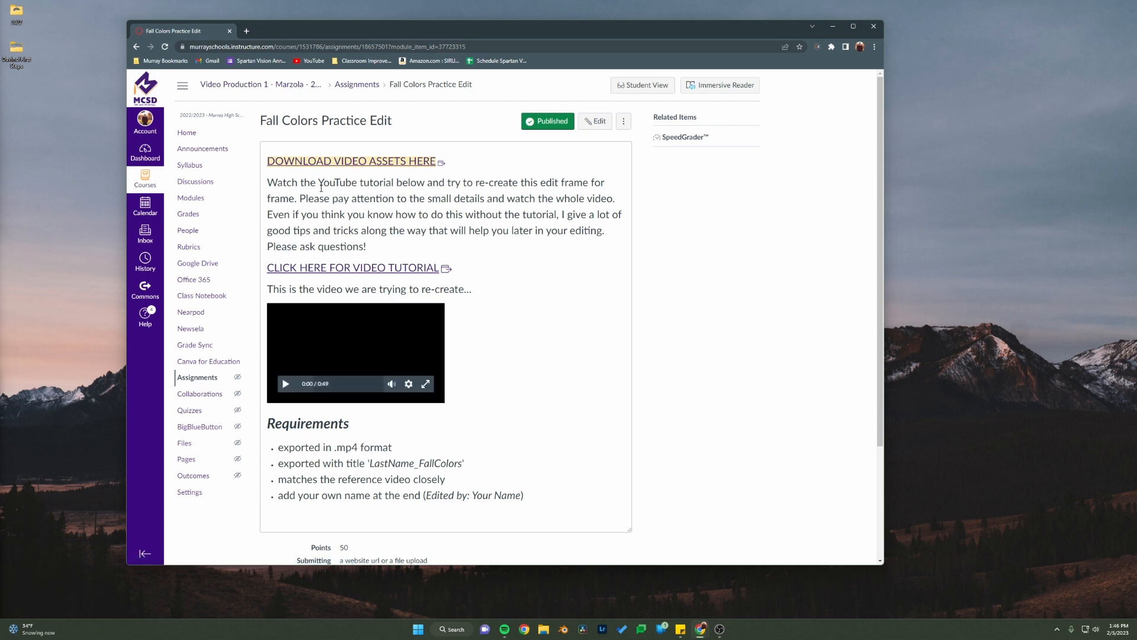
# Step: Follow the assignment's video assets link and download the whole Fall Colors Practice Edit folder from Google Drive
pyautogui.click(411, 162)
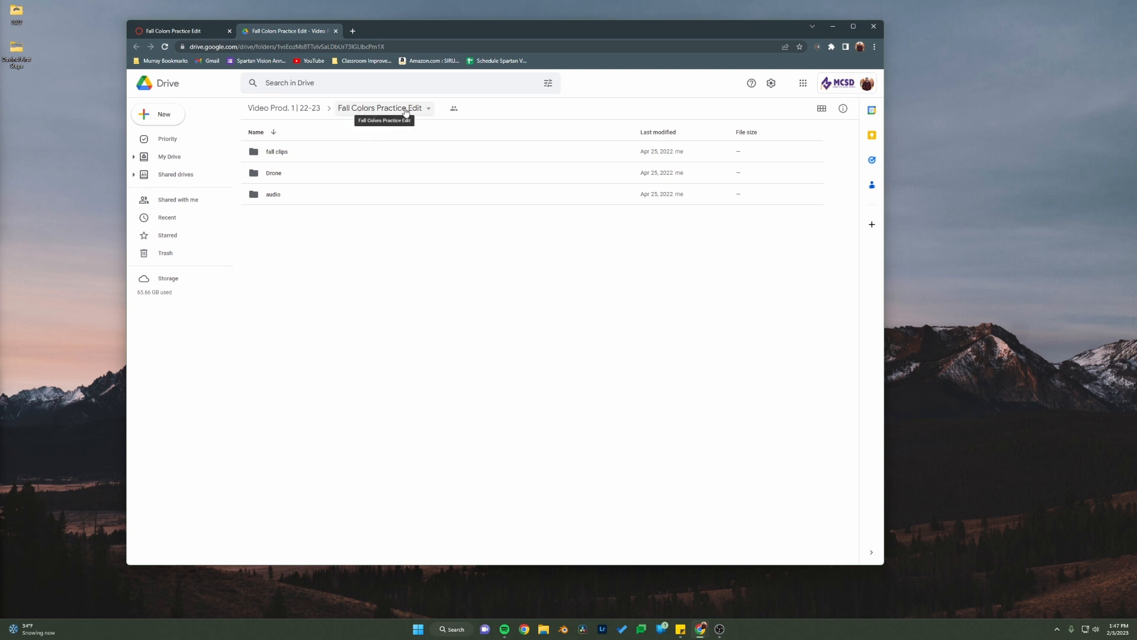
pyautogui.click(369, 111)
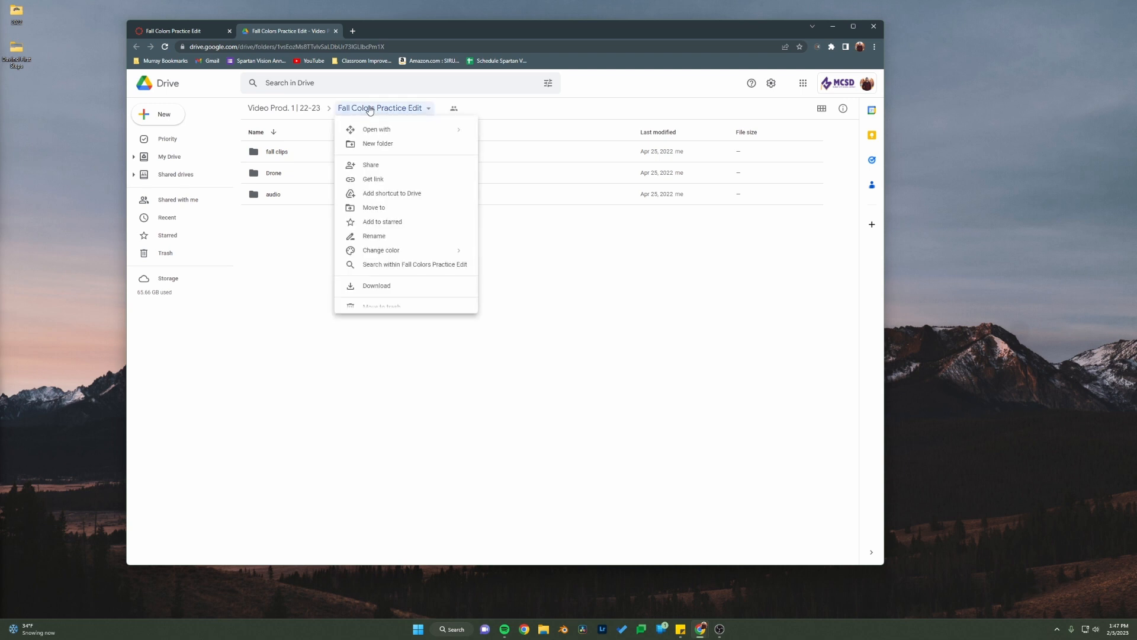
pyautogui.click(384, 287)
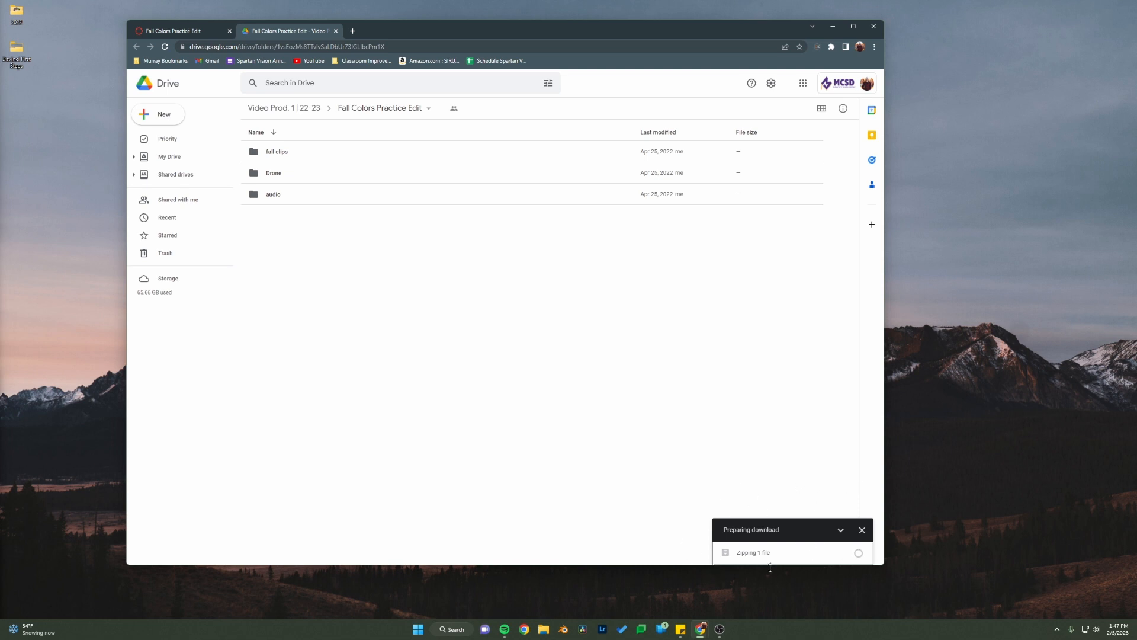
# Step: Check the Downloads folder in File Explorer and return to the Drive page in the browser
pyautogui.moveTo(399, 37); pyautogui.dragTo(498, 34)
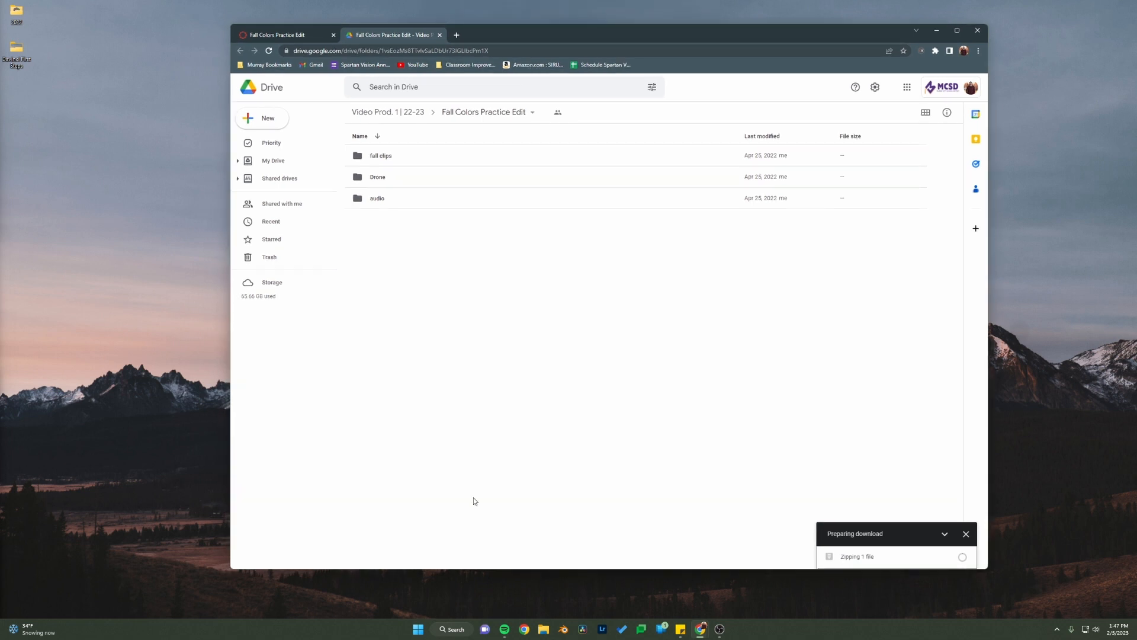
pyautogui.click(545, 629)
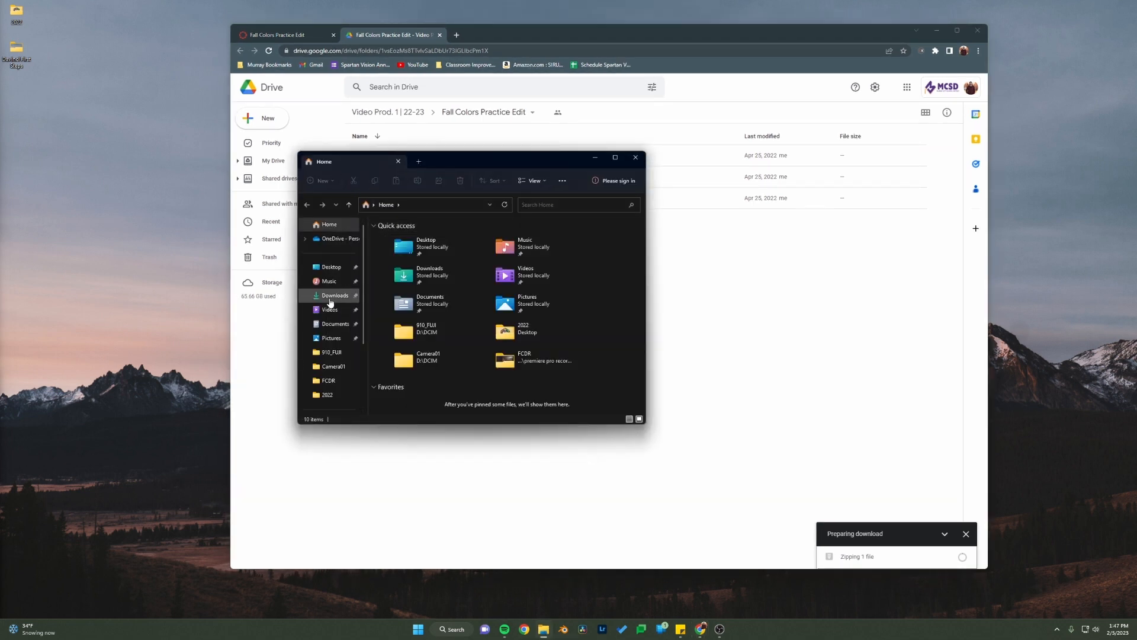
pyautogui.click(330, 300)
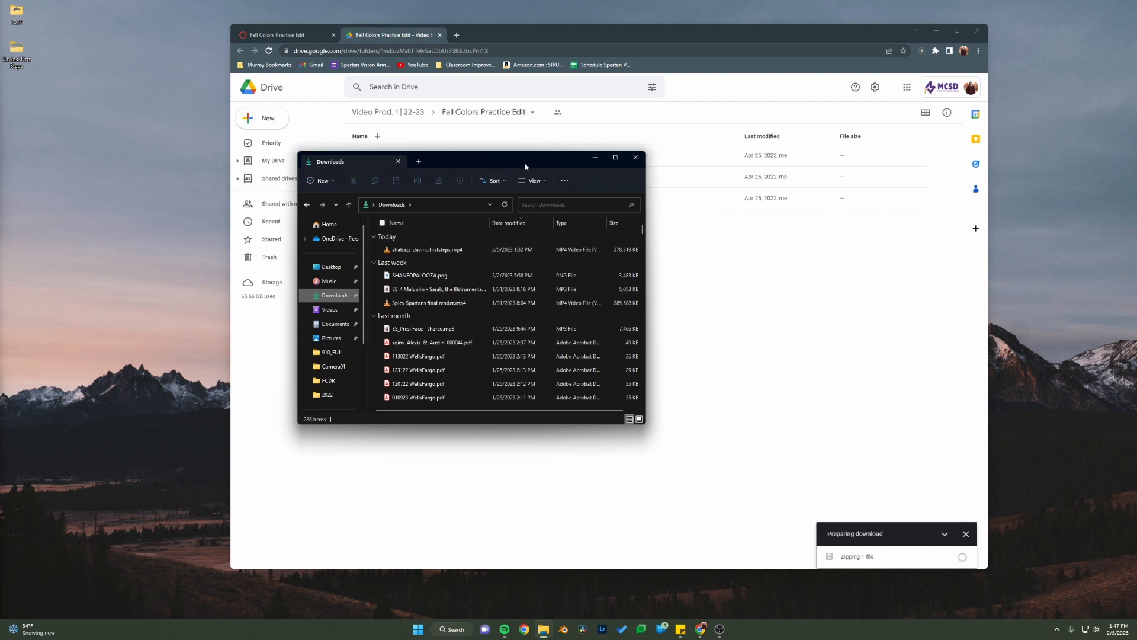
pyautogui.click(703, 235)
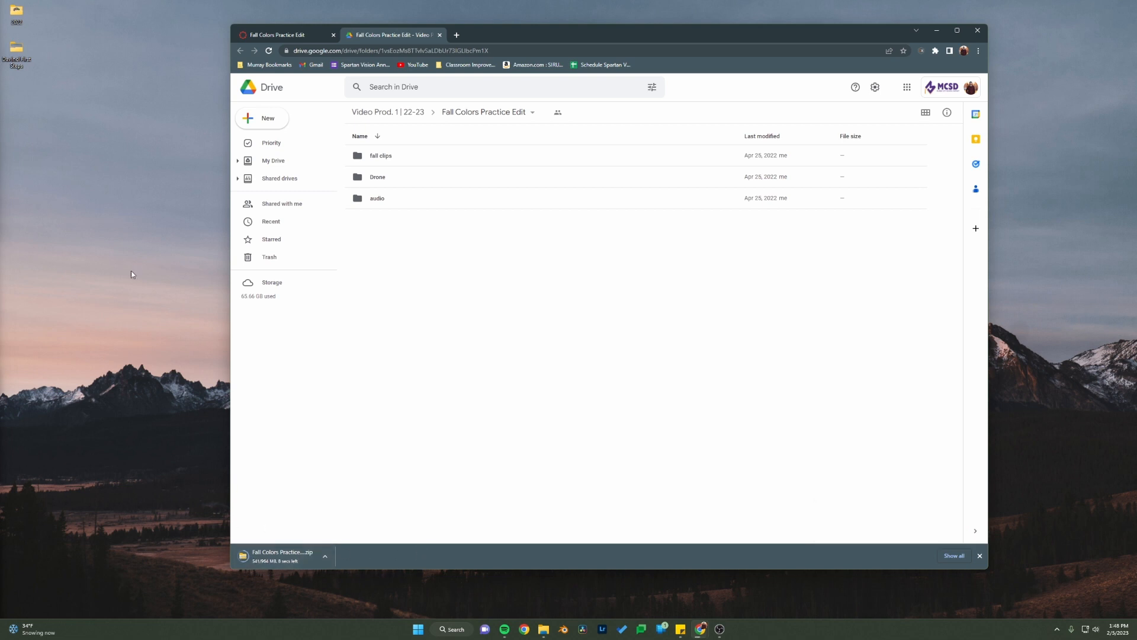
# Step: Create a new folder on the desktop named Fall Colors Edit
pyautogui.rightClick(15, 98)
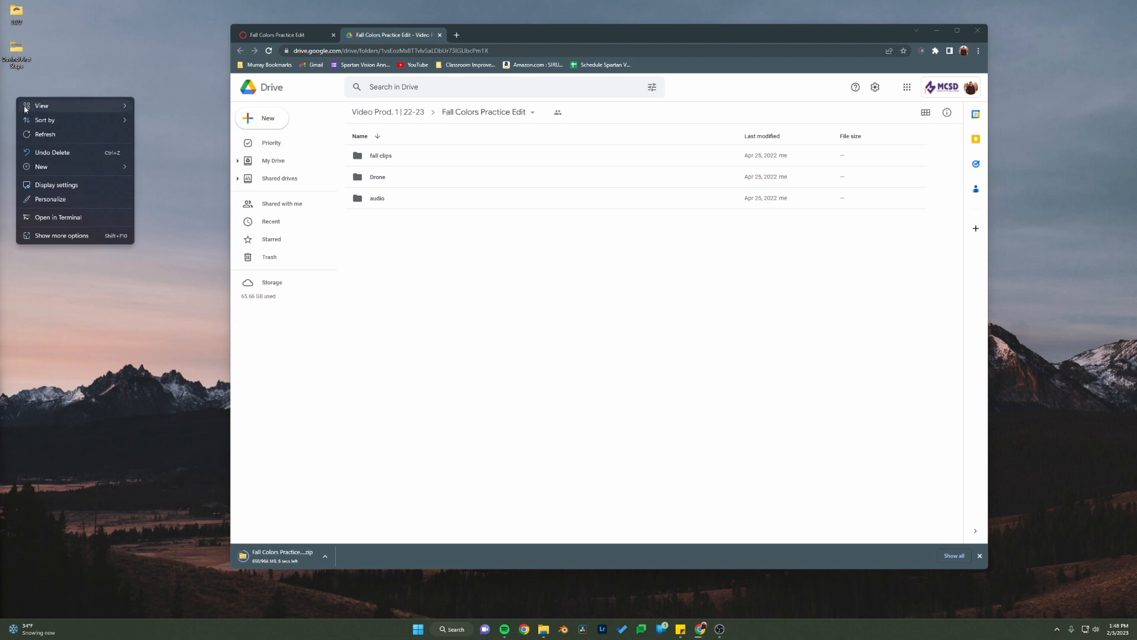
pyautogui.moveTo(45, 168)
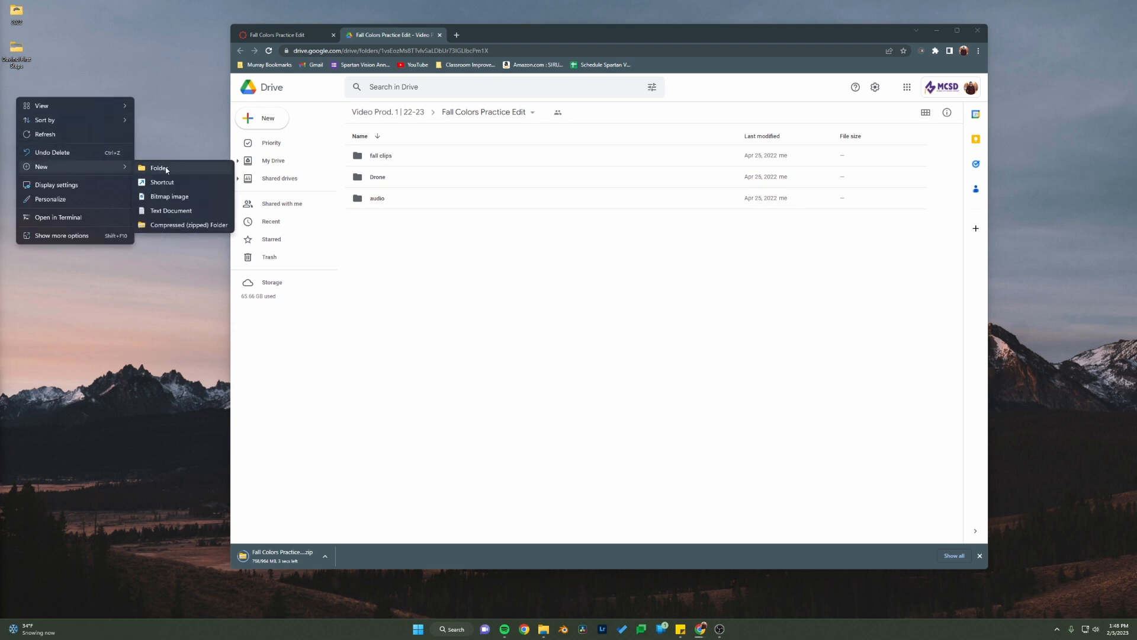
pyautogui.click(164, 166)
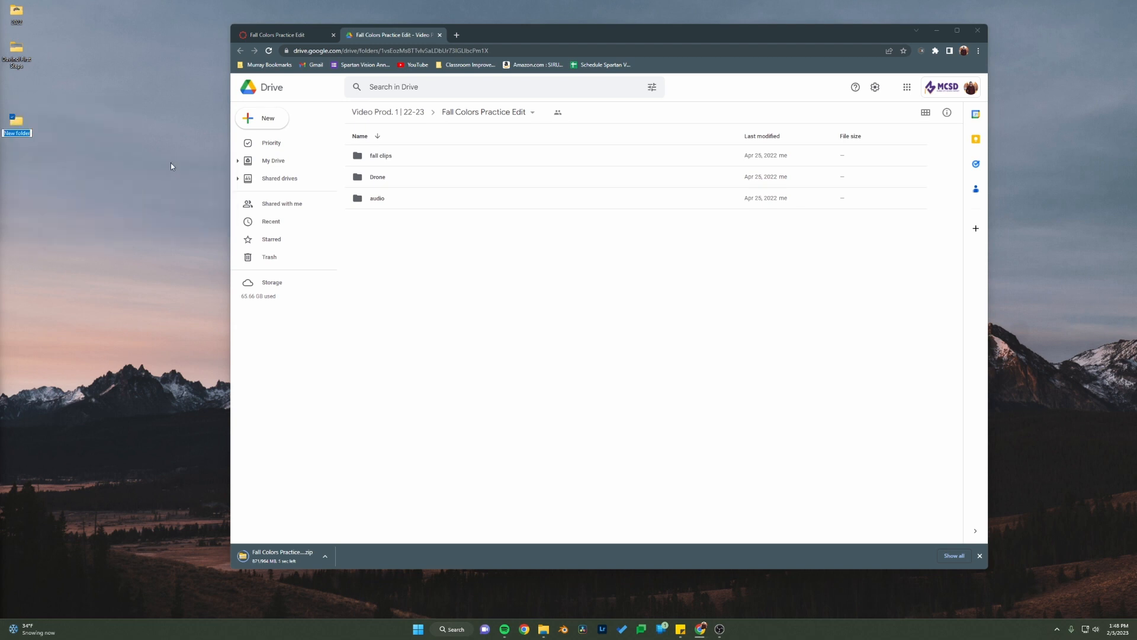
pyautogui.write('Fall Colors Edit')
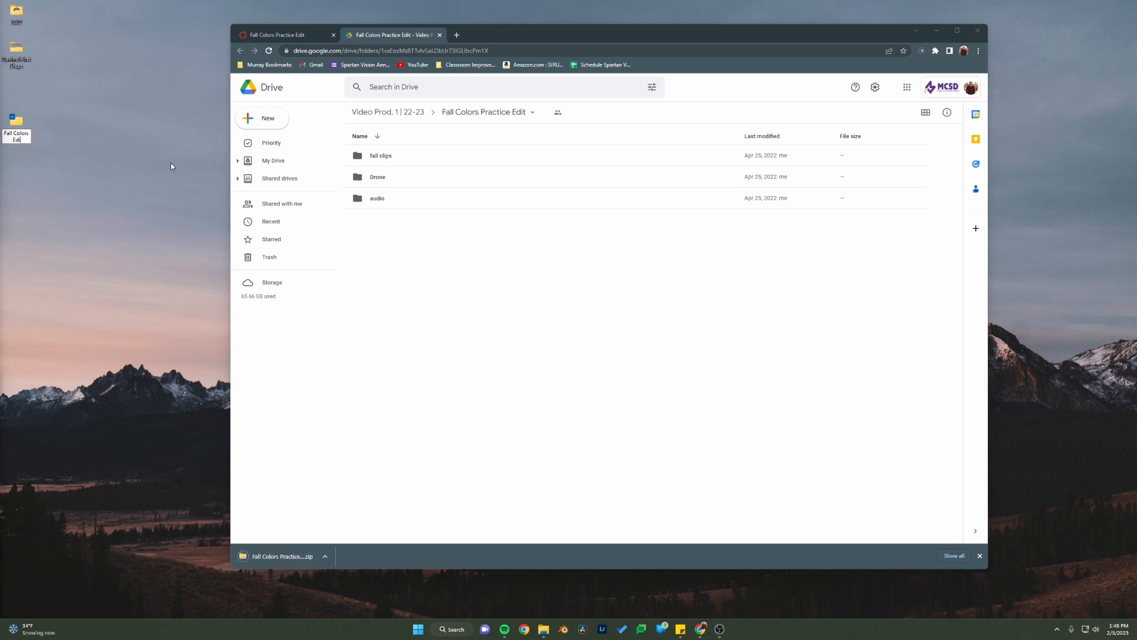
pyautogui.press('Return')
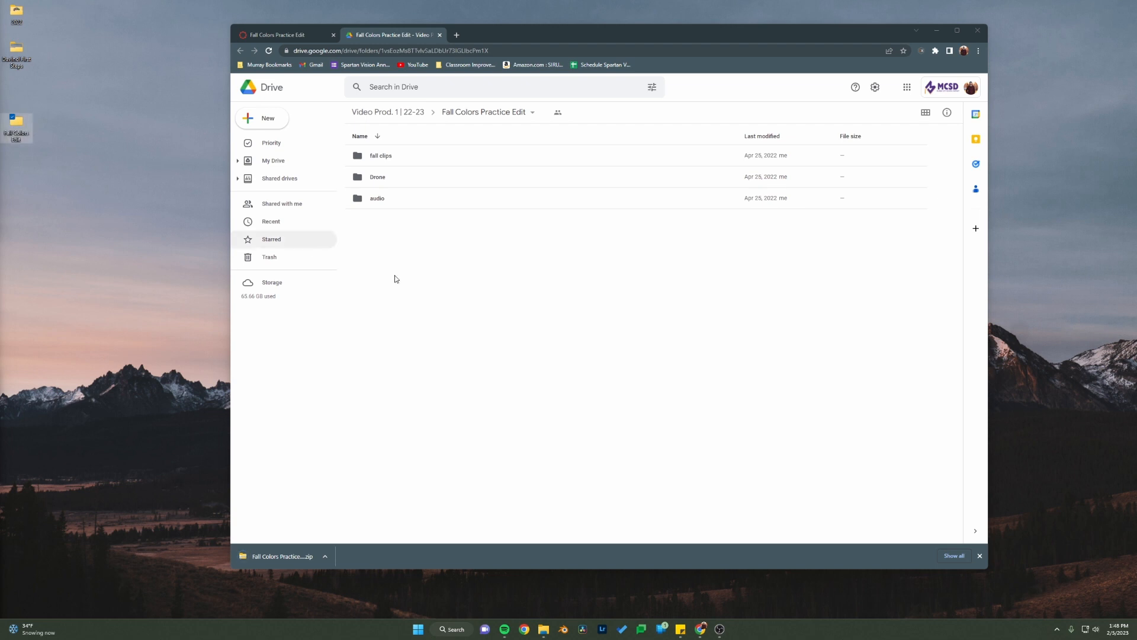
# Step: Open the downloaded Fall Colors Practice Edit zip in File Explorer, inspect its fall clips and Drone folders, and return to the archive's root
pyautogui.click(310, 560)
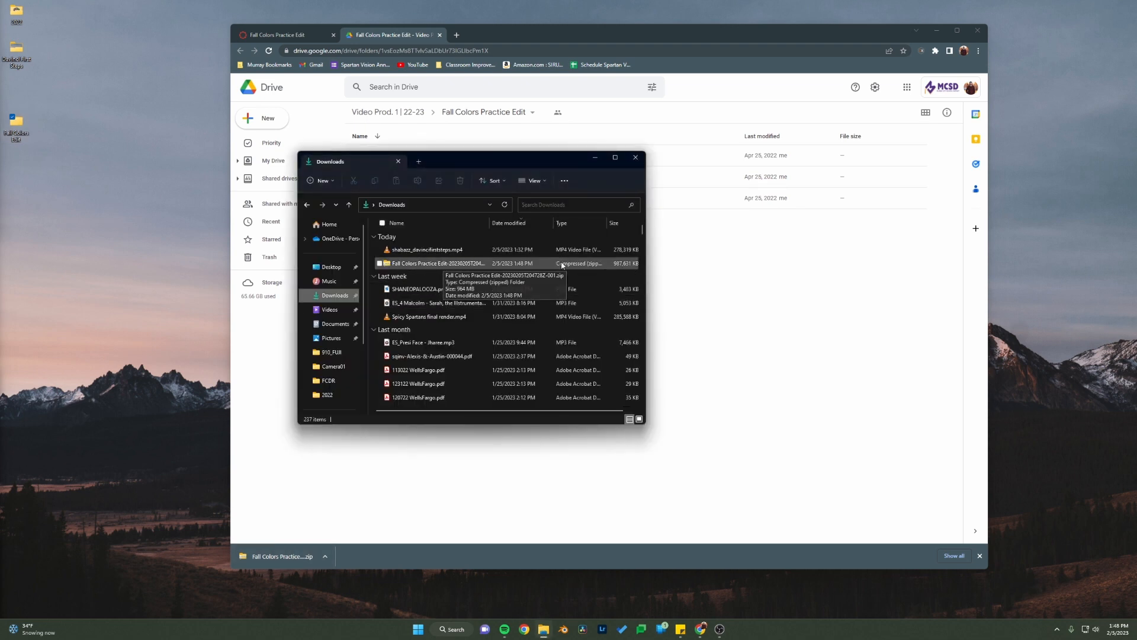
pyautogui.doubleClick(434, 266)
pyautogui.doubleClick(408, 237)
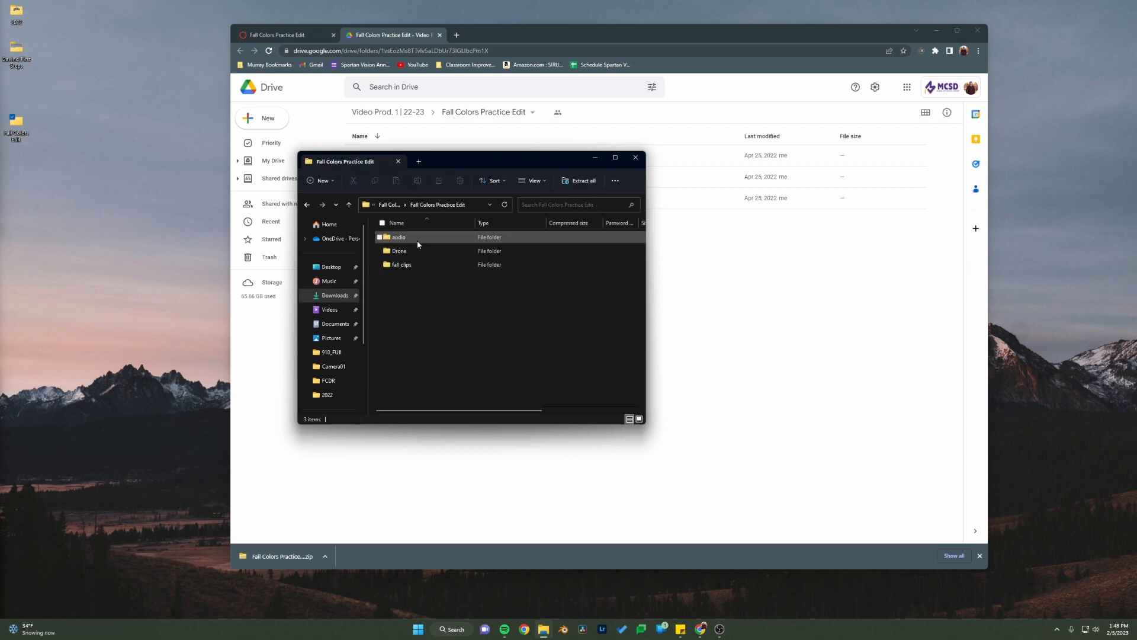
pyautogui.doubleClick(407, 267)
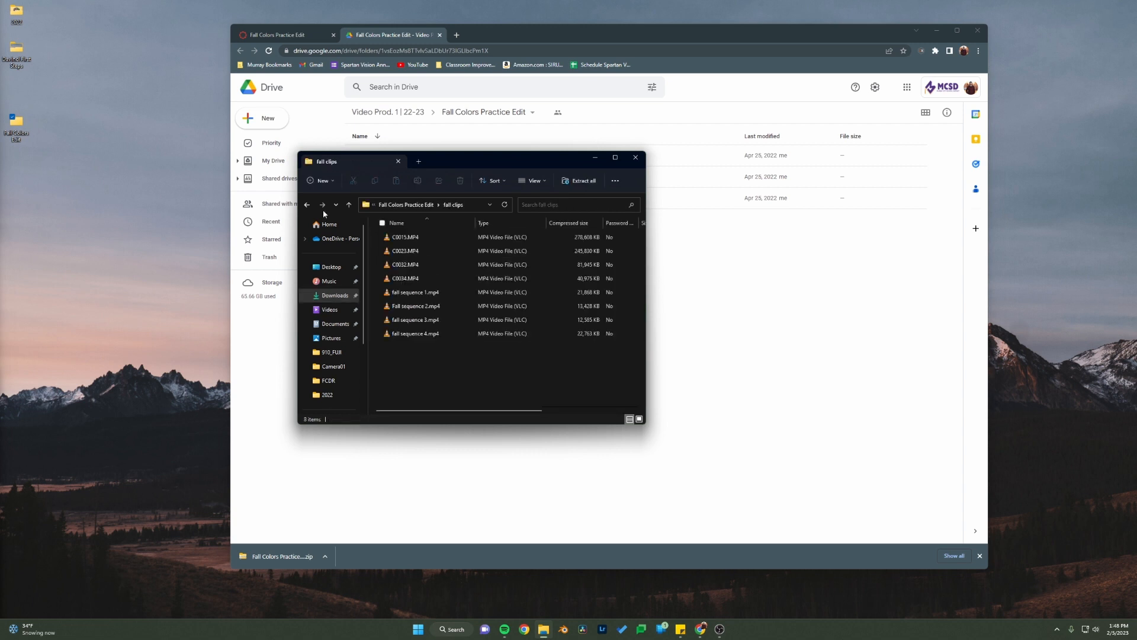
pyautogui.click(307, 204)
pyautogui.click(410, 251)
pyautogui.doubleClick(410, 250)
pyautogui.hotkey('alt', 'Left')
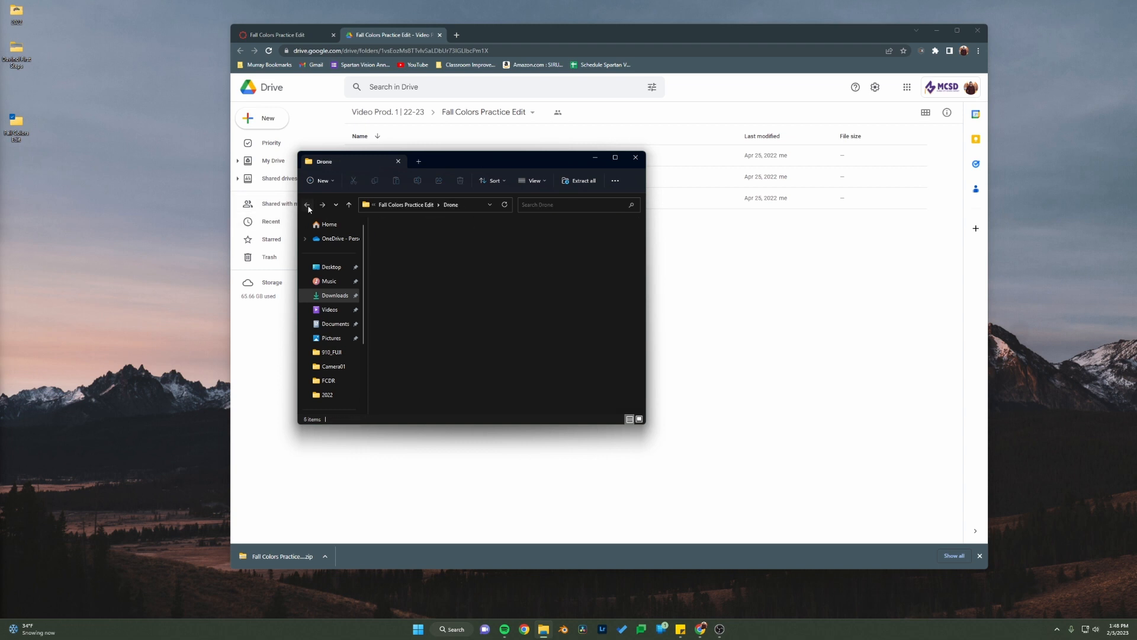
pyautogui.click(307, 204)
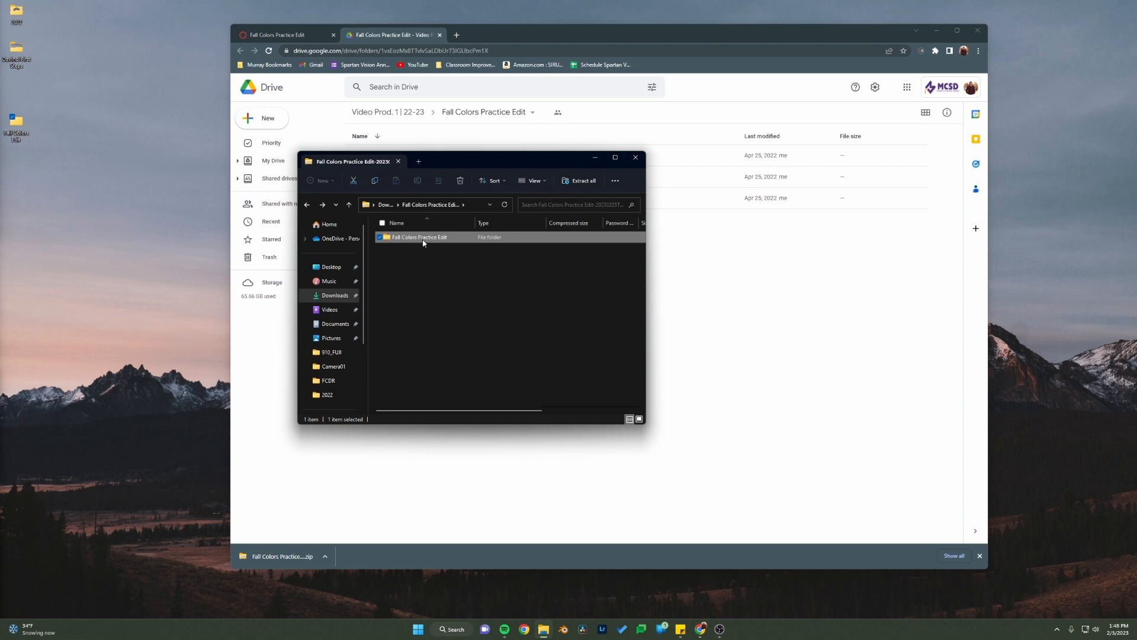
# Step: Extract the zip's contents into the Fall Colors Edit folder on the desktop and close the File Explorer windows
pyautogui.click(577, 184)
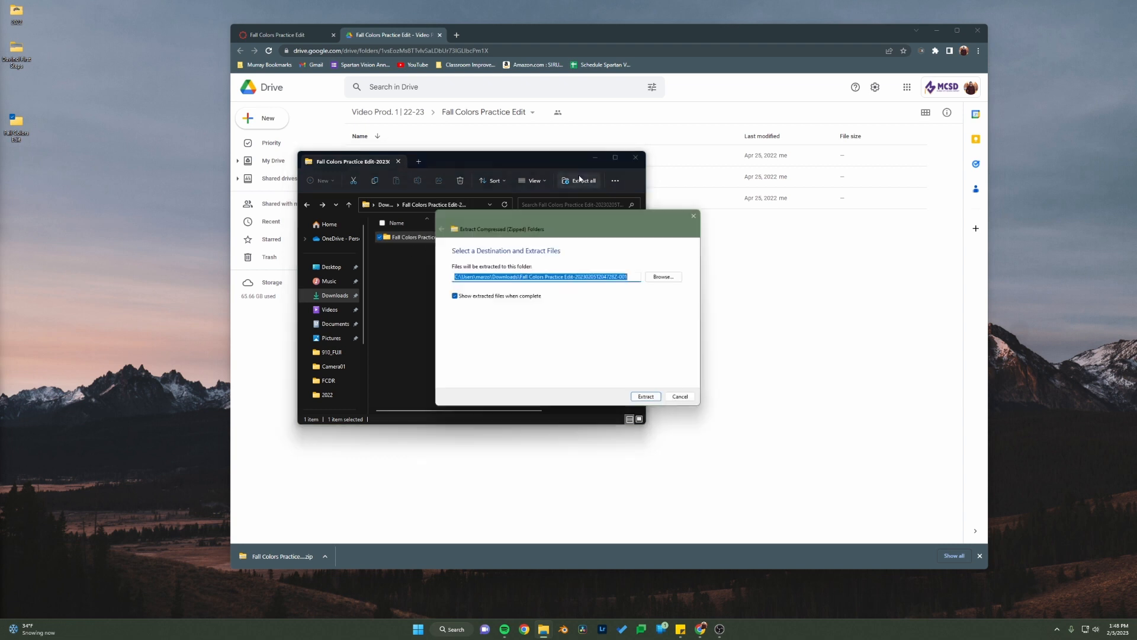
pyautogui.click(666, 276)
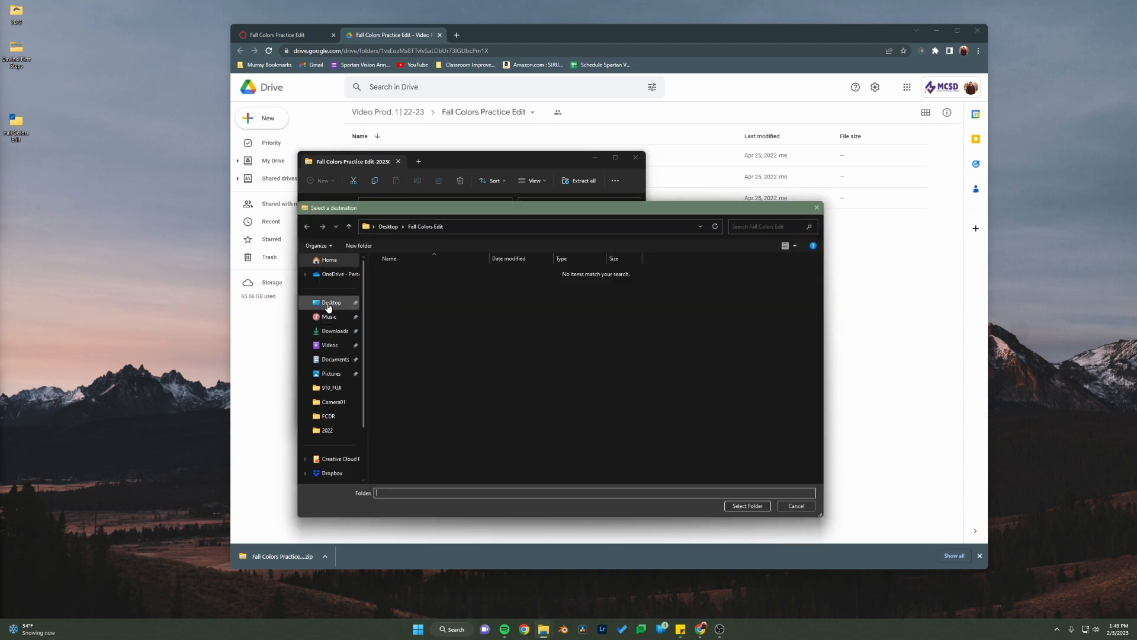
pyautogui.click(329, 306)
pyautogui.click(405, 303)
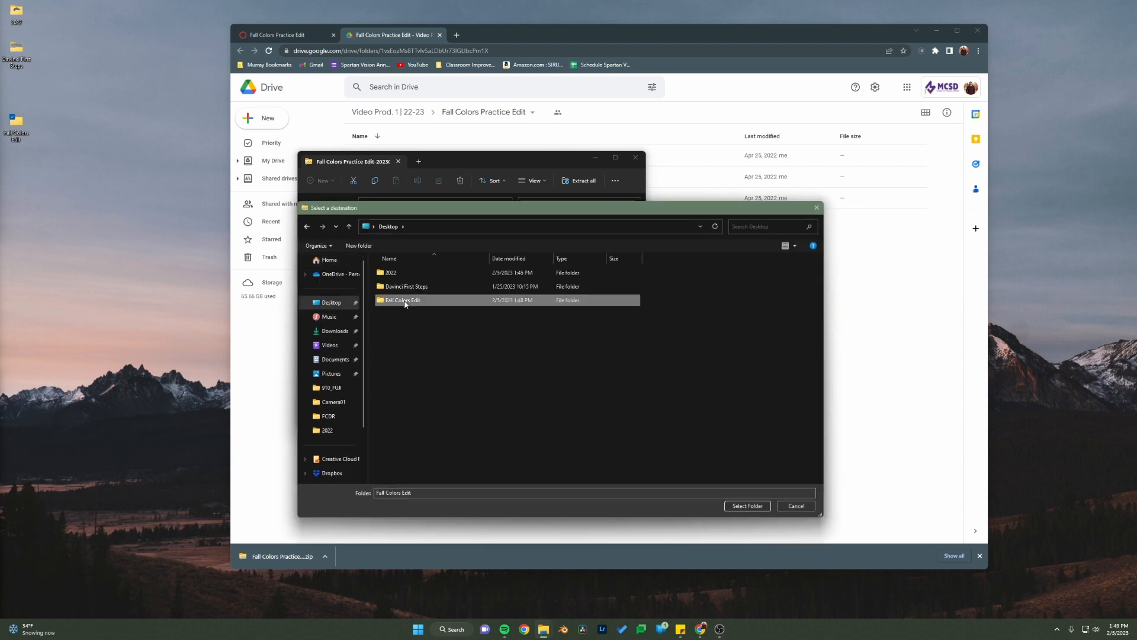
pyautogui.doubleClick(405, 301)
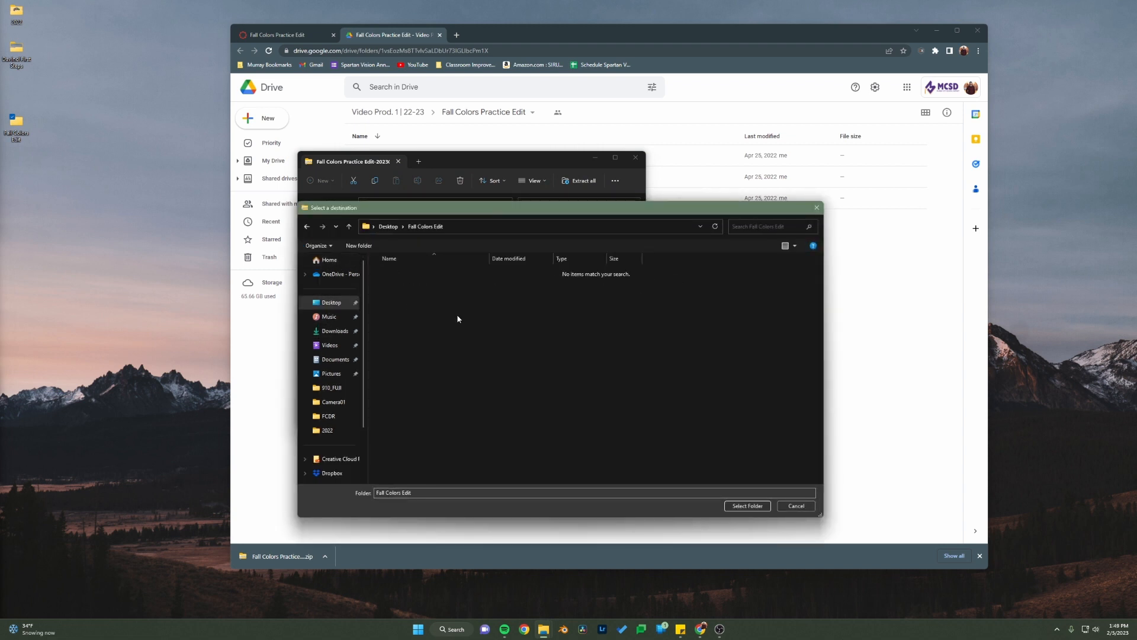
pyautogui.click(746, 507)
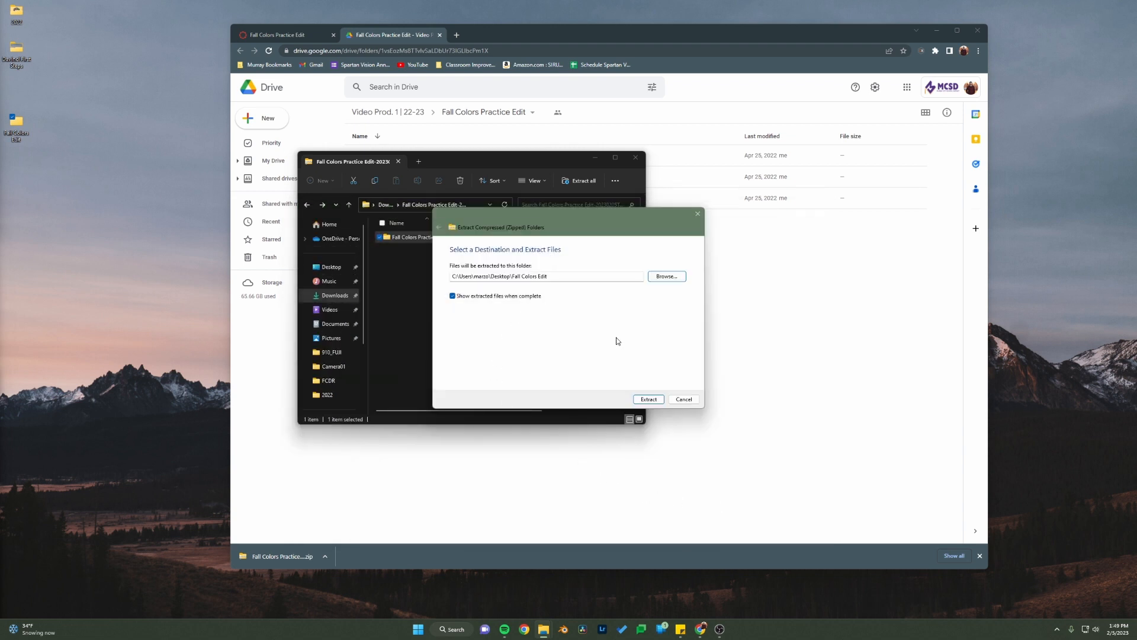
pyautogui.click(649, 398)
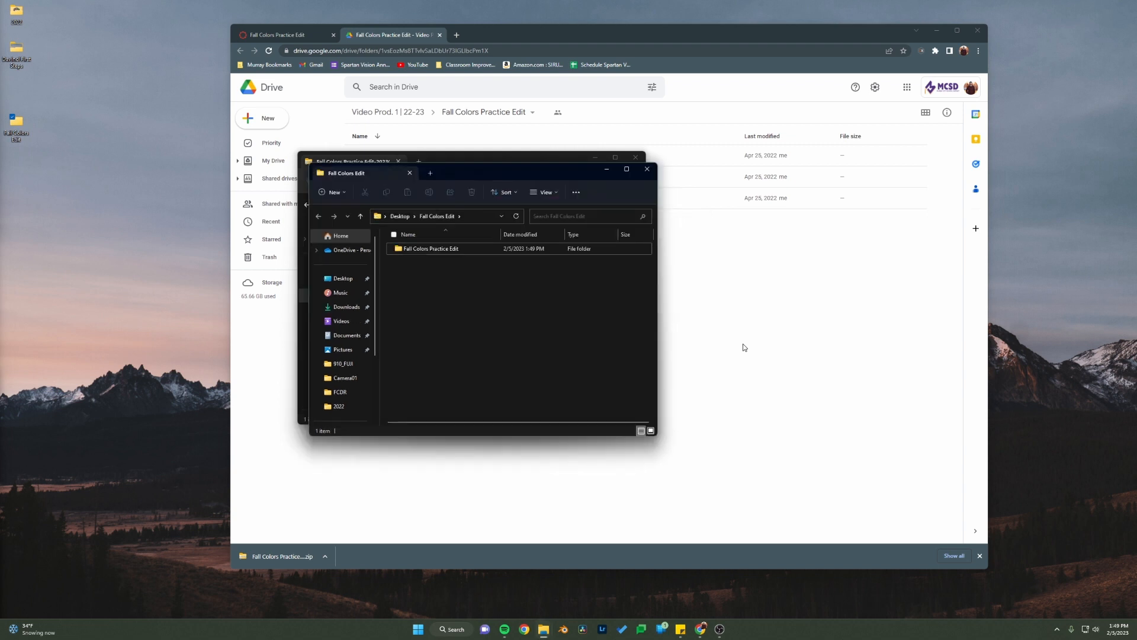
pyautogui.click(648, 169)
pyautogui.click(636, 157)
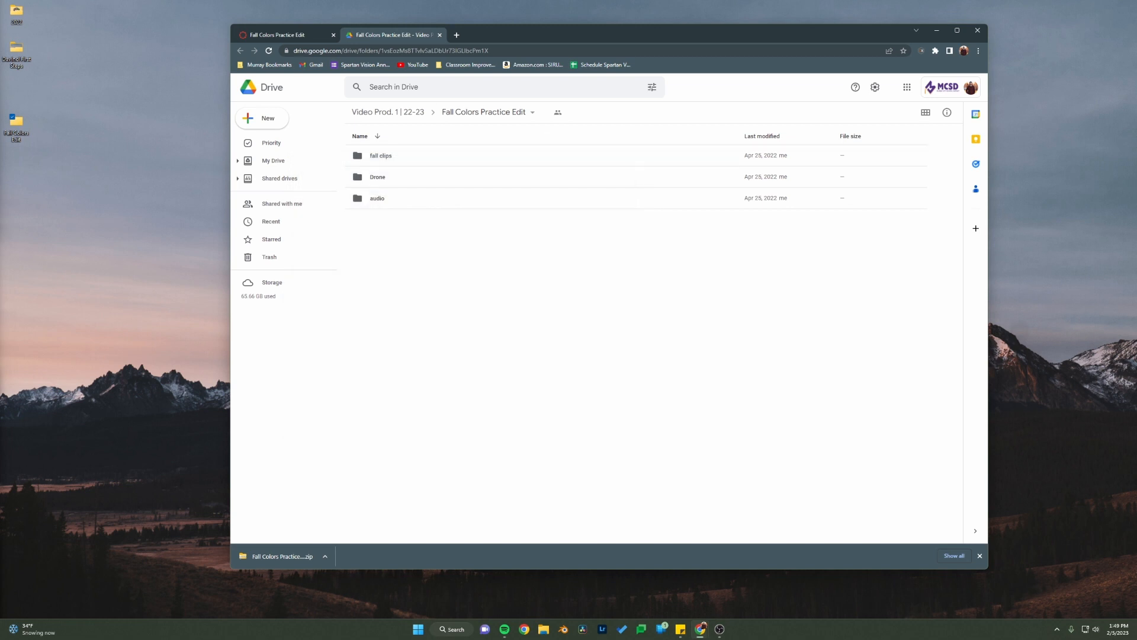
# Step: Examine the extracted audio, Drone and fall clips folders inside the desktop's Fall Colors Edit folder
pyautogui.doubleClick(16, 123)
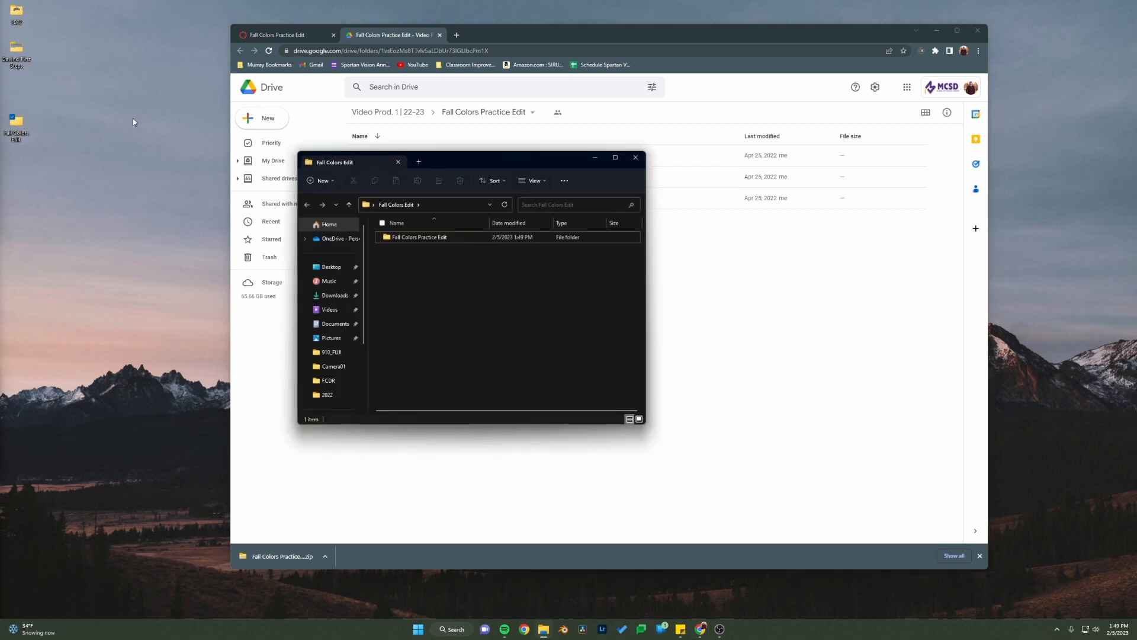
pyautogui.doubleClick(452, 237)
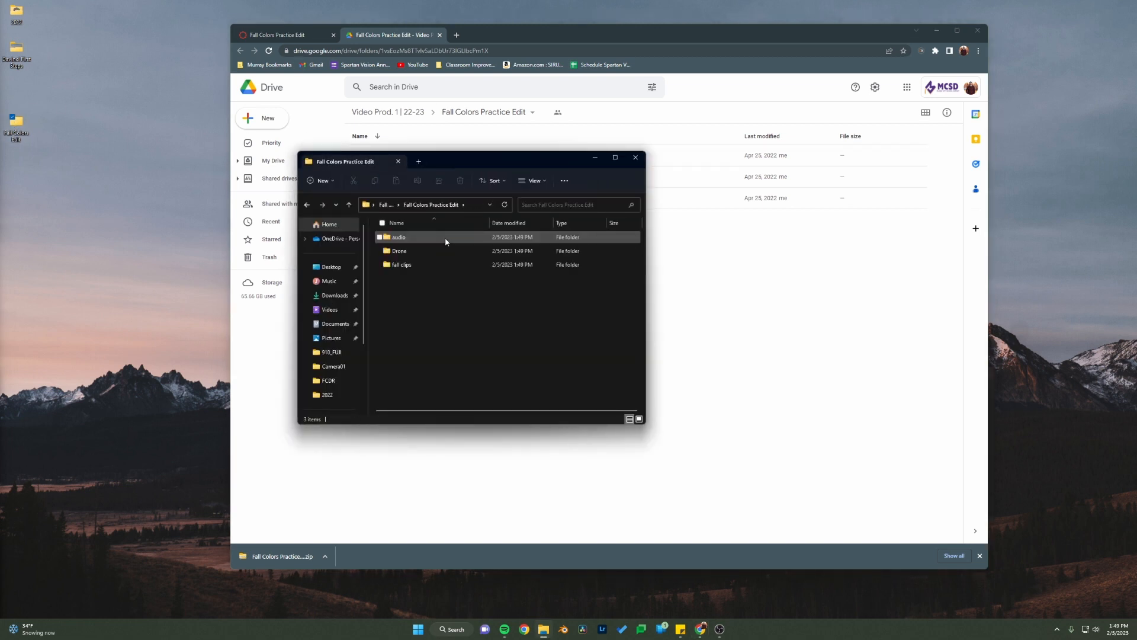
pyautogui.doubleClick(425, 236)
pyautogui.hotkey('alt', 'Left')
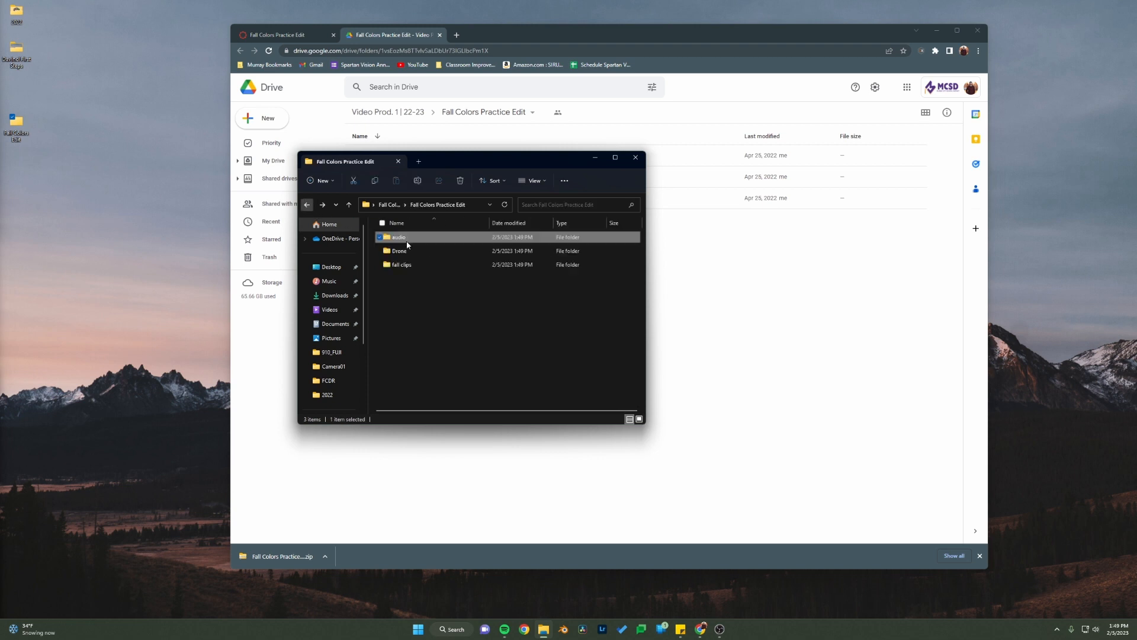
pyautogui.doubleClick(407, 251)
pyautogui.click(306, 205)
pyautogui.doubleClick(417, 265)
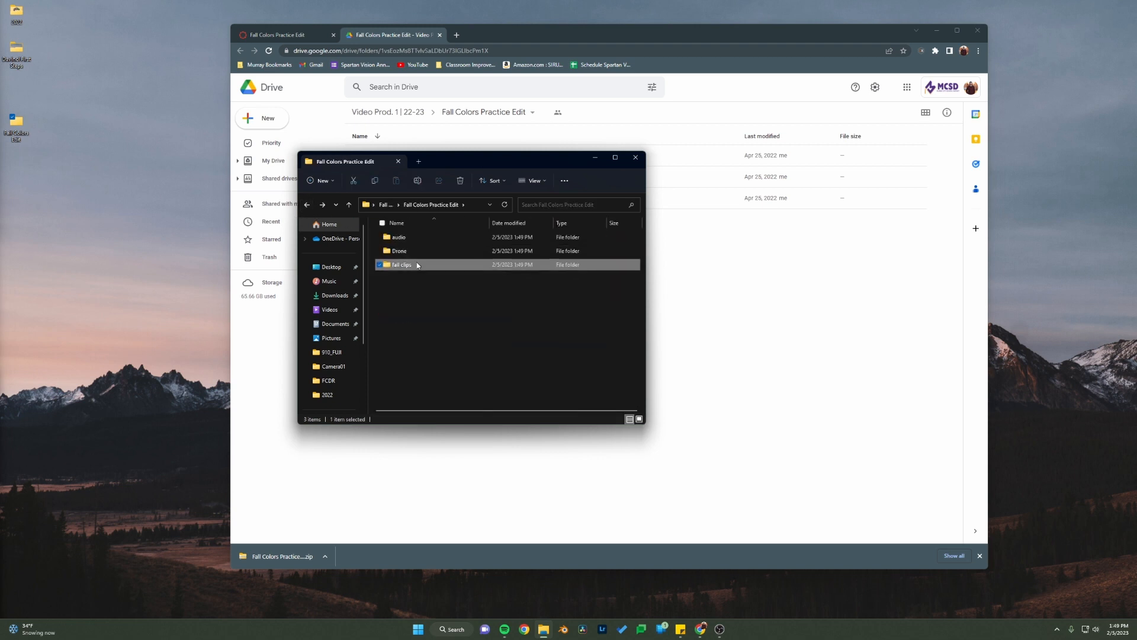
pyautogui.click(307, 205)
pyautogui.click(308, 206)
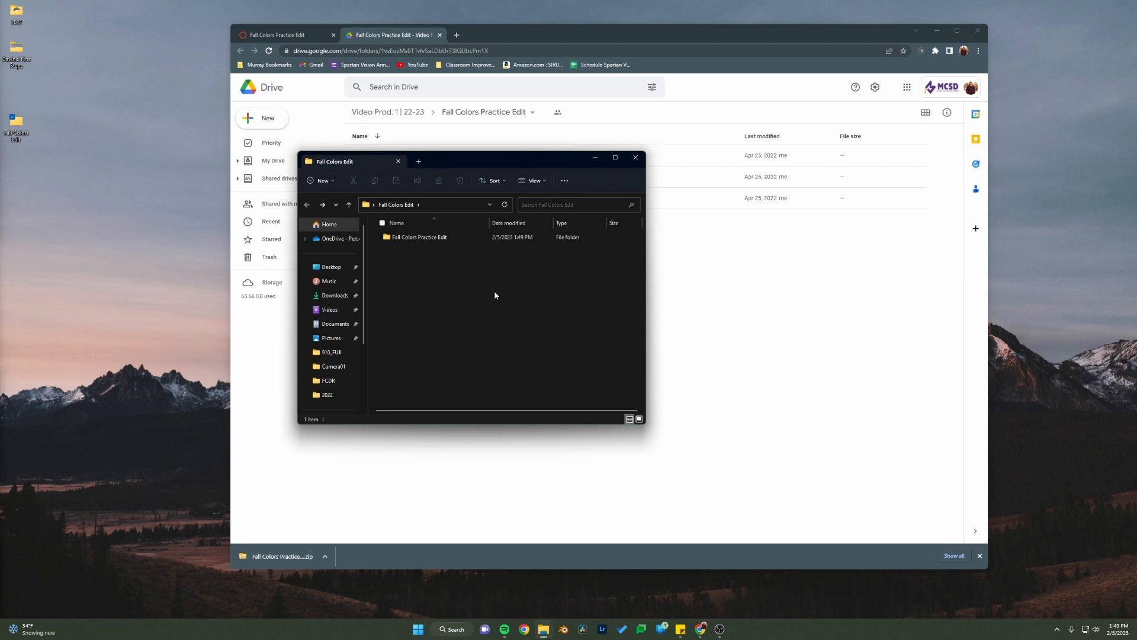
# Step: Close the Fall Colors Edit folder window and dismiss the browser's download bar on the Fall Colors Practice Edit assignment page
pyautogui.moveTo(458, 167); pyautogui.dragTo(507, 237)
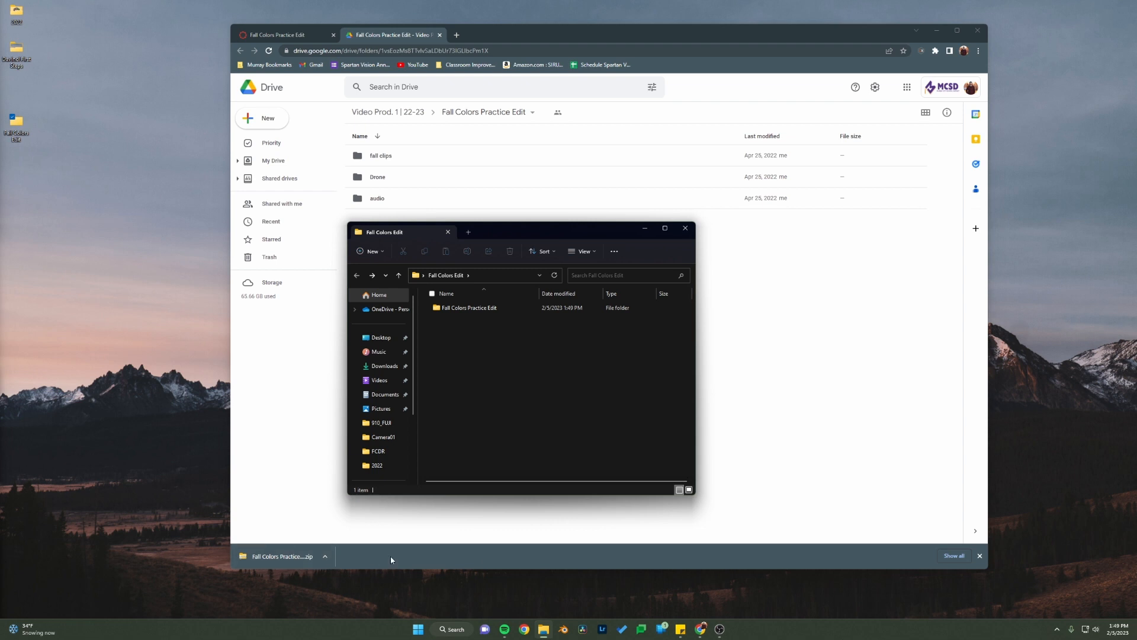
pyautogui.click(686, 228)
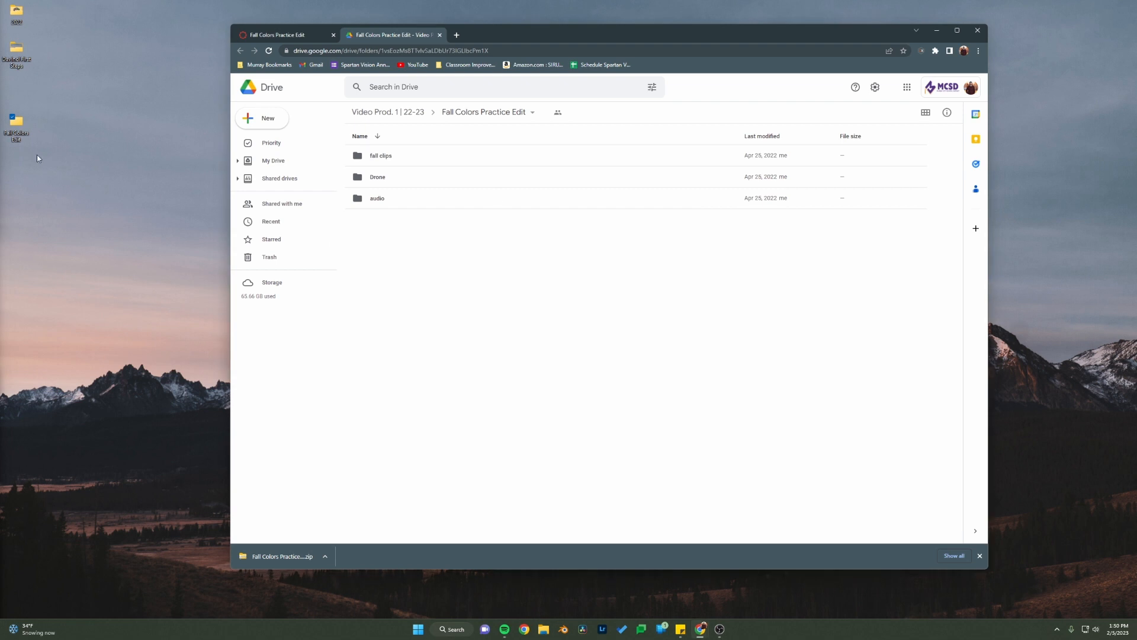
pyautogui.moveTo(55, 158); pyautogui.dragTo(25, 140)
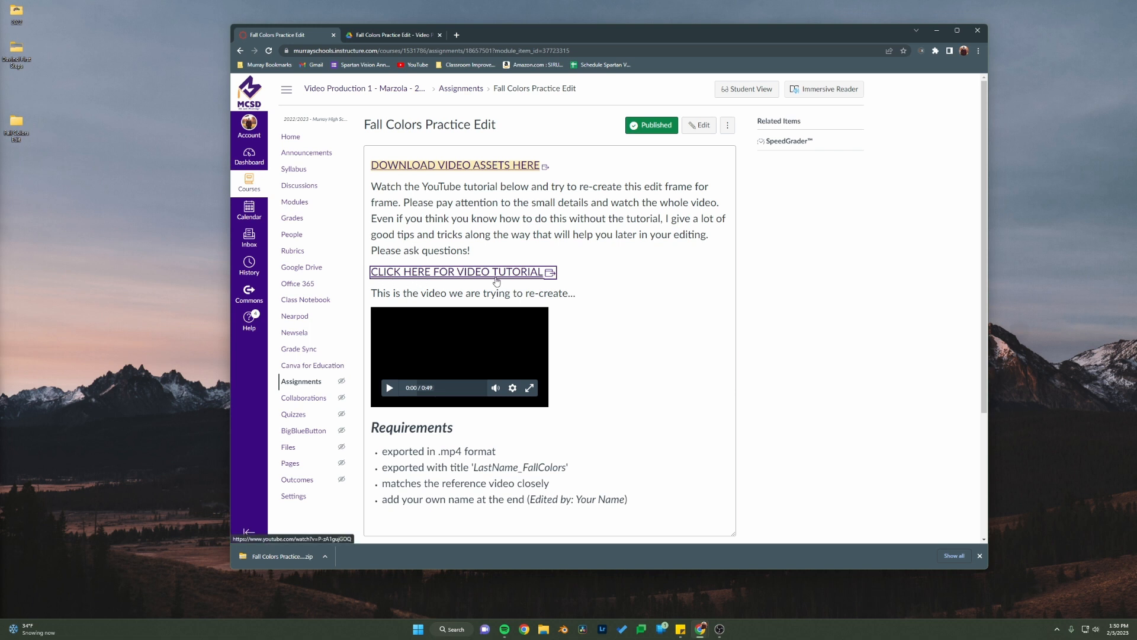
pyautogui.click(981, 557)
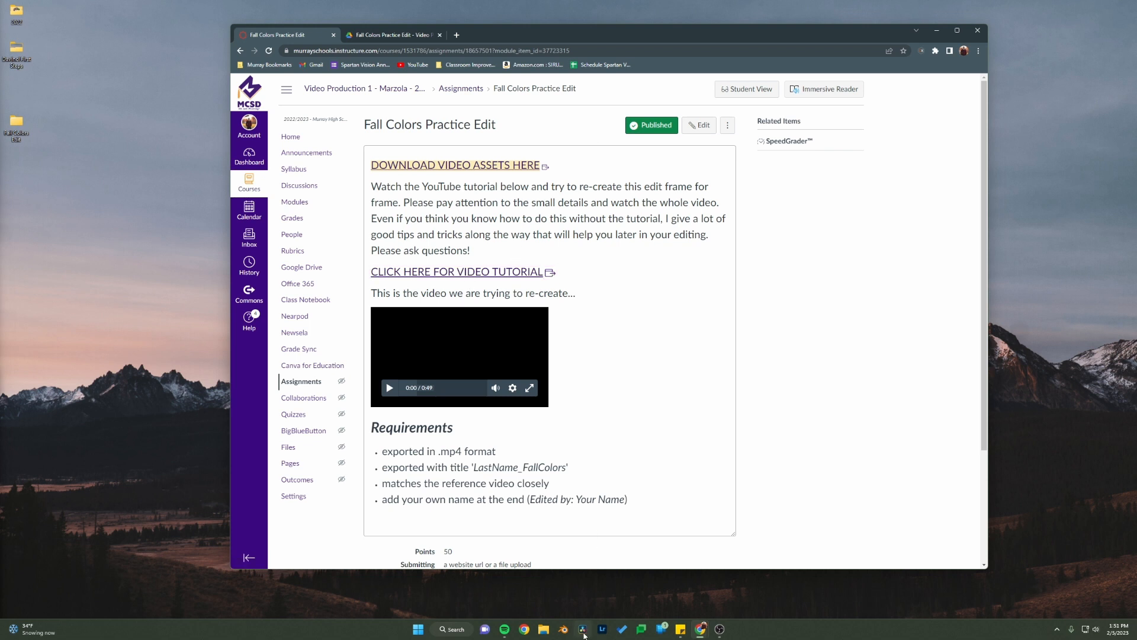
# Step: Launch DaVinci Resolve and create a new local project named Fall Colors Edit
pyautogui.click(584, 634)
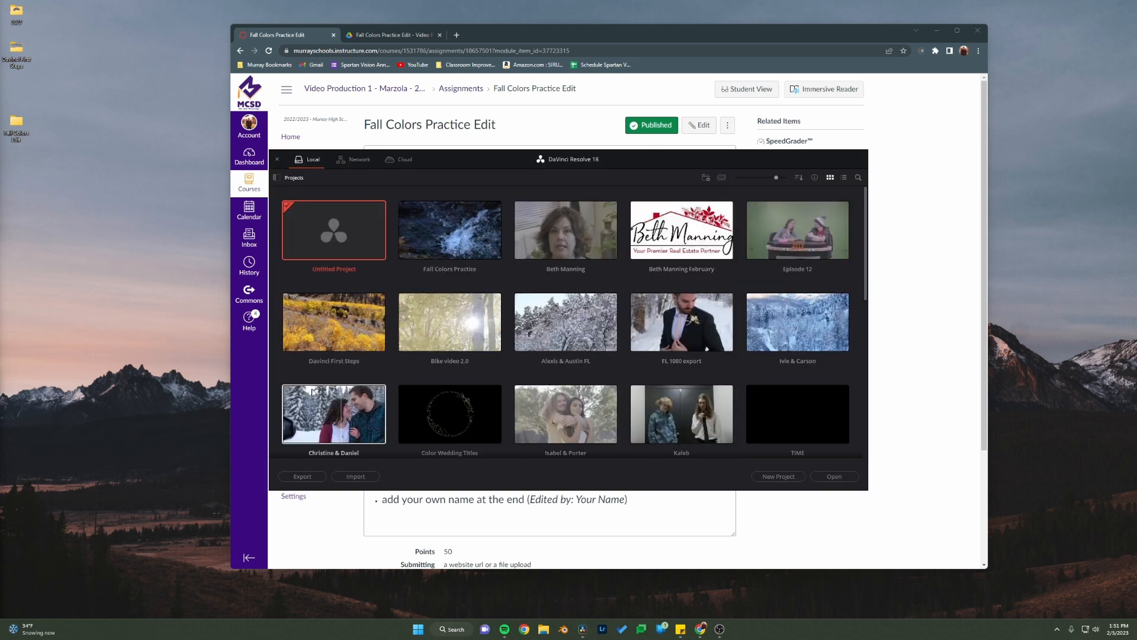
pyautogui.click(779, 478)
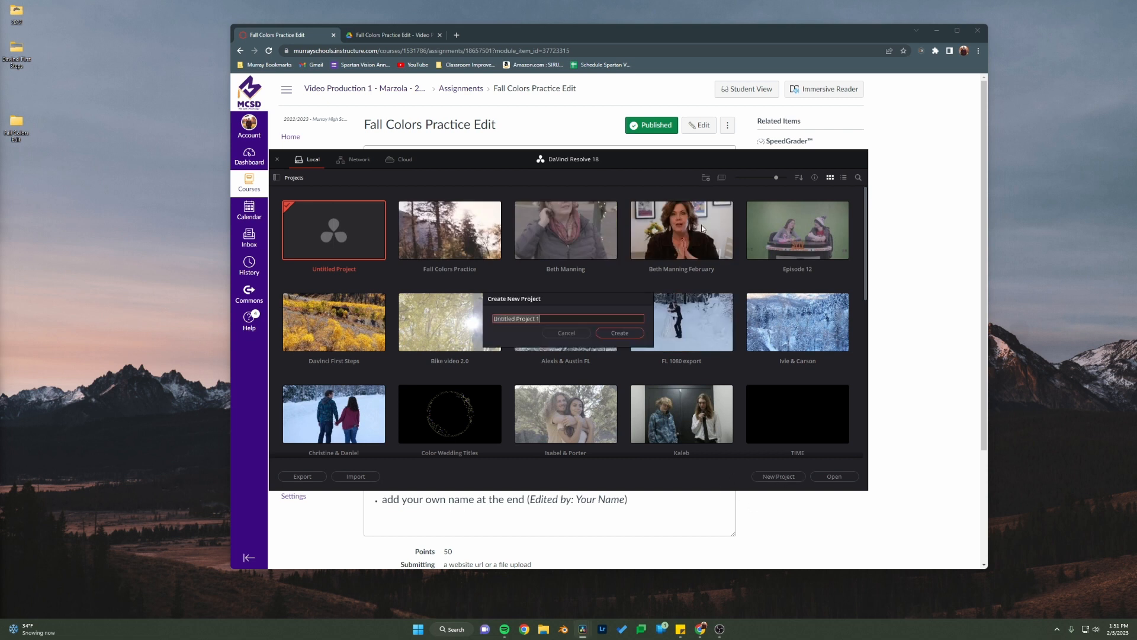
pyautogui.write('Fall c cOL')
pyautogui.press('BackSpace')
pyautogui.press('BackSpace')
pyautogui.press('BackSpace')
pyautogui.press('BackSpace')
pyautogui.write('Colors Edit')
pyautogui.press('Return')
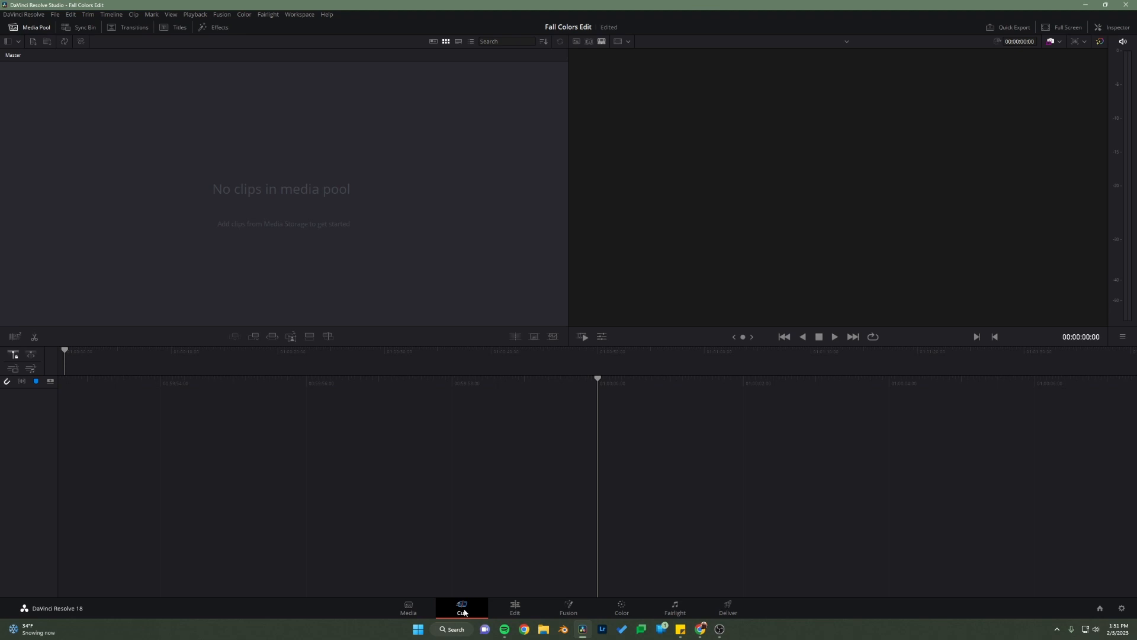
# Step: Look at the Media and Cut pages, and examine the project's Master Settings for timeline resolution and frame rate without changing them
pyautogui.click(414, 610)
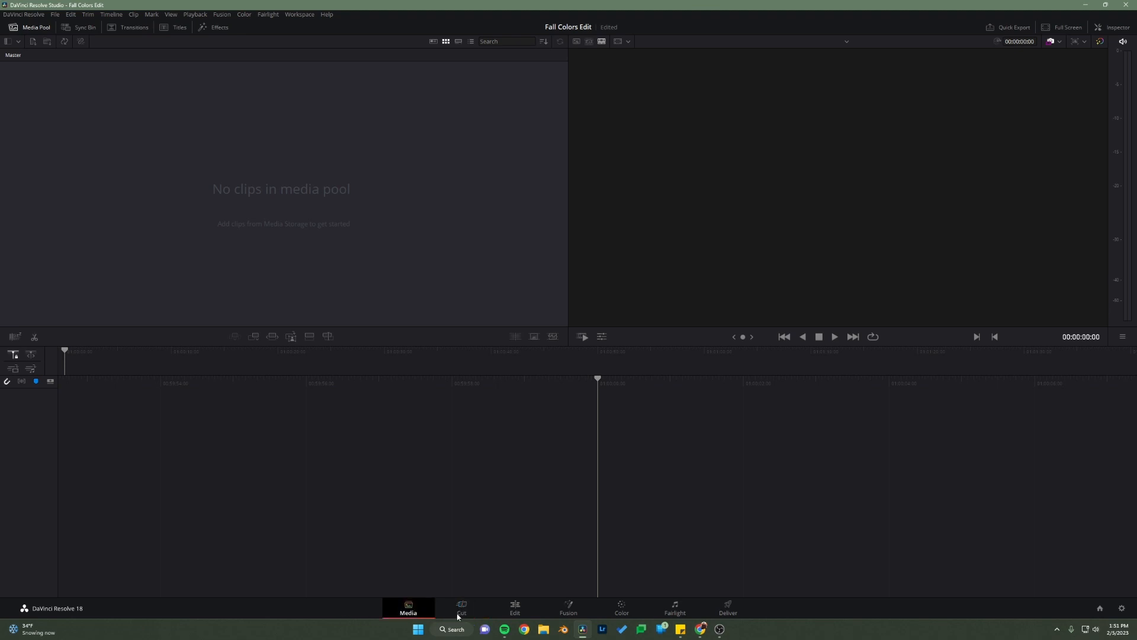
pyautogui.click(462, 611)
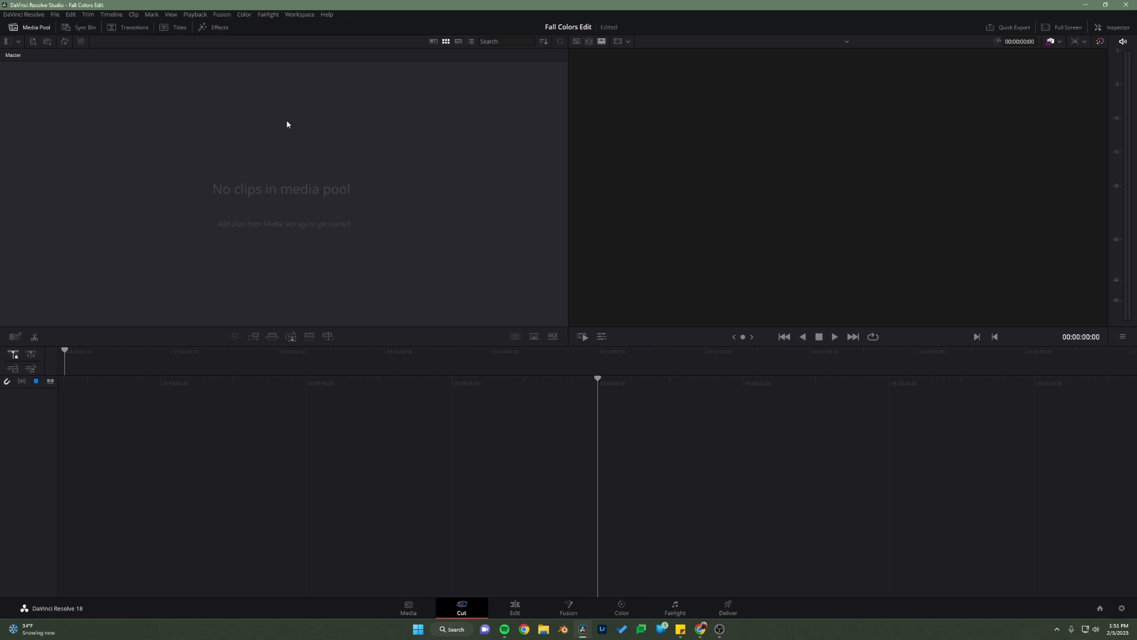
pyautogui.click(1123, 610)
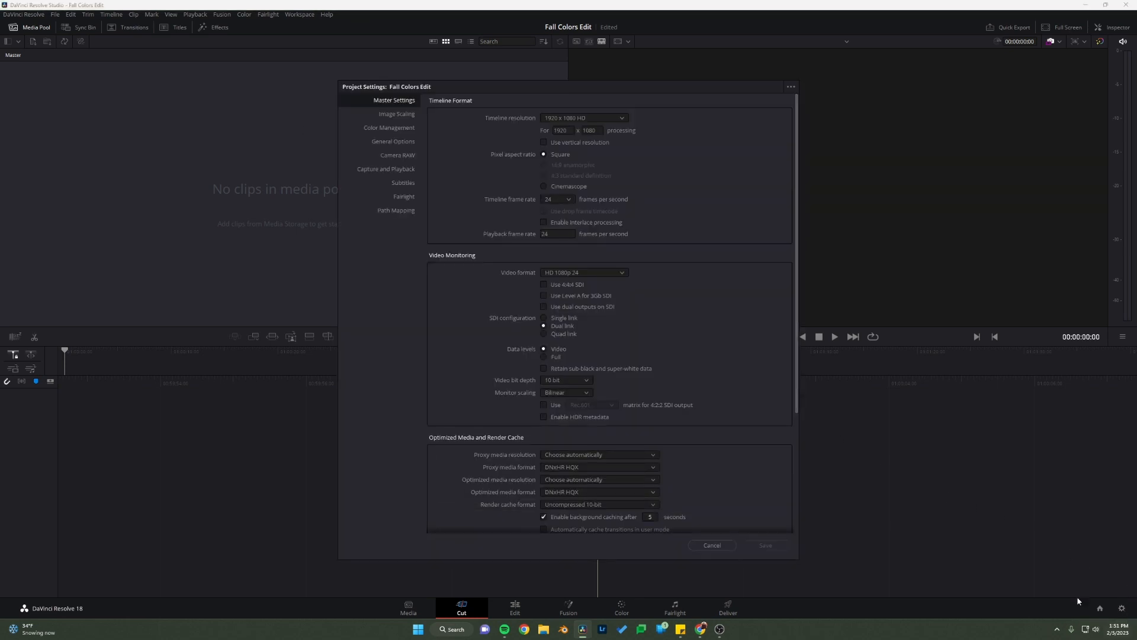
pyautogui.moveTo(503, 90); pyautogui.dragTo(475, 92)
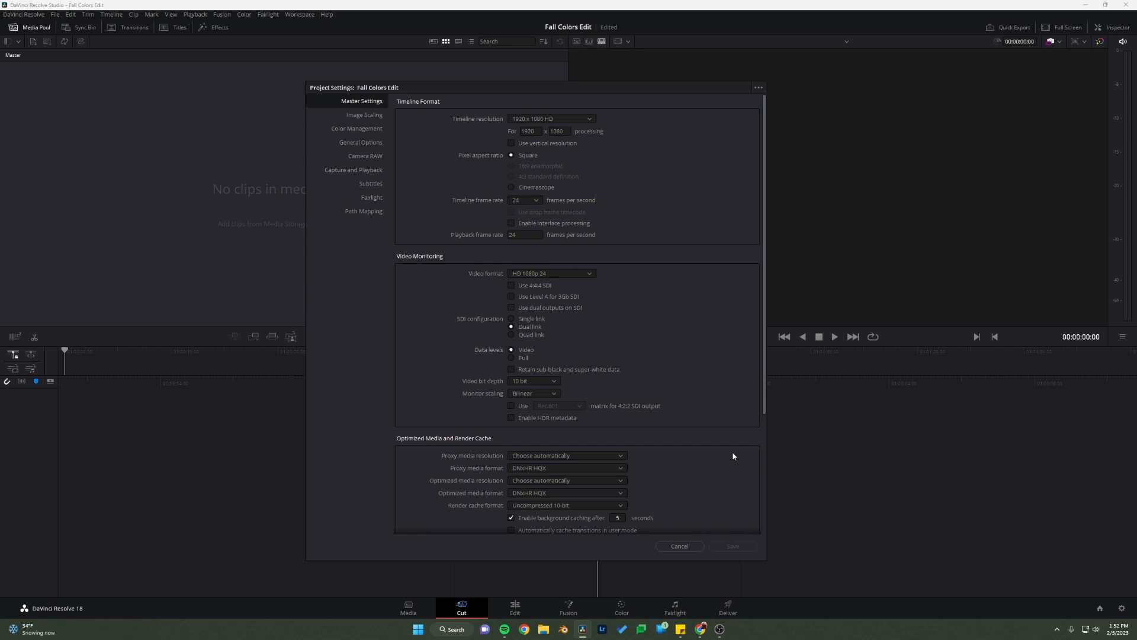
pyautogui.click(684, 547)
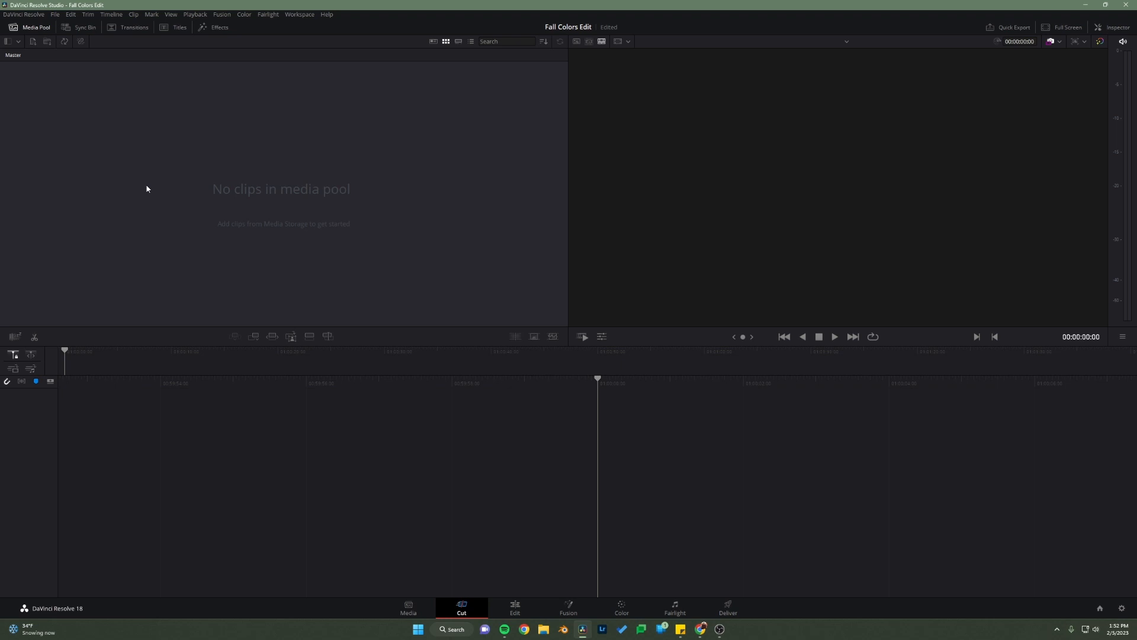
# Step: Import all the videos from the desktop project's fall clips folder into the media pool, keeping the project frame rate unchanged
pyautogui.hotkey('ctrl', 'i')
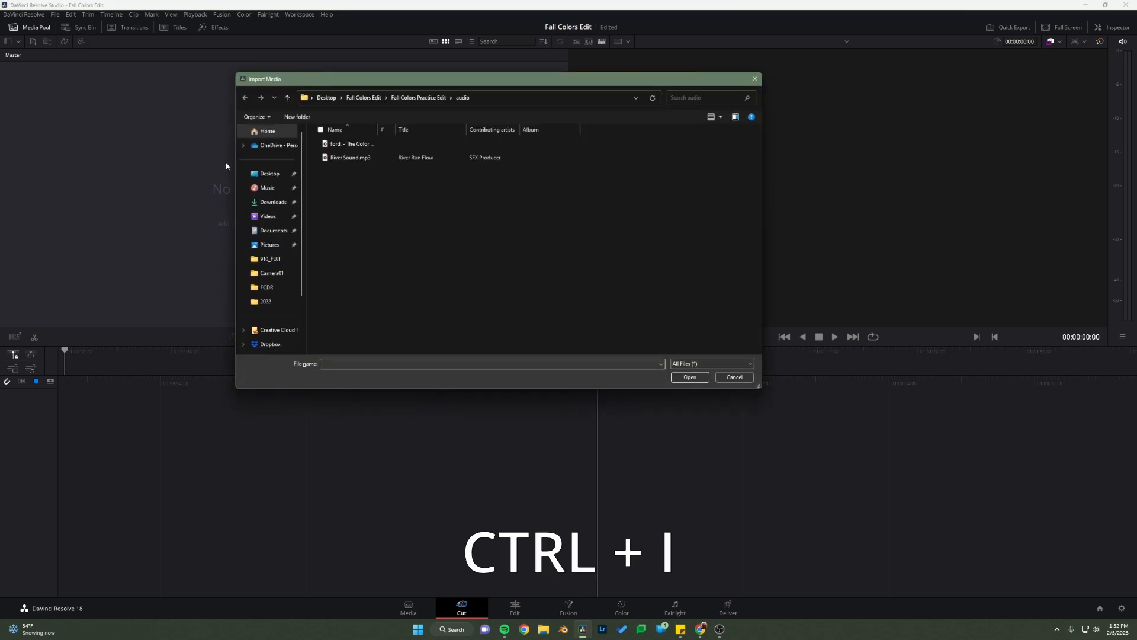
pyautogui.click(366, 99)
pyautogui.click(326, 98)
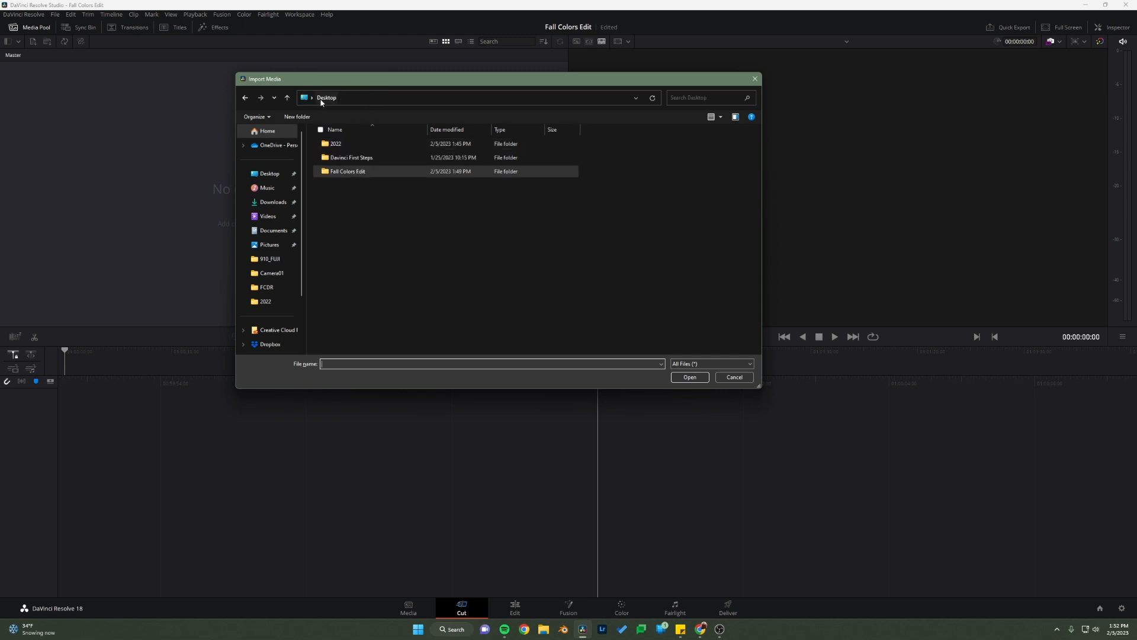
pyautogui.click(363, 176)
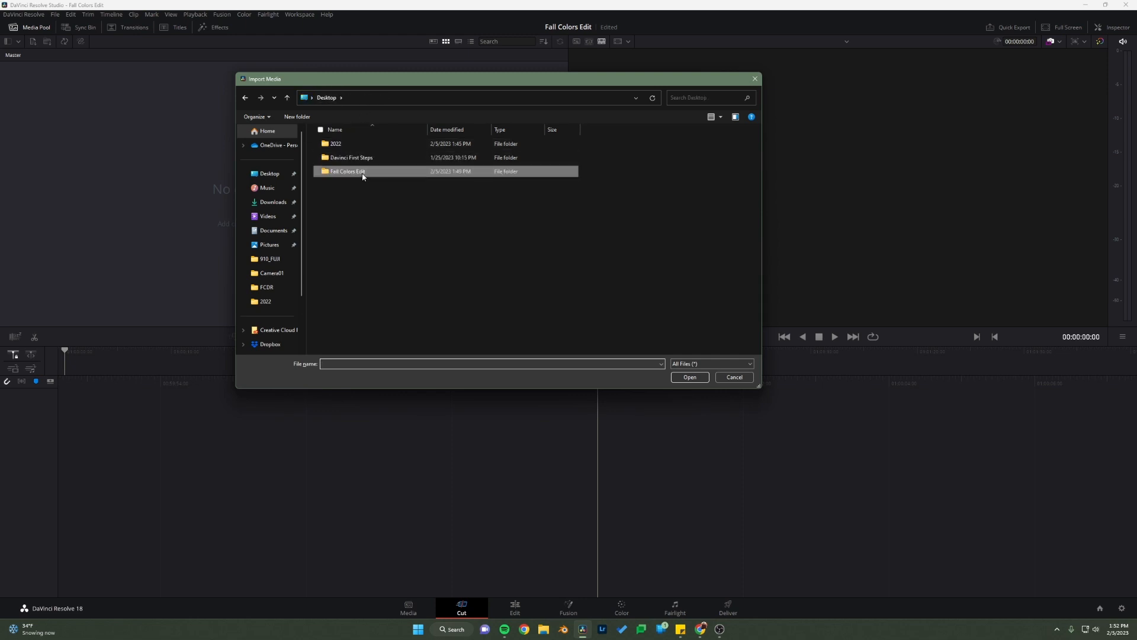
pyautogui.doubleClick(363, 173)
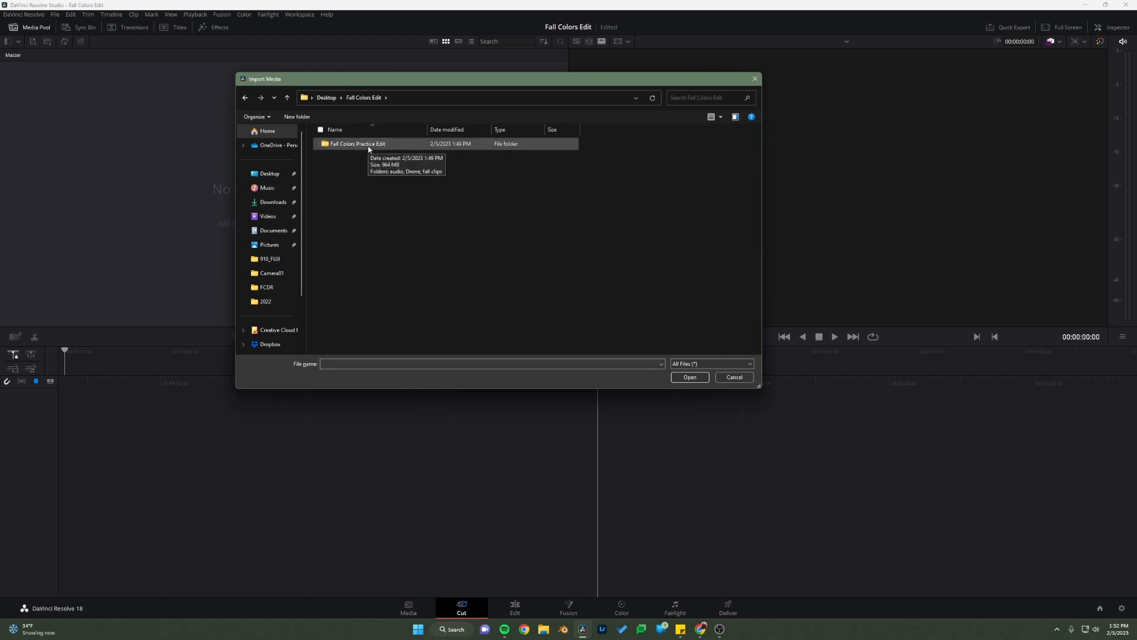
pyautogui.doubleClick(369, 146)
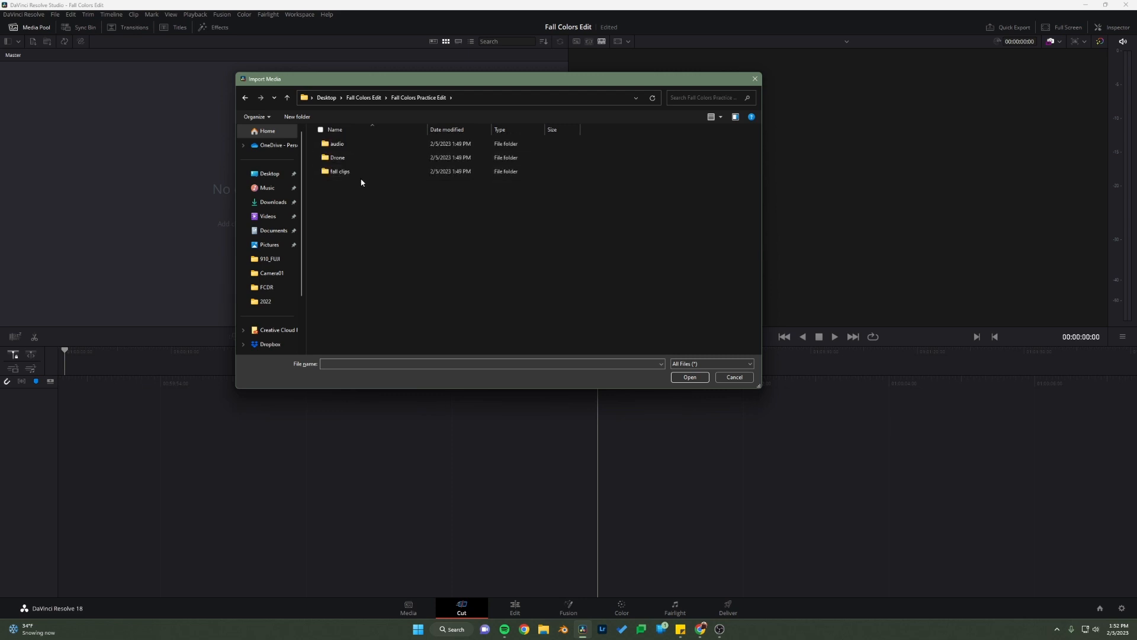
pyautogui.doubleClick(356, 173)
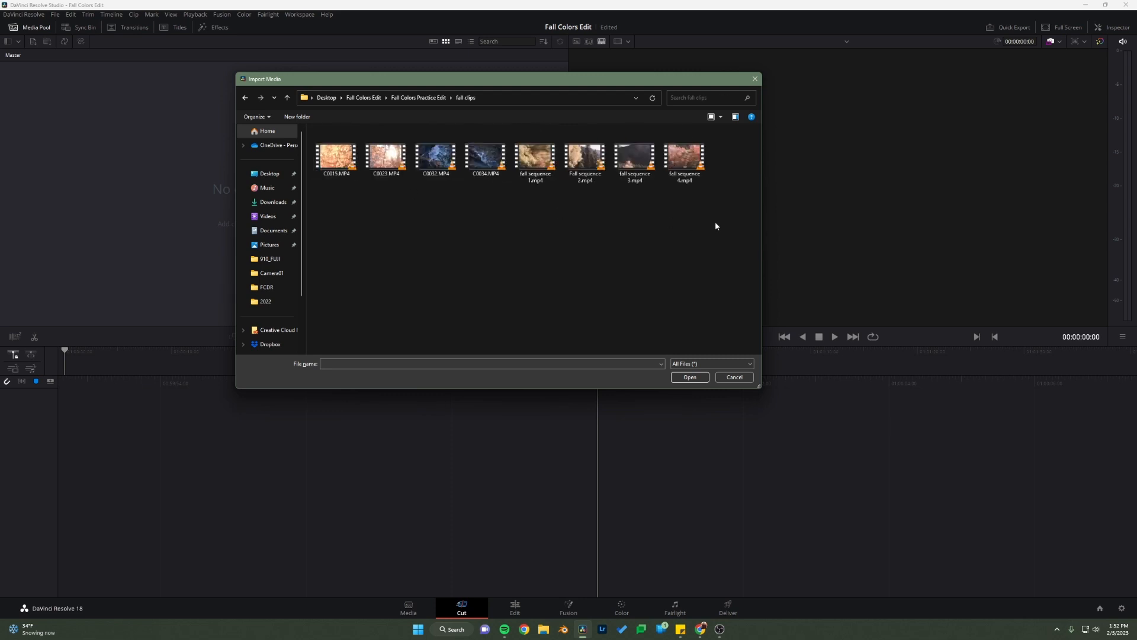
pyautogui.moveTo(721, 224); pyautogui.dragTo(314, 149)
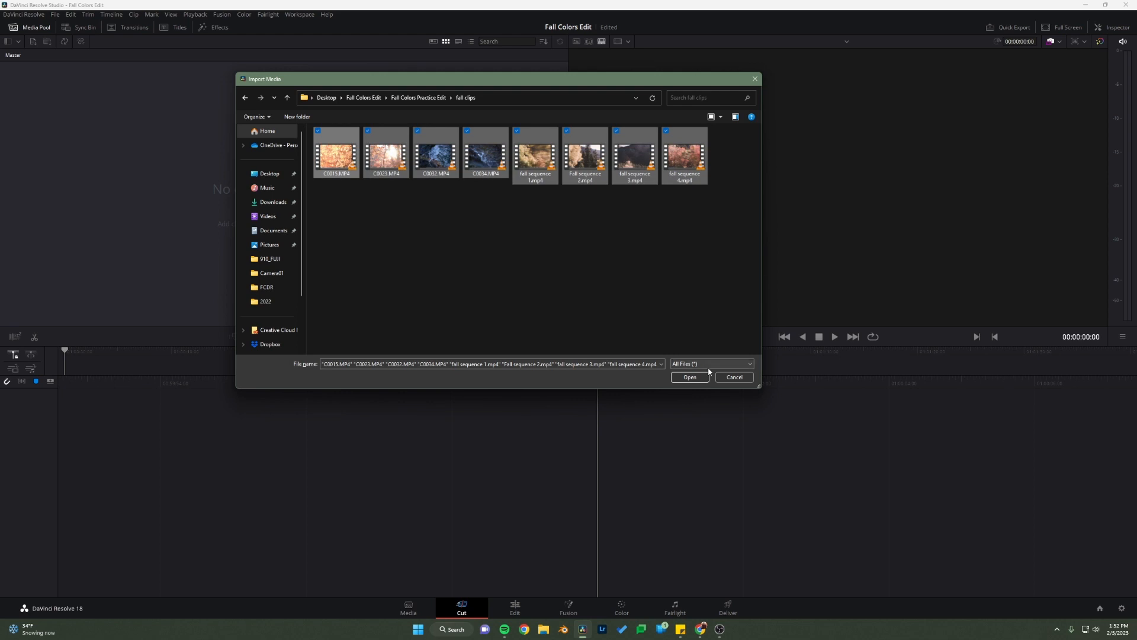
pyautogui.click(689, 377)
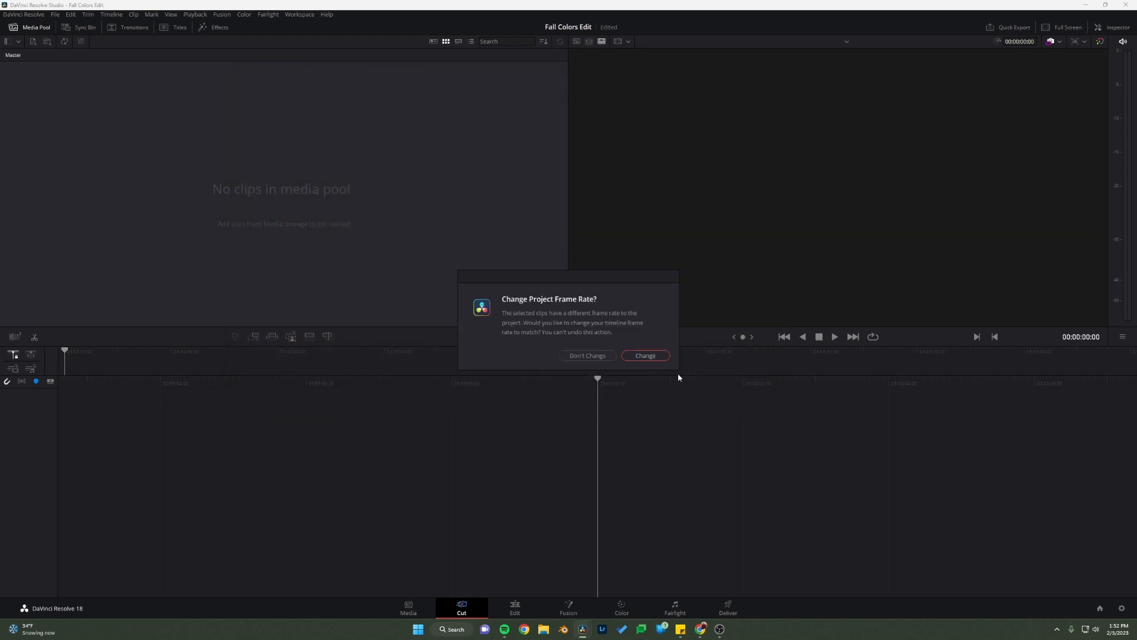
pyautogui.click(588, 356)
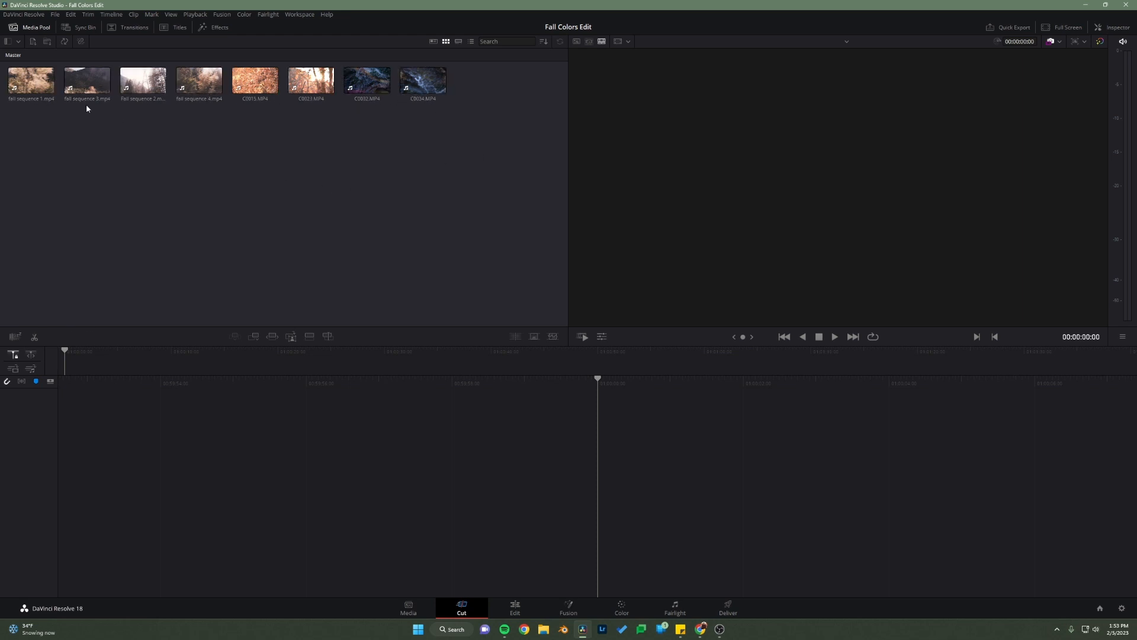
# Step: Create a media pool bin named Fall clips and move all the imported clips into it
pyautogui.rightClick(88, 122)
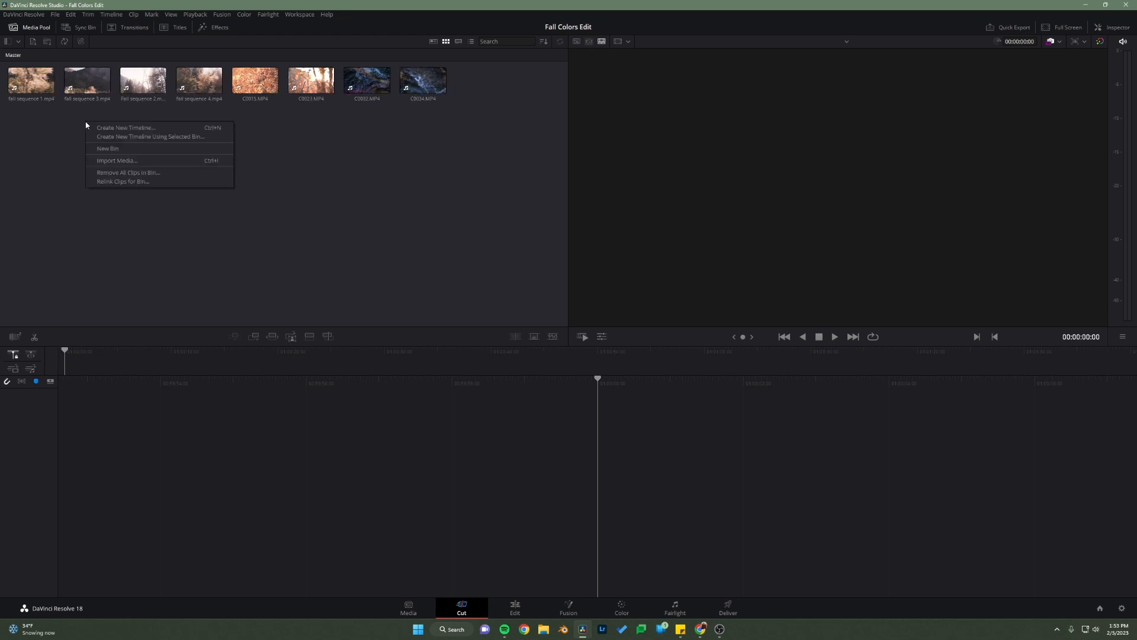
pyautogui.click(114, 153)
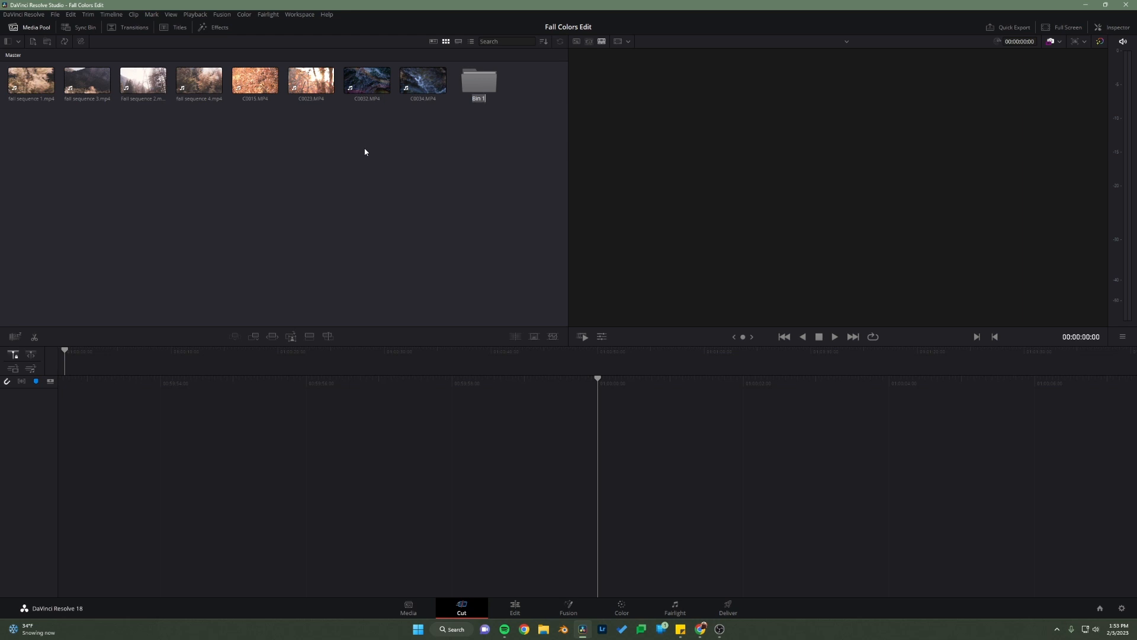
pyautogui.write('Fall clips')
pyautogui.press('Return')
pyautogui.moveTo(413, 139); pyautogui.dragTo(20, 66)
pyautogui.moveTo(441, 88); pyautogui.dragTo(478, 89)
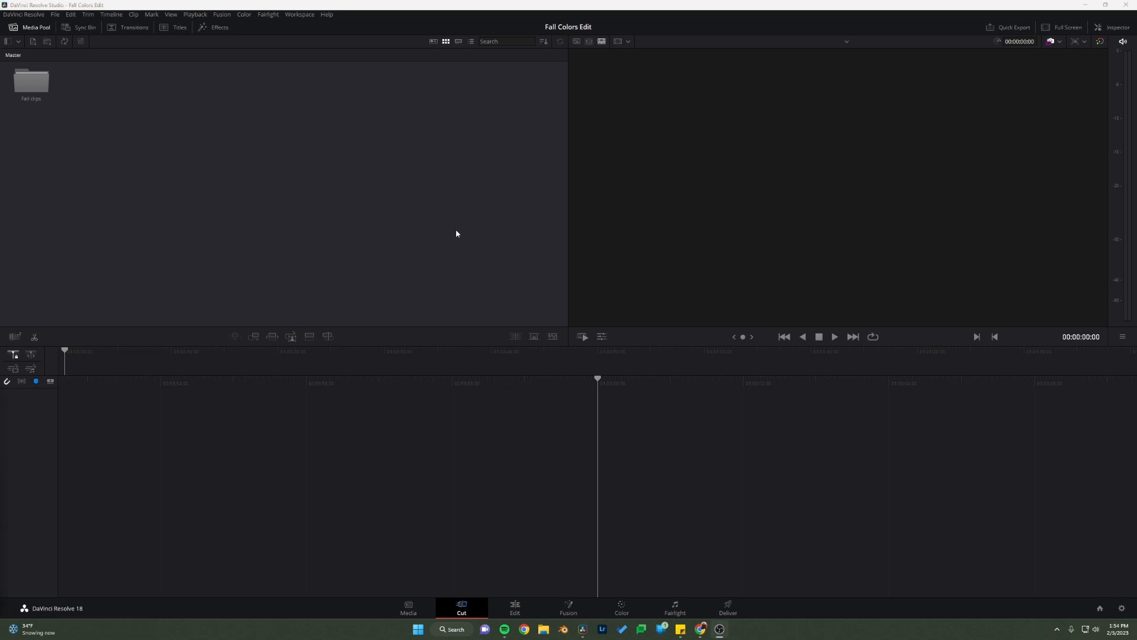
# Step: Create a second bin named Drone in the Master bin of the media pool
pyautogui.rightClick(91, 97)
pyautogui.click(122, 121)
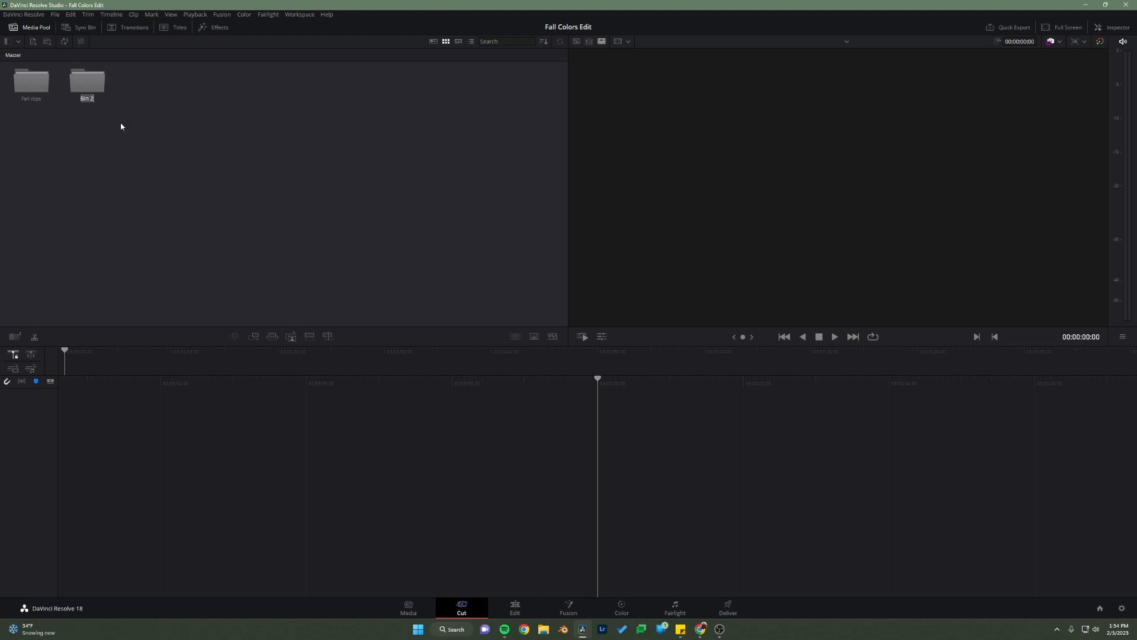
pyautogui.write('Drone')
pyautogui.press('Return')
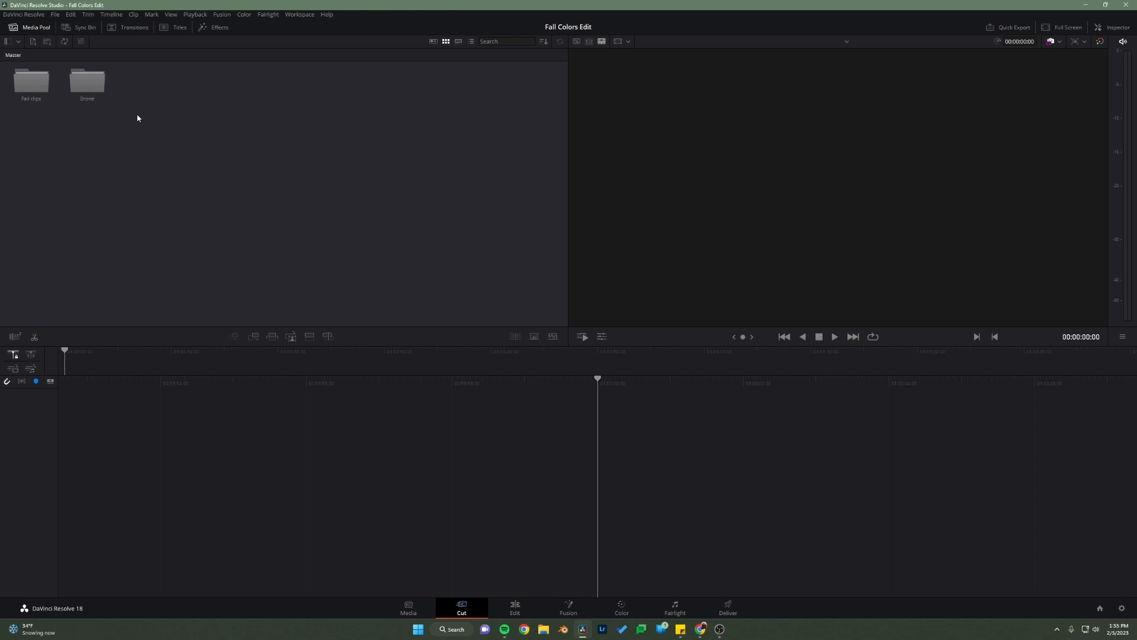
# Step: Import dji_01.mp4 through dji_06.mp4 from the project's Drone folder into the Drone bin
pyautogui.doubleClick(100, 86)
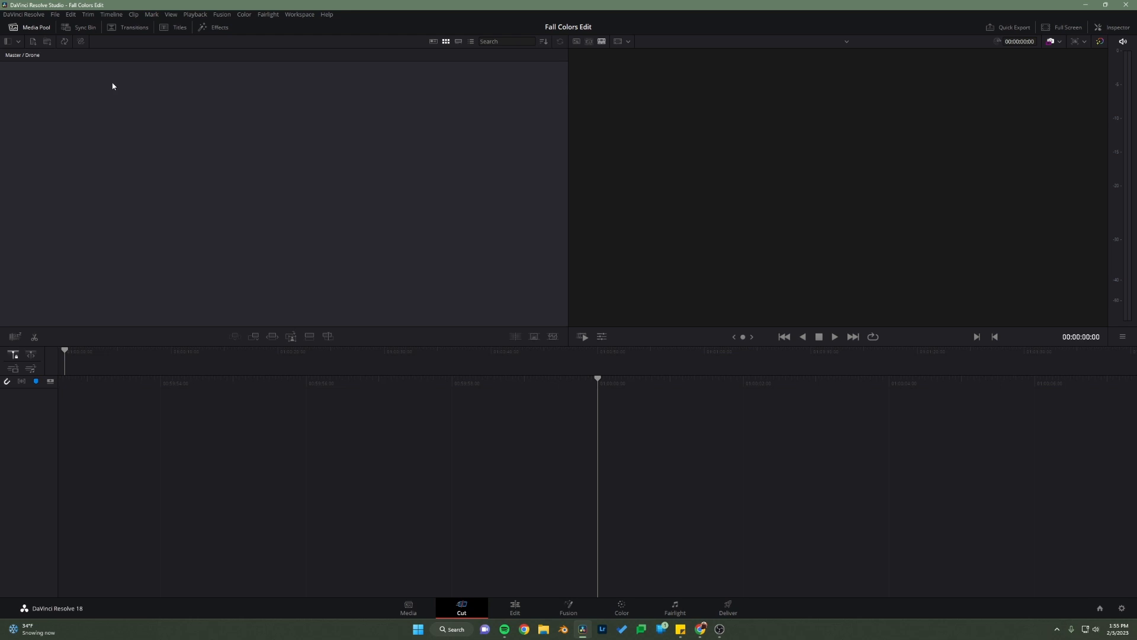
pyautogui.hotkey('ctrl', 'i')
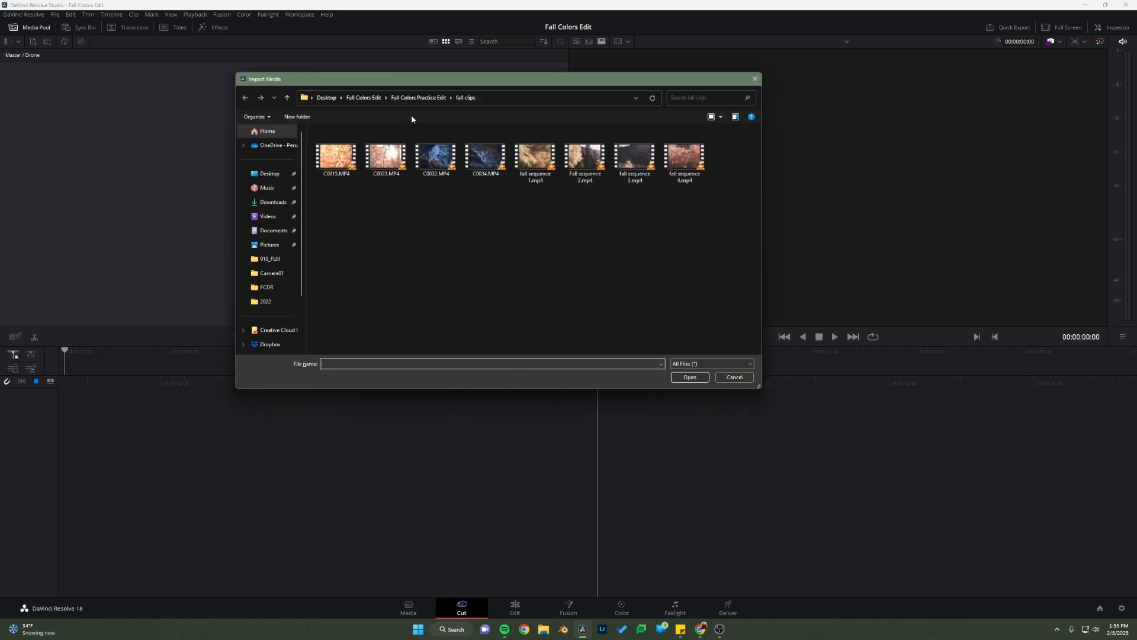
pyautogui.click(426, 97)
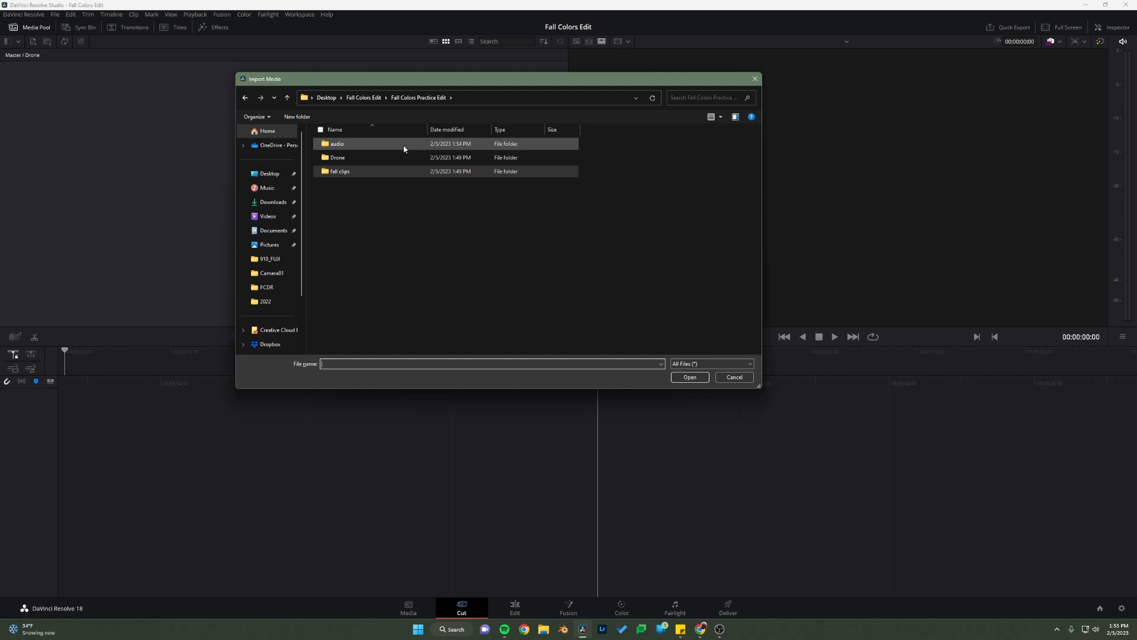
pyautogui.doubleClick(347, 159)
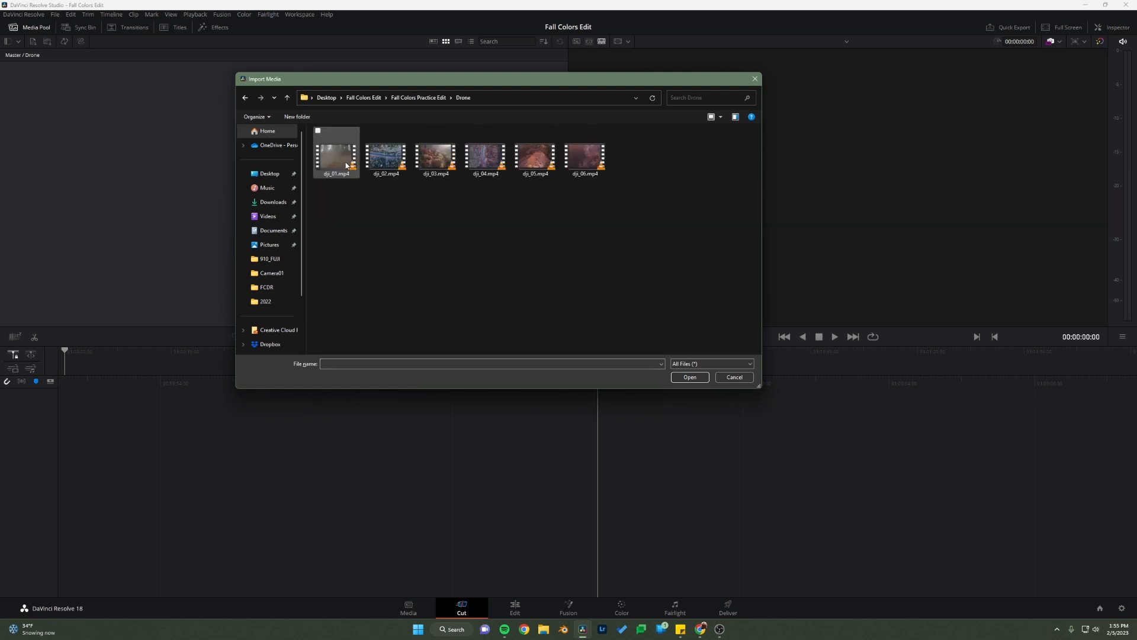
pyautogui.moveTo(652, 215); pyautogui.dragTo(305, 150)
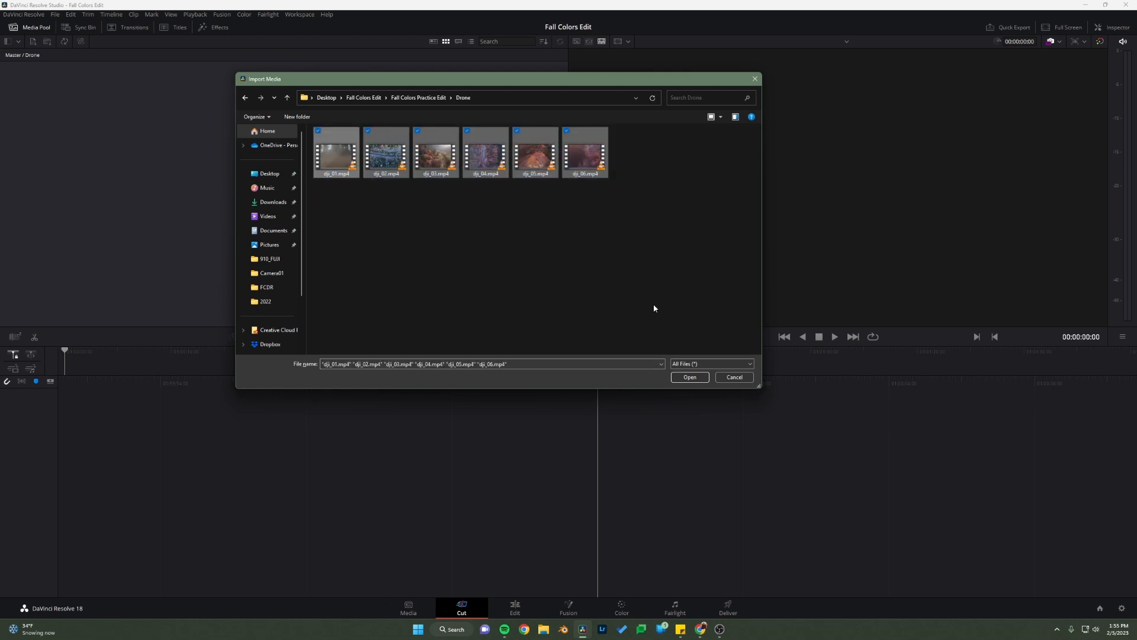
pyautogui.click(689, 377)
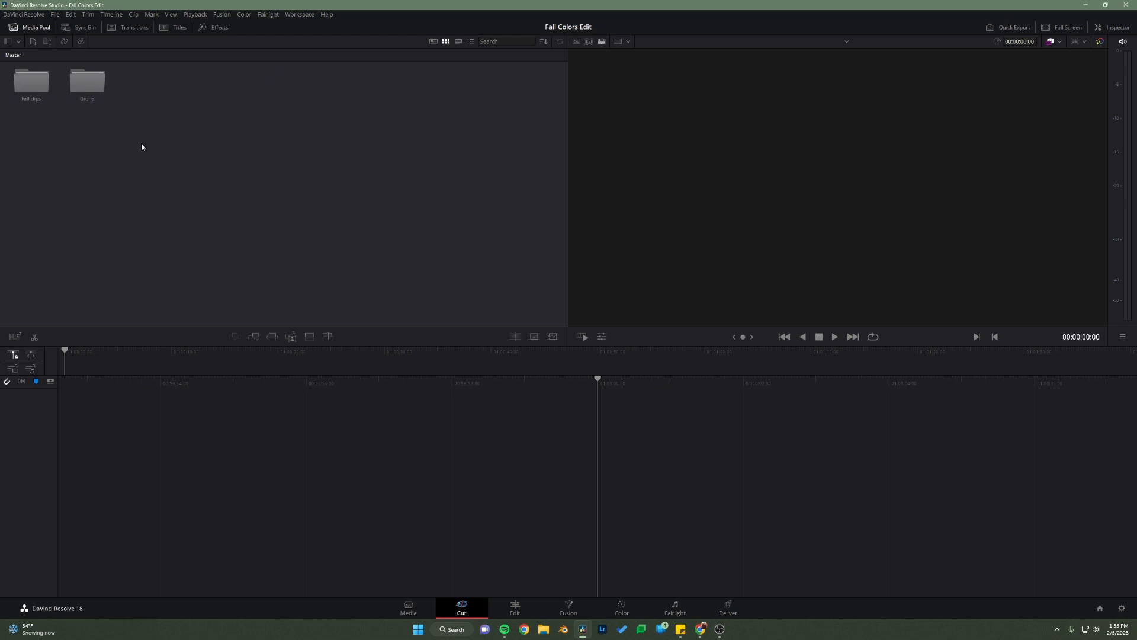
# Step: Import the song from the project's audio folder into the Master bin of the media pool
pyautogui.rightClick(145, 111)
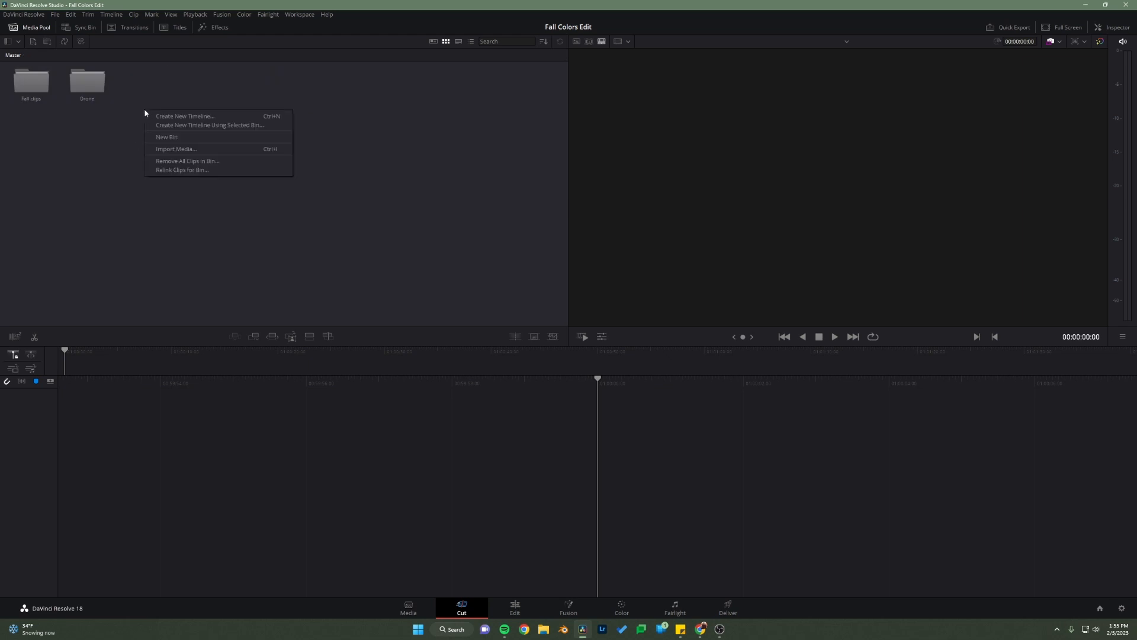
pyautogui.click(183, 148)
pyautogui.click(396, 102)
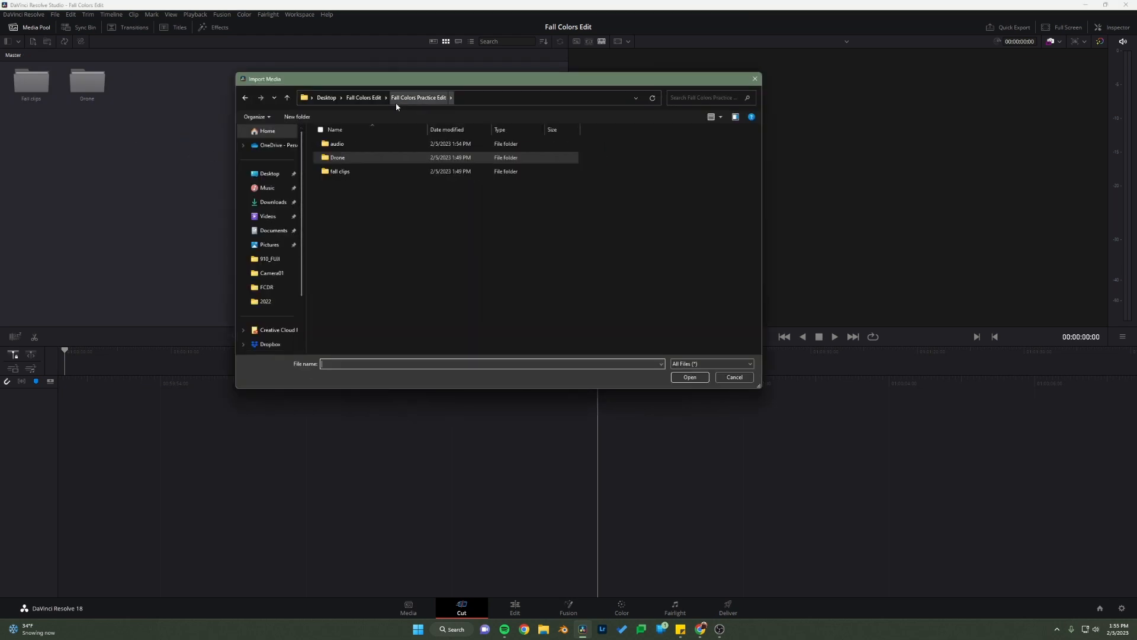
pyautogui.doubleClick(338, 144)
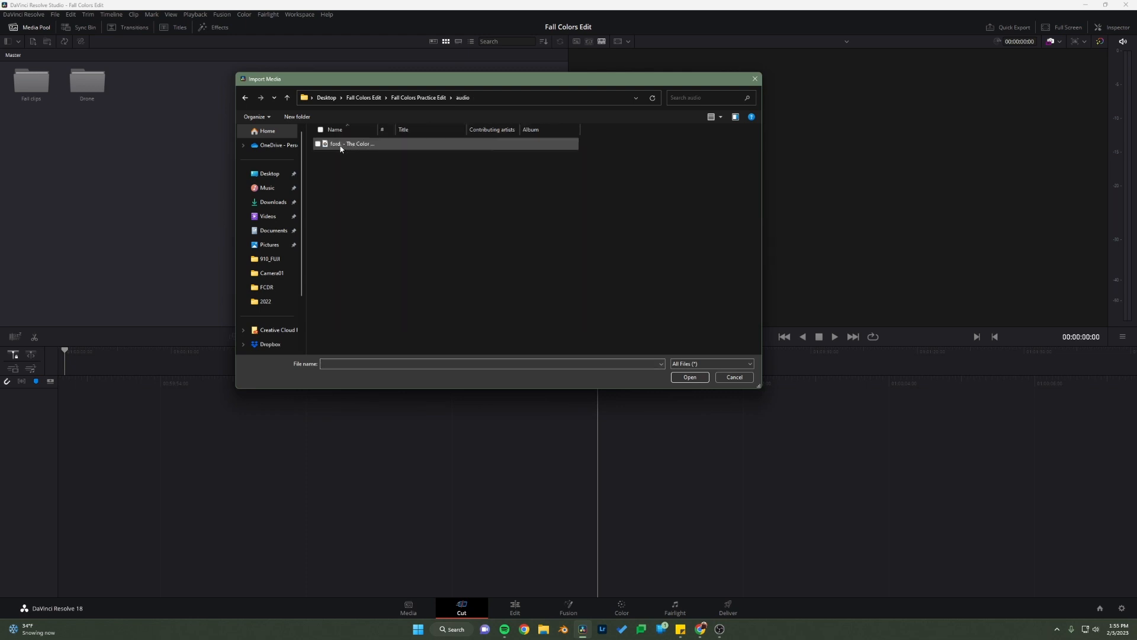
pyautogui.doubleClick(341, 144)
pyautogui.click(94, 136)
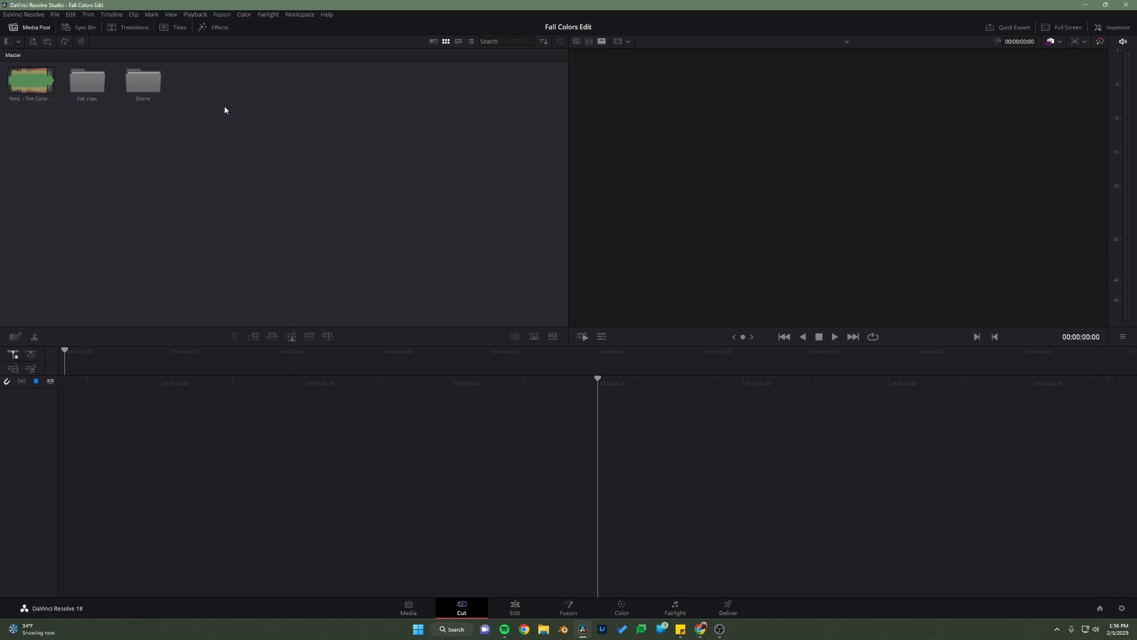
# Step: Switch to the Fall Colors Practice Edit assignment in Chrome and play the first seconds of the reference video
pyautogui.click(701, 629)
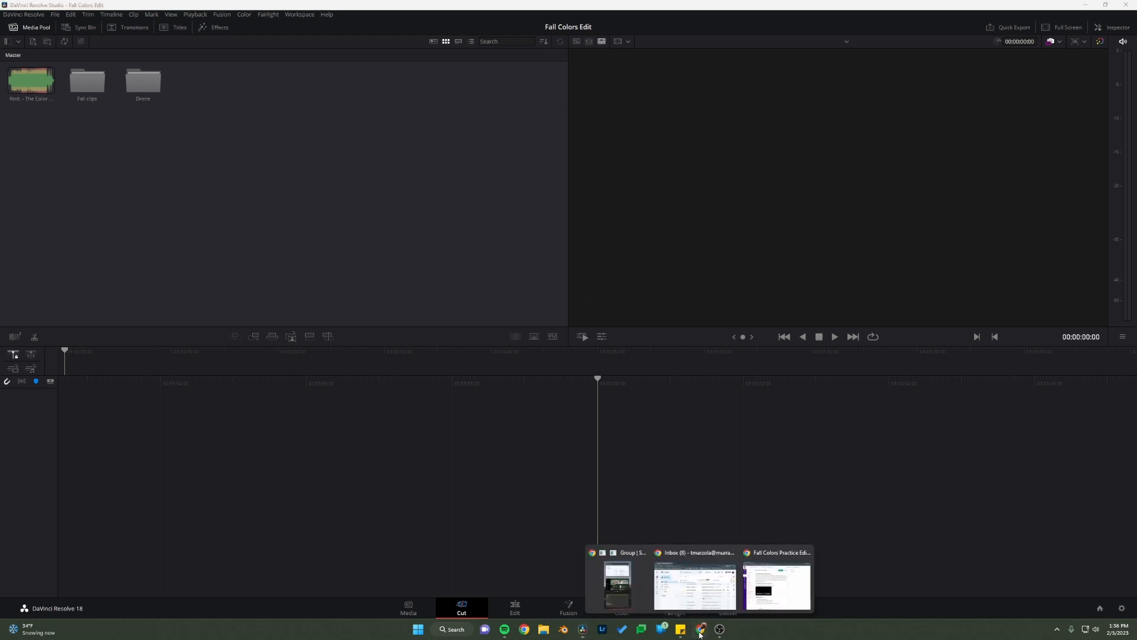
pyautogui.click(762, 594)
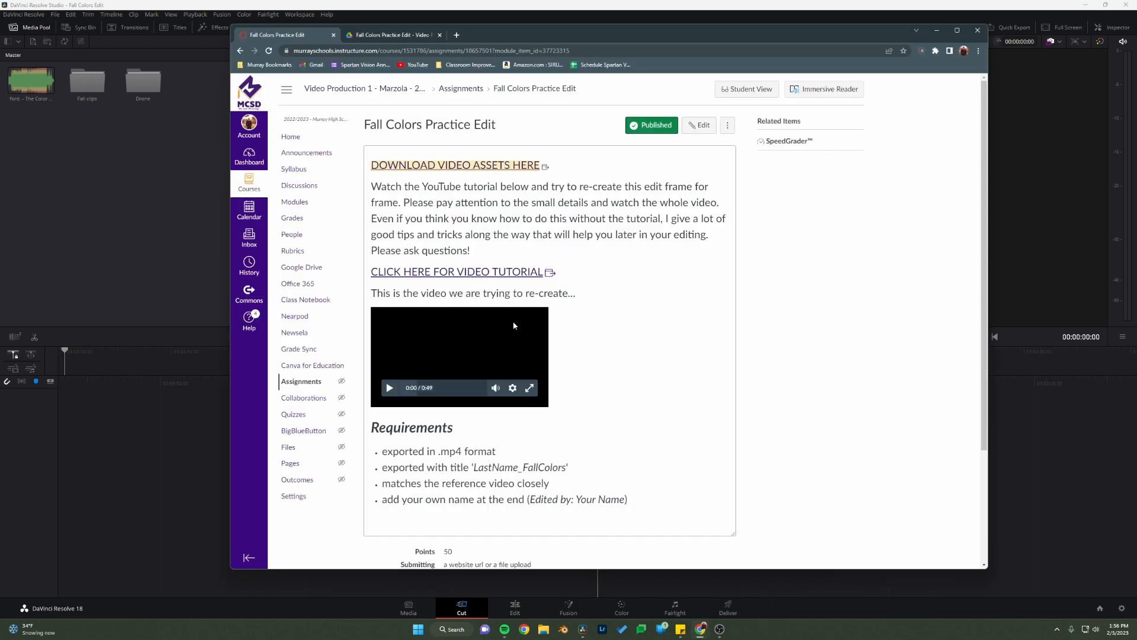
pyautogui.click(391, 388)
pyautogui.moveTo(495, 386)
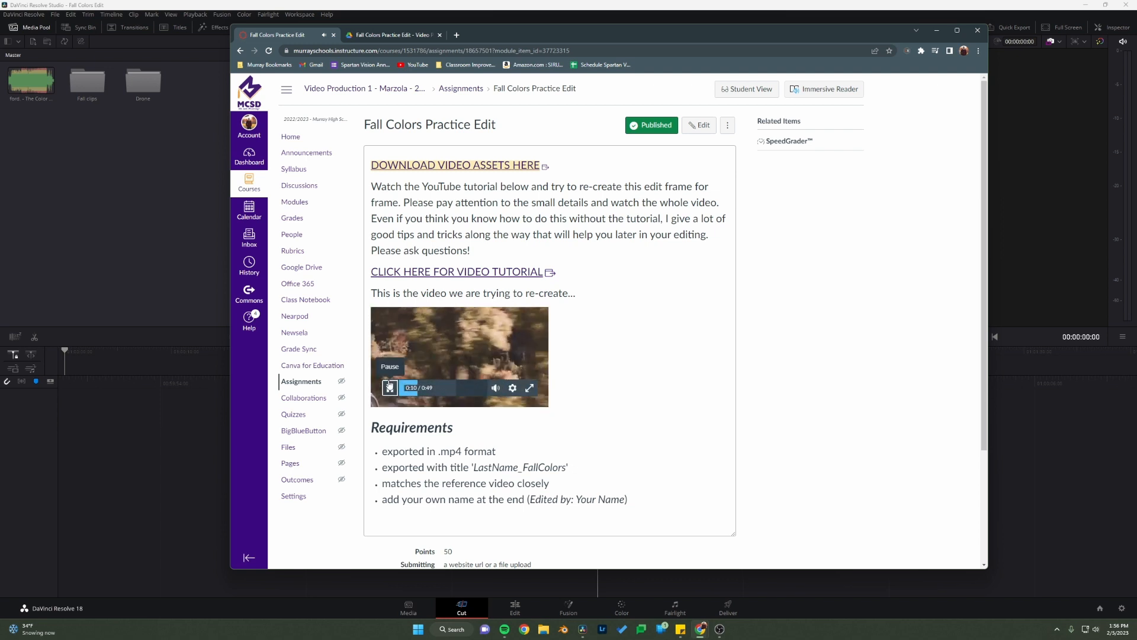
pyautogui.click(389, 387)
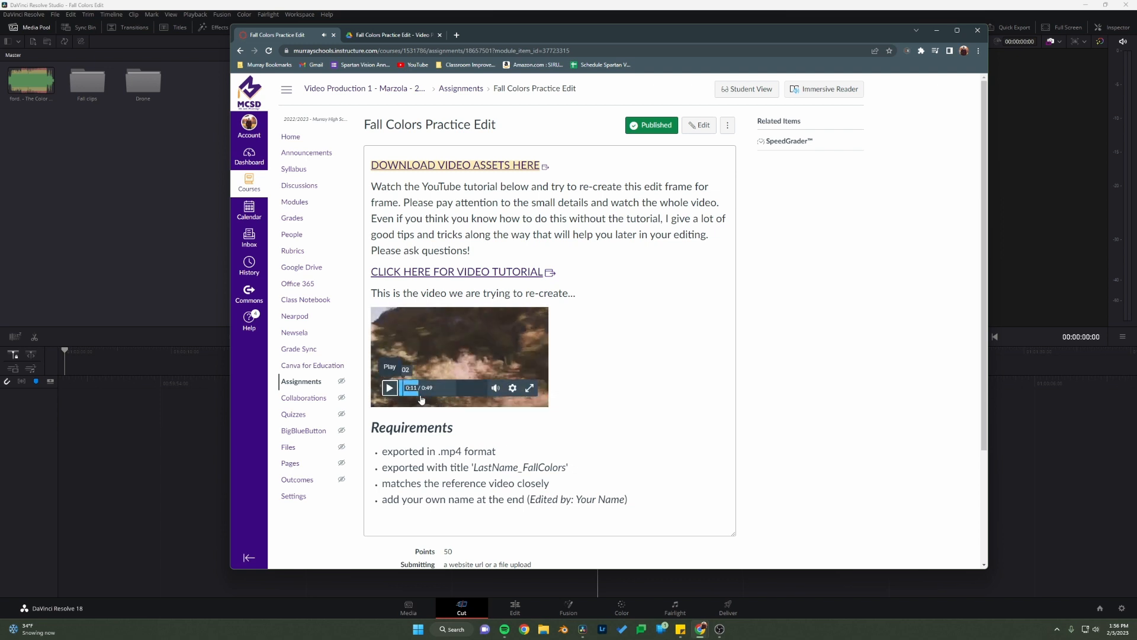
pyautogui.click(176, 270)
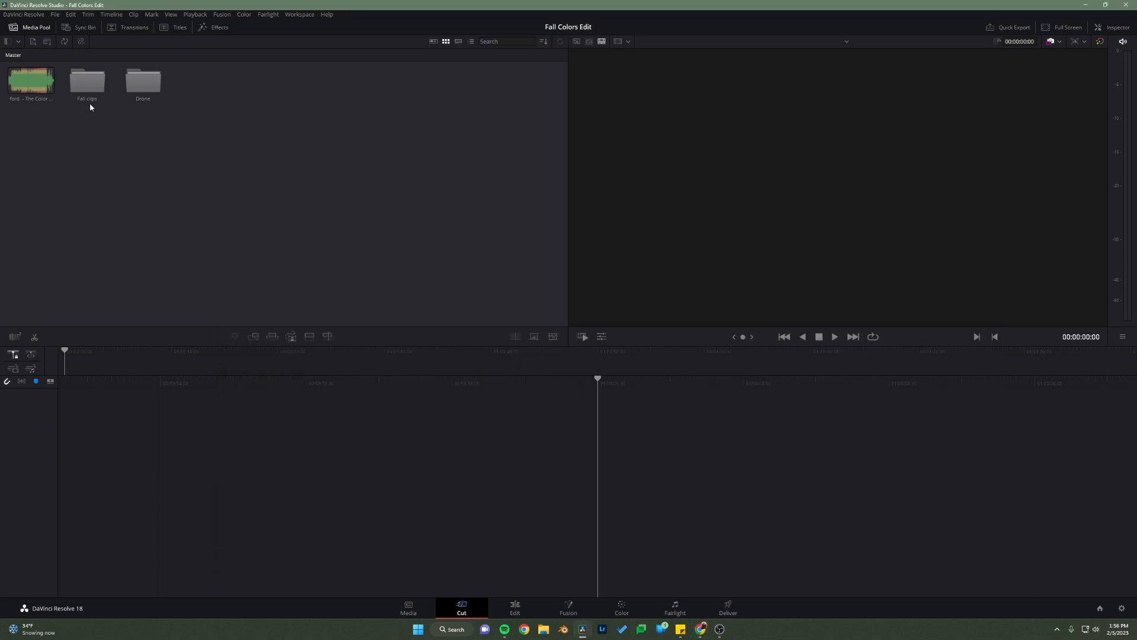
# Step: Open the Fall clips bin in DaVinci Resolve and preview the river clip C0032.MP4
pyautogui.doubleClick(86, 86)
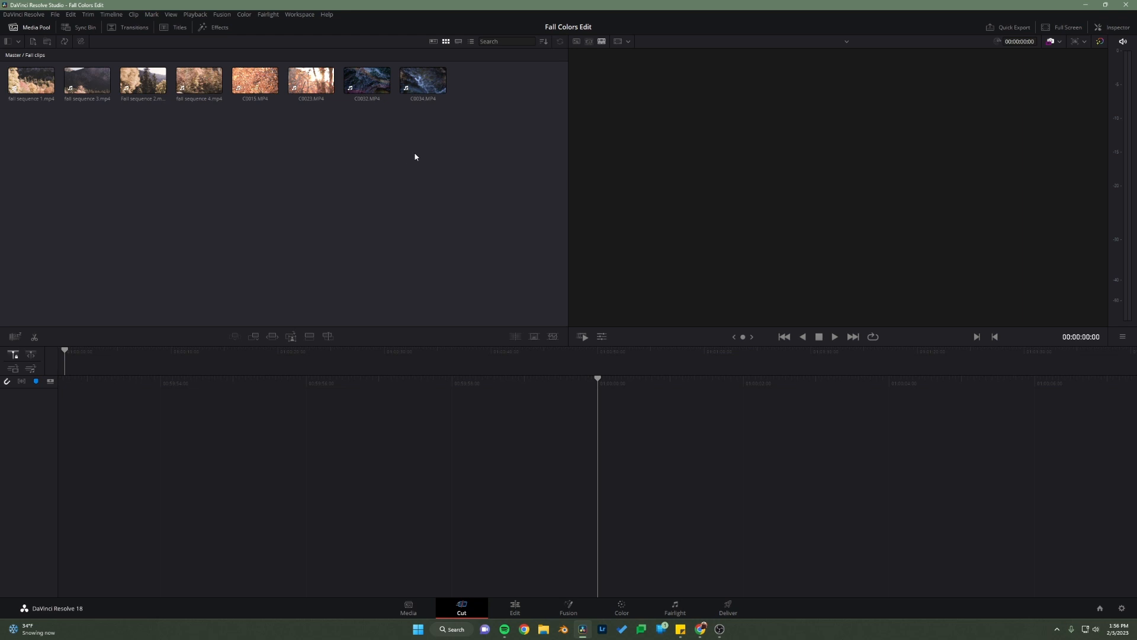
pyautogui.click(368, 83)
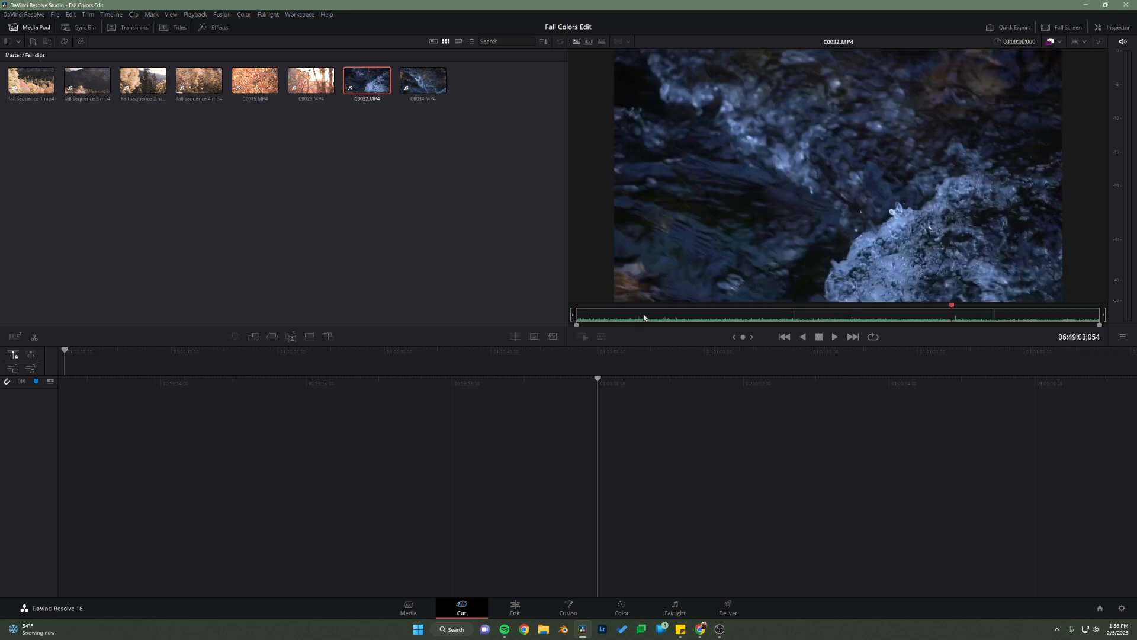
pyautogui.moveTo(648, 321); pyautogui.dragTo(736, 321)
# Step: Switch back to the Chrome assignment page and review the opening shot of the reference video
pyautogui.click(701, 628)
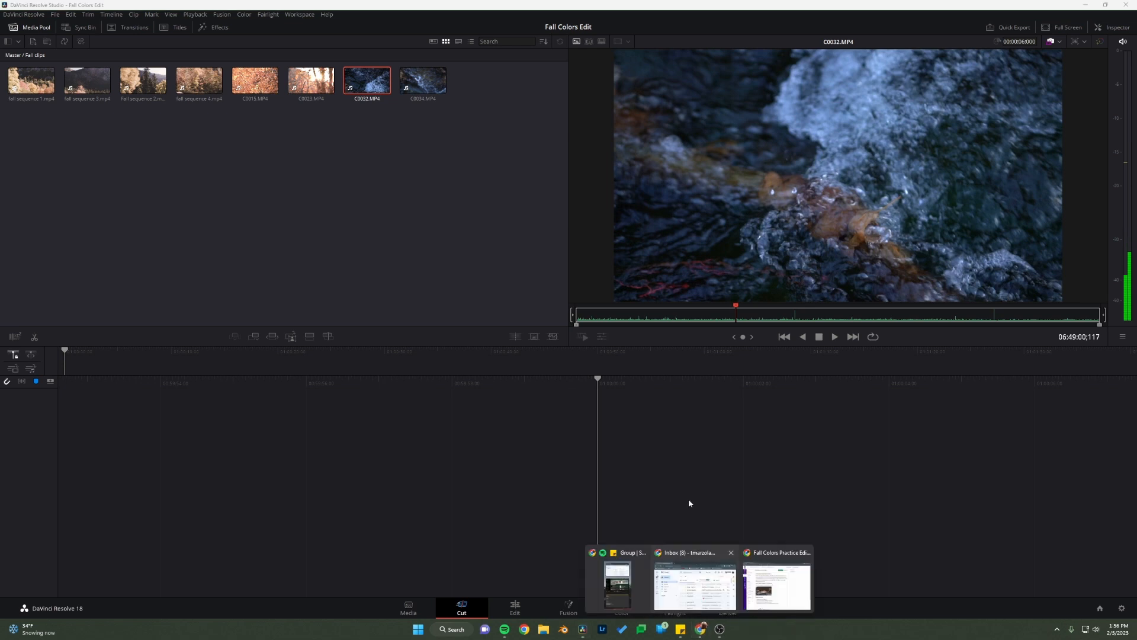
pyautogui.click(777, 586)
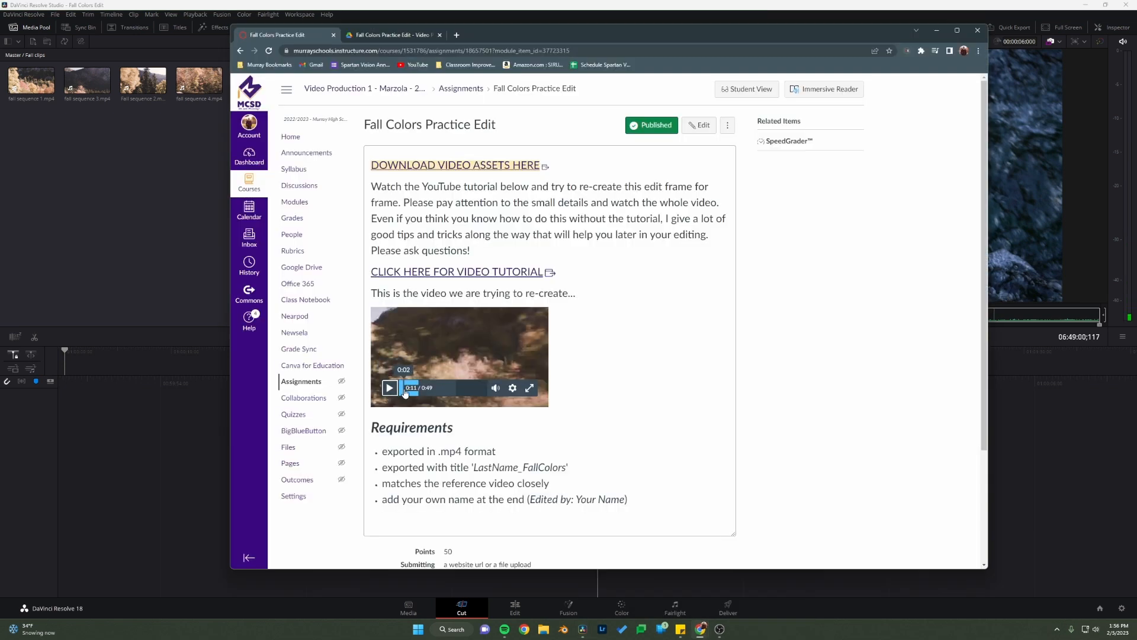
pyautogui.click(389, 388)
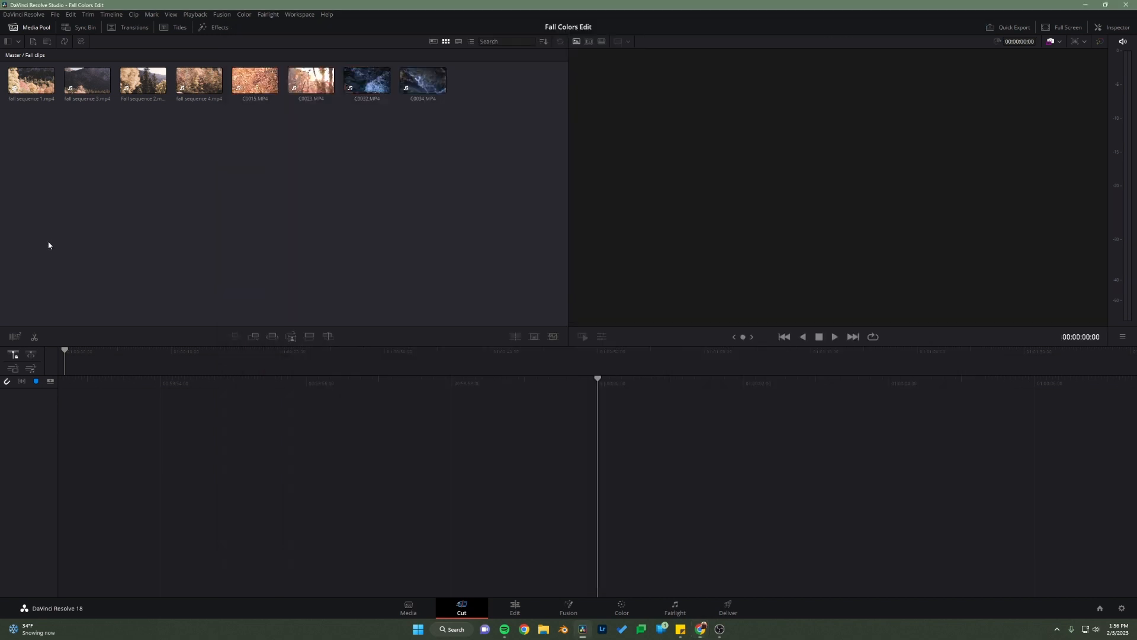
# Step: In DaVinci Resolve, mark C0034.MP4 with an in point at 06:49:20;069 and an out point at 06:49:22;080
pyautogui.click(408, 82)
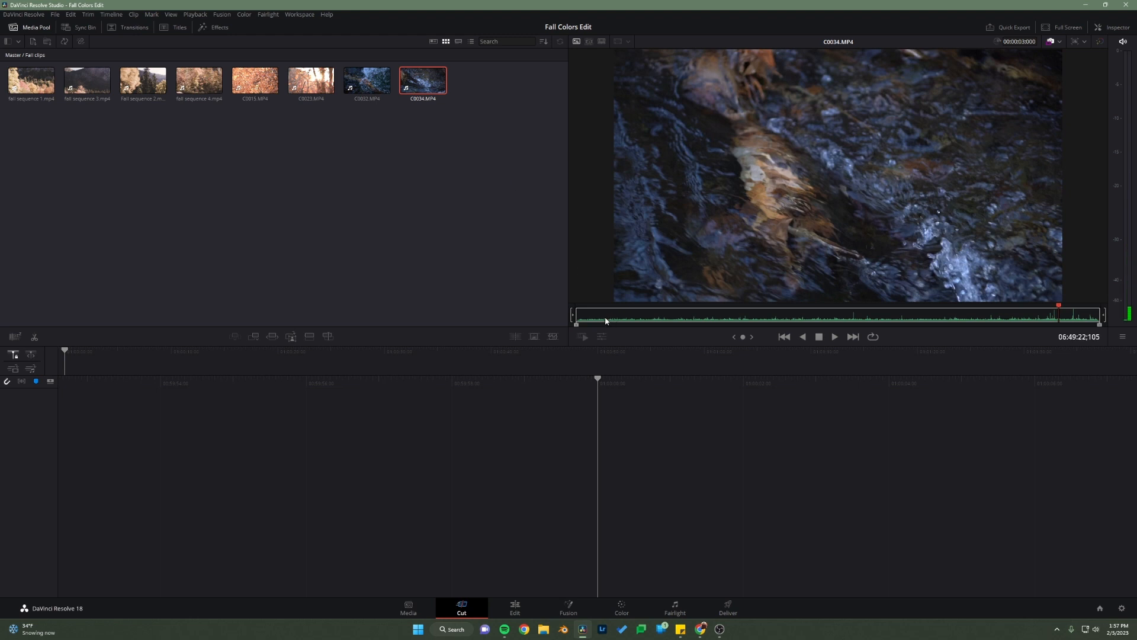
pyautogui.moveTo(584, 320); pyautogui.dragTo(1046, 321)
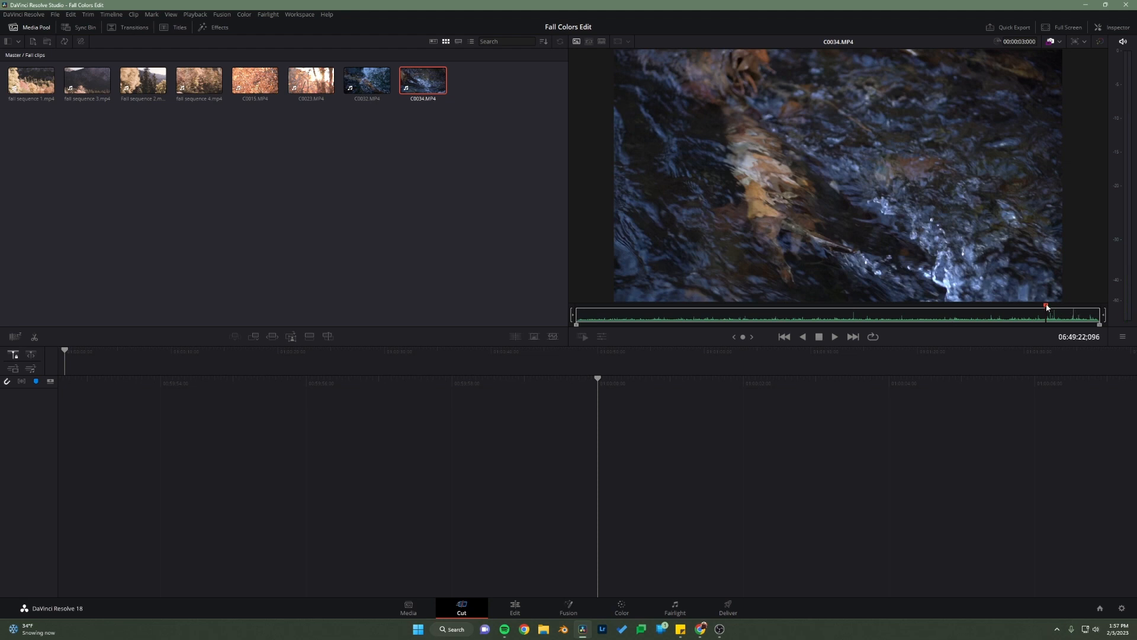
pyautogui.moveTo(1047, 307); pyautogui.dragTo(656, 327)
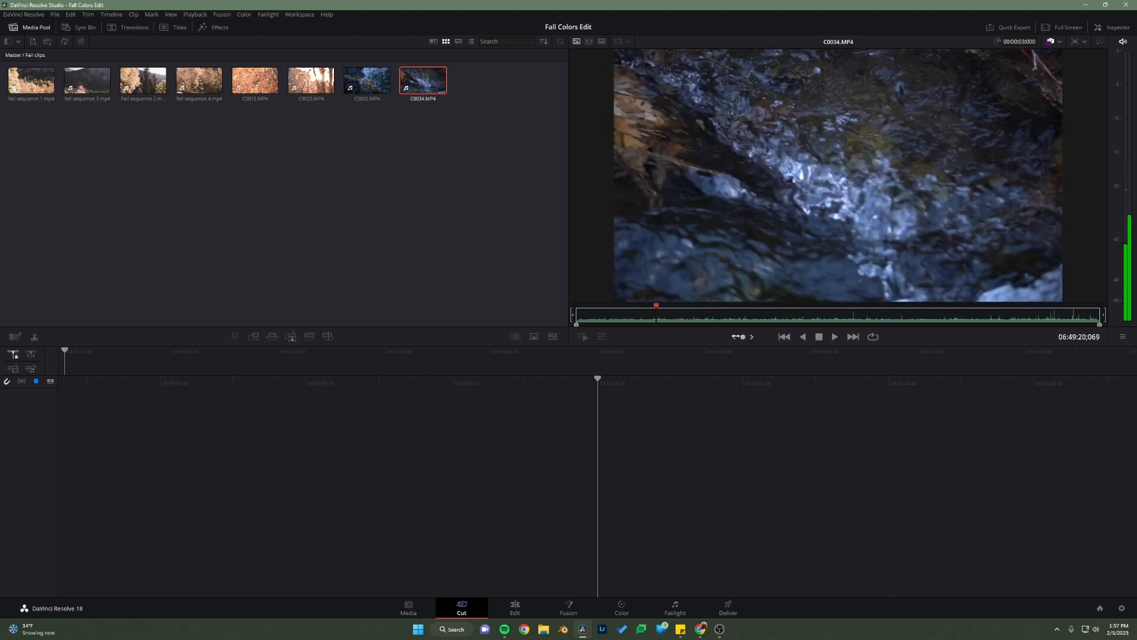
pyautogui.press('i')
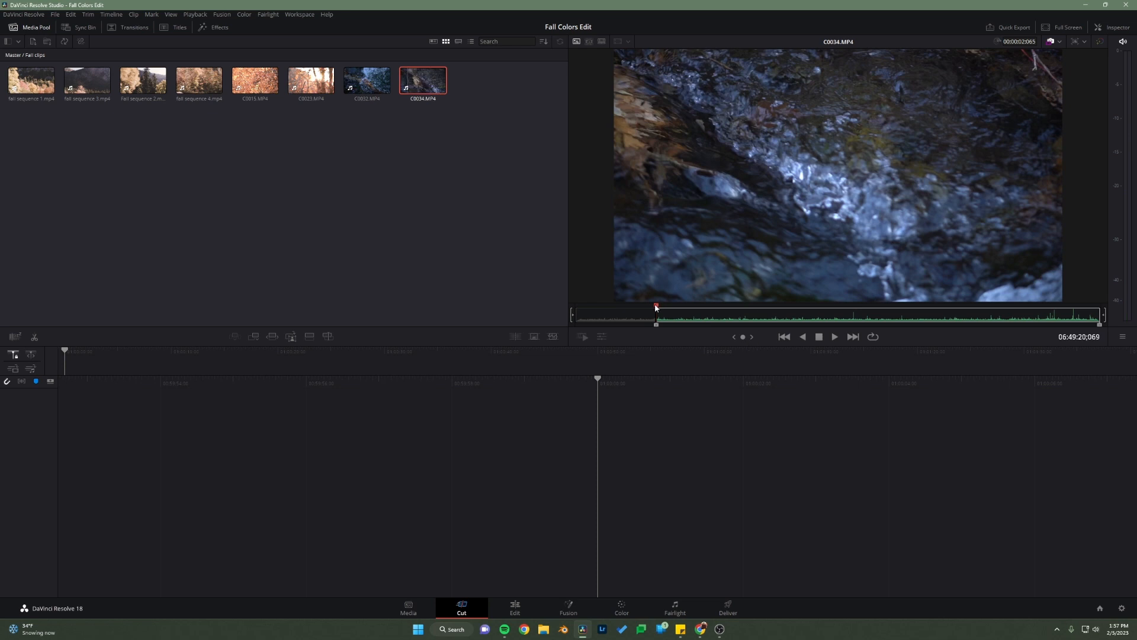
pyautogui.moveTo(656, 308); pyautogui.dragTo(1023, 317)
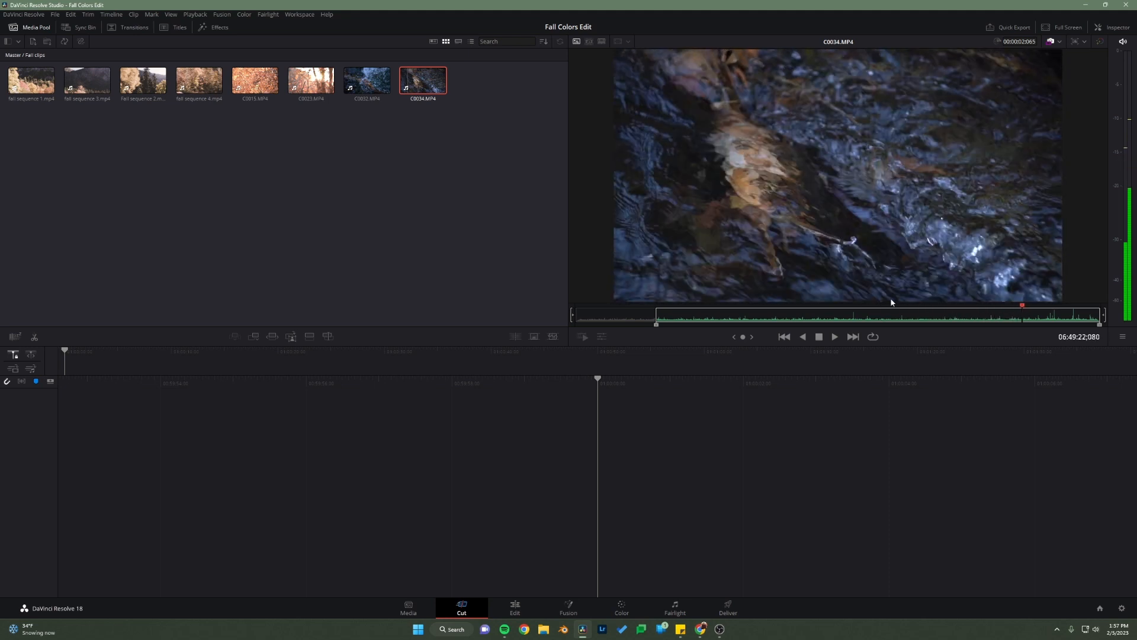
pyautogui.press('o')
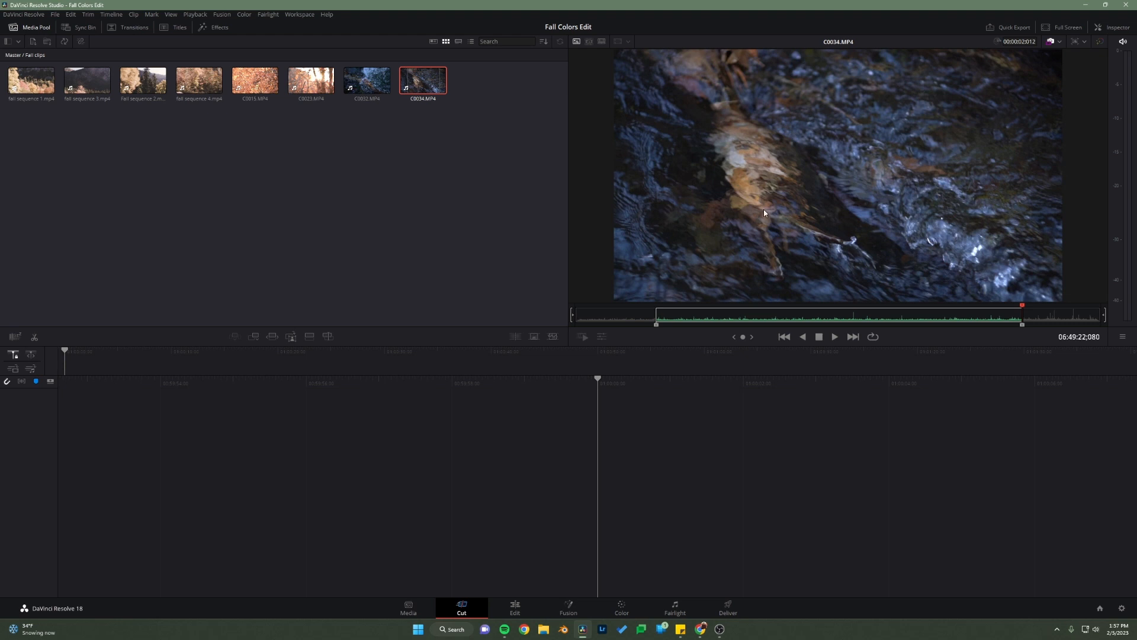
# Step: Append the marked section of C0034.MP4 to the empty timeline as the first clip
pyautogui.moveTo(841, 127); pyautogui.dragTo(619, 415)
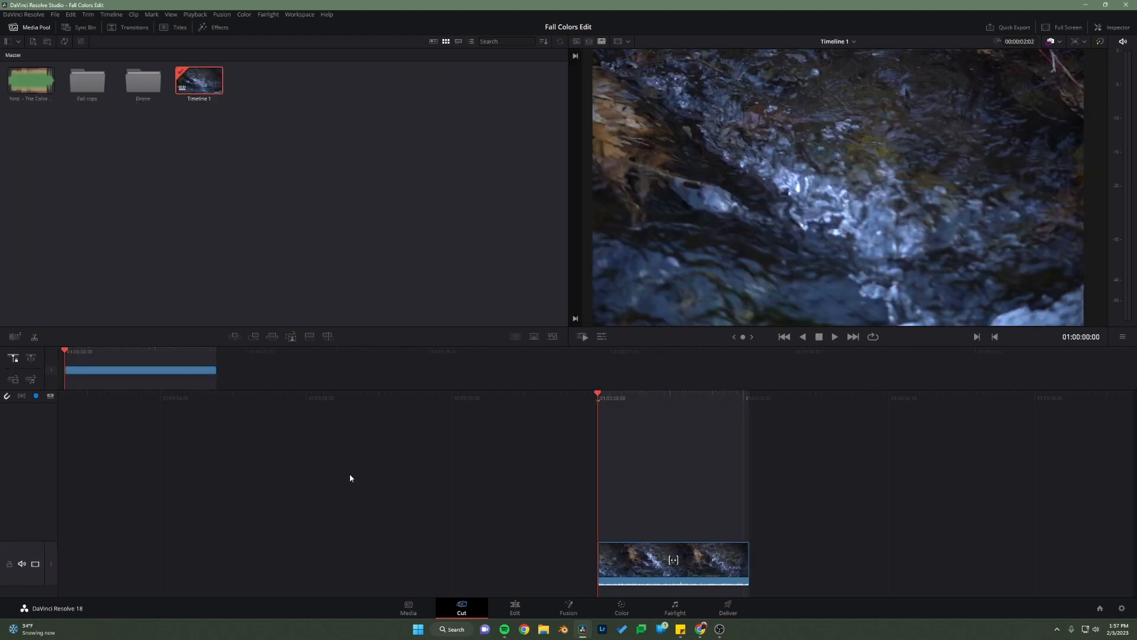
pyautogui.hotkey('ctrl', 'z')
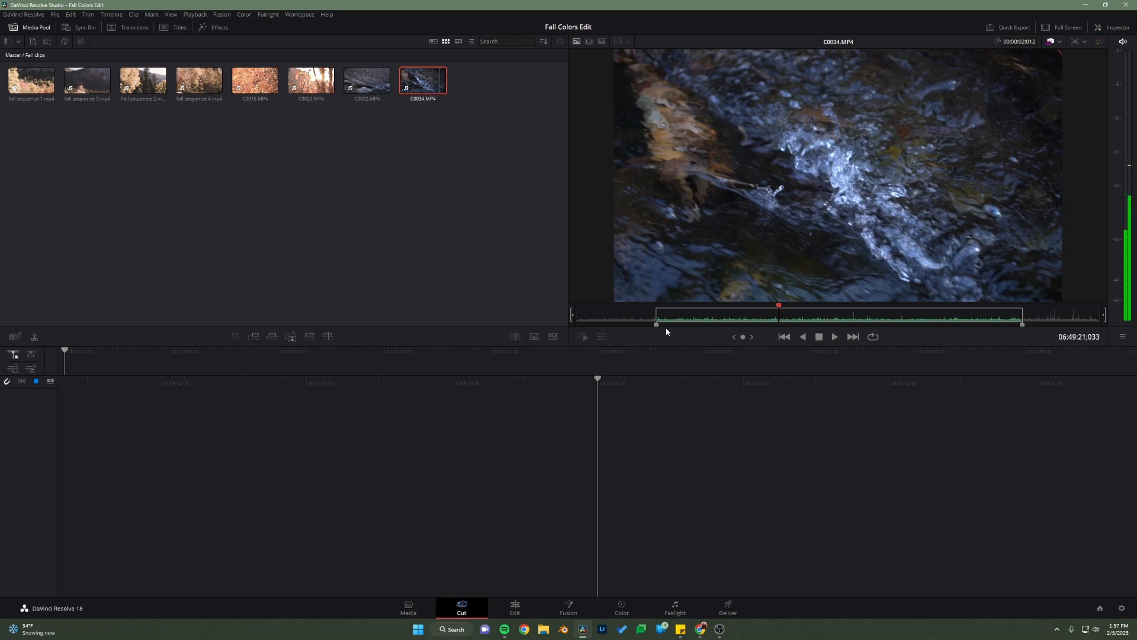
pyautogui.click(254, 338)
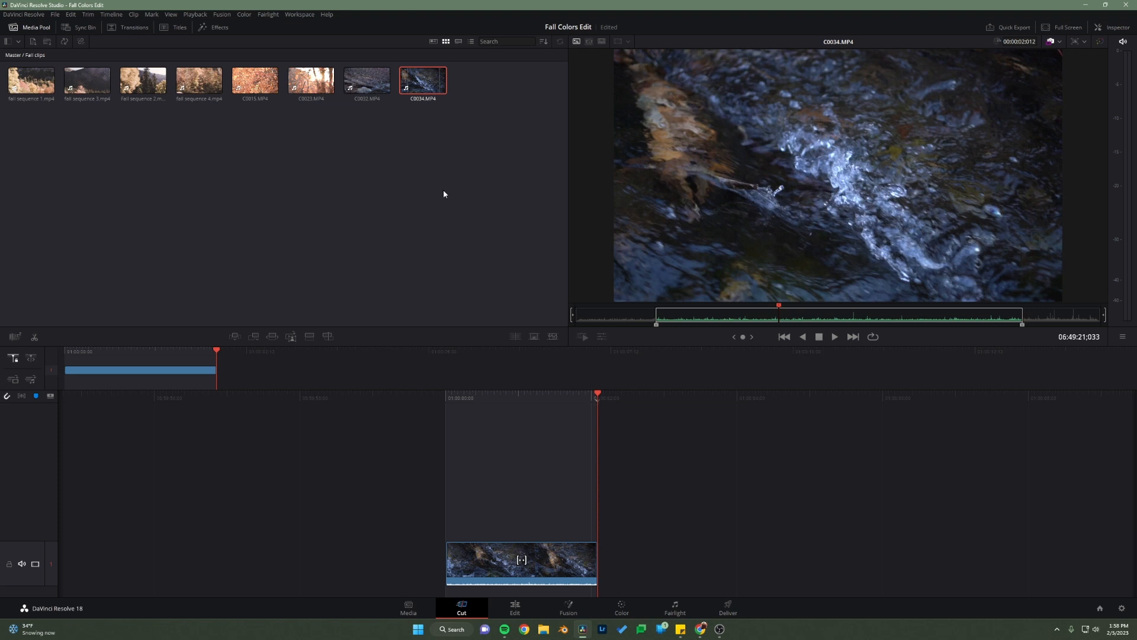
pyautogui.click(424, 202)
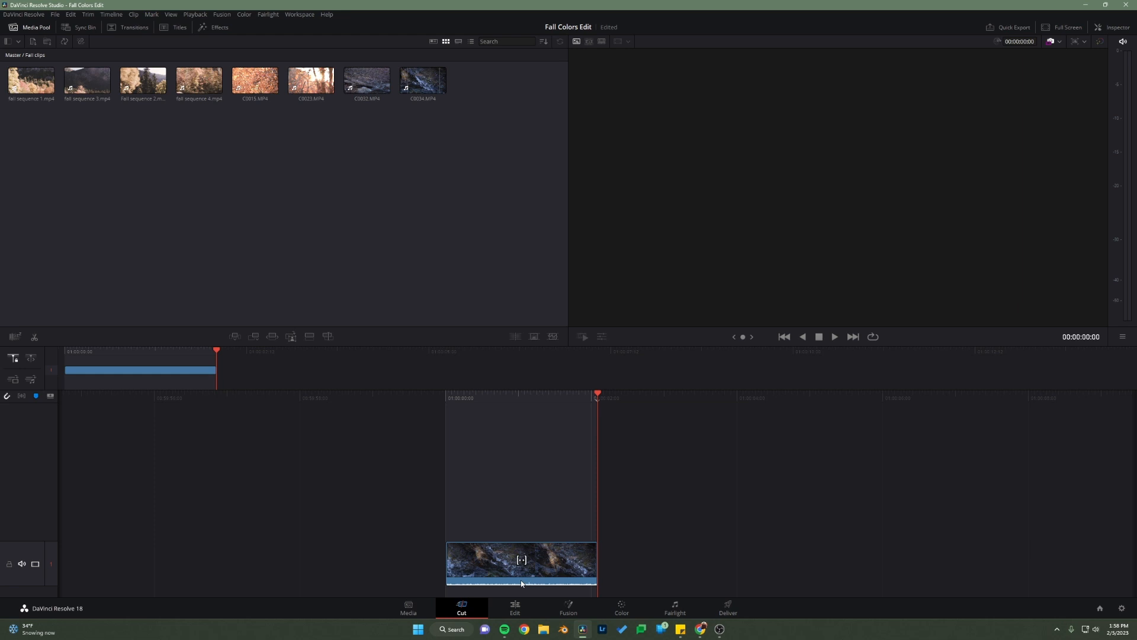
# Step: Mark C0032.MP4 with an in point at 06:49:00;068 and an out point at 06:49:02;113
pyautogui.click(363, 74)
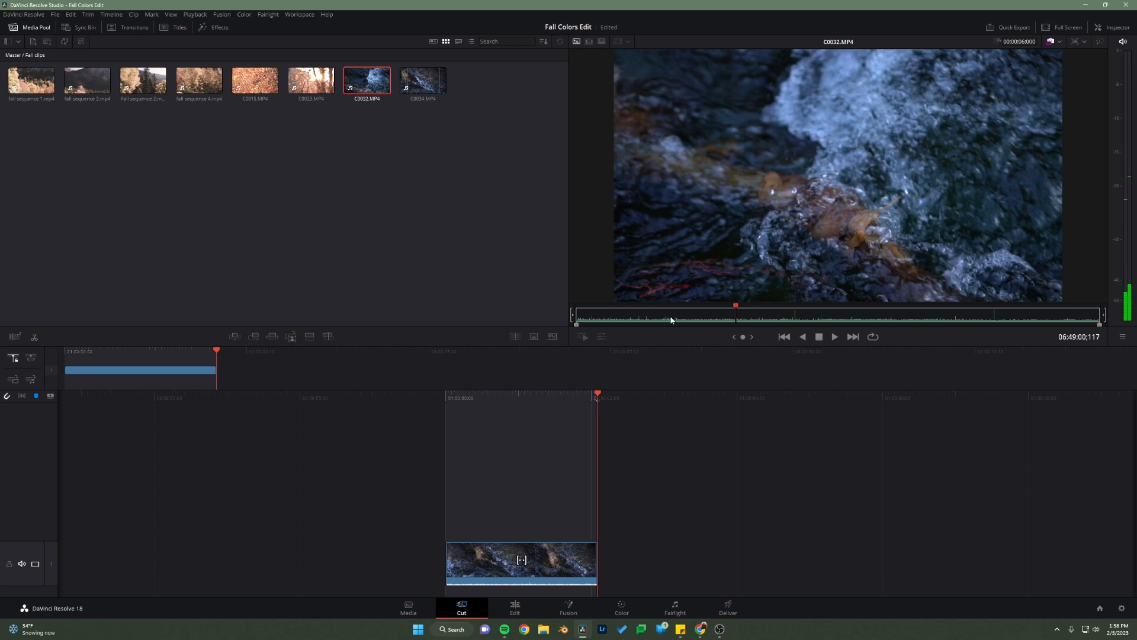
pyautogui.moveTo(671, 320); pyautogui.dragTo(700, 322)
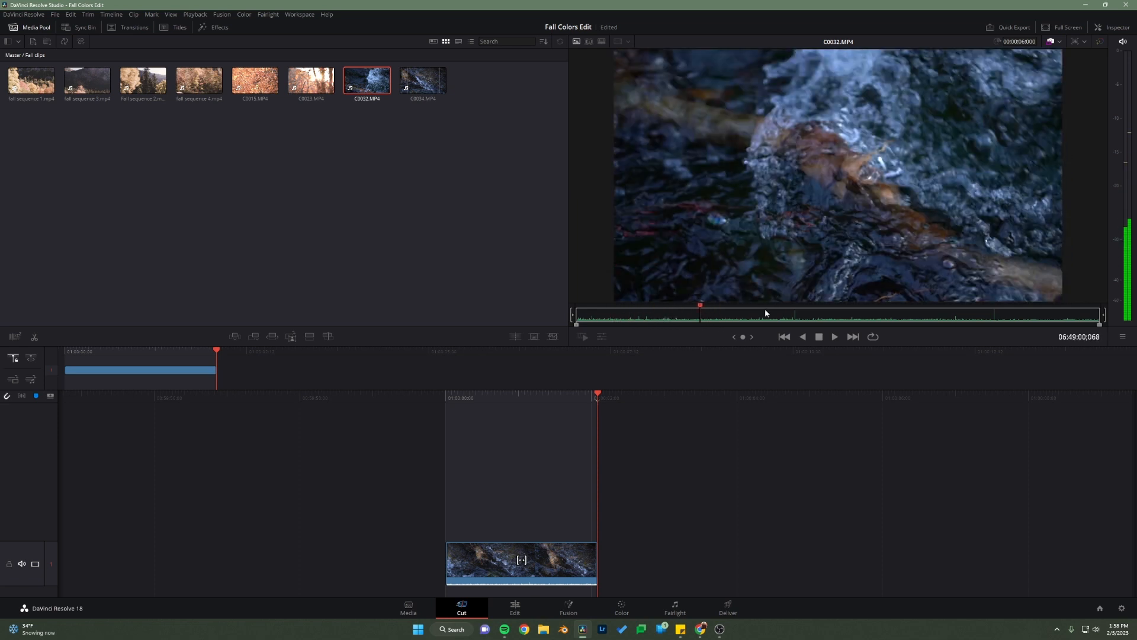
pyautogui.press('i')
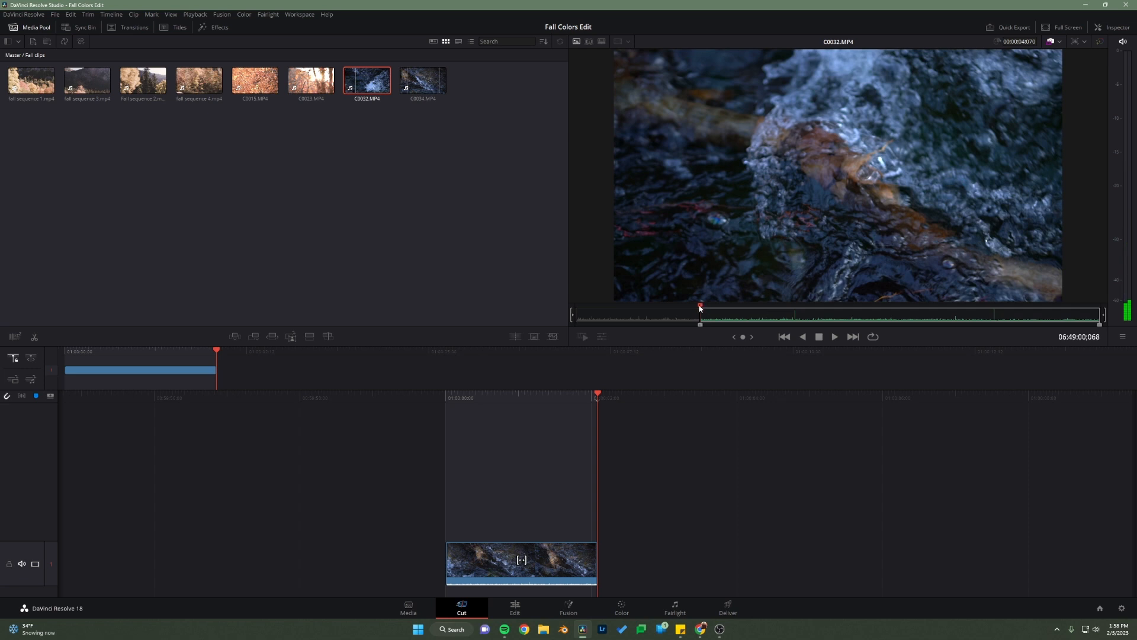
pyautogui.press('space')
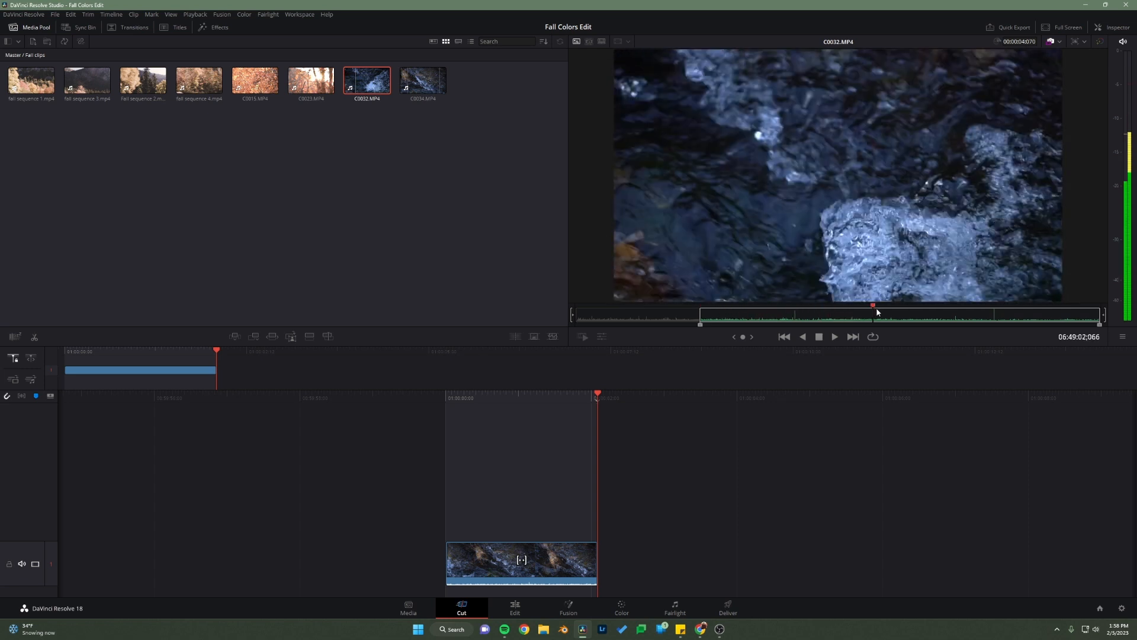
pyautogui.moveTo(876, 309); pyautogui.dragTo(907, 323)
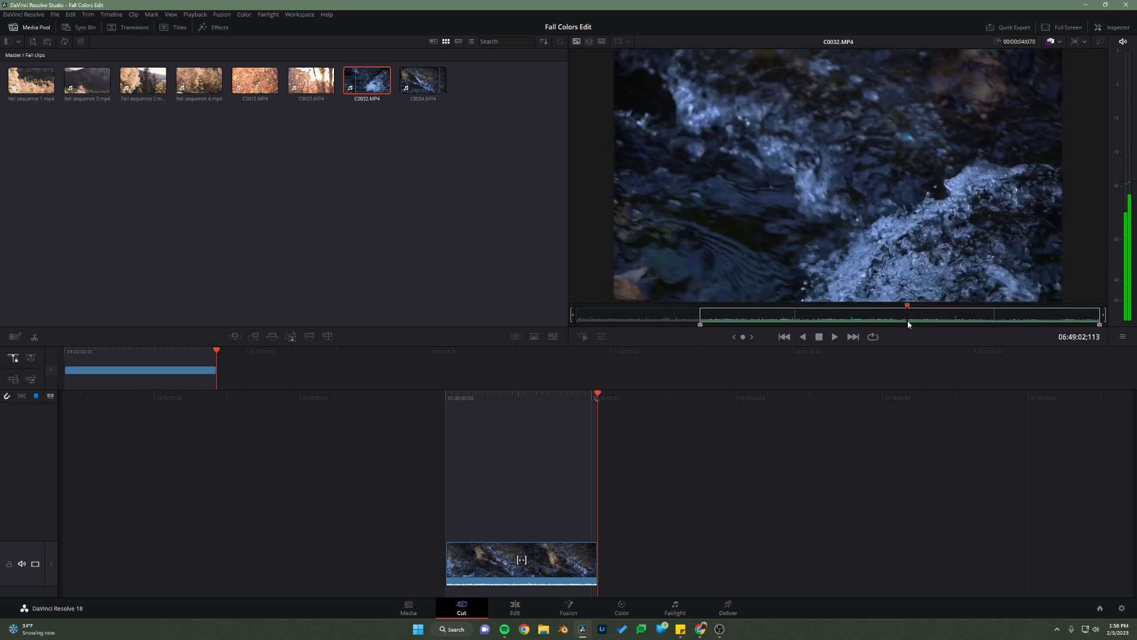
pyautogui.press('o')
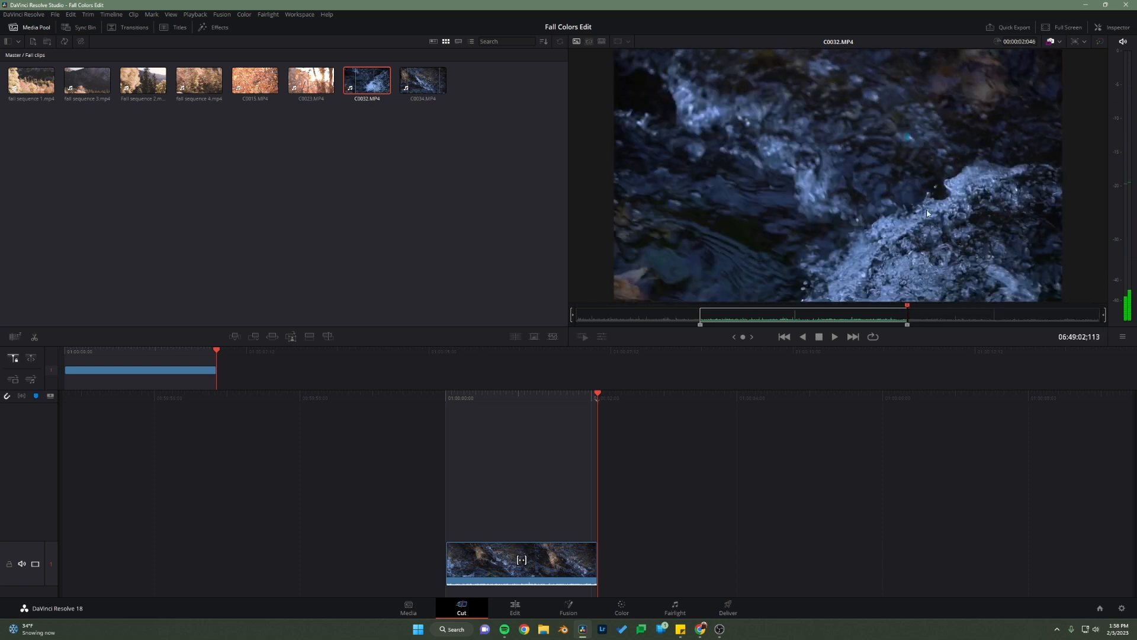
# Step: Append the marked section of C0032.MP4 after the first timeline clip and scrub through the edit
pyautogui.click(254, 336)
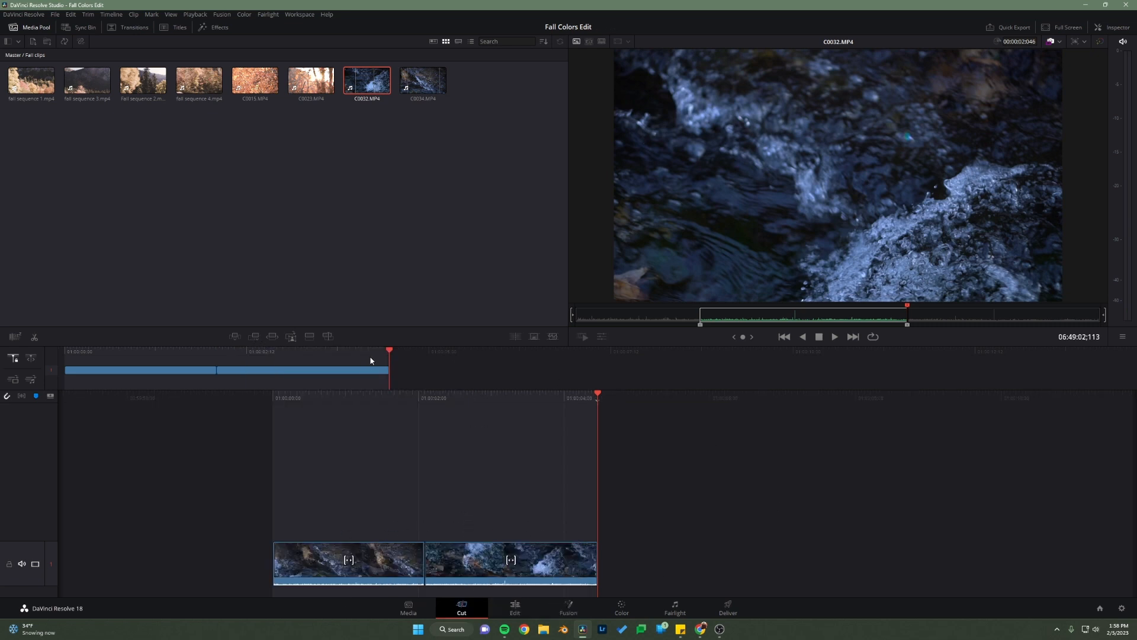
pyautogui.moveTo(380, 347); pyautogui.dragTo(292, 355)
pyautogui.moveTo(386, 361); pyautogui.dragTo(354, 382)
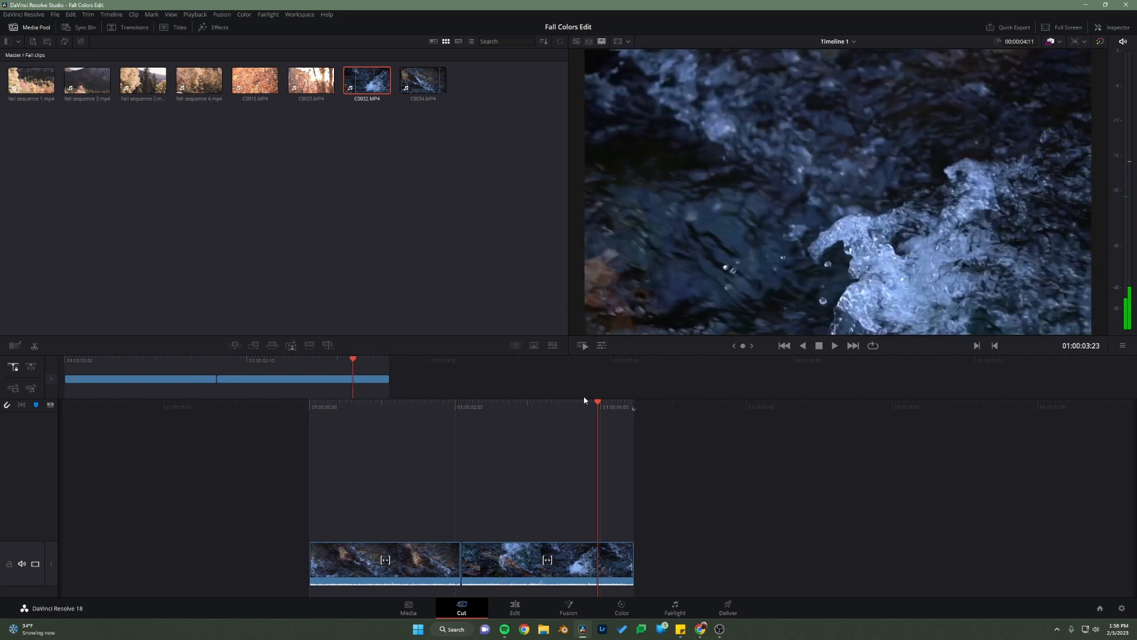
# Step: Switch to the assignment page in Chrome and play the reference video onward to examine the shots after the river clips
pyautogui.click(701, 629)
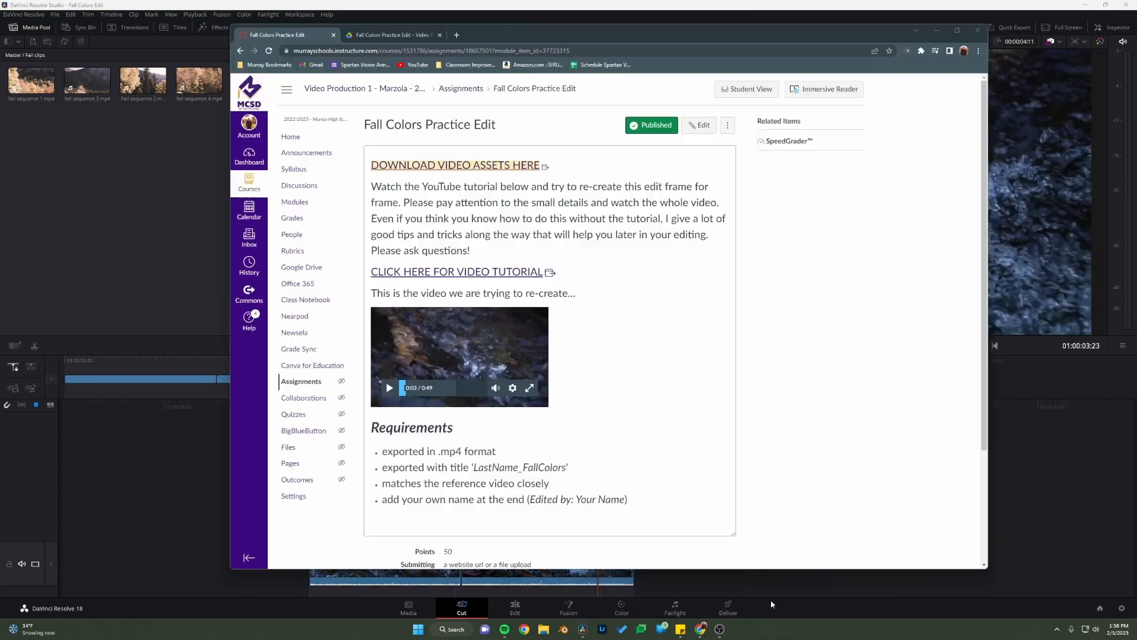
pyautogui.click(389, 388)
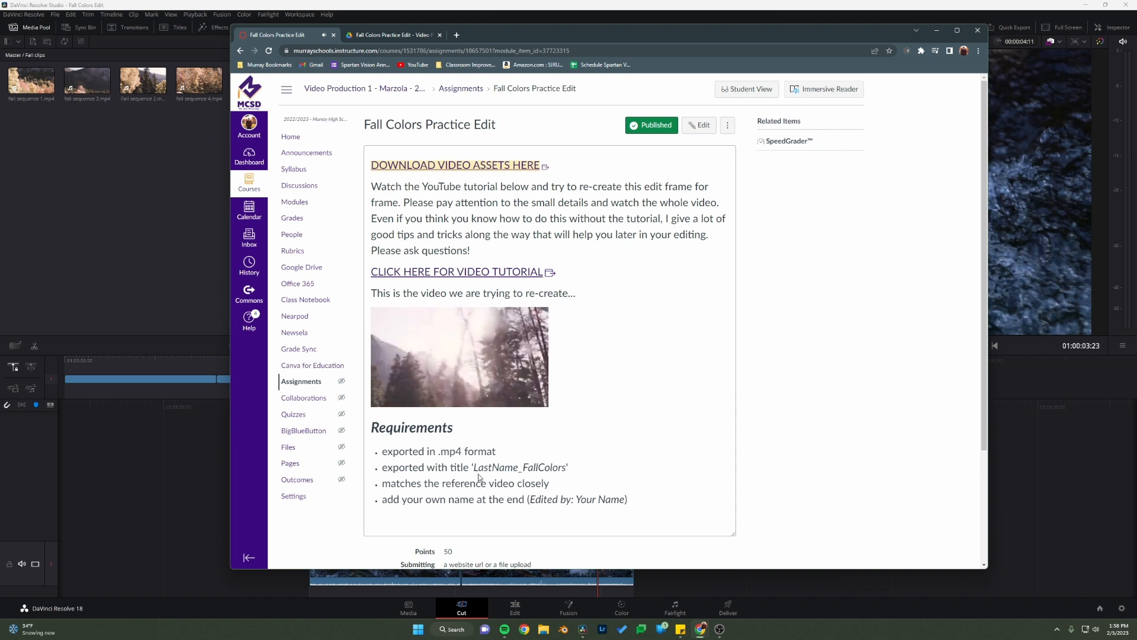
pyautogui.moveTo(388, 392)
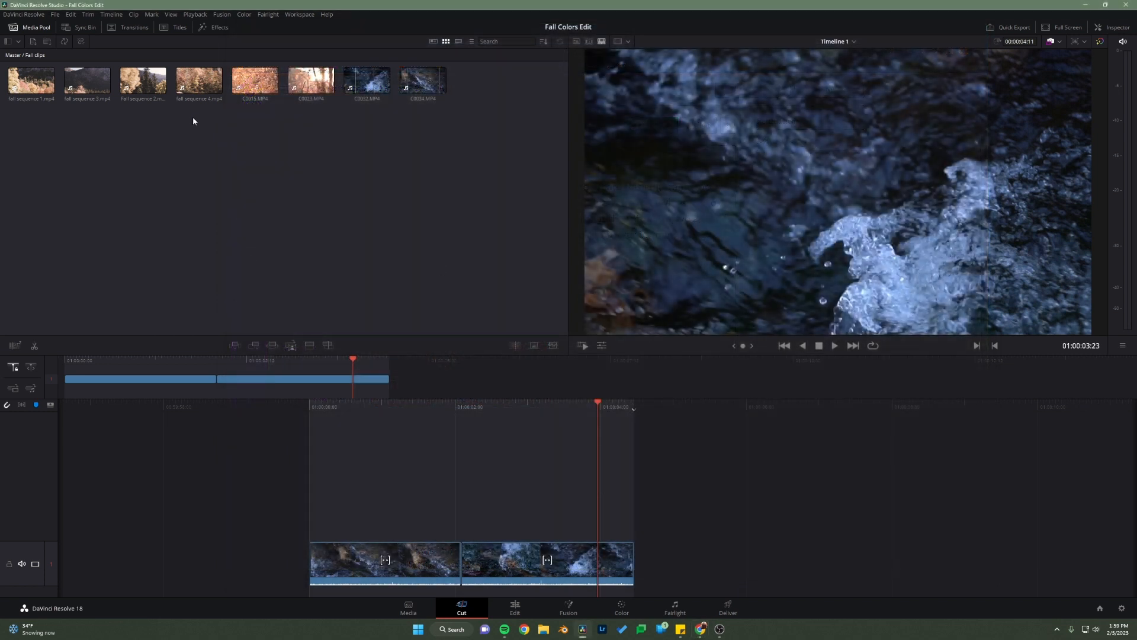
# Step: Trim fall sequence 1.mp4 to start at 00:00:00:11 with its final seconds cut off, and append it after the river clips
pyautogui.click(22, 86)
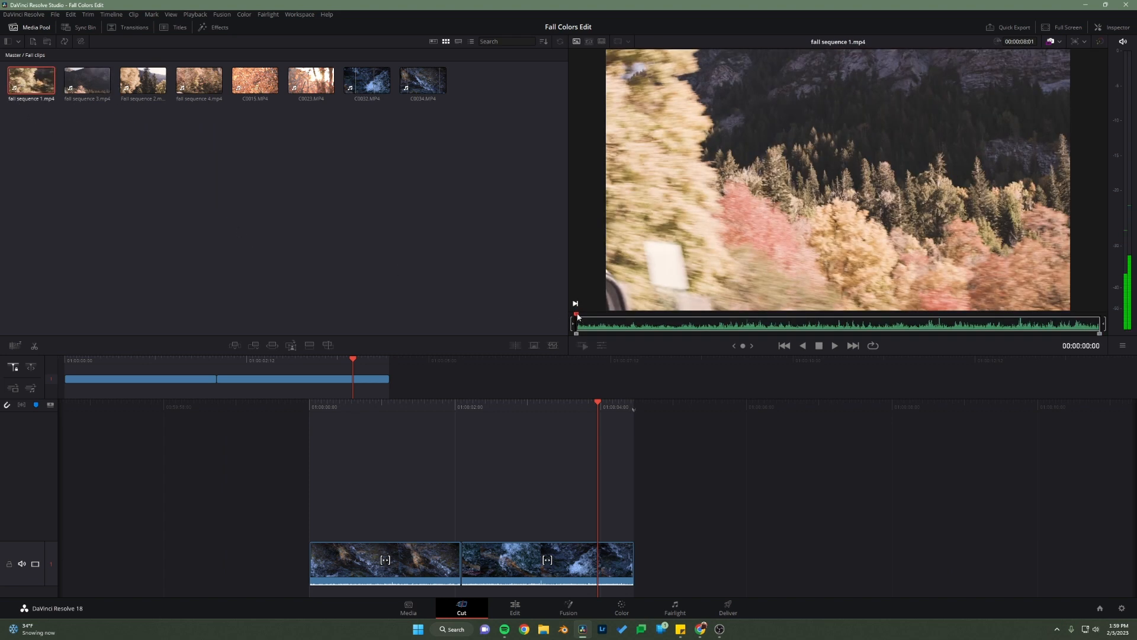
pyautogui.moveTo(577, 317); pyautogui.dragTo(606, 340)
pyautogui.press('o')
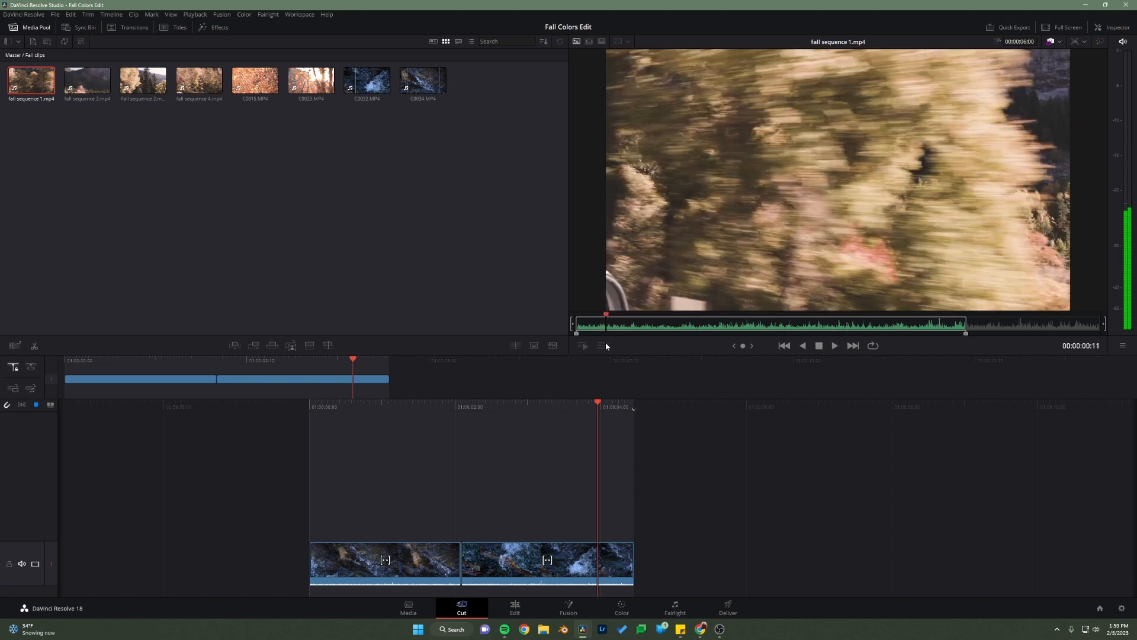
pyautogui.press('i')
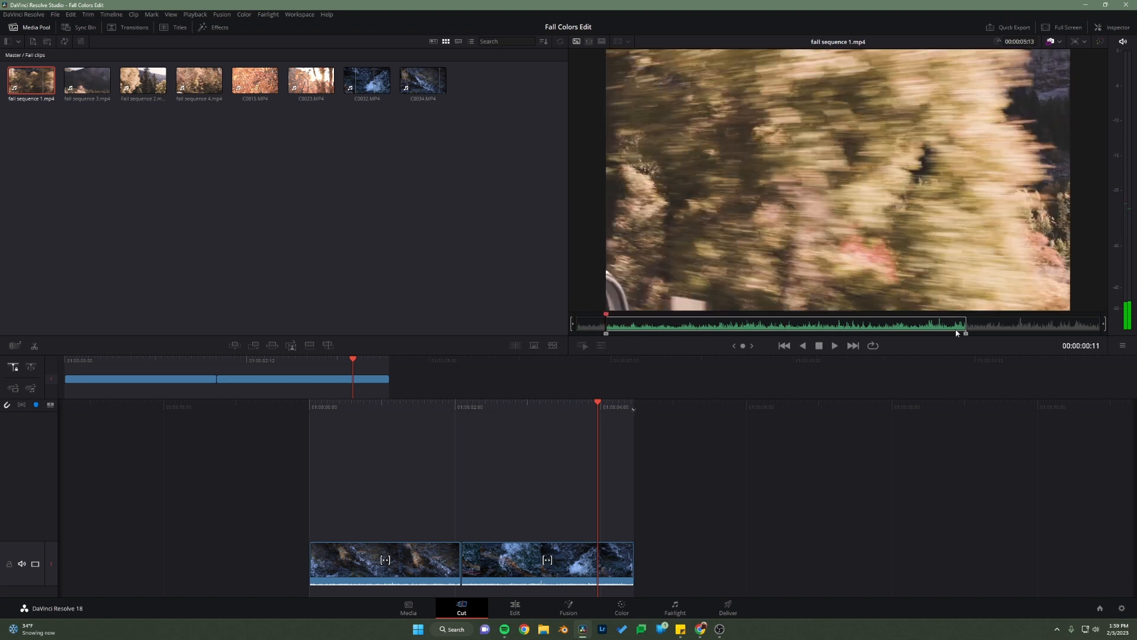
pyautogui.click(254, 348)
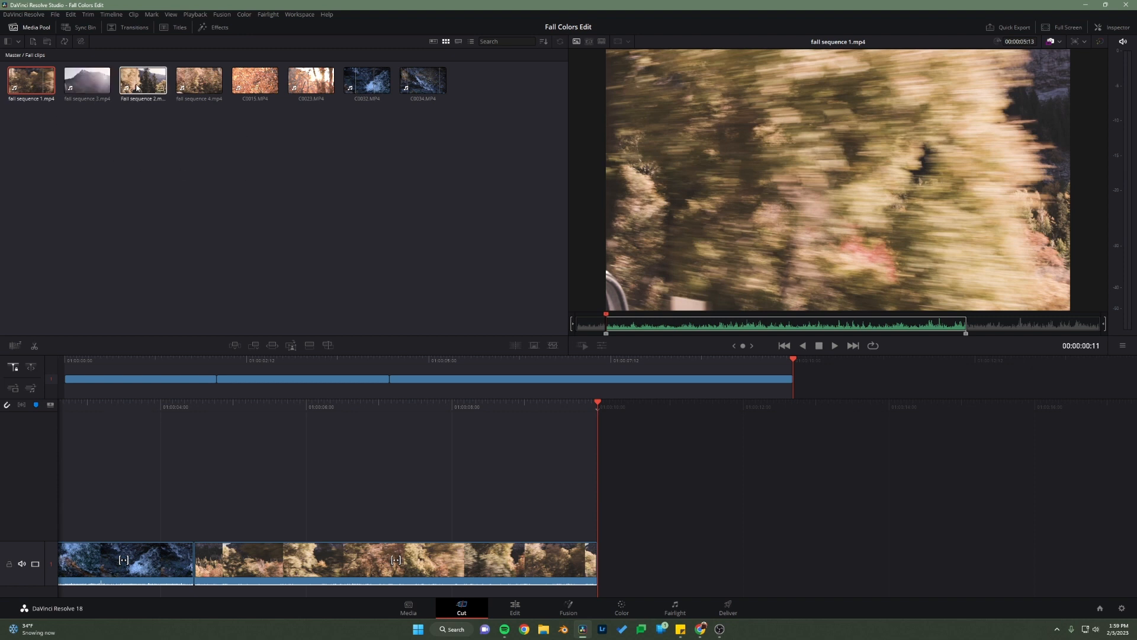
# Step: Mark Fall sequence 2.mp4 from 00:00:01:03 to 00:00:03:13 and append that section to the end of the timeline
pyautogui.click(160, 87)
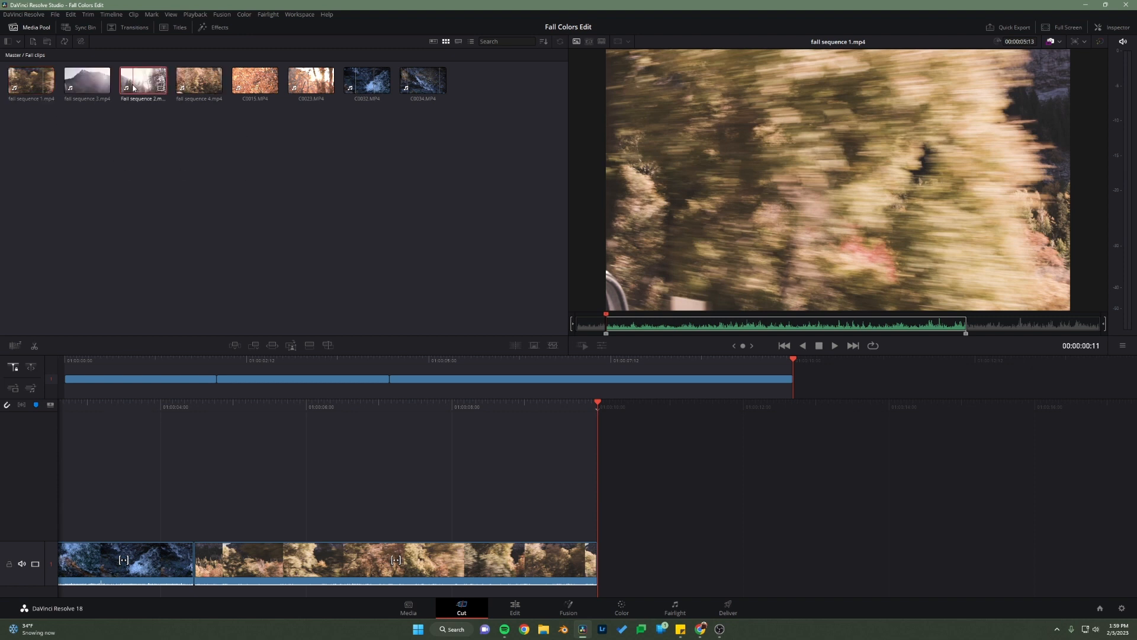
pyautogui.moveTo(602, 327); pyautogui.dragTo(713, 331)
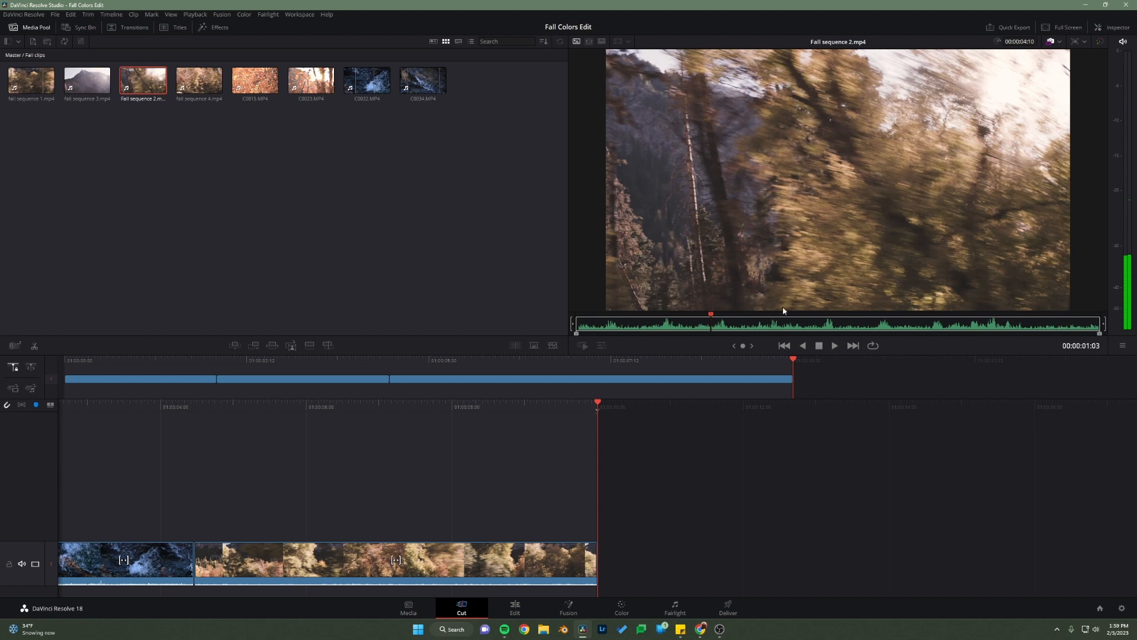
pyautogui.press('i')
pyautogui.moveTo(712, 316); pyautogui.dragTo(1000, 334)
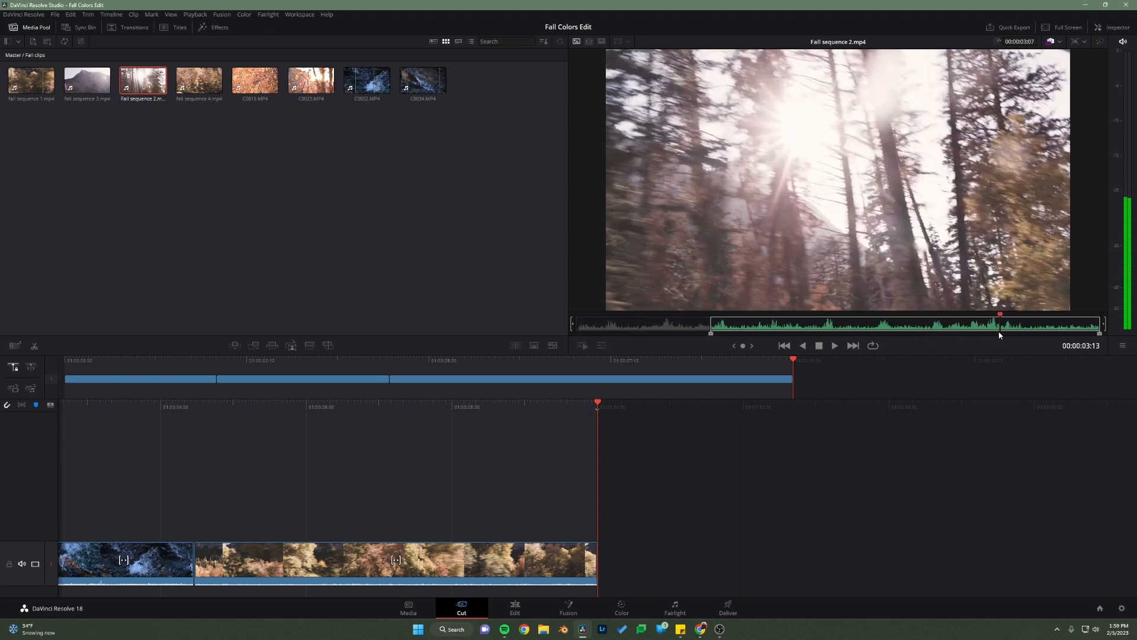
pyautogui.press('o')
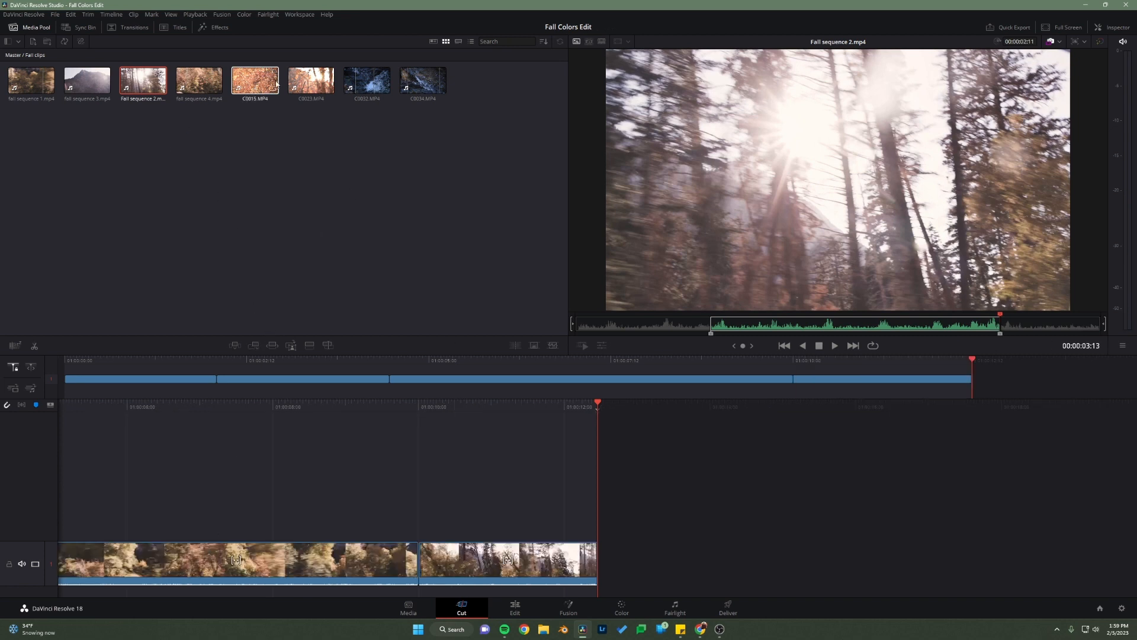
# Step: Open C0015.MP4 in the source viewer and scrub through its autumn leaf footage
pyautogui.click(254, 80)
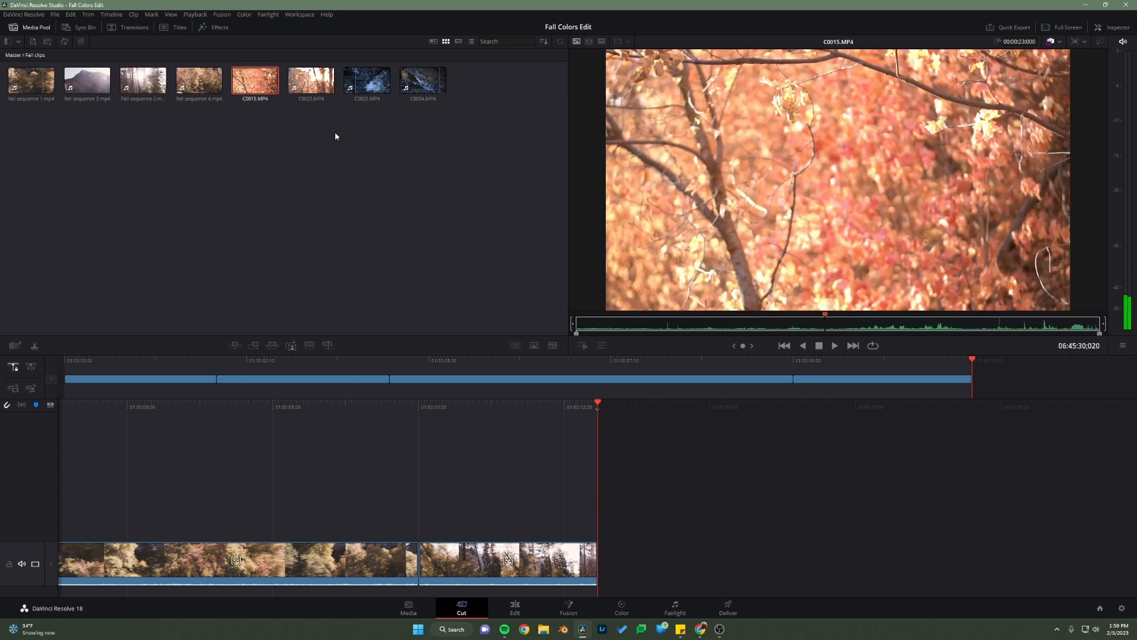
pyautogui.click(592, 327)
pyautogui.moveTo(591, 333); pyautogui.dragTo(734, 326)
# Step: Switch to the assignment page in Chrome, replay the reference video up to the red-leaf tree shot at 0:21, and return to DaVinci Resolve
pyautogui.click(700, 634)
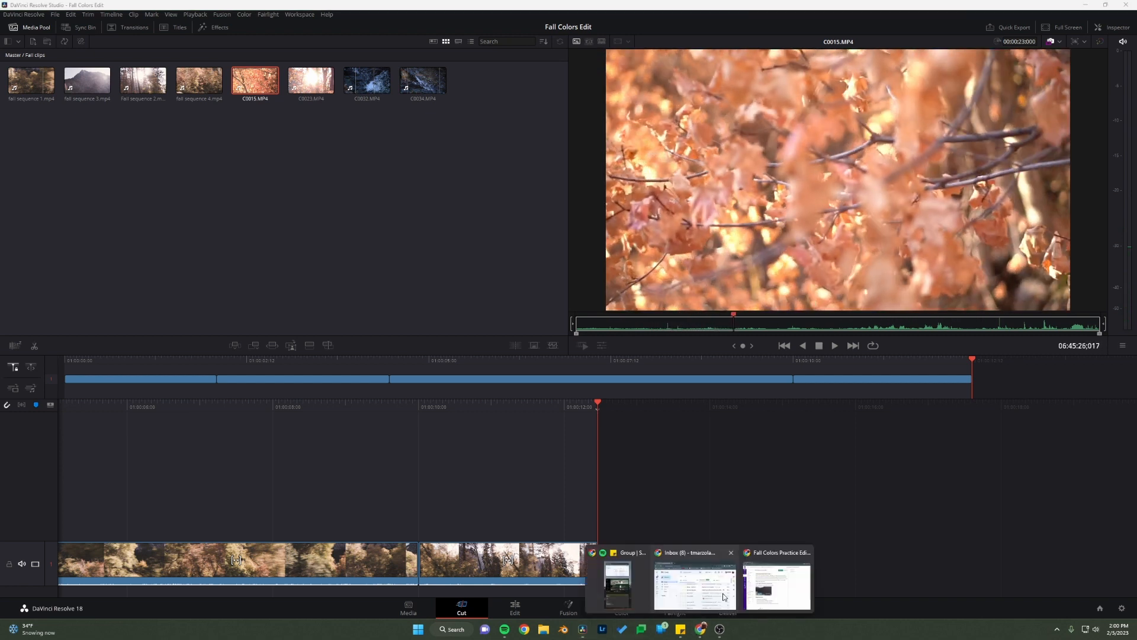
pyautogui.click(696, 581)
pyautogui.click(390, 388)
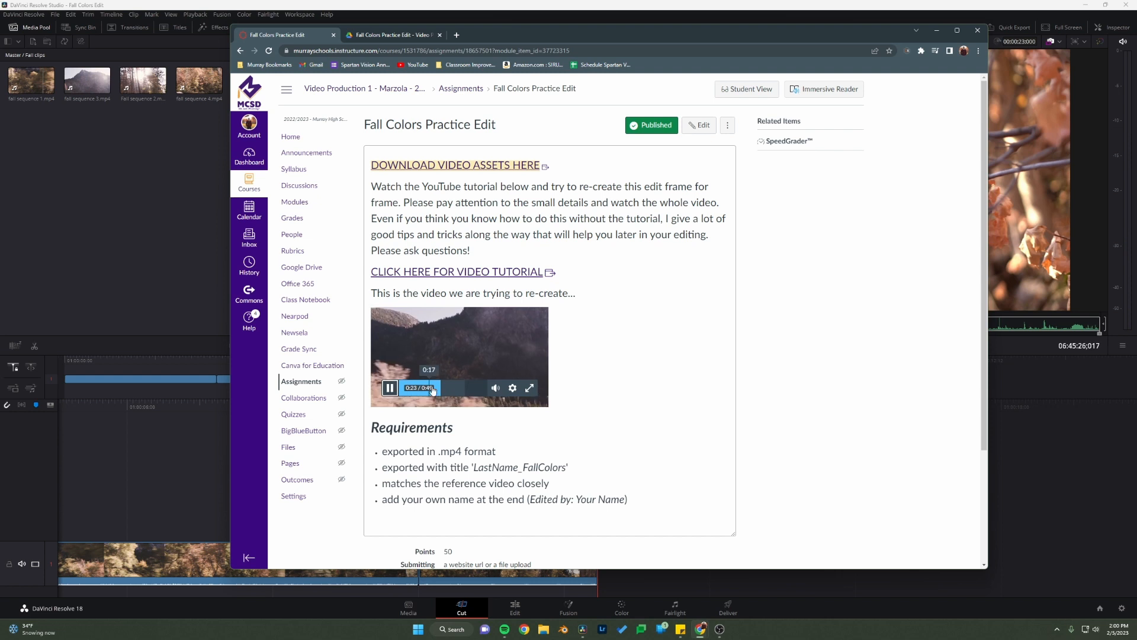
pyautogui.click(421, 392)
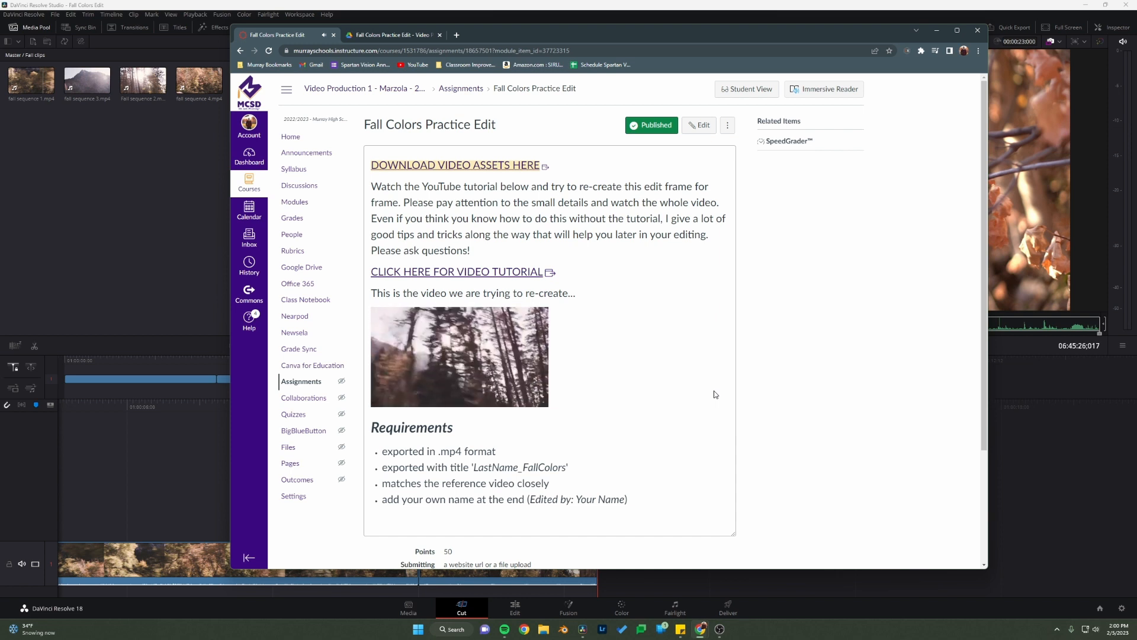
pyautogui.moveTo(428, 355)
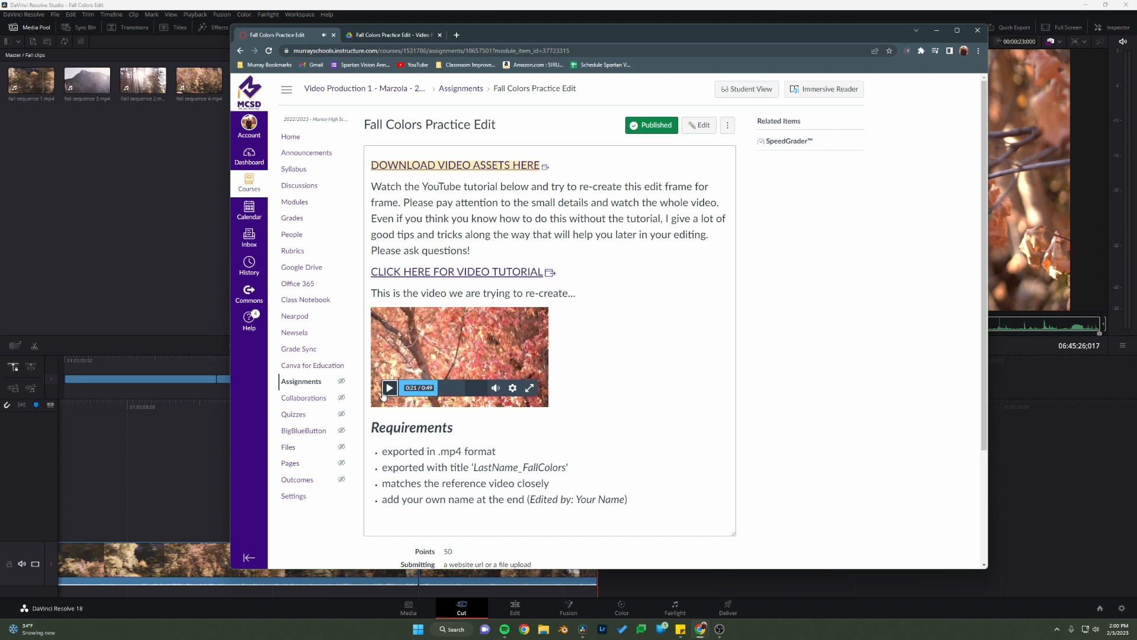
pyautogui.click(390, 388)
pyautogui.click(73, 263)
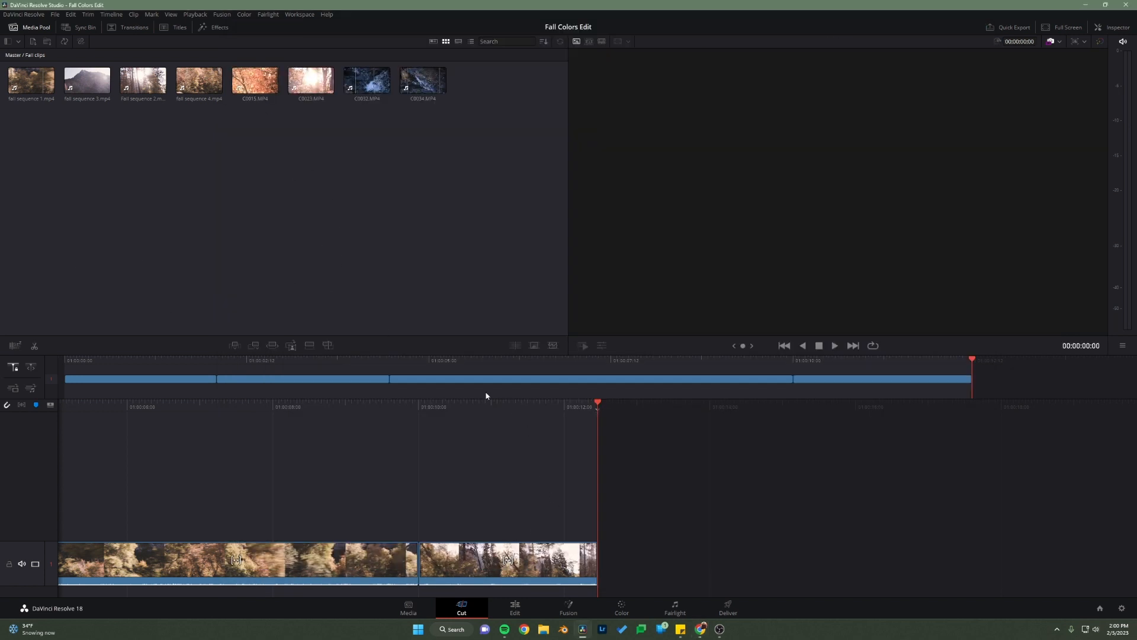
# Step: Mark C0015.MP4 from 06:45:29;046 to 06:45:32;051 and place that section on the timeline after the Fall sequence 2 clip
pyautogui.click(255, 80)
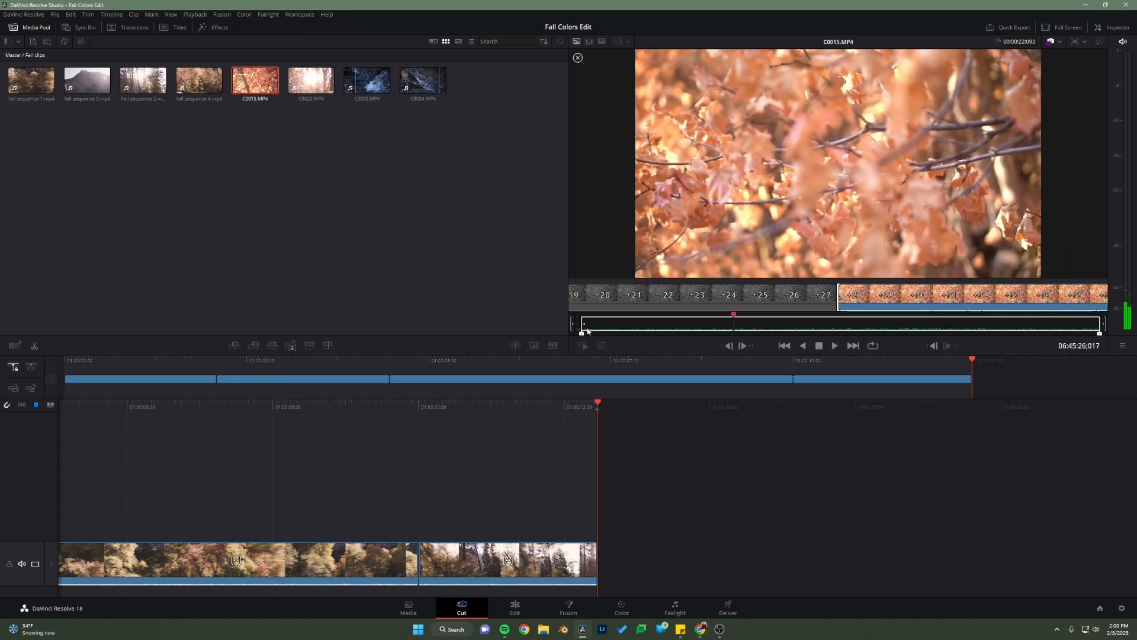
pyautogui.click(637, 330)
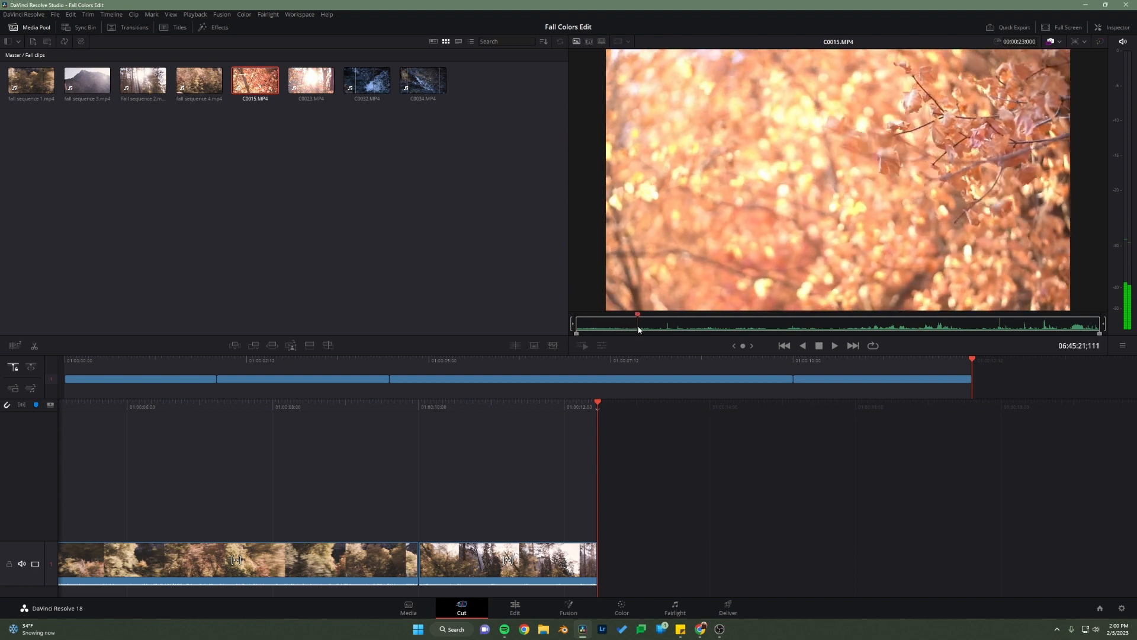
pyautogui.moveTo(639, 330); pyautogui.dragTo(649, 330)
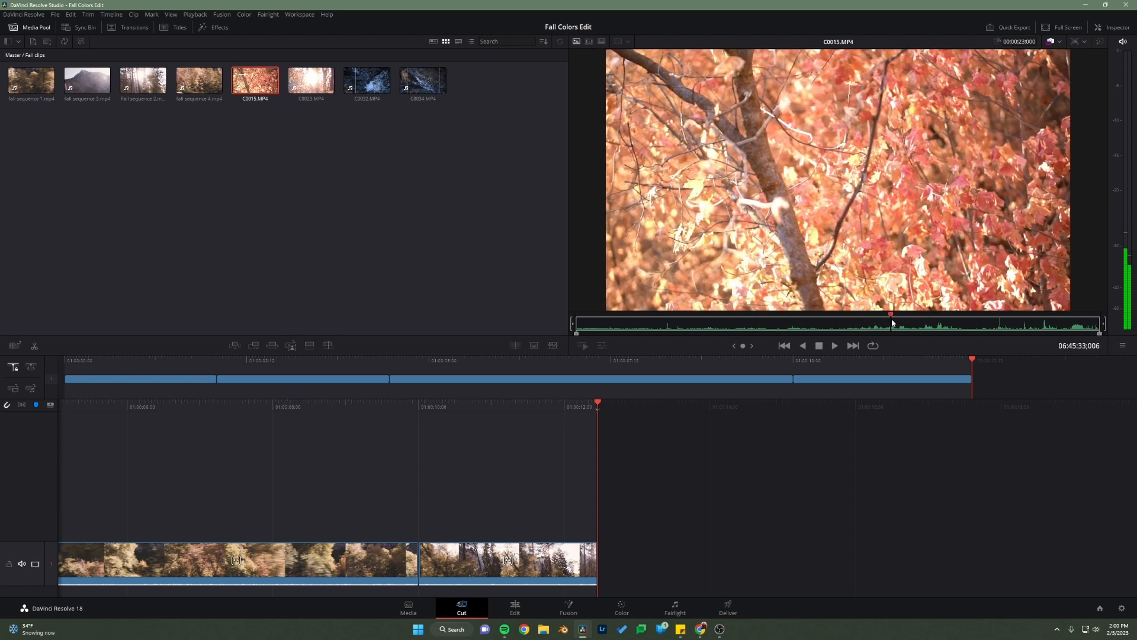
pyautogui.moveTo(893, 323); pyautogui.dragTo(876, 323)
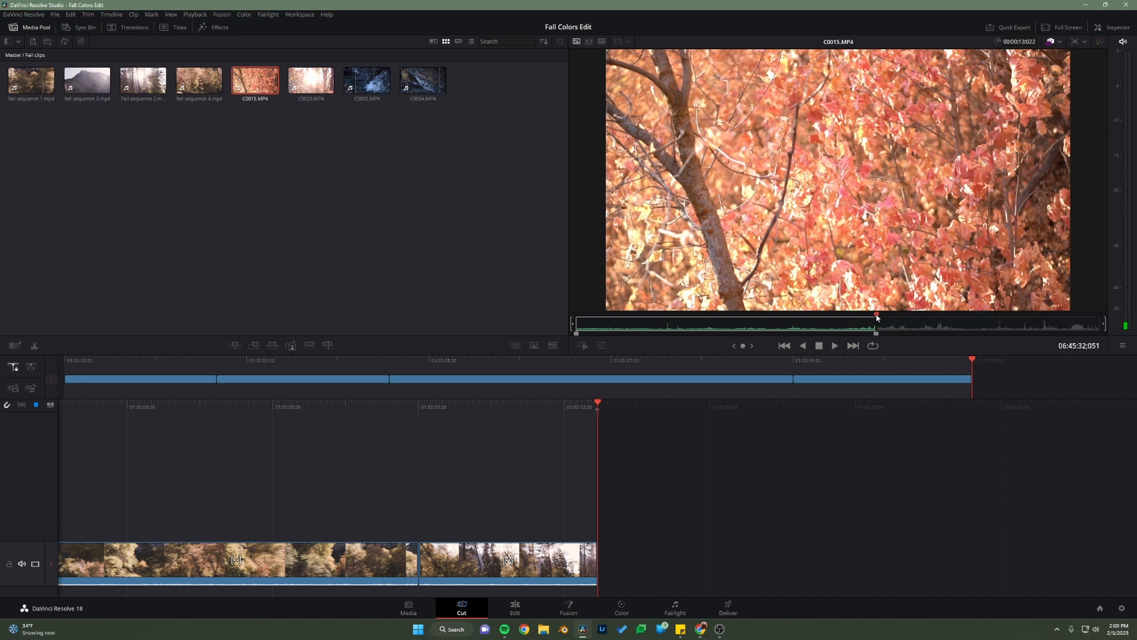
pyautogui.moveTo(878, 318); pyautogui.dragTo(809, 326)
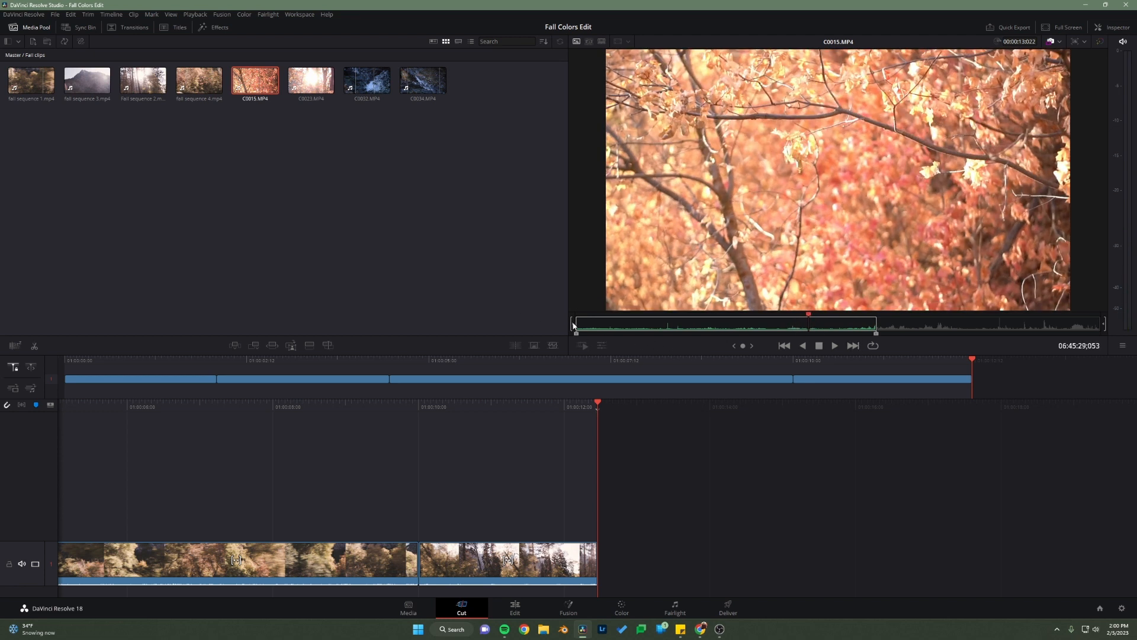
pyautogui.moveTo(576, 335); pyautogui.dragTo(815, 337)
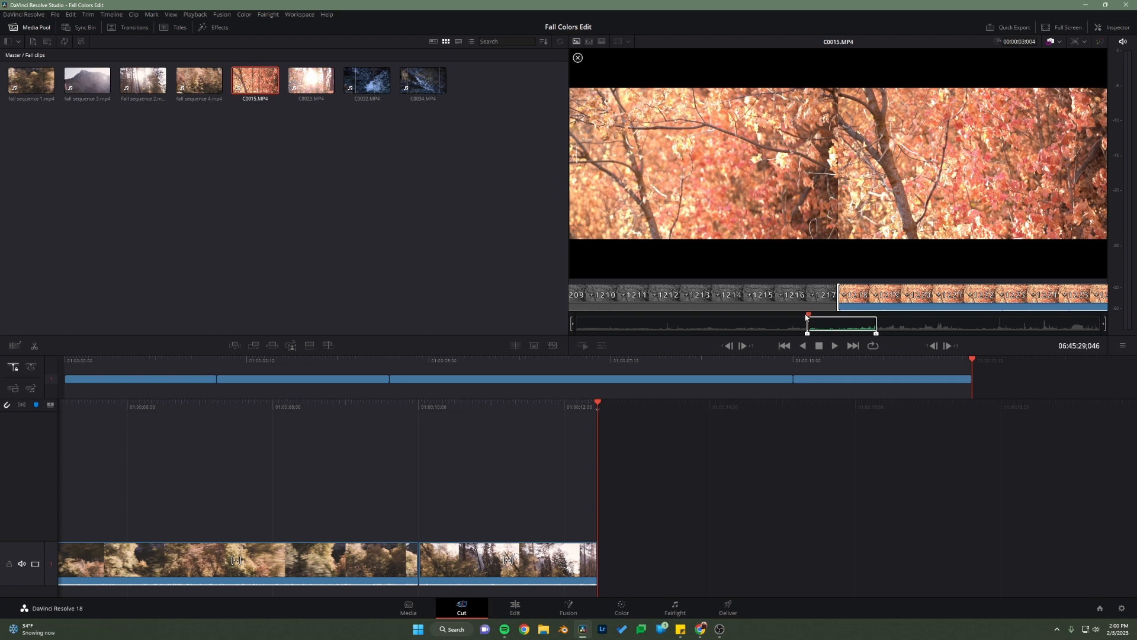
pyautogui.moveTo(808, 315); pyautogui.dragTo(834, 321)
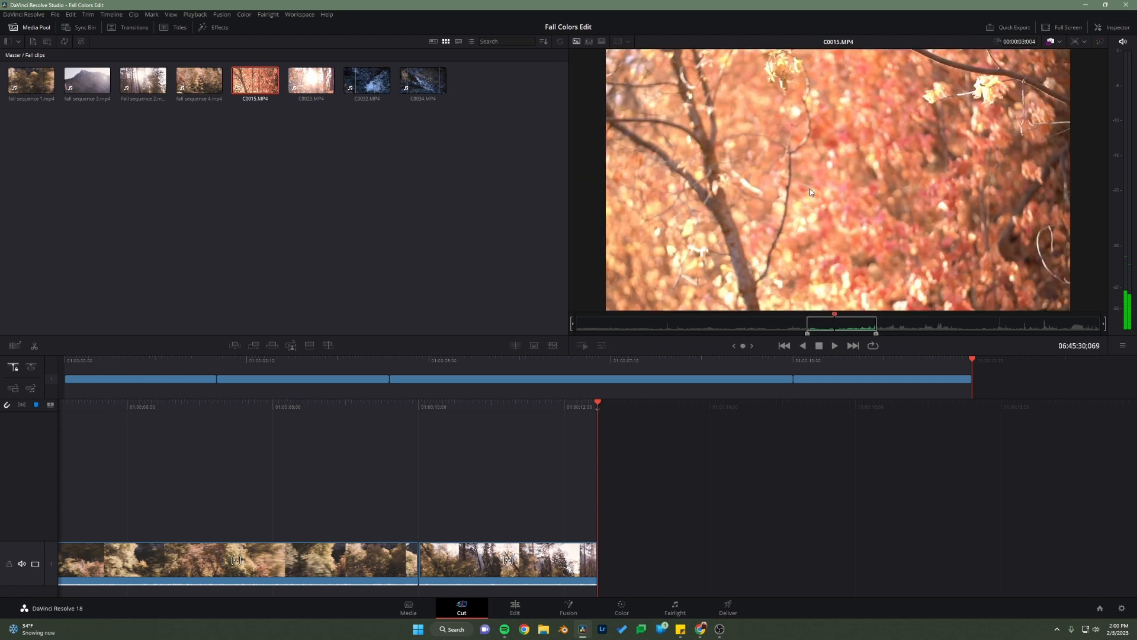
pyautogui.moveTo(811, 191); pyautogui.dragTo(685, 554)
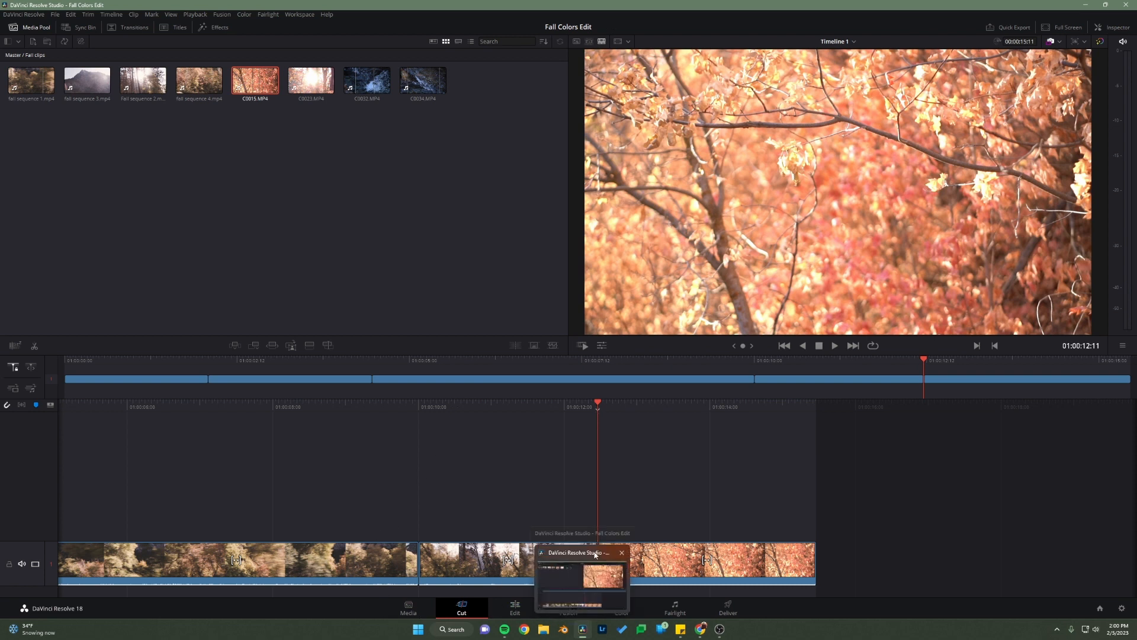
# Step: Switch to Chrome, play the reference video from 0:21 to 0:30 to examine the following shots, and return to DaVinci Resolve
pyautogui.moveTo(701, 629)
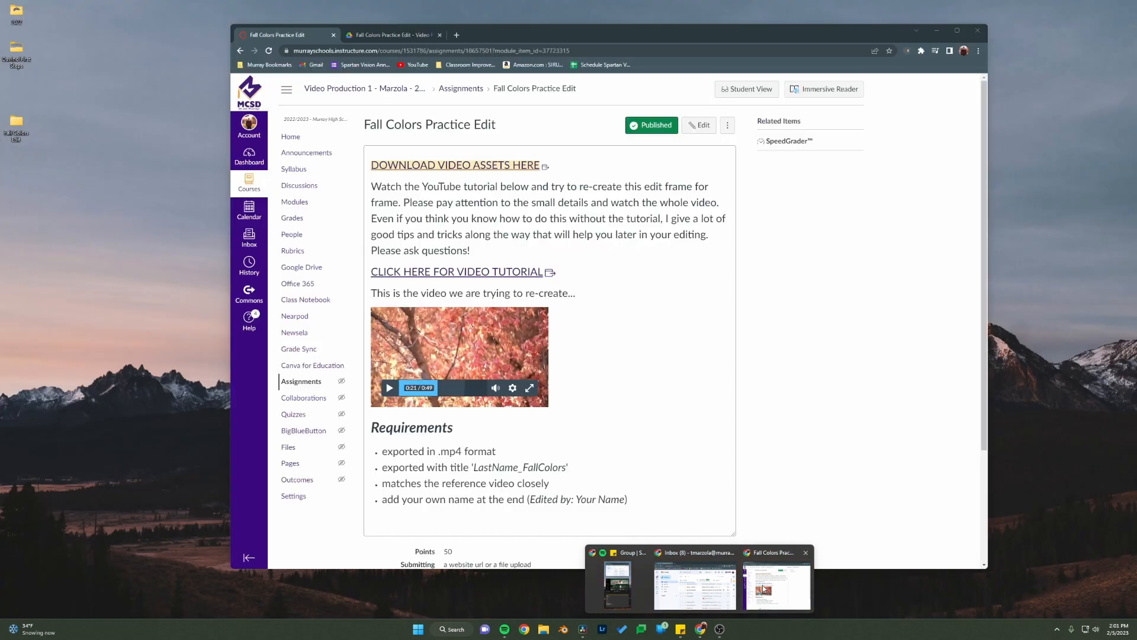
pyautogui.click(763, 588)
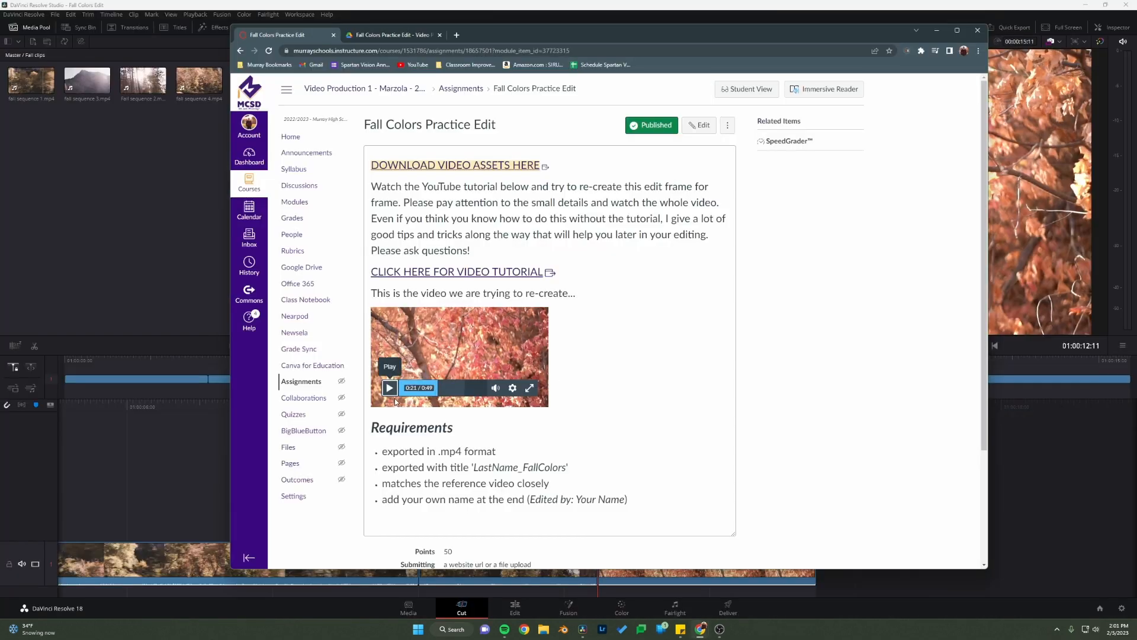
pyautogui.click(388, 388)
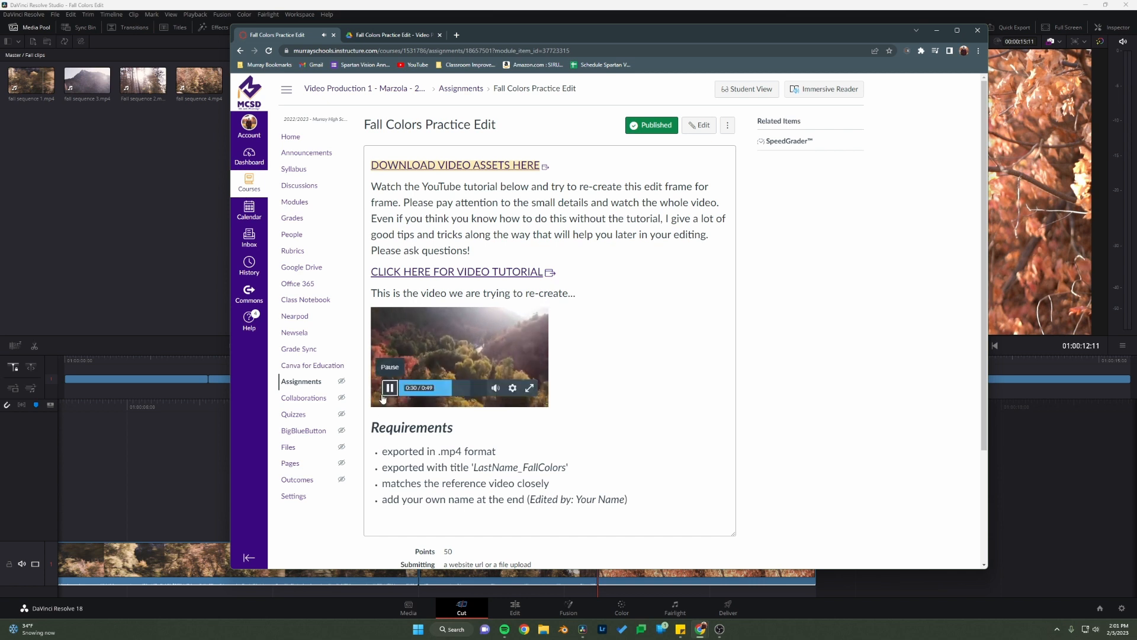
pyautogui.click(1039, 507)
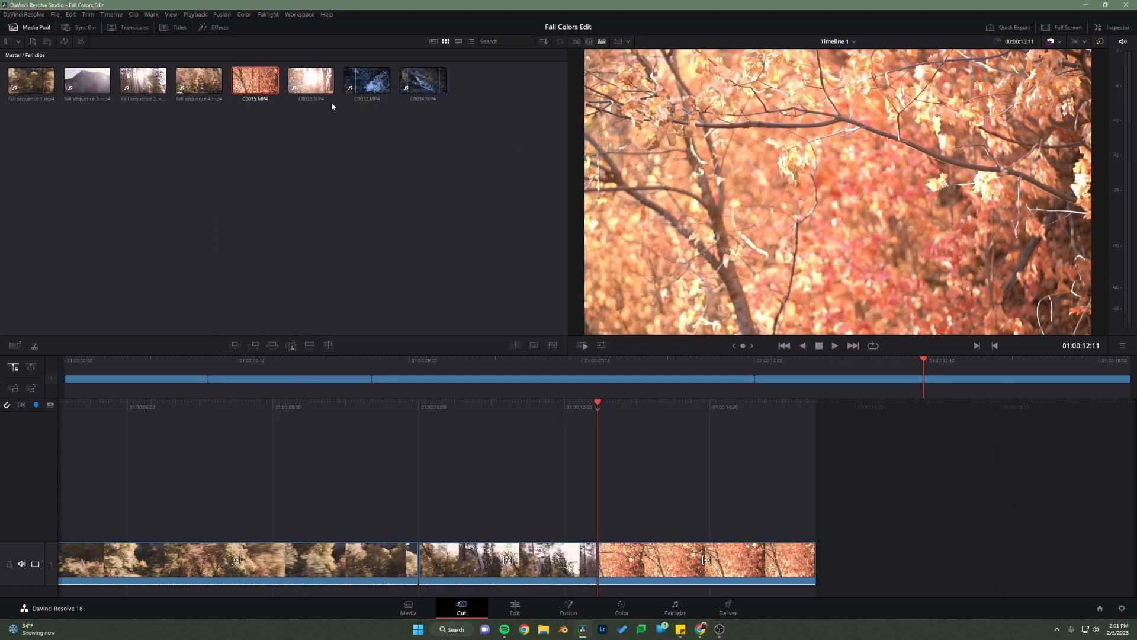
# Step: Mark fall sequence 3.mp4 from 00:00:00:12 to 00:00:04:02 and append that section after the C0015.MP4 clip
pyautogui.click(88, 81)
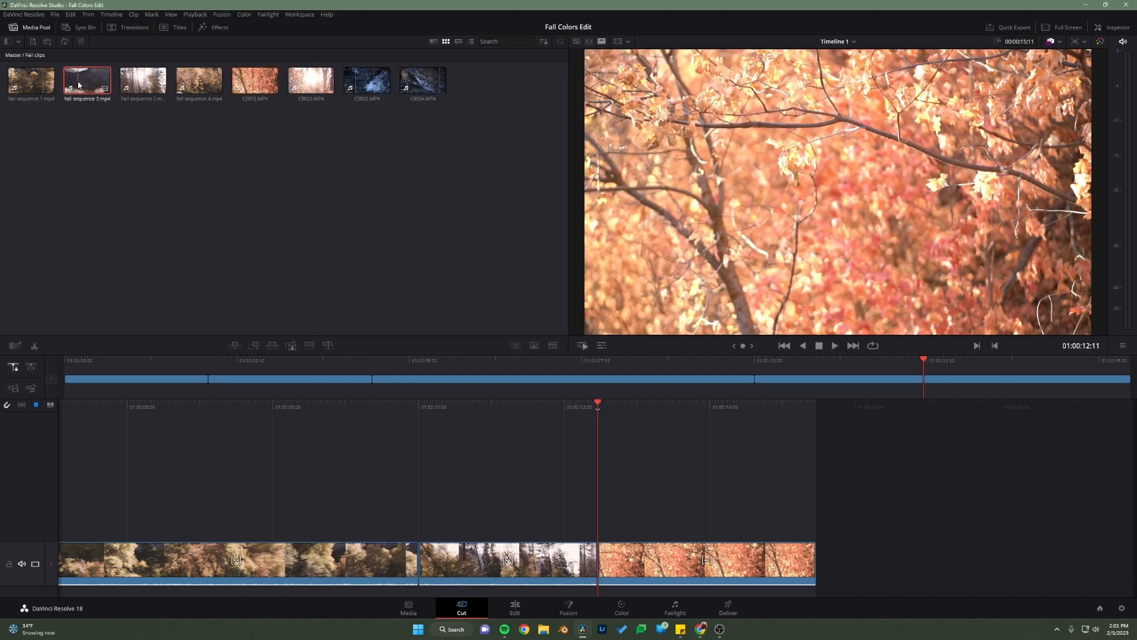
pyautogui.moveTo(628, 325); pyautogui.dragTo(1014, 315)
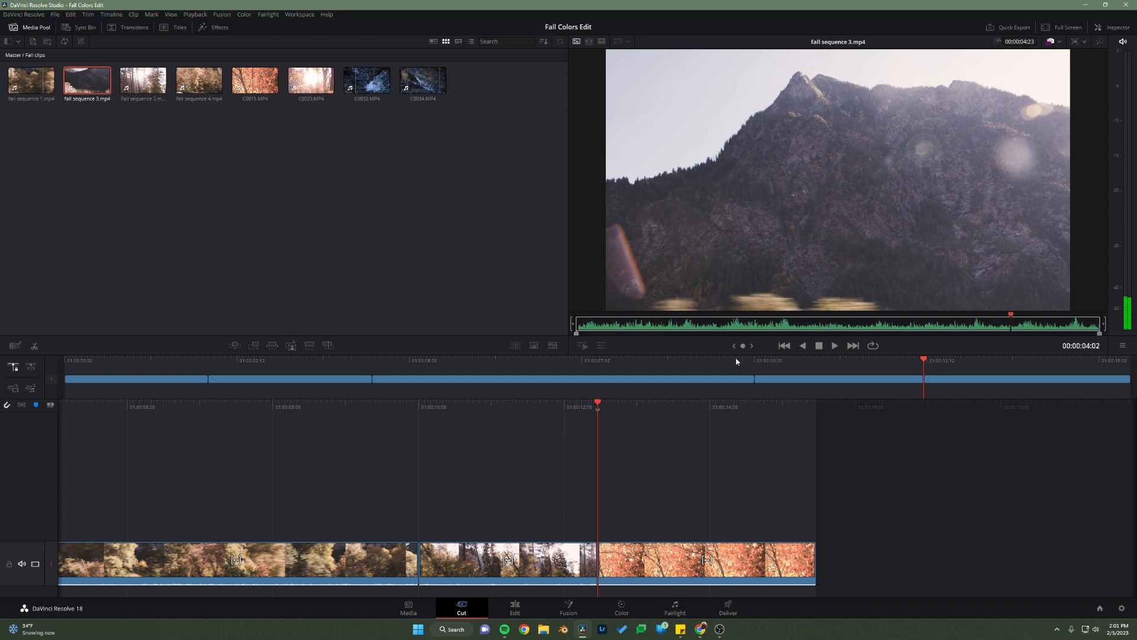
pyautogui.press('o')
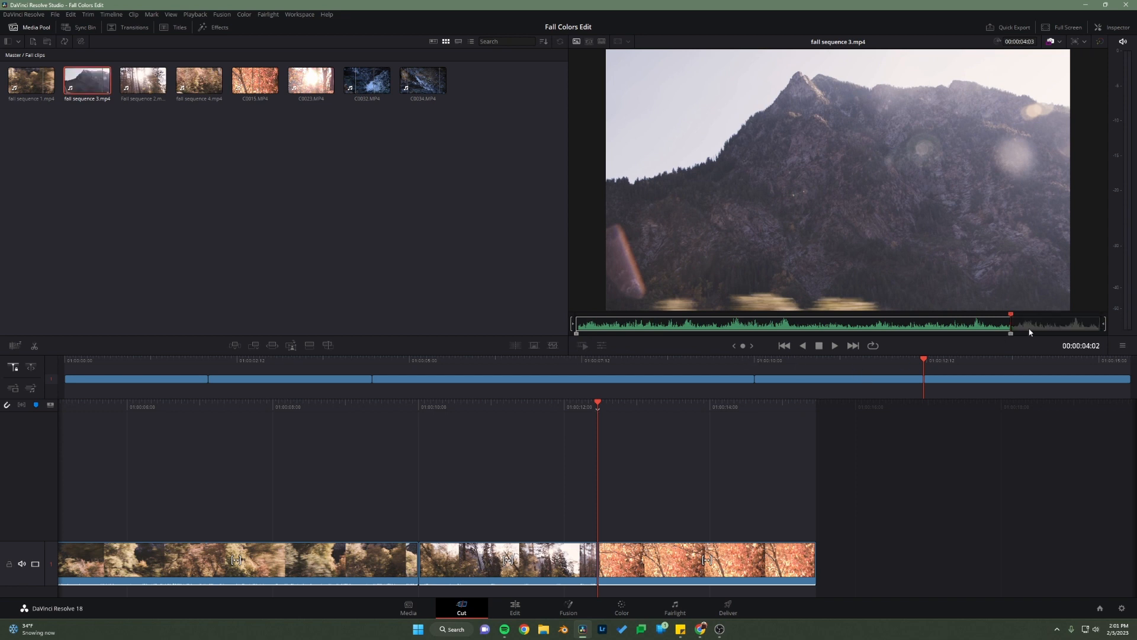
pyautogui.moveTo(1013, 318); pyautogui.dragTo(632, 350)
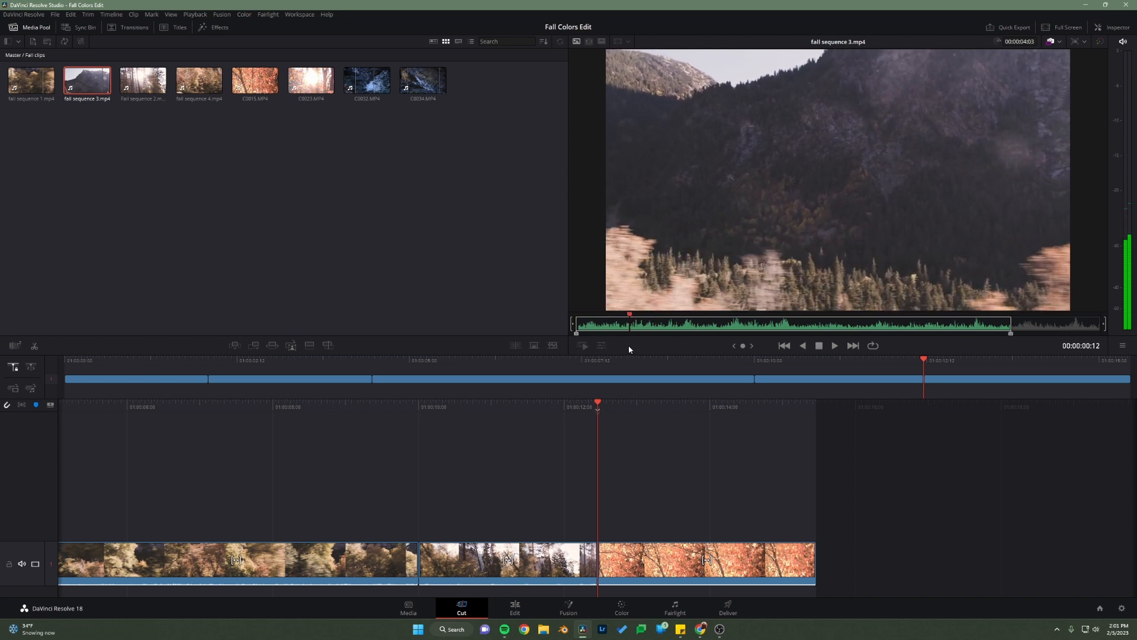
pyautogui.press('i')
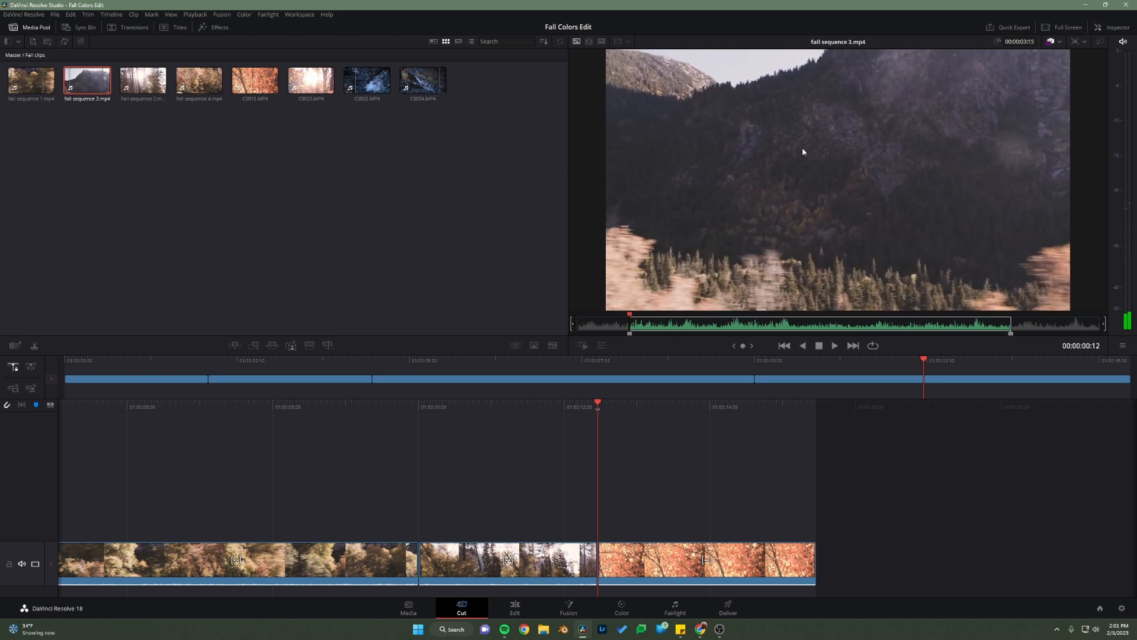
pyautogui.click(254, 348)
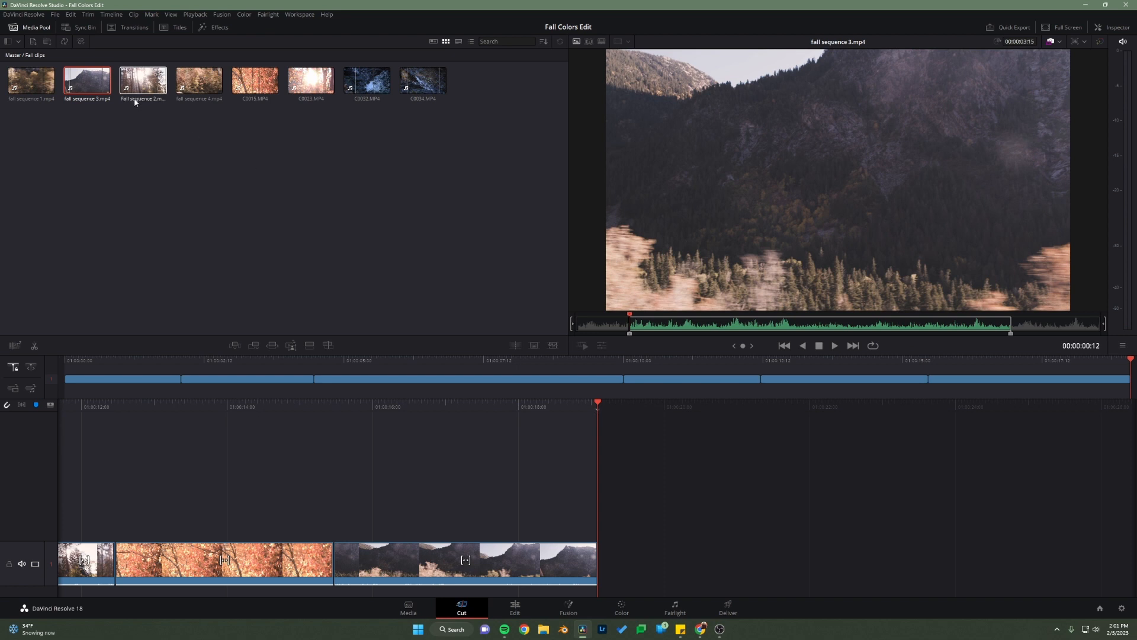
# Step: From the Drone bin, mark dji_03.mp4 from 00:00:03:23 to 00:00:15:27 and append that section after the fall sequence 3 clip
pyautogui.click(19, 42)
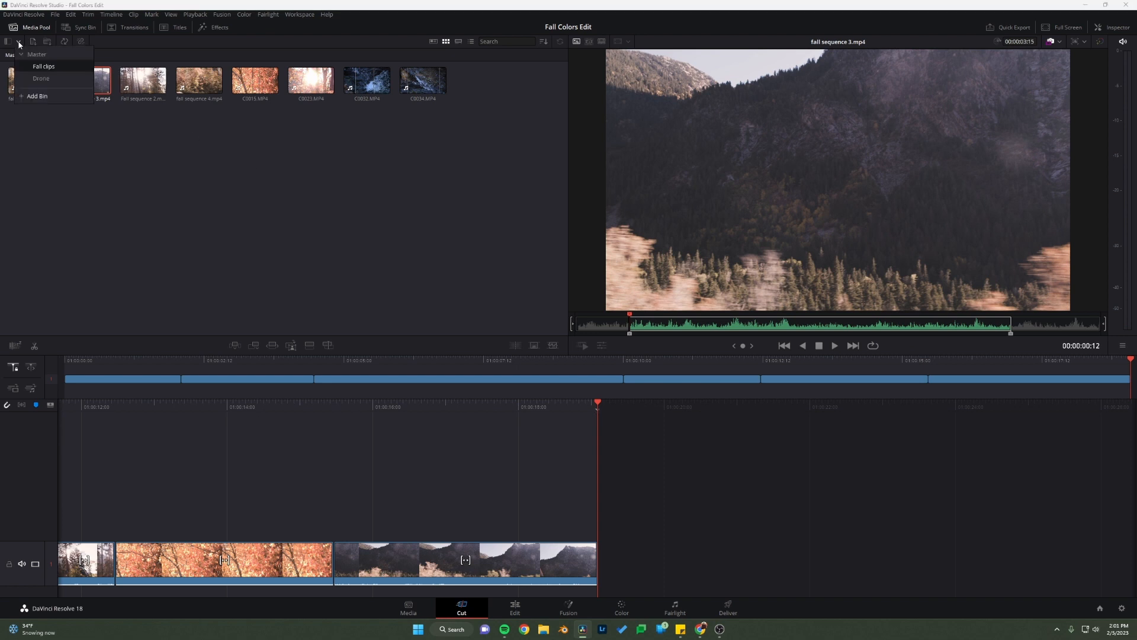
pyautogui.click(39, 79)
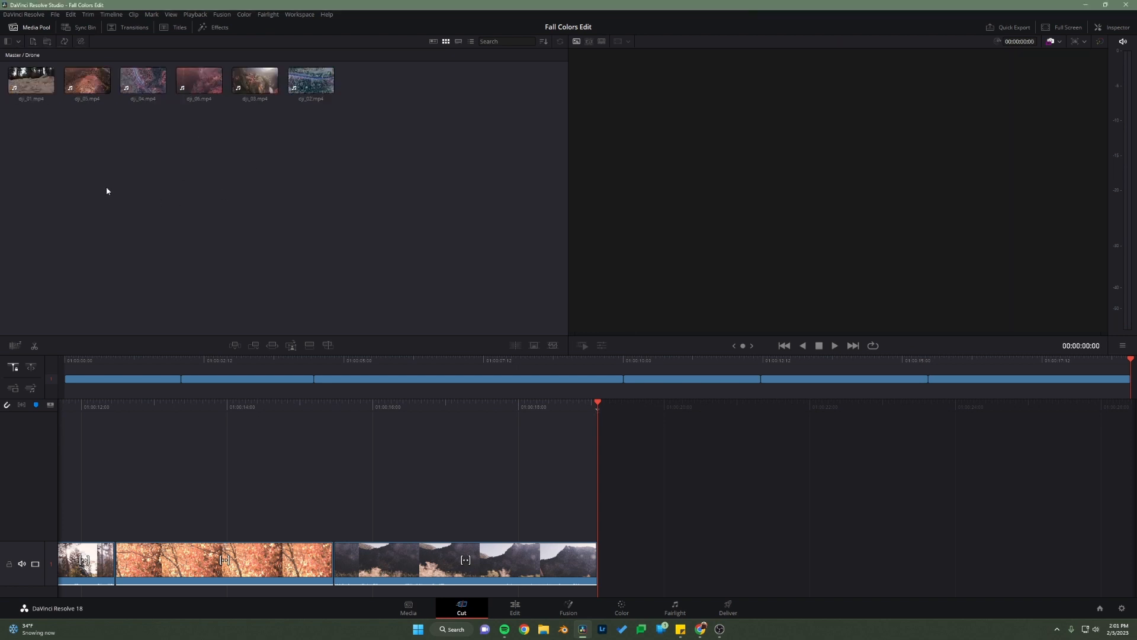
pyautogui.click(243, 85)
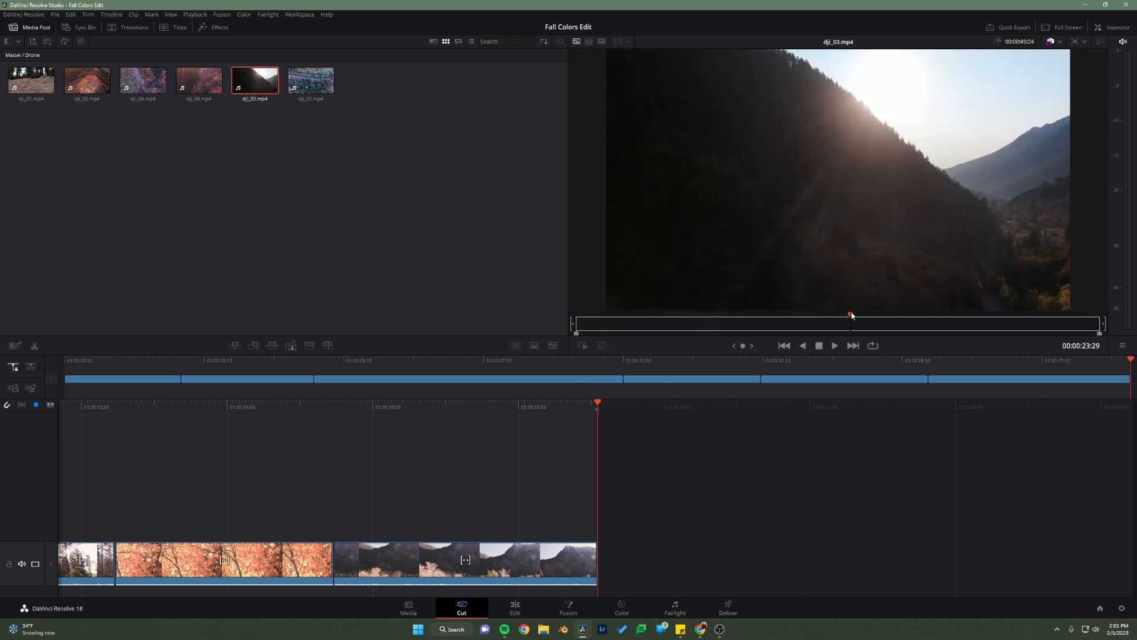
pyautogui.moveTo(851, 315); pyautogui.dragTo(619, 321)
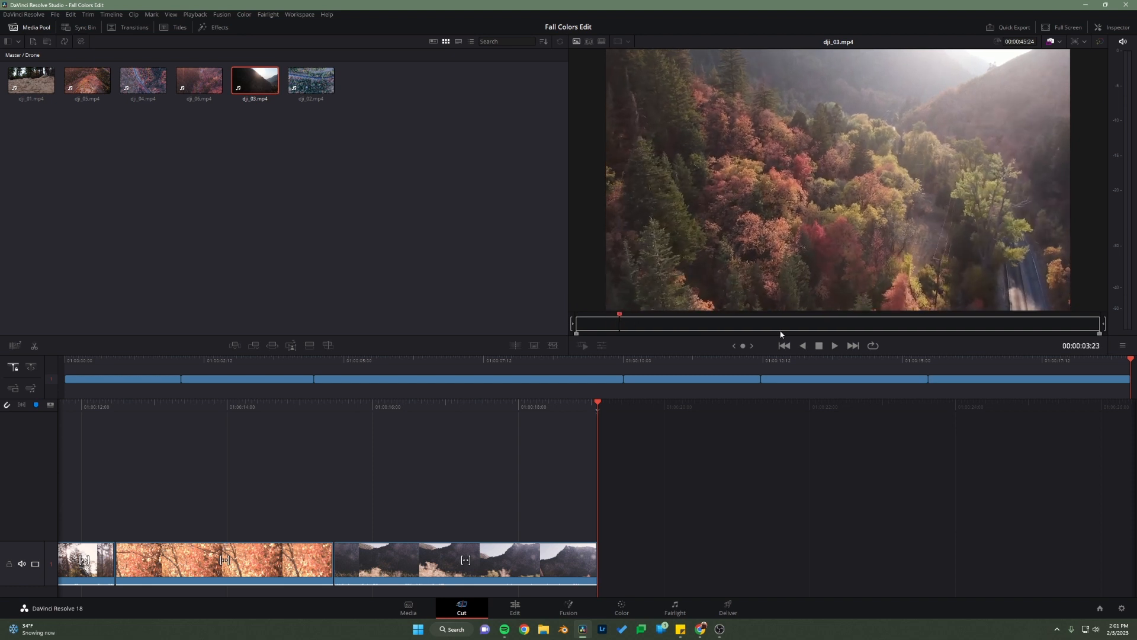
pyautogui.press('i')
pyautogui.moveTo(621, 317); pyautogui.dragTo(759, 334)
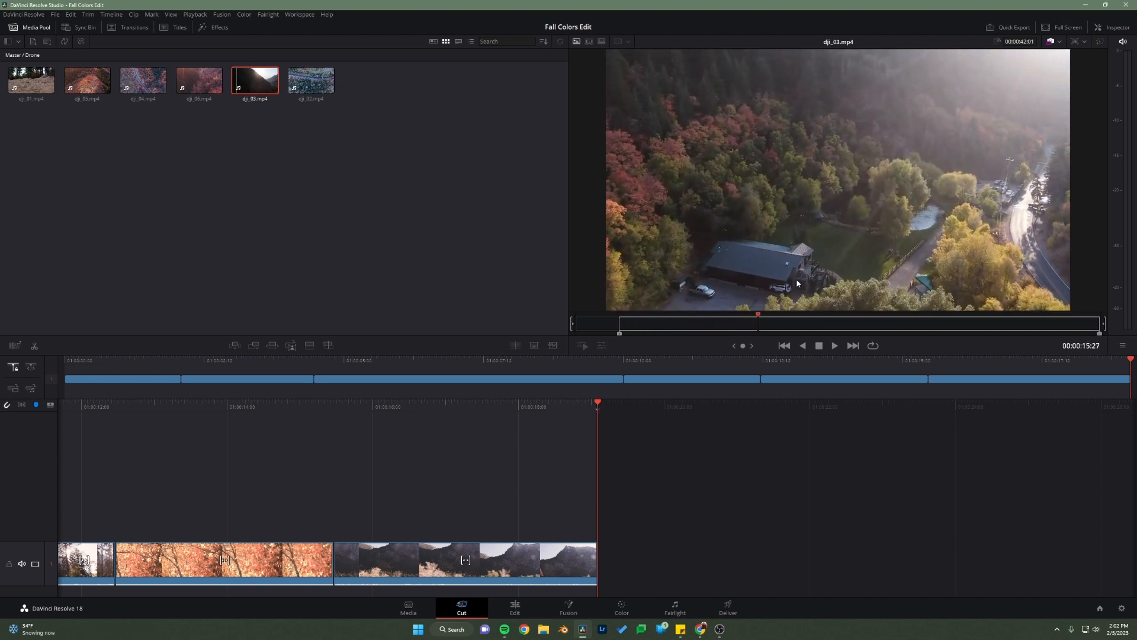
pyautogui.press('o')
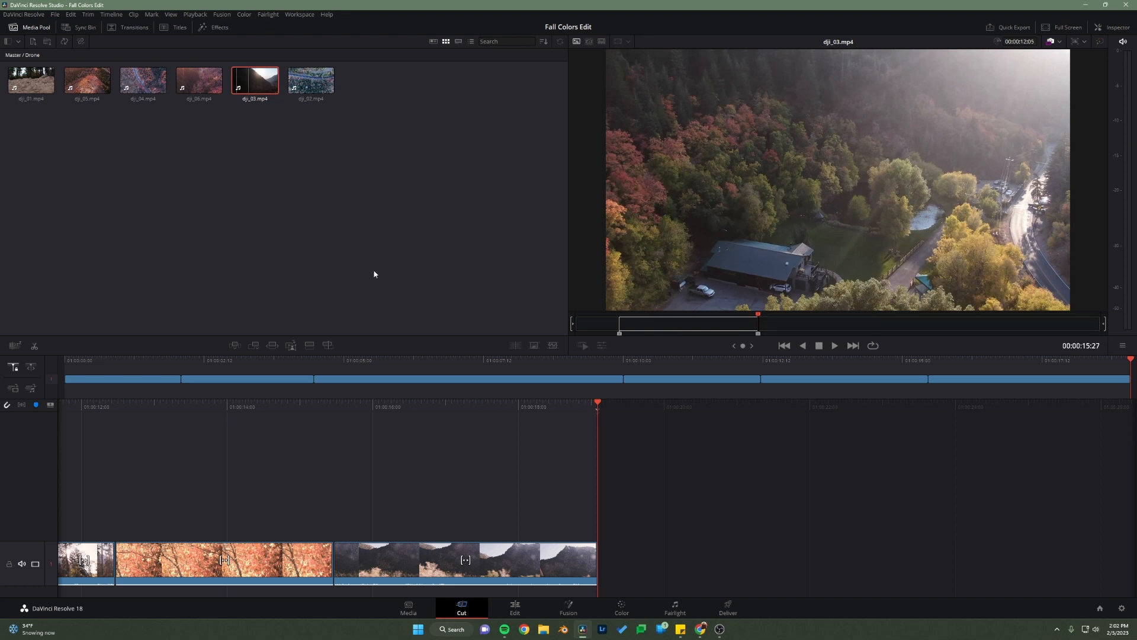
pyautogui.click(258, 349)
# Step: Switch to Chrome, play the reference video from 0:30 to 0:37 to examine the next shots, and return to DaVinci Resolve
pyautogui.moveTo(704, 633)
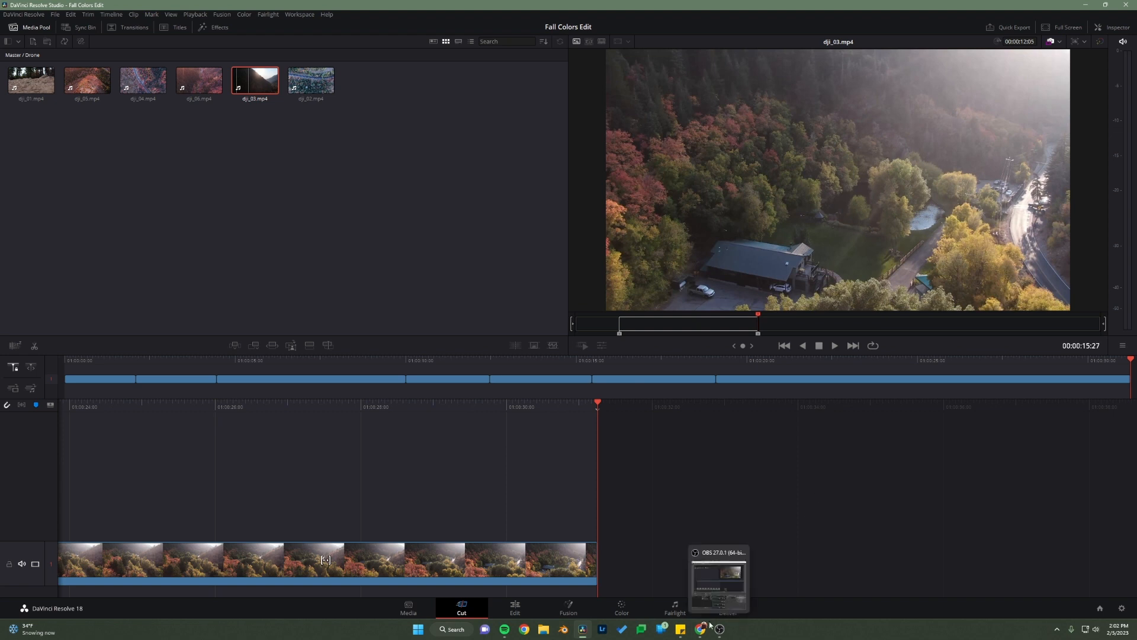
pyautogui.click(769, 591)
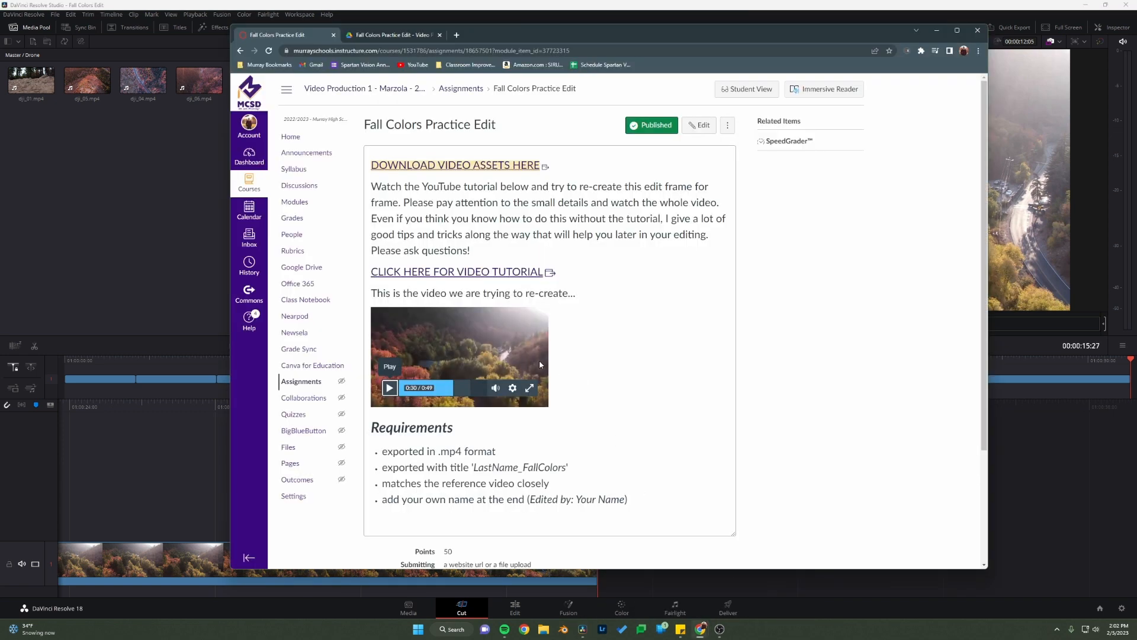
pyautogui.click(391, 388)
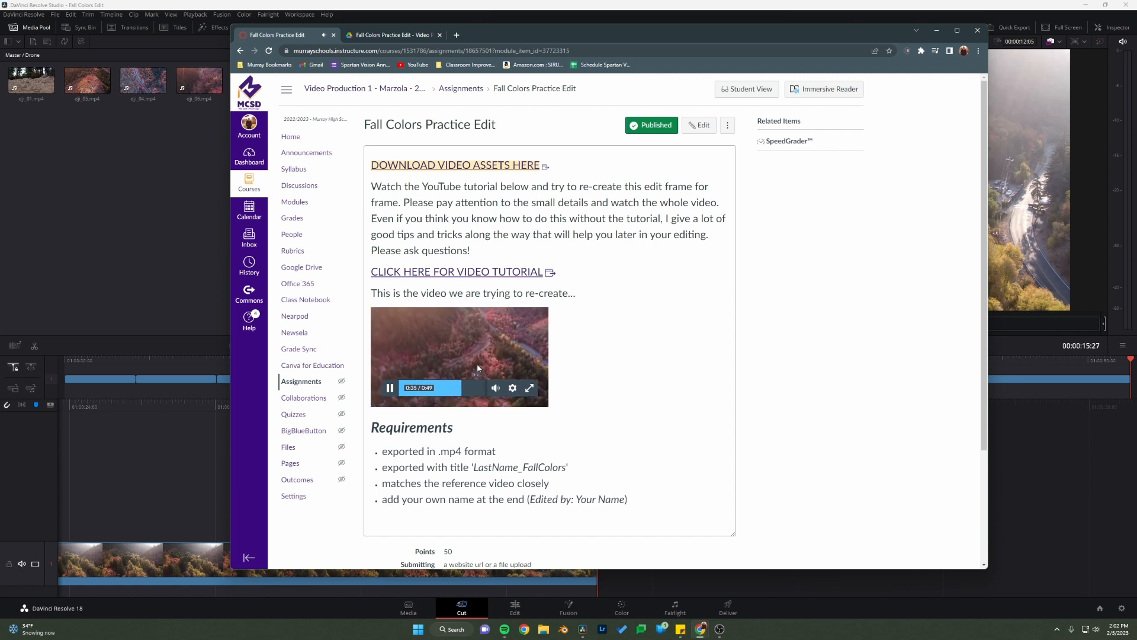
pyautogui.click(392, 389)
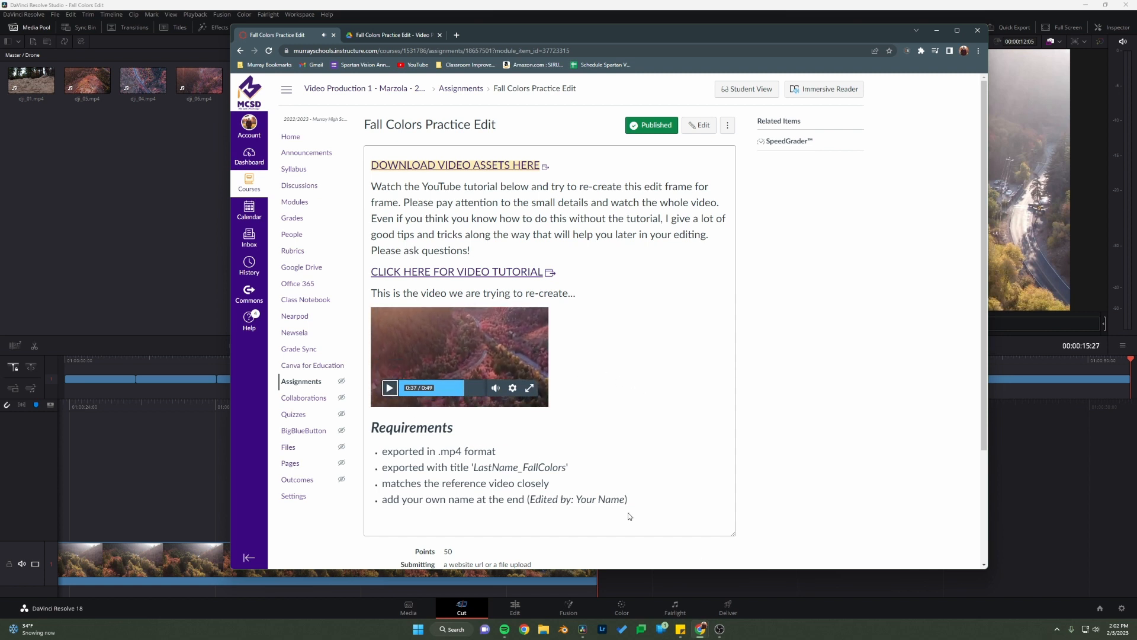
pyautogui.click(709, 571)
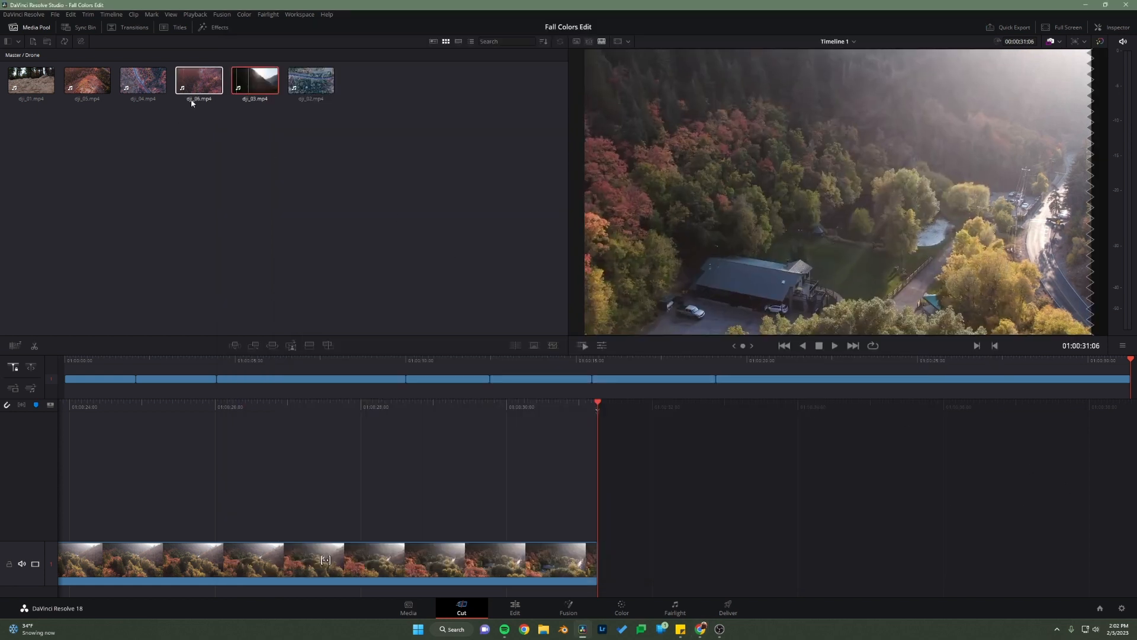
# Step: From the Fall clips bin, mark fall sequence 4.mp4 from 00:00:00:08 to 00:00:04:04 and append that section after the dji_03 clip
pyautogui.click(14, 56)
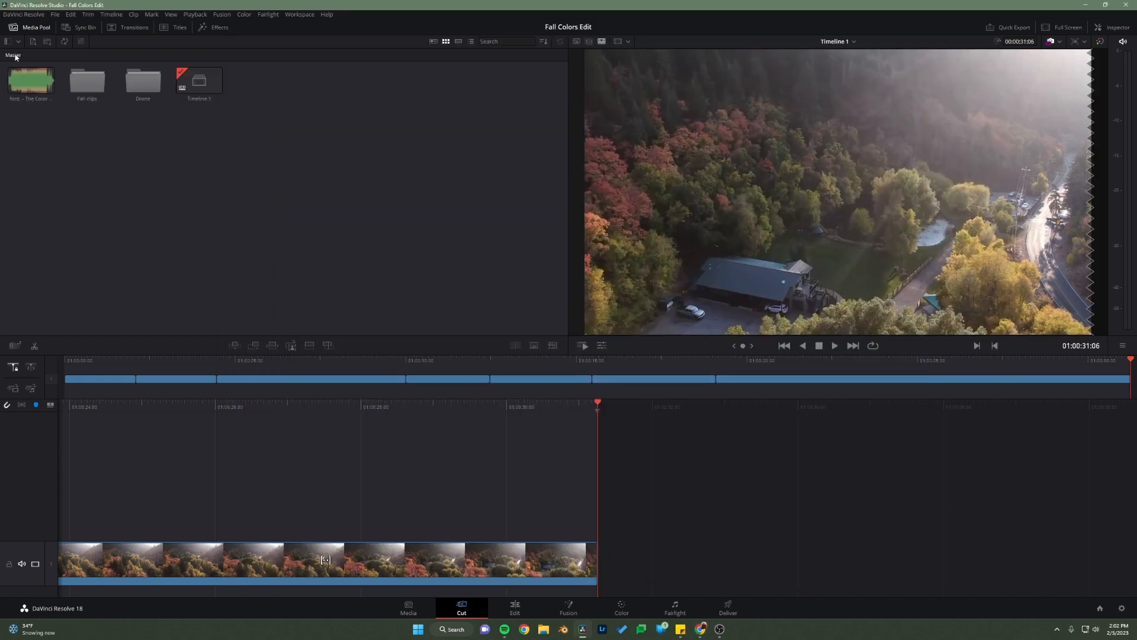
pyautogui.doubleClick(89, 82)
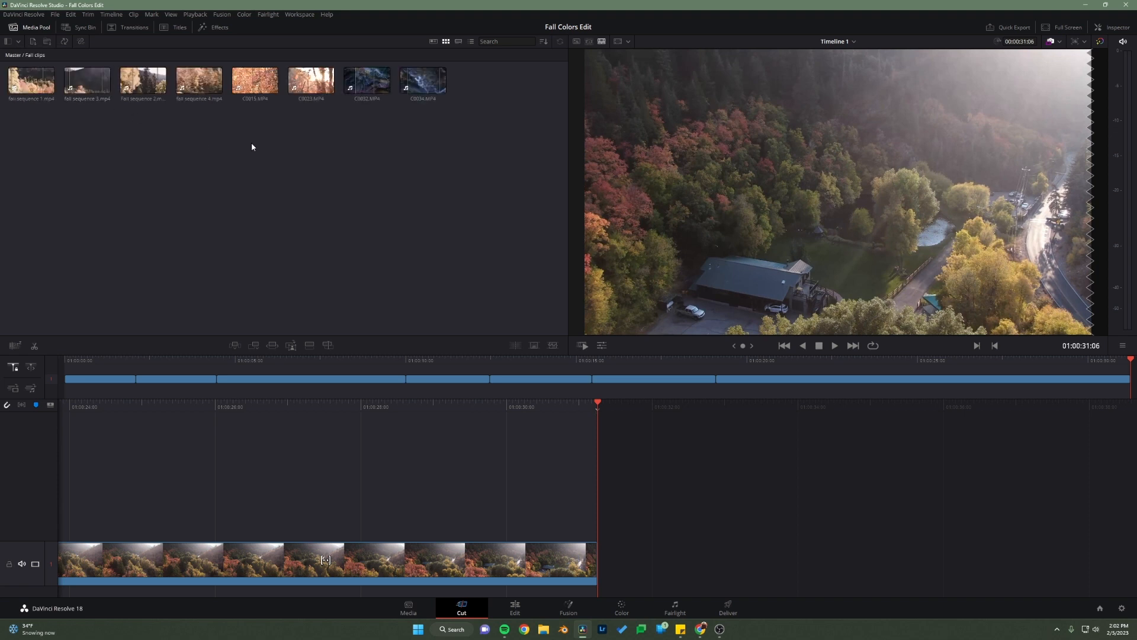
pyautogui.click(199, 80)
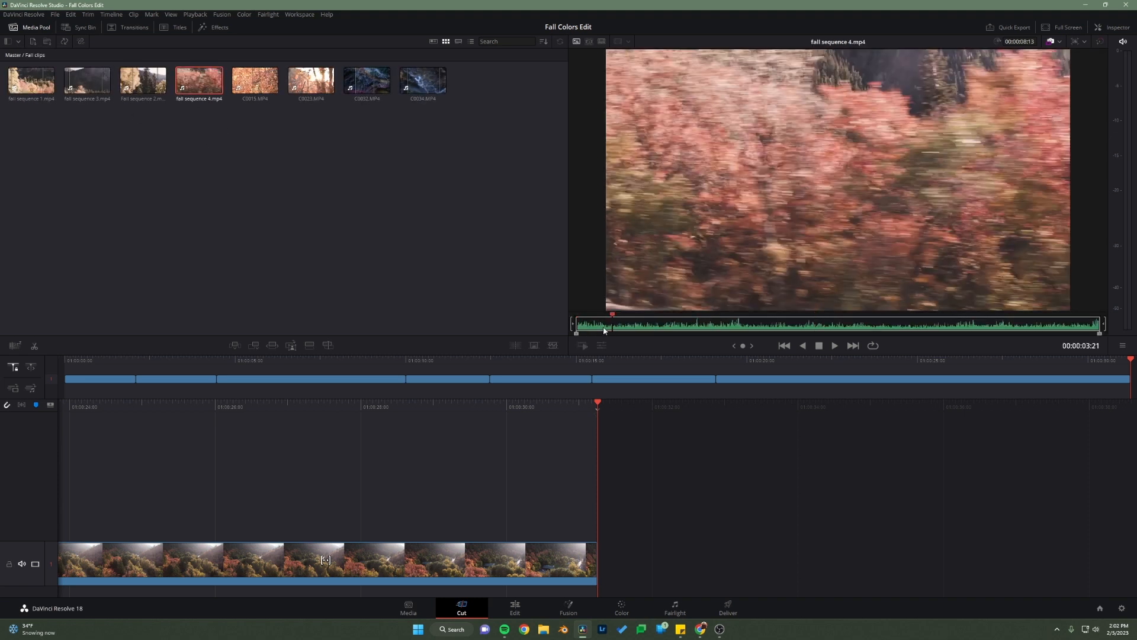
pyautogui.moveTo(604, 330); pyautogui.dragTo(828, 342)
pyautogui.press('i')
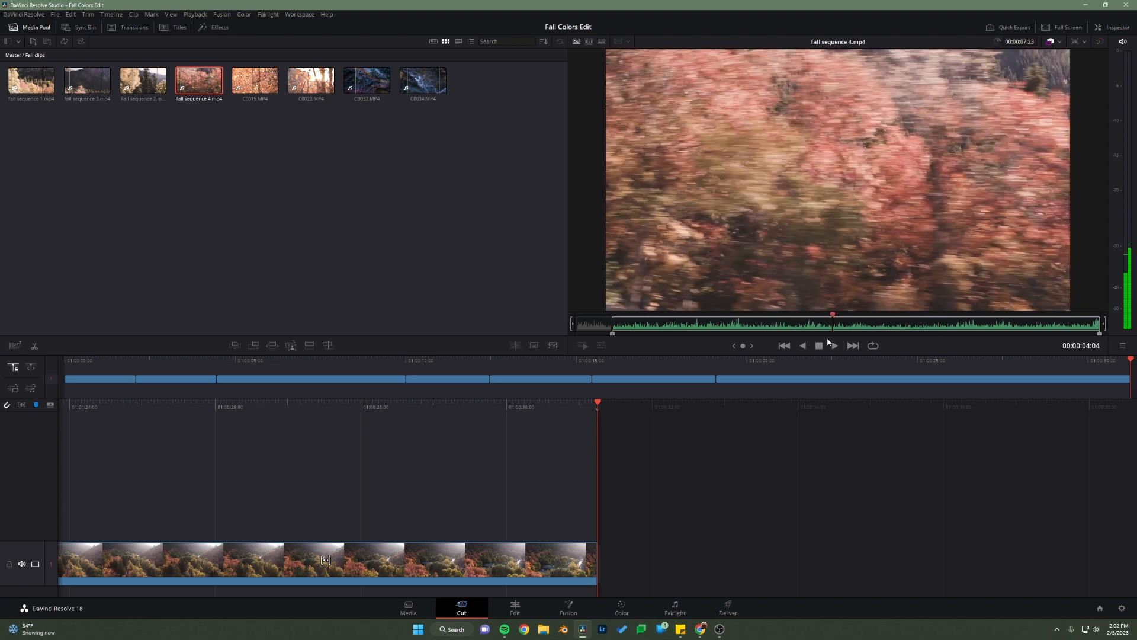
pyautogui.press('o')
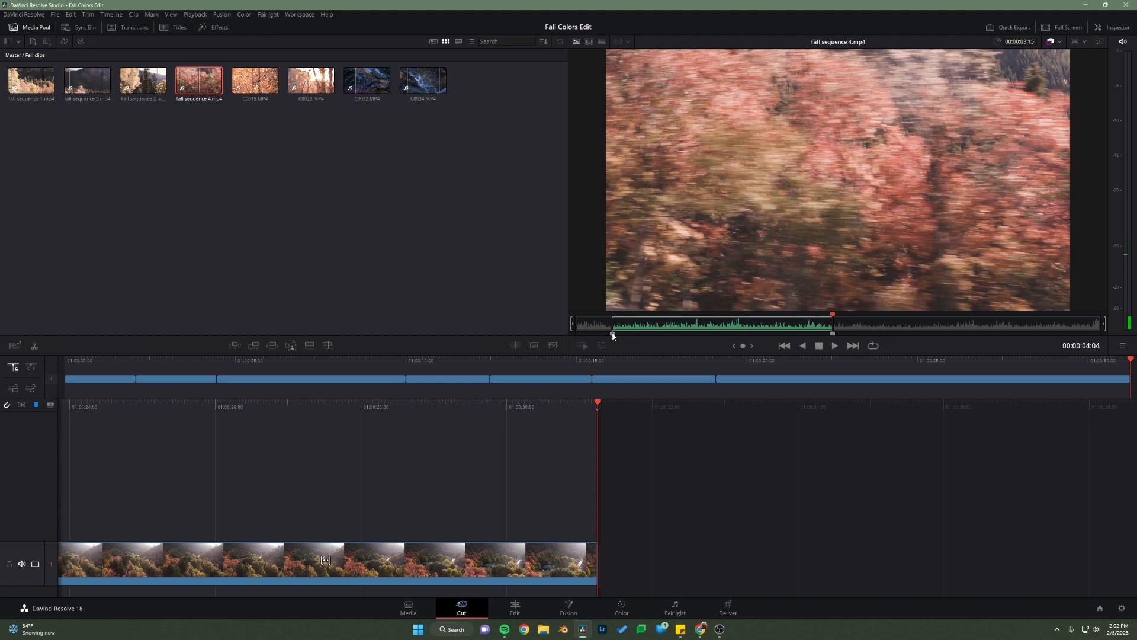
pyautogui.moveTo(613, 335); pyautogui.dragTo(597, 336)
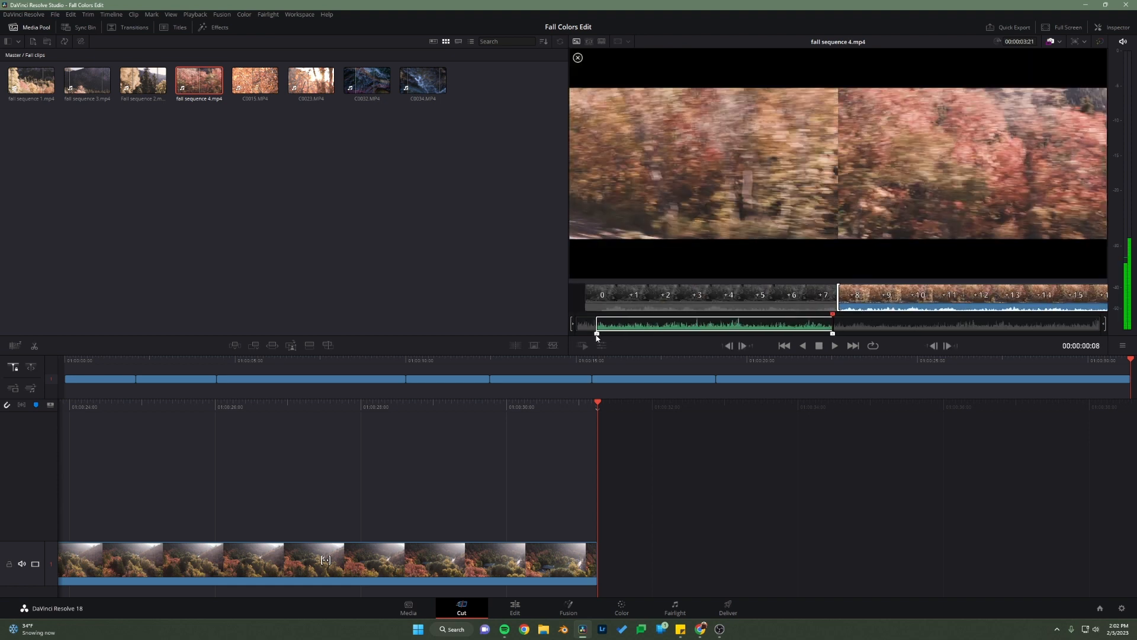
pyautogui.click(254, 346)
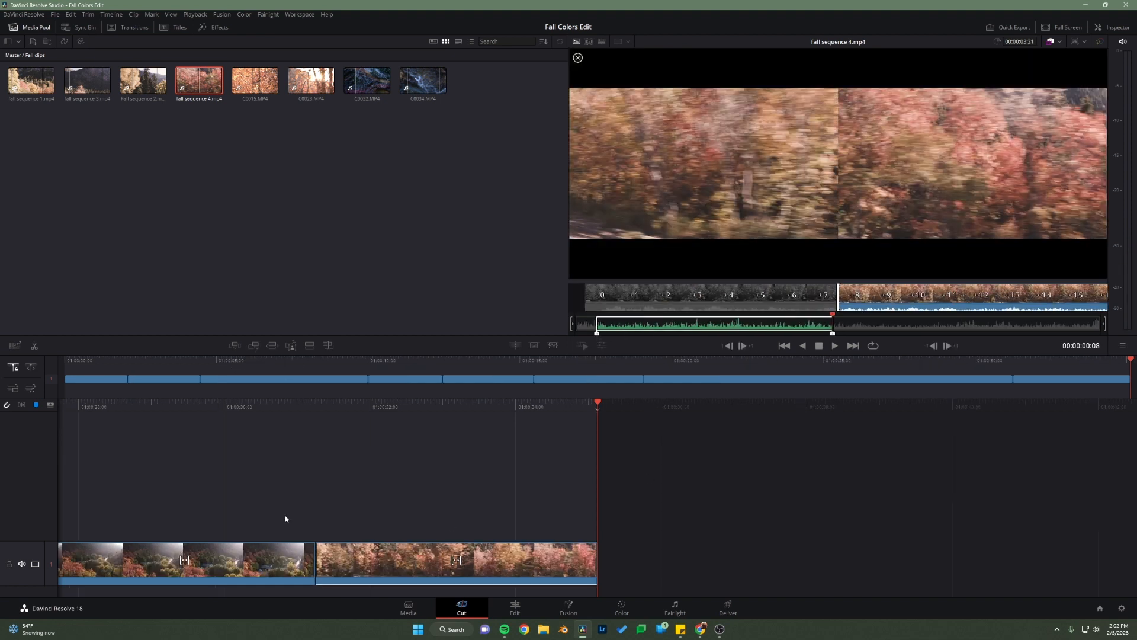
pyautogui.click(210, 235)
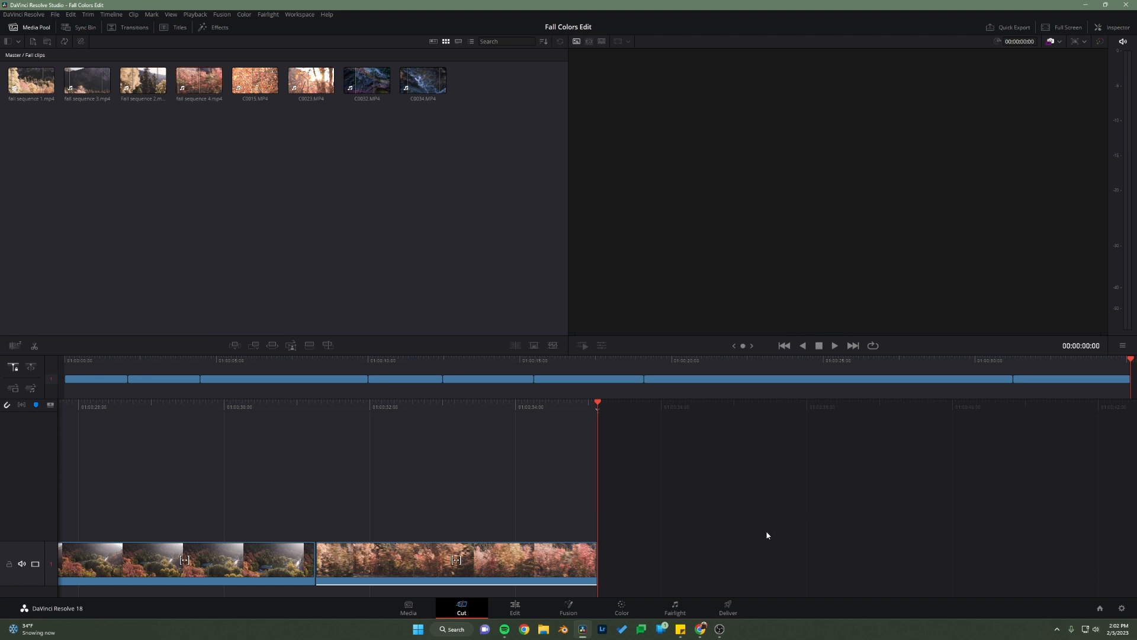
# Step: Switch to Chrome, replay the reference video between 0:32 and 0:37 to examine the short overhead road shot, and return to DaVinci Resolve
pyautogui.click(703, 630)
pyautogui.click(821, 591)
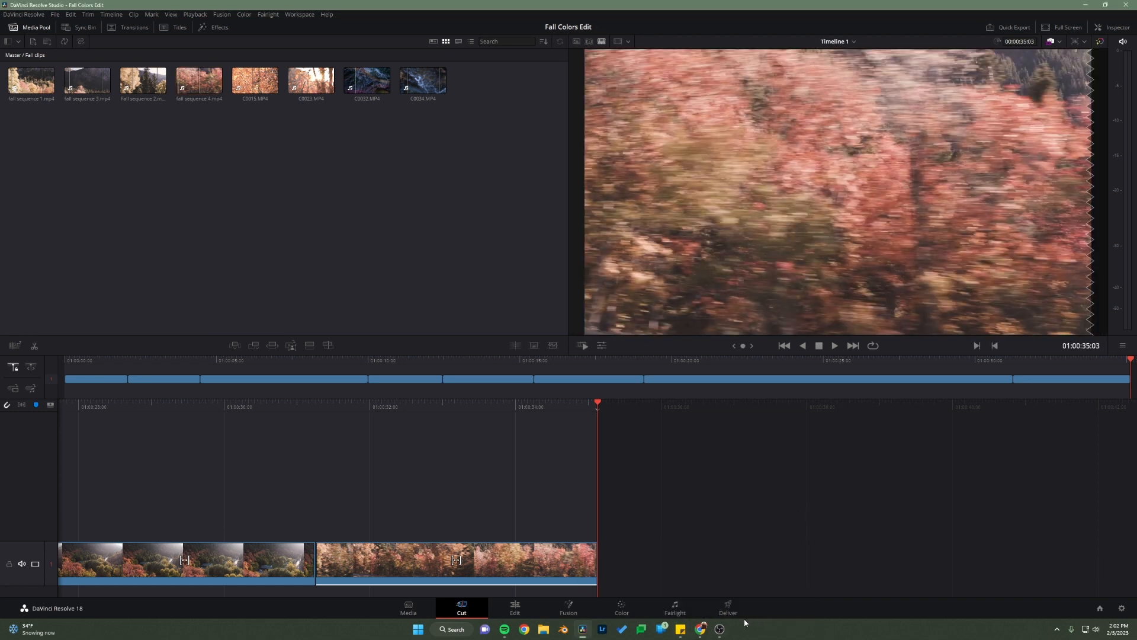
pyautogui.moveTo(700, 629)
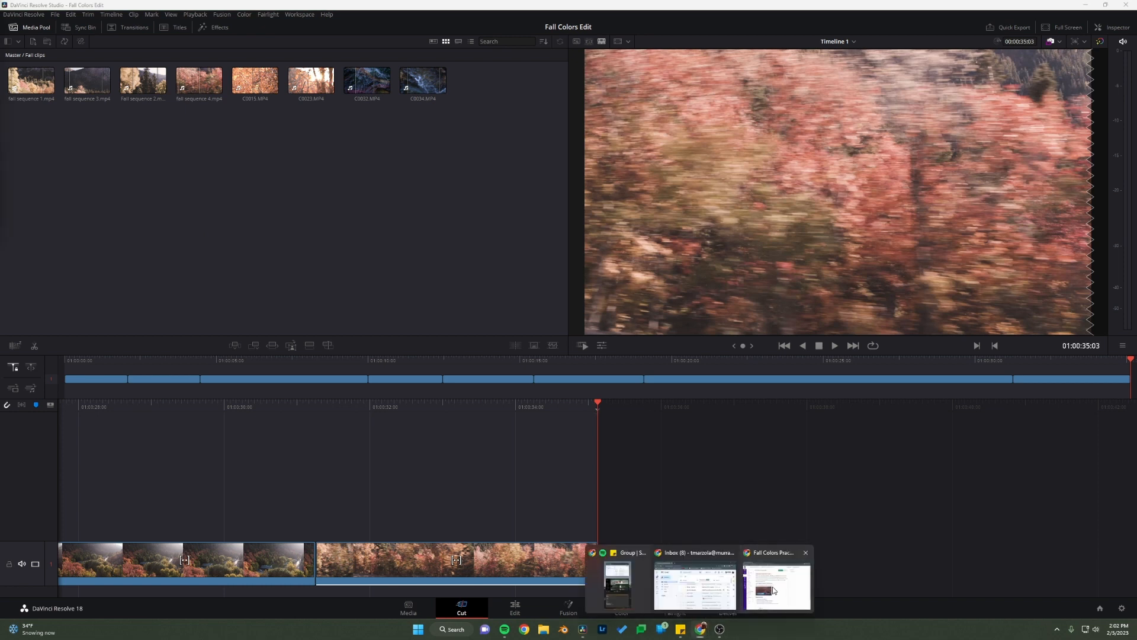
pyautogui.click(773, 590)
pyautogui.click(455, 388)
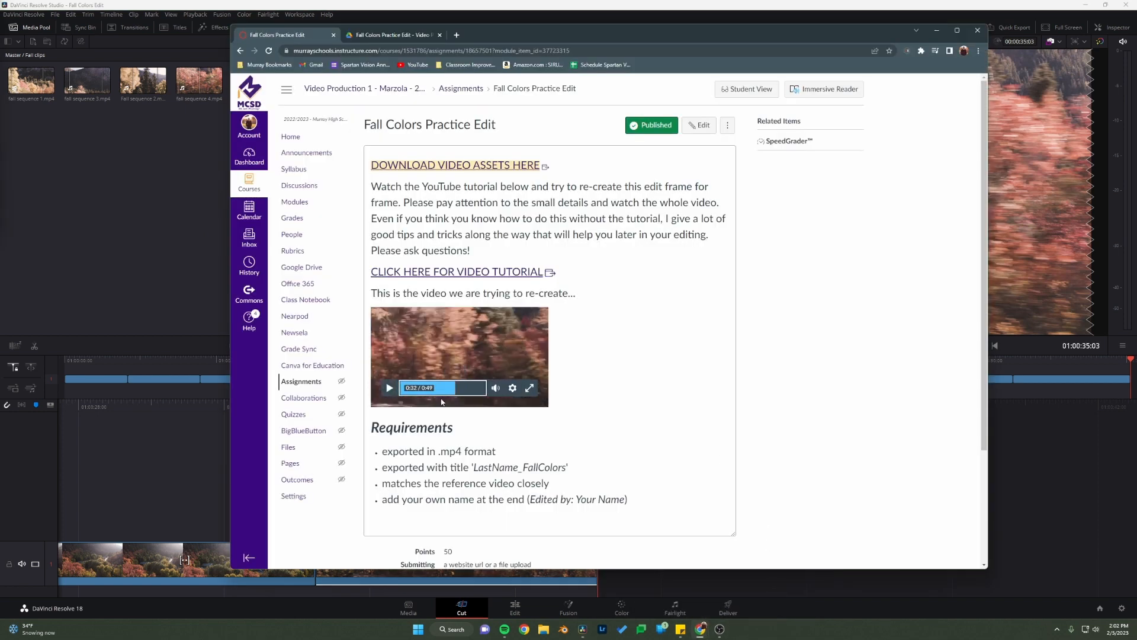
pyautogui.click(389, 388)
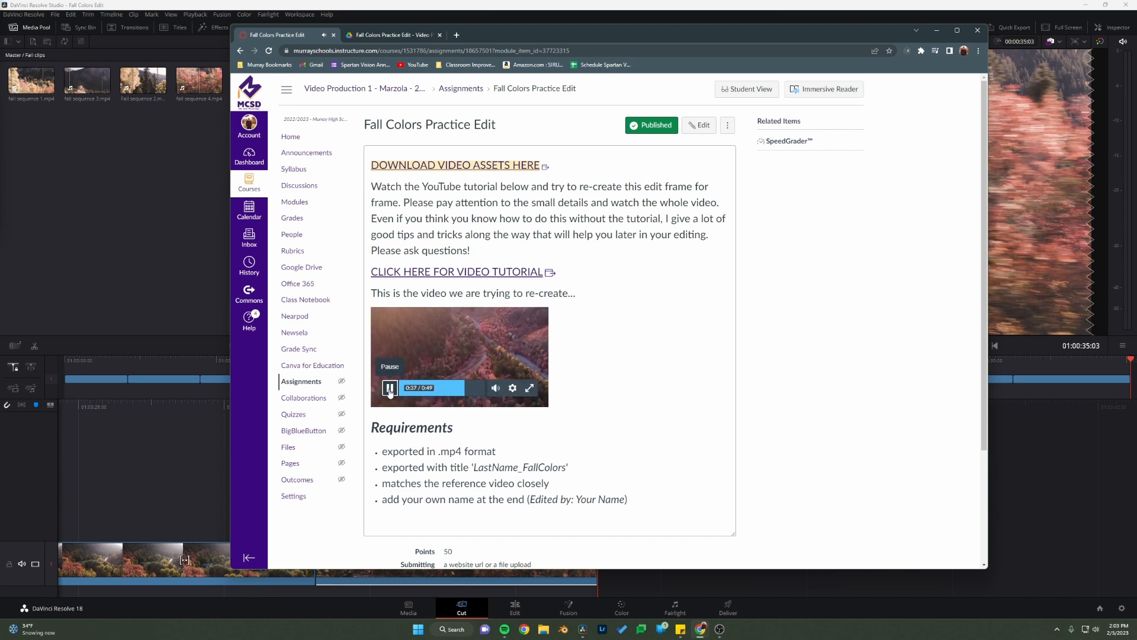
pyautogui.click(389, 388)
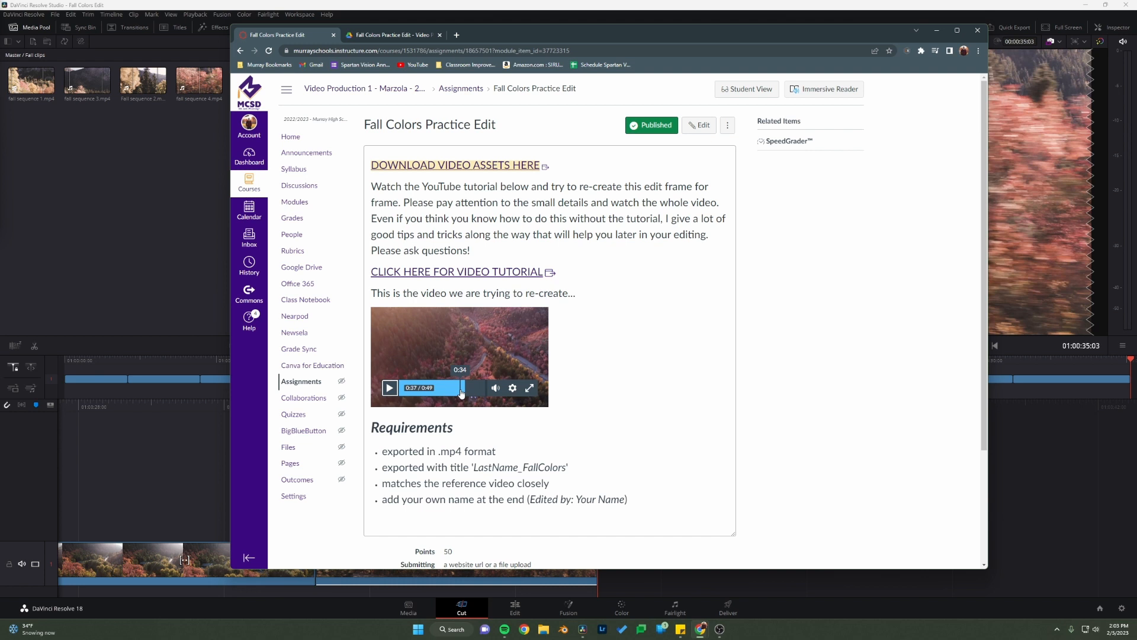
pyautogui.click(458, 392)
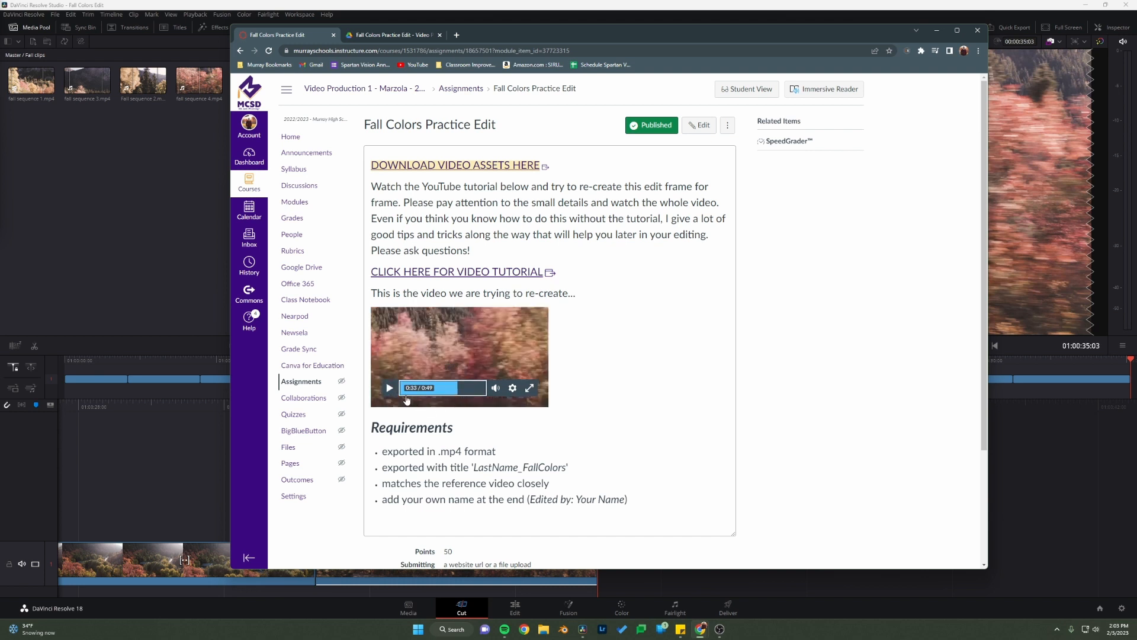
pyautogui.click(401, 391)
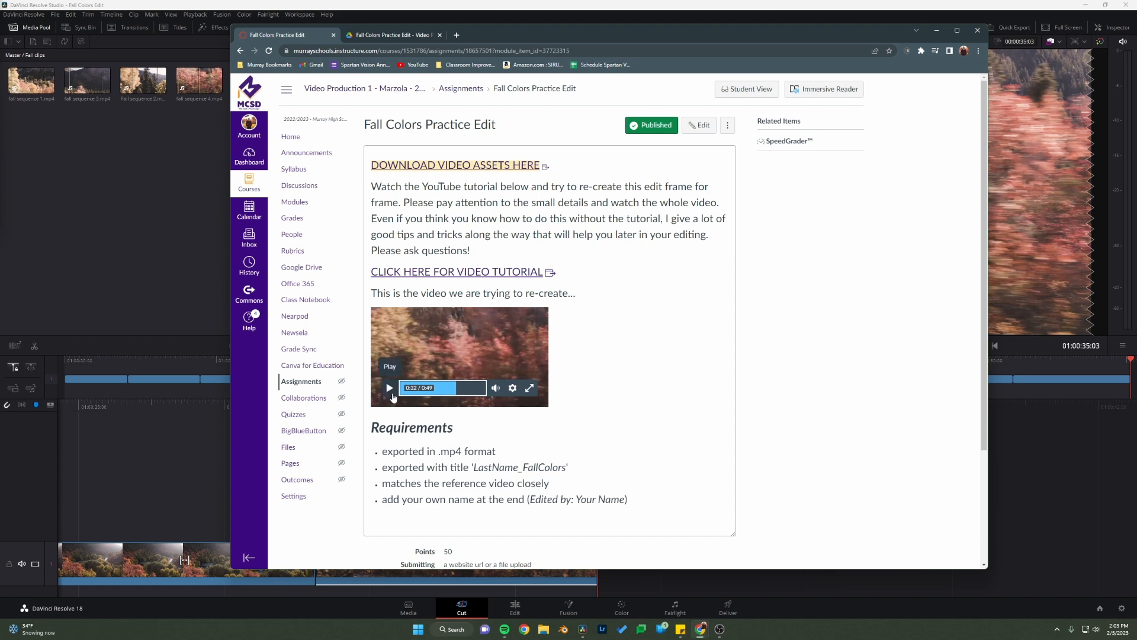
pyautogui.click(392, 396)
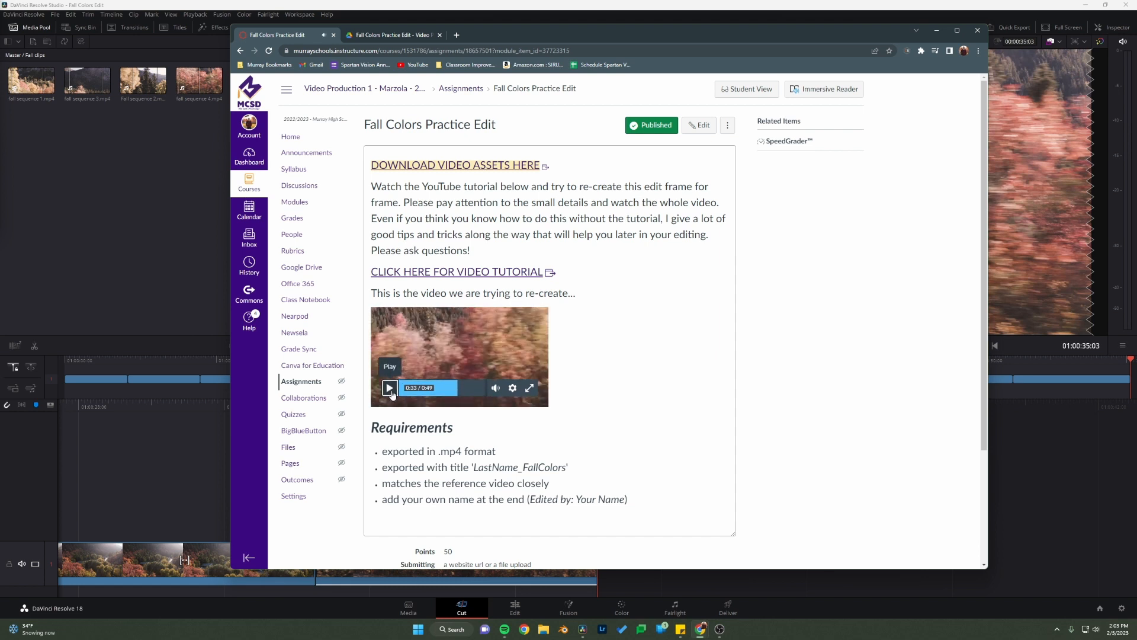
pyautogui.click(392, 396)
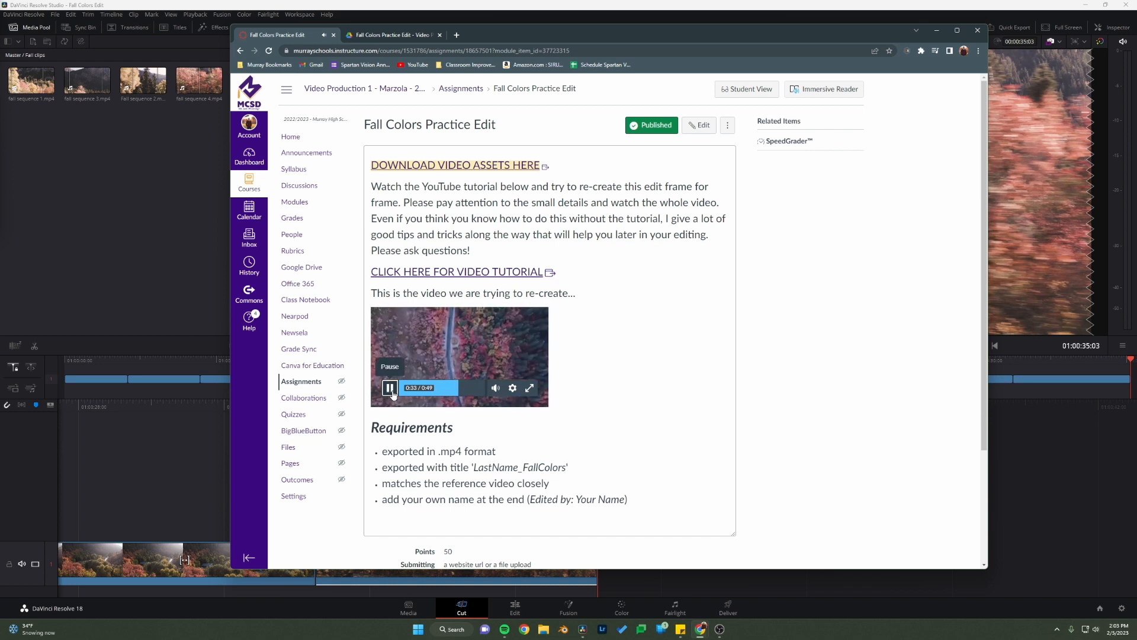
pyautogui.click(390, 388)
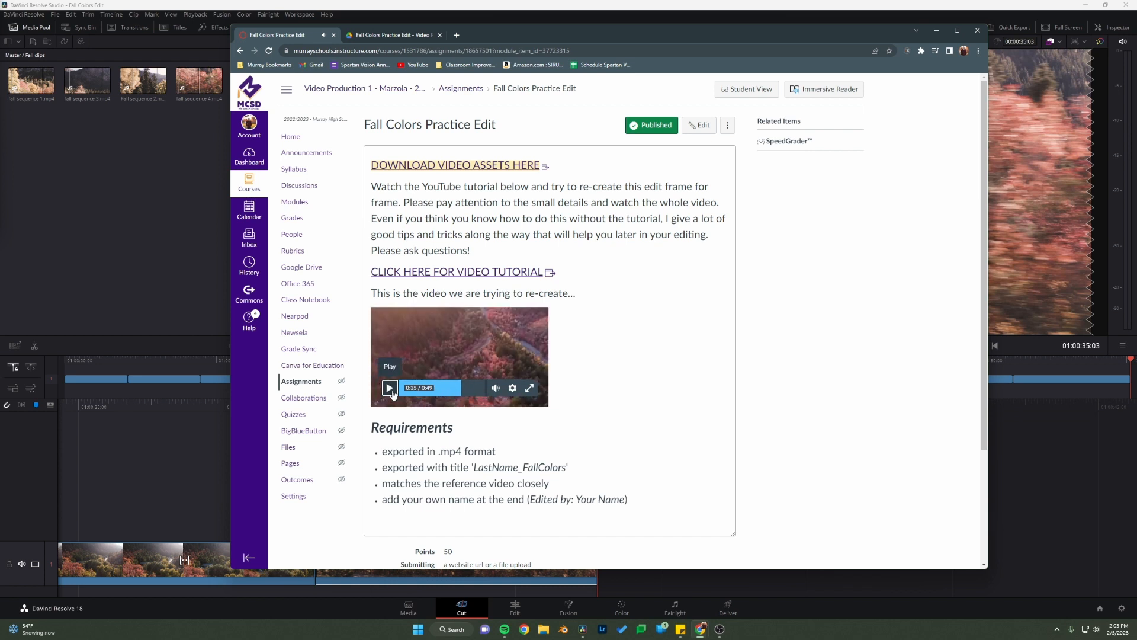
pyautogui.click(145, 277)
# Step: From the Drone bin, mark a 47-frame section of dji_04.mp4 ending at 00:00:04:58 and append it after the fall sequence 4 clip
pyautogui.click(13, 56)
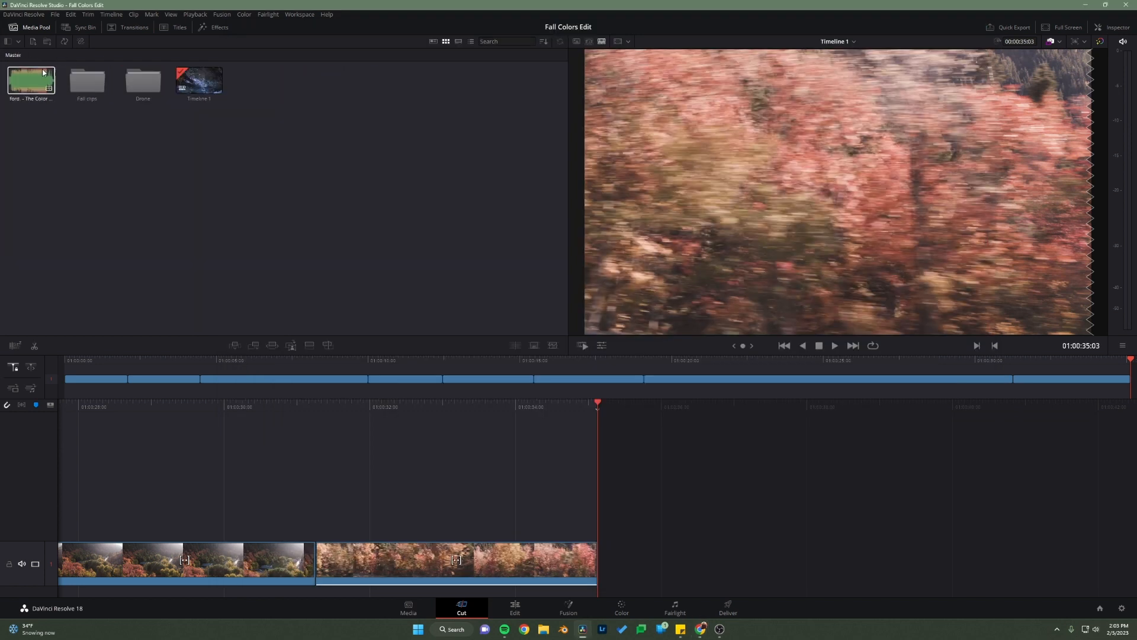
pyautogui.doubleClick(132, 85)
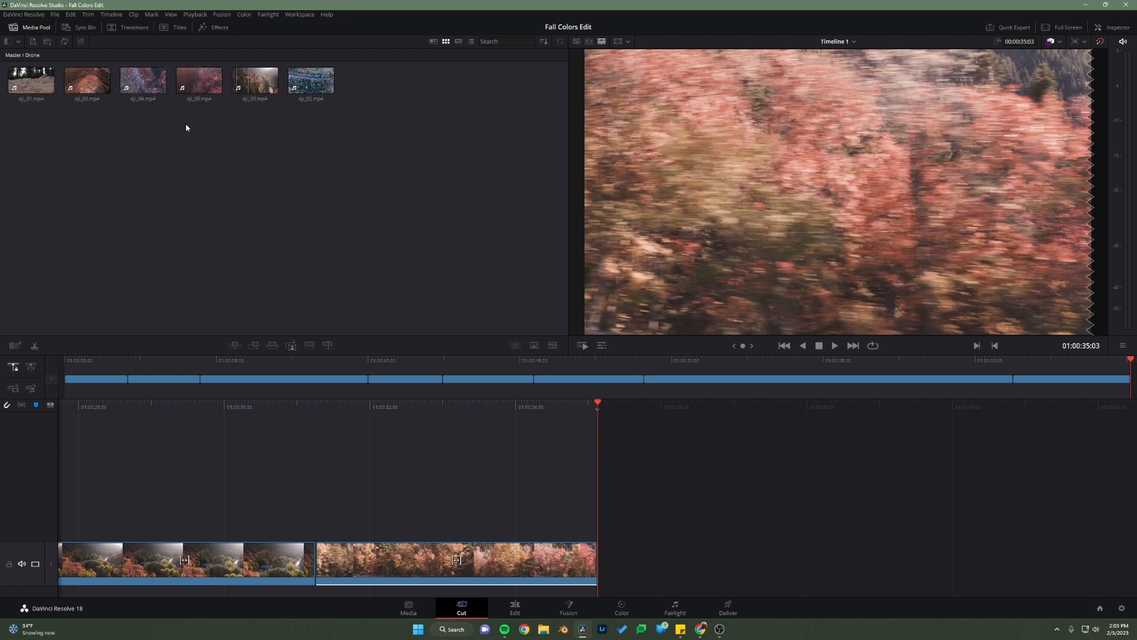
pyautogui.click(143, 80)
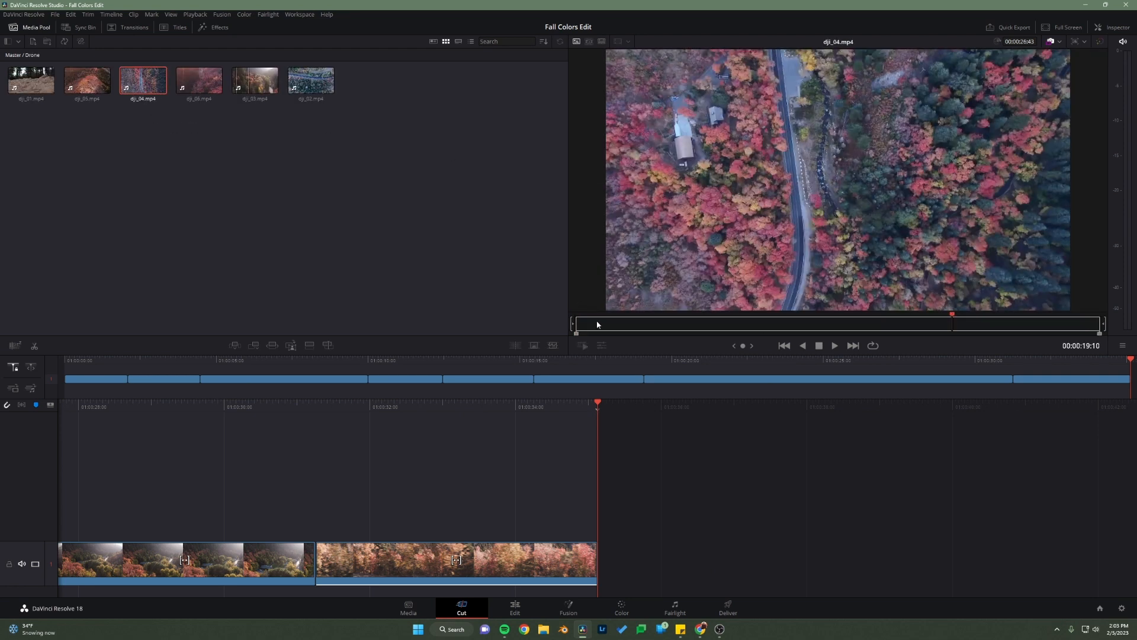
pyautogui.moveTo(586, 326); pyautogui.dragTo(674, 318)
pyautogui.press('i')
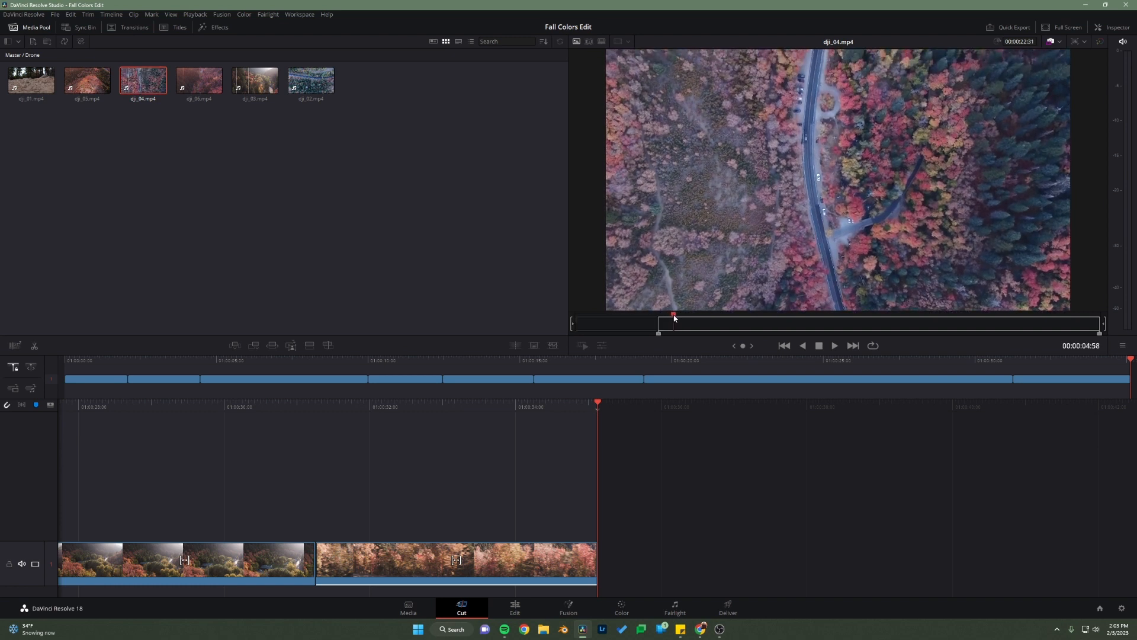
pyautogui.press('o')
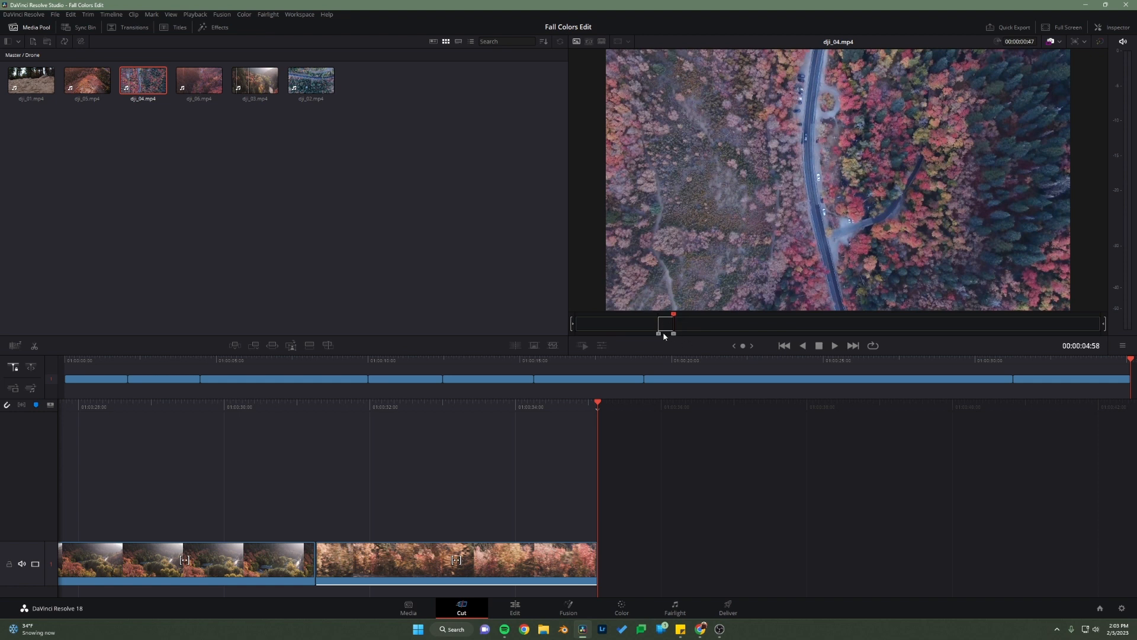
pyautogui.click(253, 346)
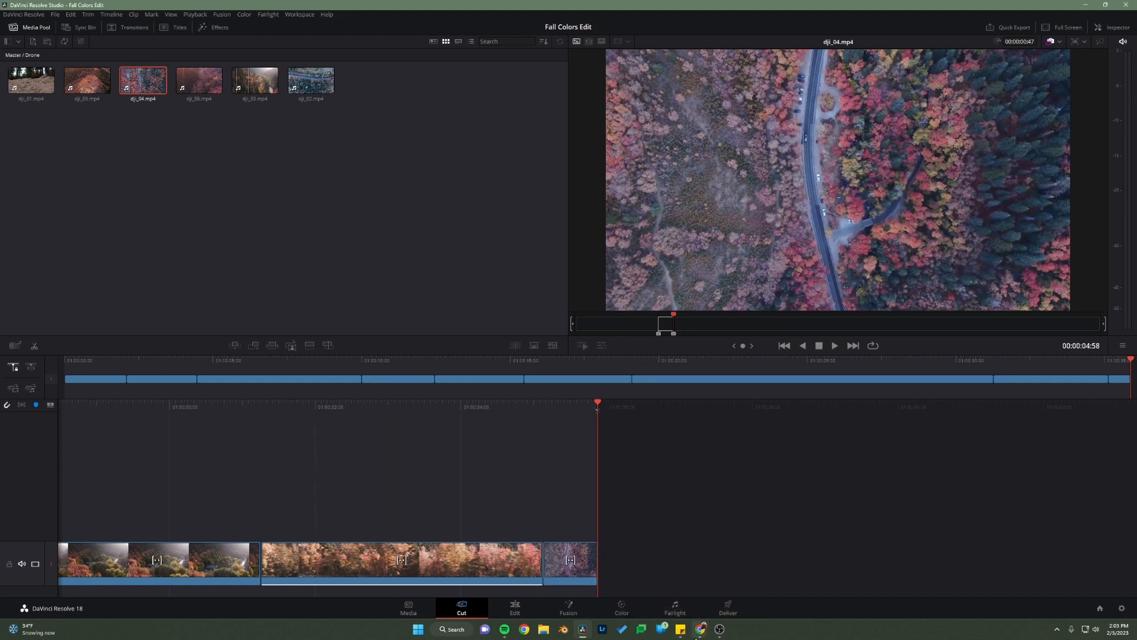
# Step: Switch to Chrome, replay the reference video around 0:34 to examine the shot following the overhead road, and return to DaVinci Resolve
pyautogui.moveTo(701, 628)
pyautogui.click(779, 587)
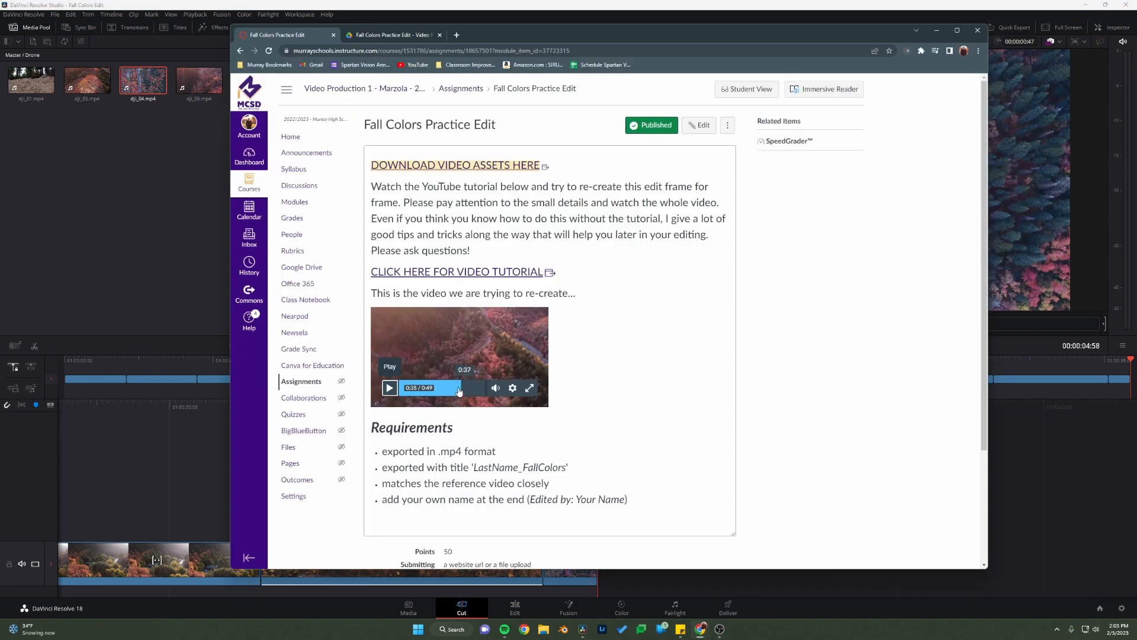
pyautogui.click(388, 388)
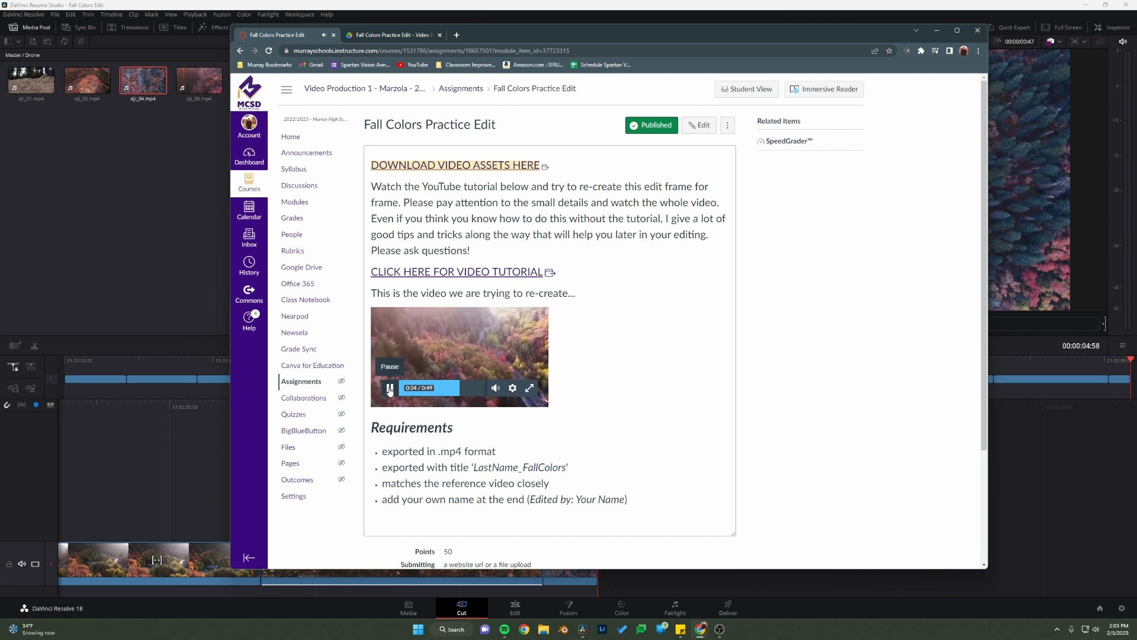
pyautogui.click(113, 178)
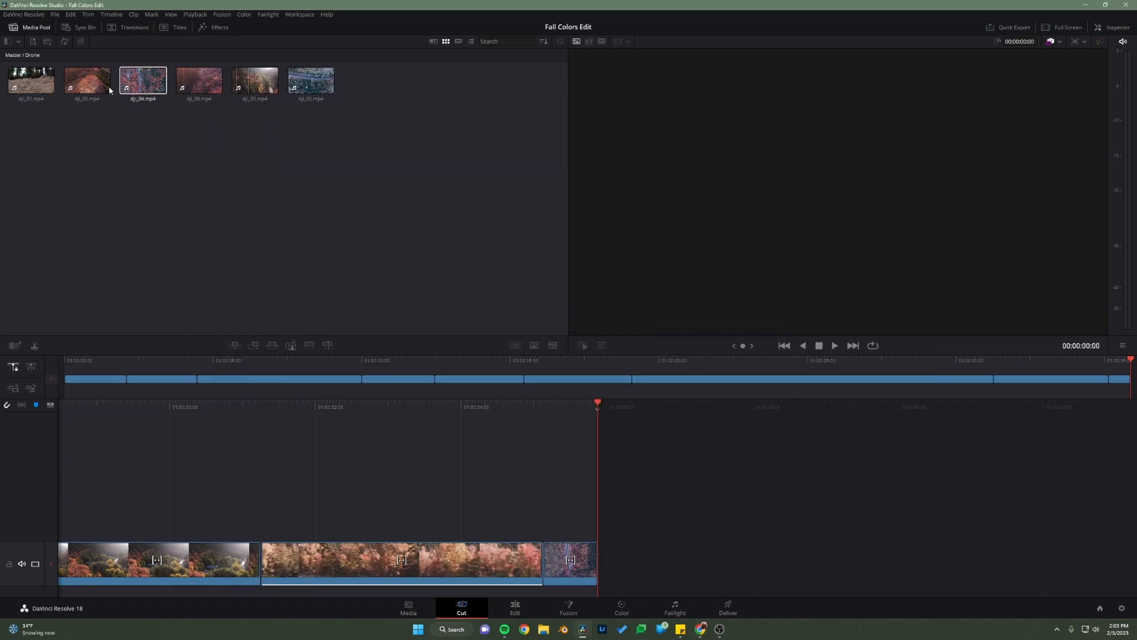
# Step: Append dji_02.mp4 from 00:00:10:05 to 00:00:11:15 after the dji_04 clip, then shorten its end so the timeline finishes at 01:00:36:13
pyautogui.click(303, 86)
pyautogui.moveTo(587, 331); pyautogui.dragTo(842, 329)
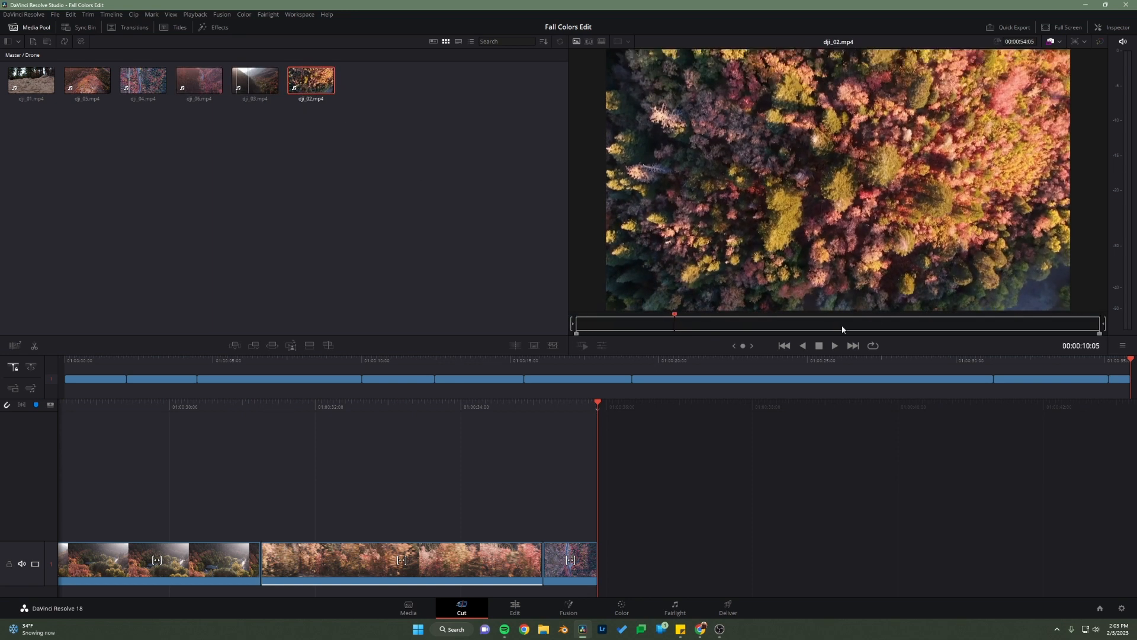
pyautogui.press('i')
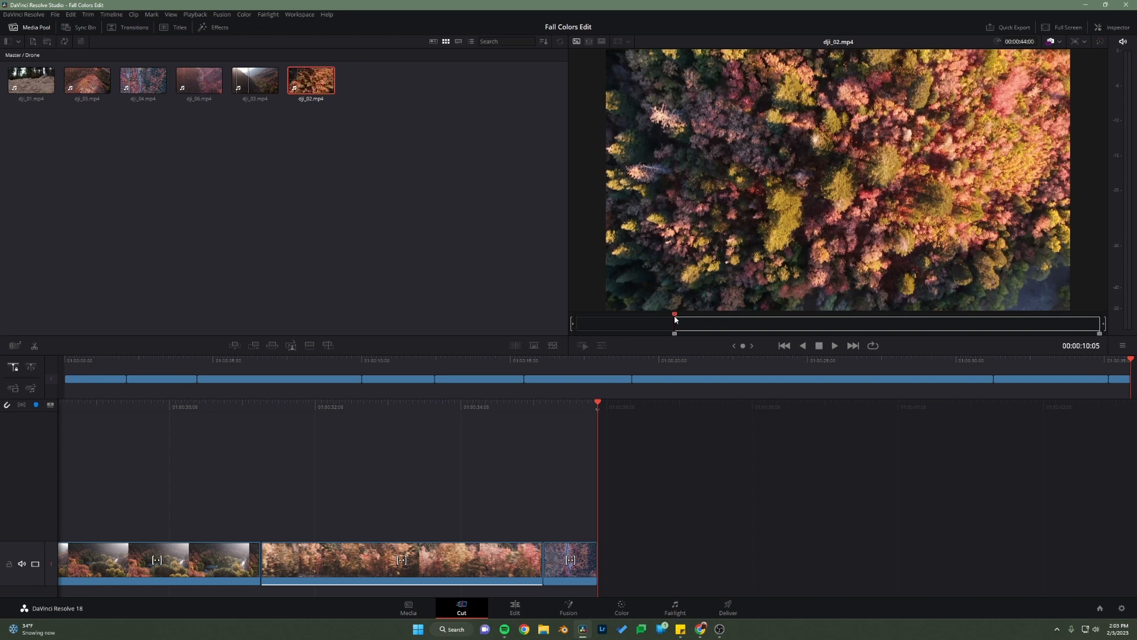
pyautogui.moveTo(676, 319)
pyautogui.mouseDown()
pyautogui.moveTo(741, 322)
pyautogui.moveTo(674, 333)
pyautogui.moveTo(688, 330)
pyautogui.mouseUp()
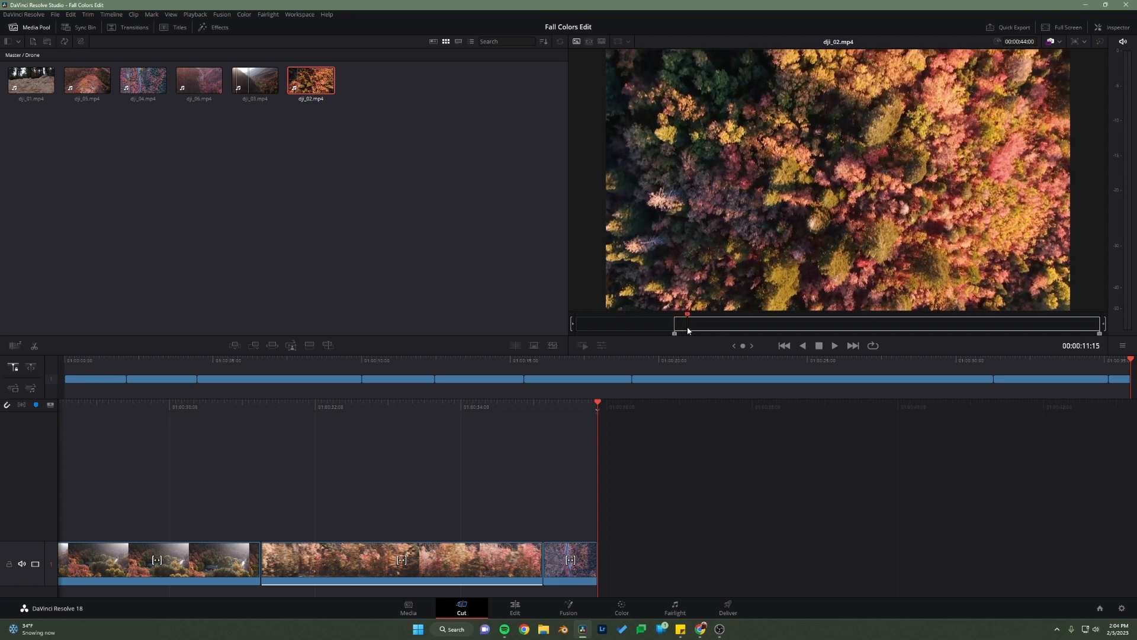
pyautogui.press('o')
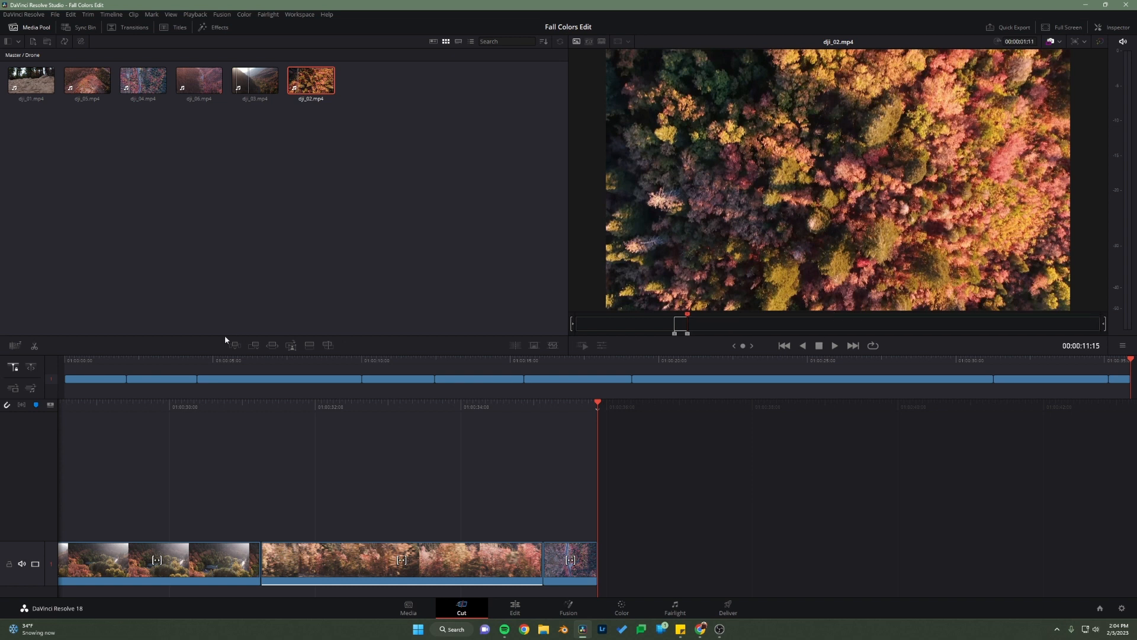
pyautogui.click(260, 349)
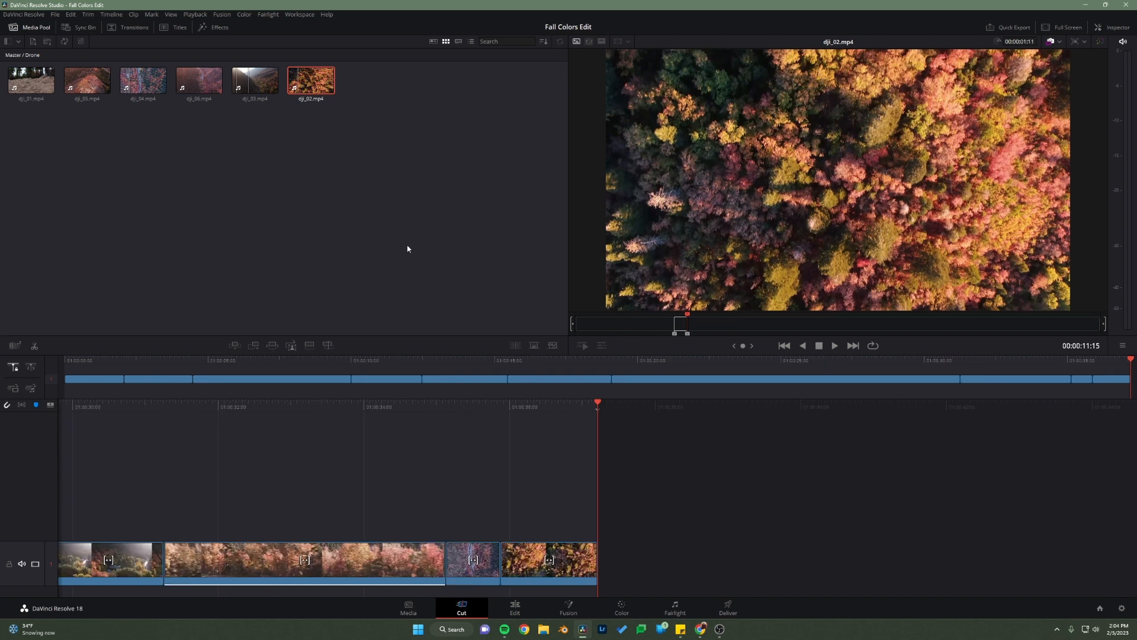
pyautogui.moveTo(597, 566); pyautogui.dragTo(548, 566)
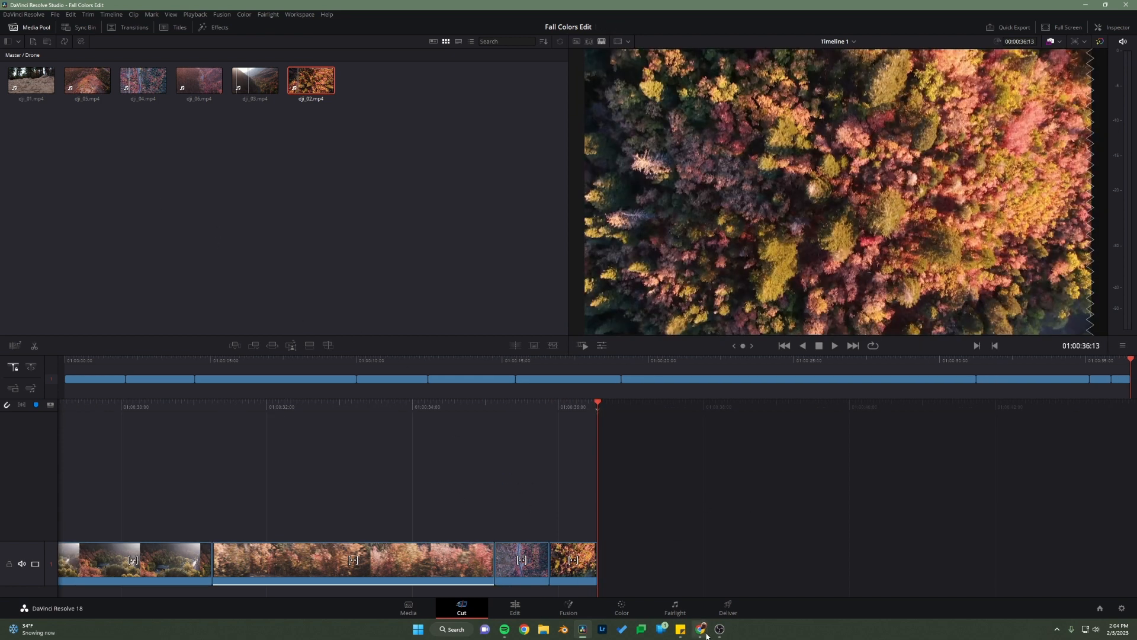
# Step: Switch to Chrome, replay the reference video up to about 0:36 to examine the next drone shot, and return to DaVinci Resolve
pyautogui.moveTo(707, 636)
pyautogui.click(760, 601)
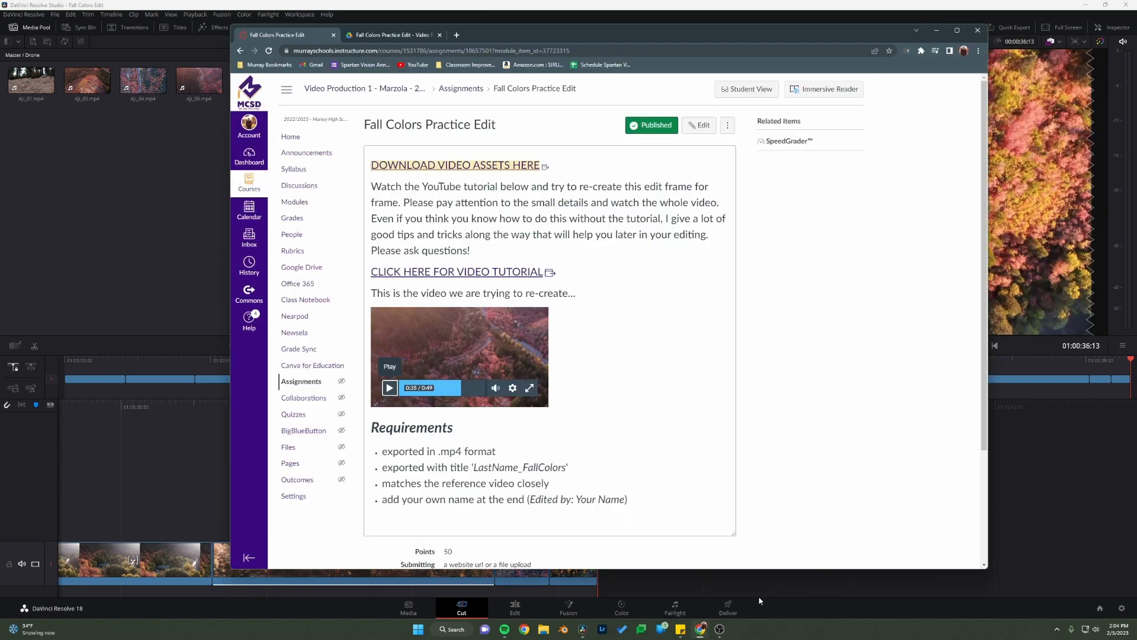
pyautogui.click(457, 388)
pyautogui.click(389, 388)
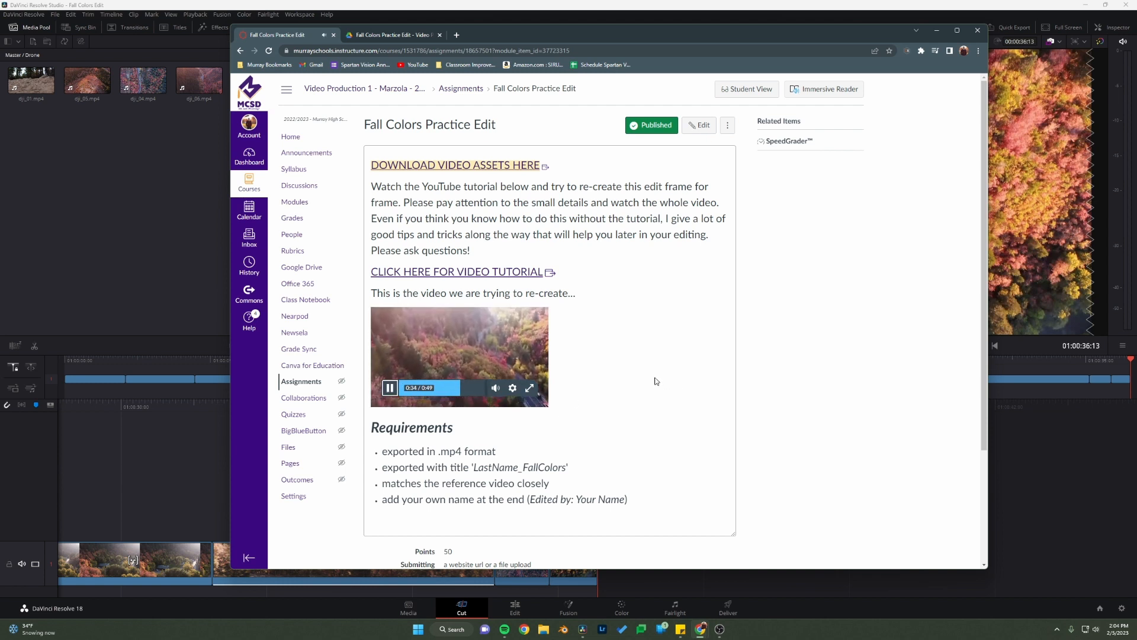
pyautogui.click(390, 389)
pyautogui.click(125, 231)
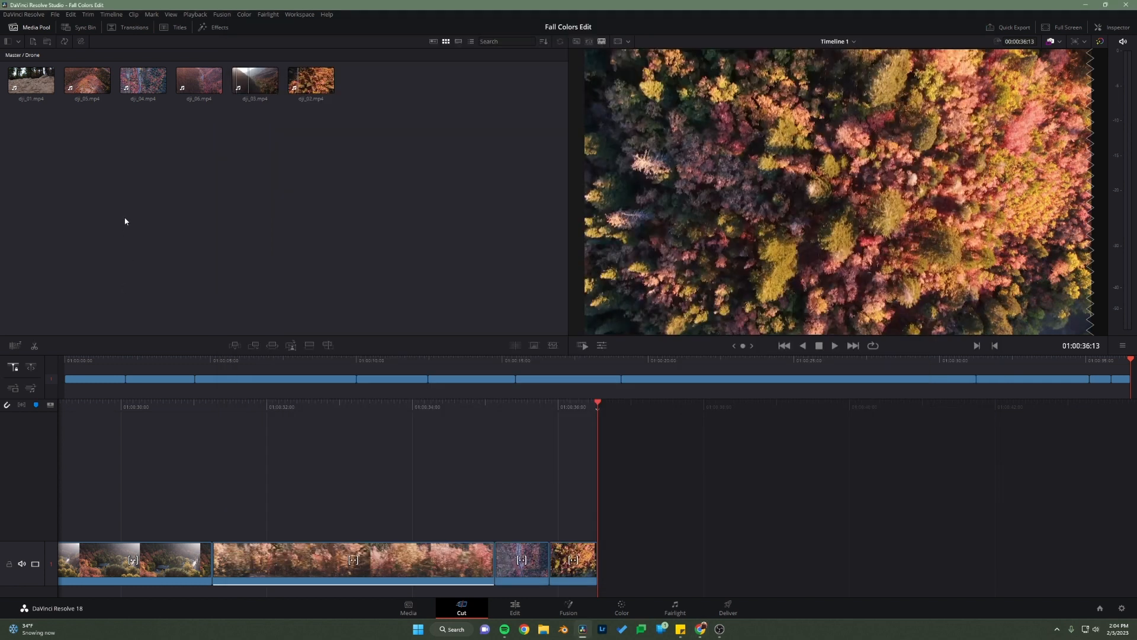
# Step: Mark a 52-frame section of dji_05.mp4 ending at 00:00:10:38 and append it after the dji_02 clip
pyautogui.click(101, 78)
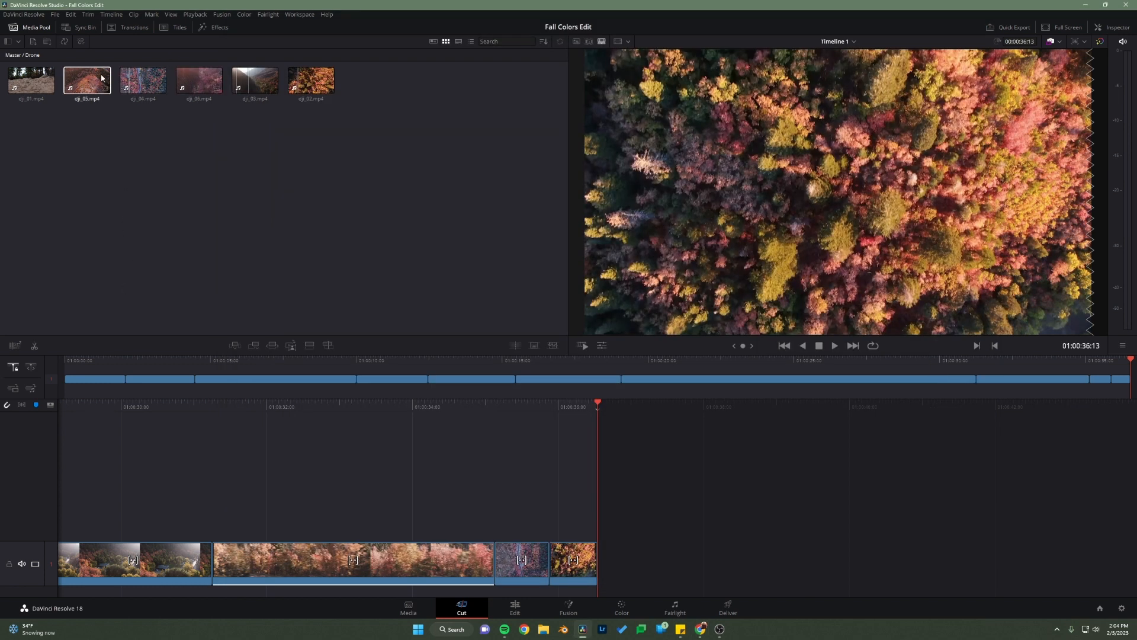
pyautogui.doubleClick(85, 75)
pyautogui.moveTo(579, 327); pyautogui.dragTo(809, 317)
pyautogui.press('i')
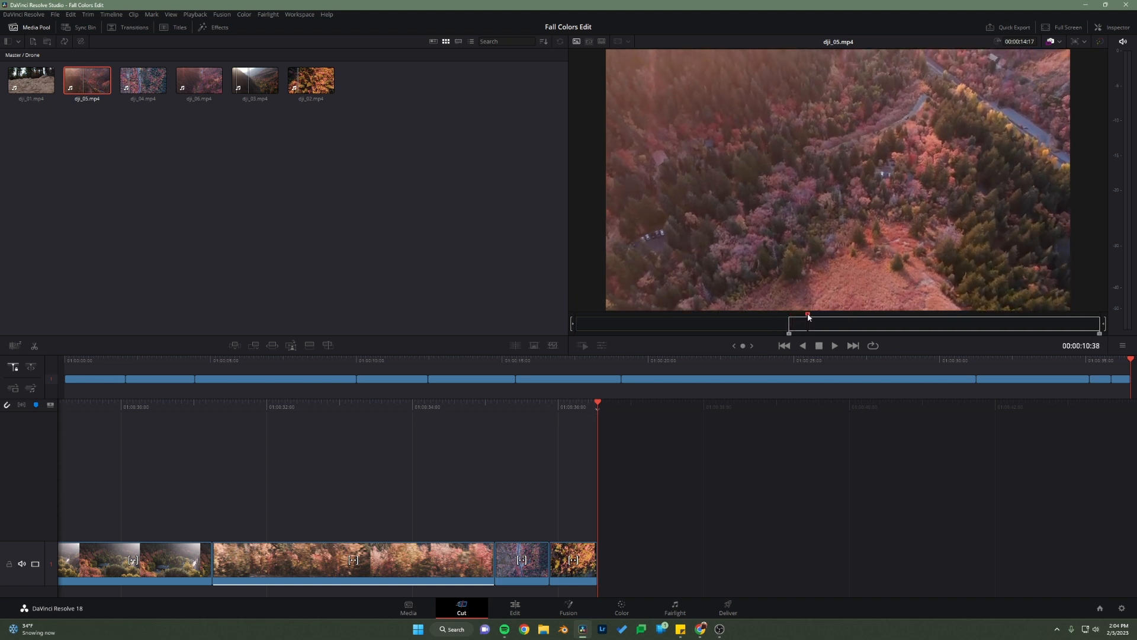
pyautogui.press('o')
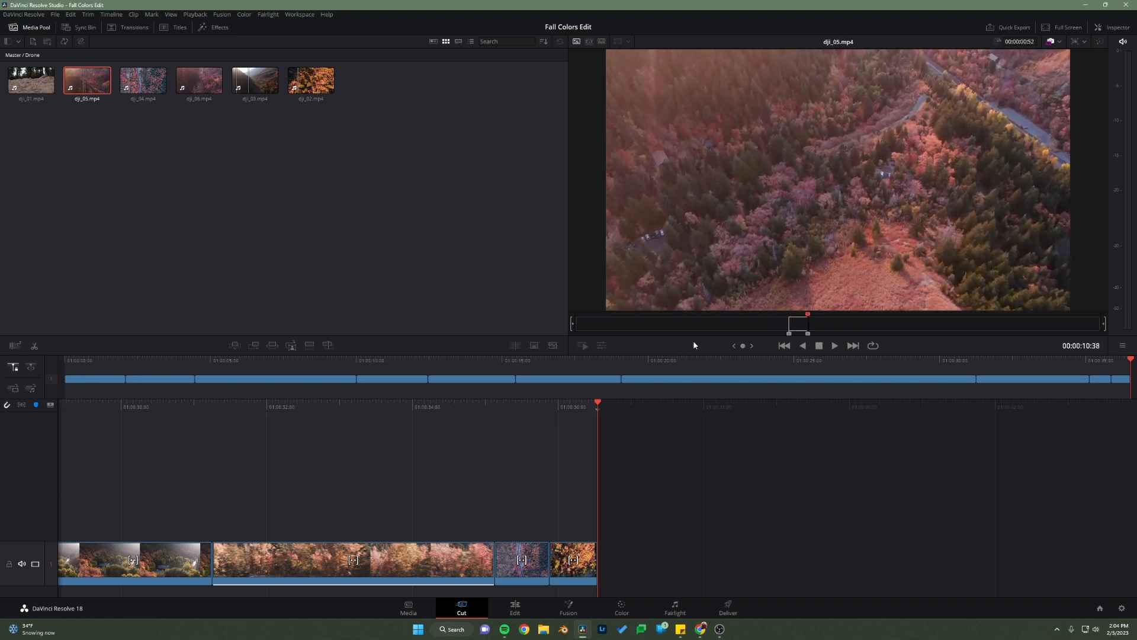
pyautogui.click(257, 346)
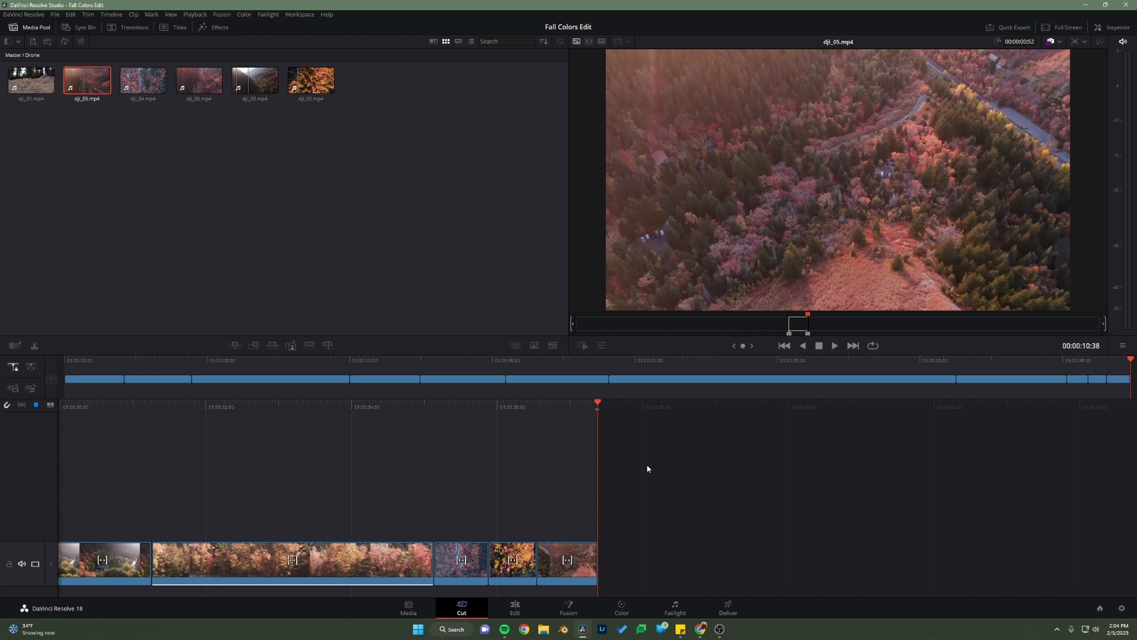
pyautogui.click(506, 558)
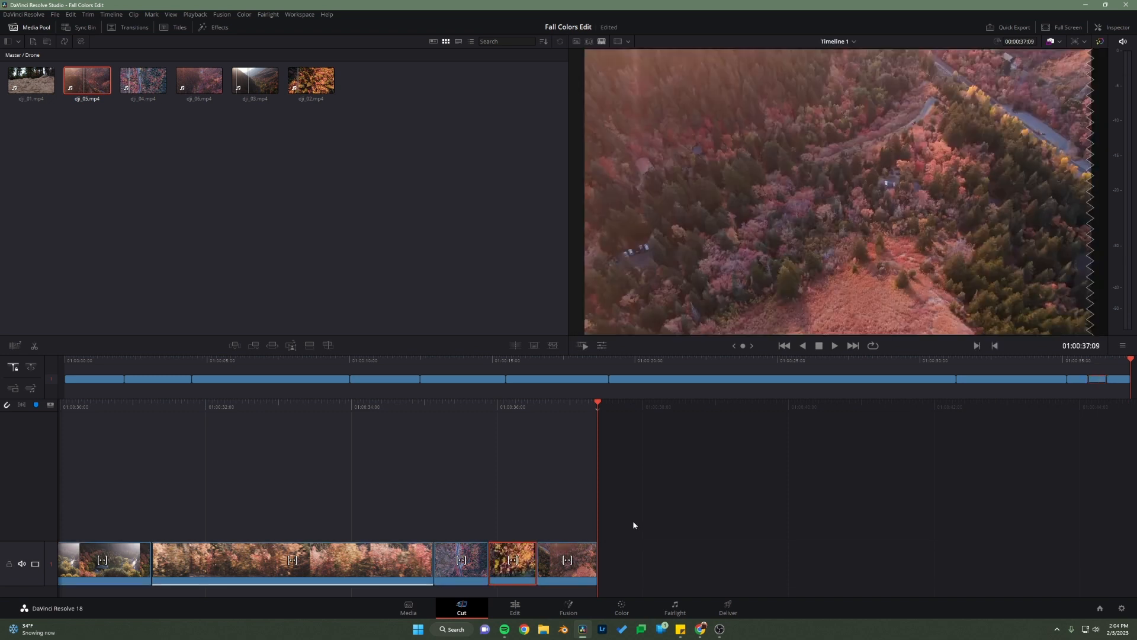
pyautogui.click(610, 499)
# Step: Enlarge the viewer by reducing the height of the timeline area and the width of the media pool
pyautogui.moveTo(125, 401); pyautogui.dragTo(164, 372)
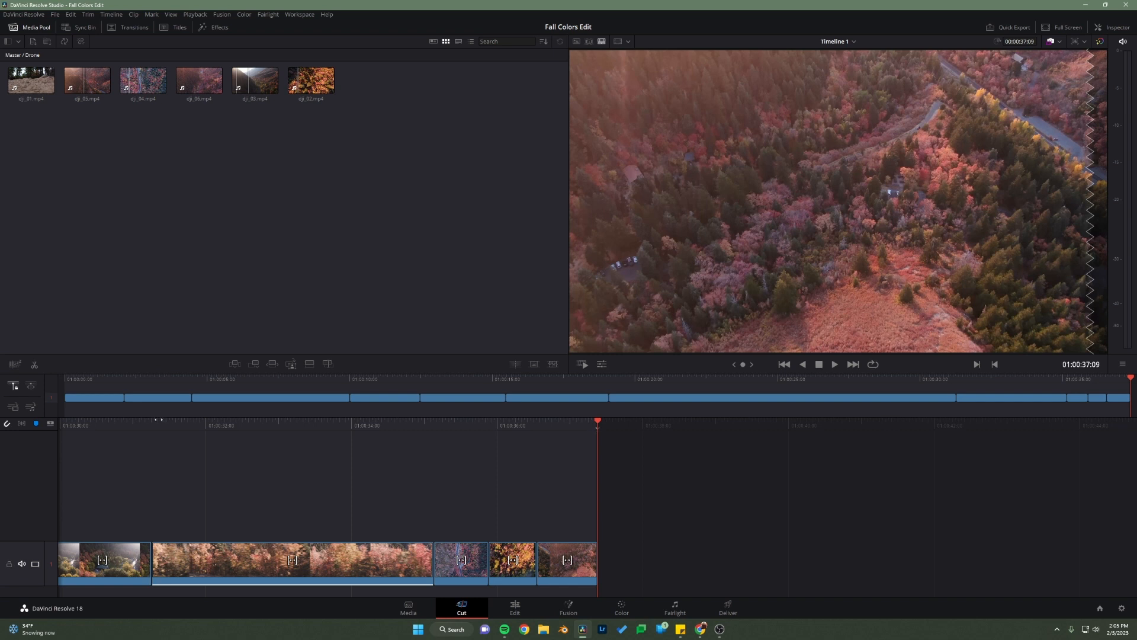
pyautogui.moveTo(162, 375); pyautogui.dragTo(165, 408)
pyautogui.moveTo(568, 299); pyautogui.dragTo(585, 314)
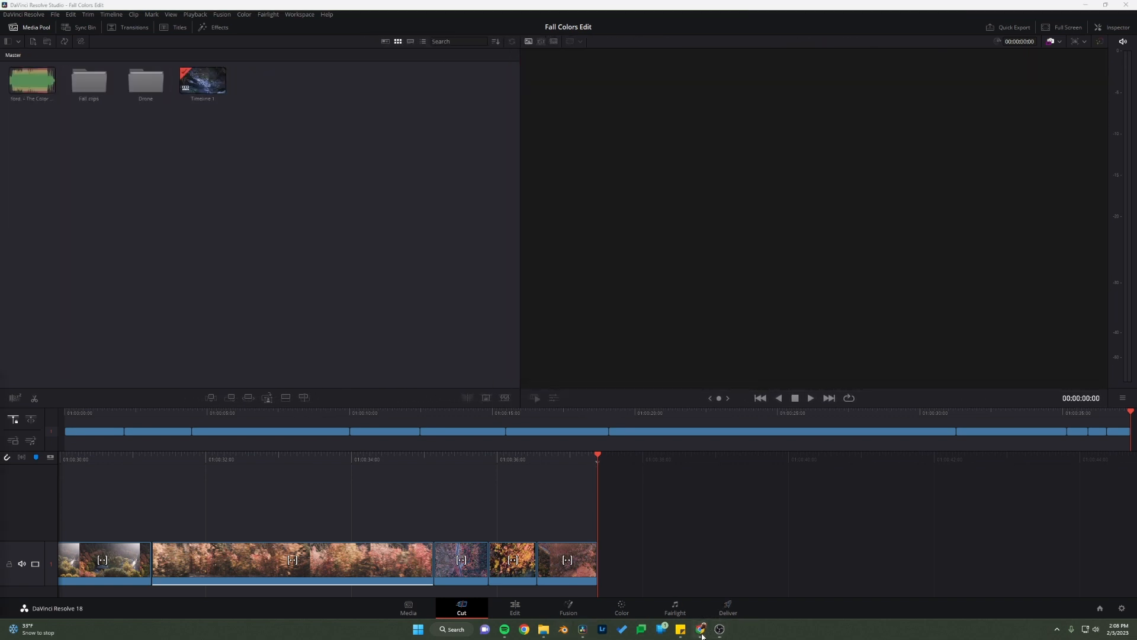
# Step: Switch to Chrome, play the reference video through to 0:43 to examine the remaining shots, and return to DaVinci Resolve
pyautogui.moveTo(702, 636)
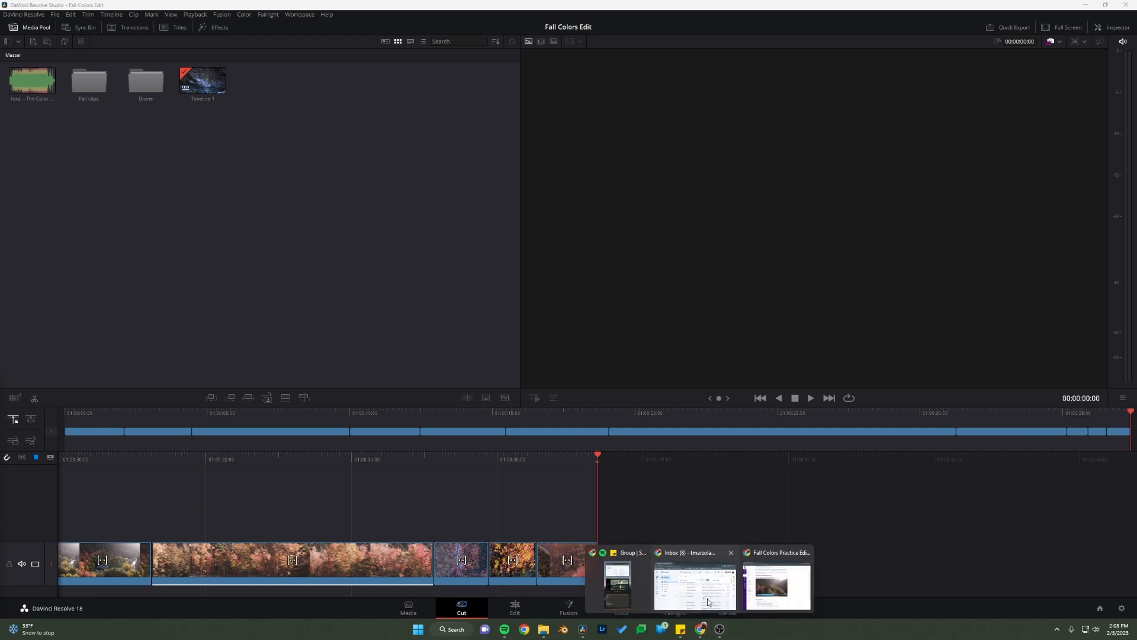
pyautogui.click(770, 584)
pyautogui.click(390, 401)
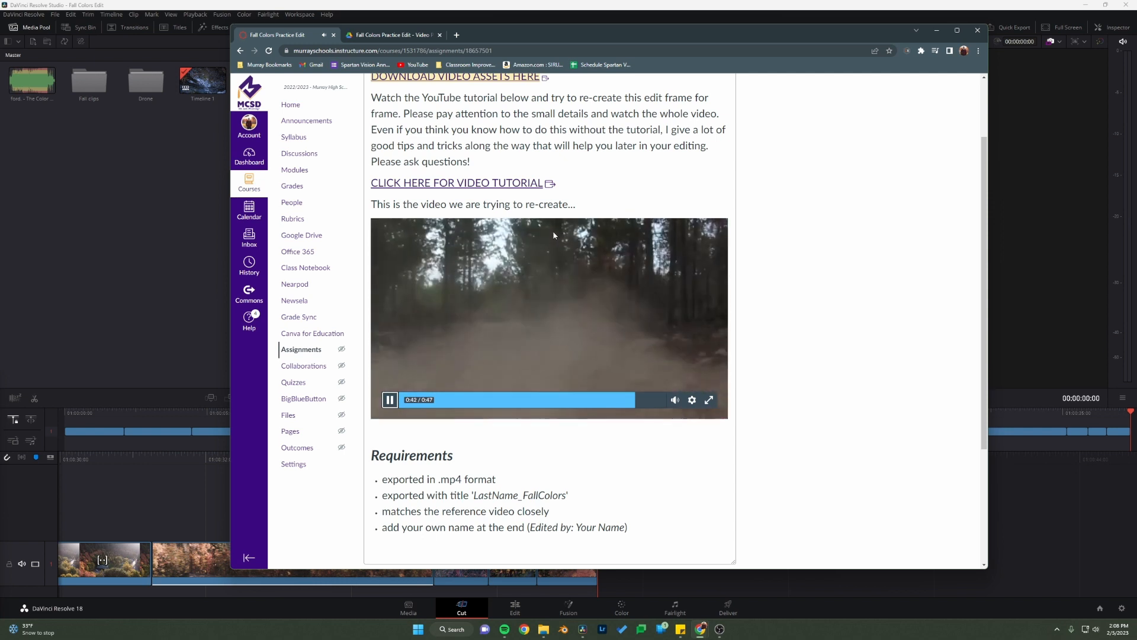
pyautogui.click(390, 399)
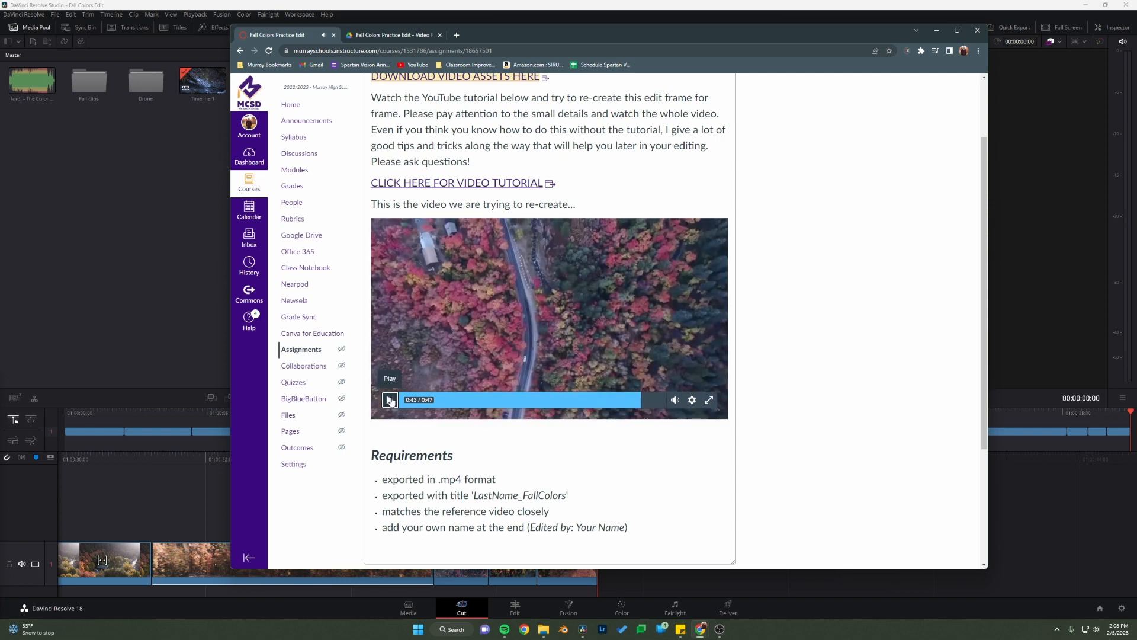
pyautogui.click(107, 288)
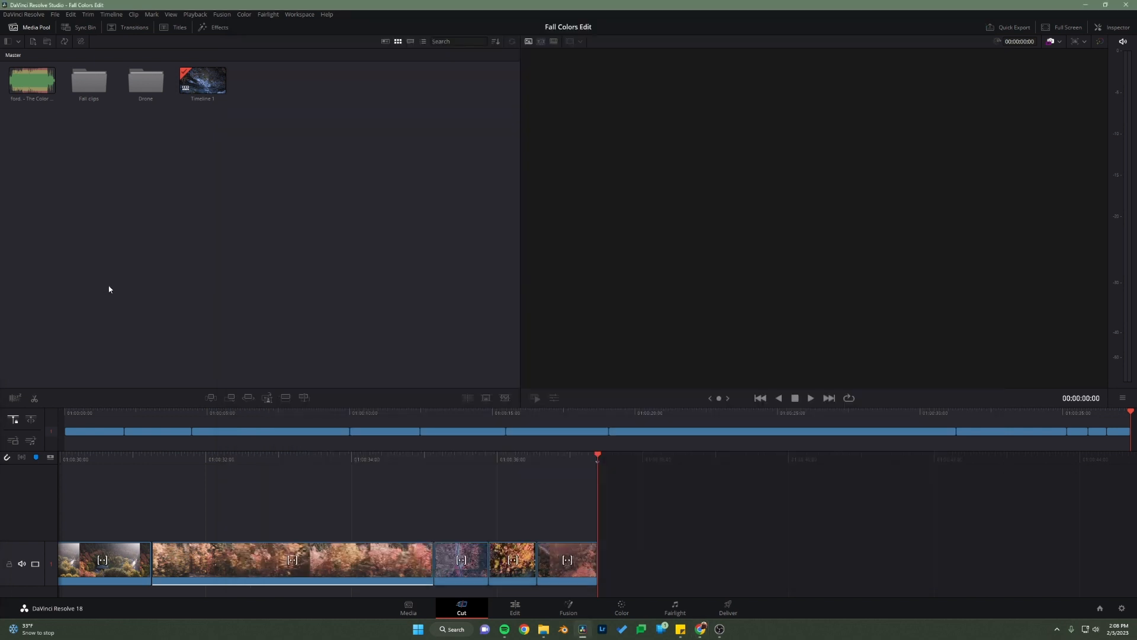
# Step: Open the Drone bin and skim through dji_06.mp4 to look for the next shot
pyautogui.doubleClick(144, 88)
pyautogui.click(203, 80)
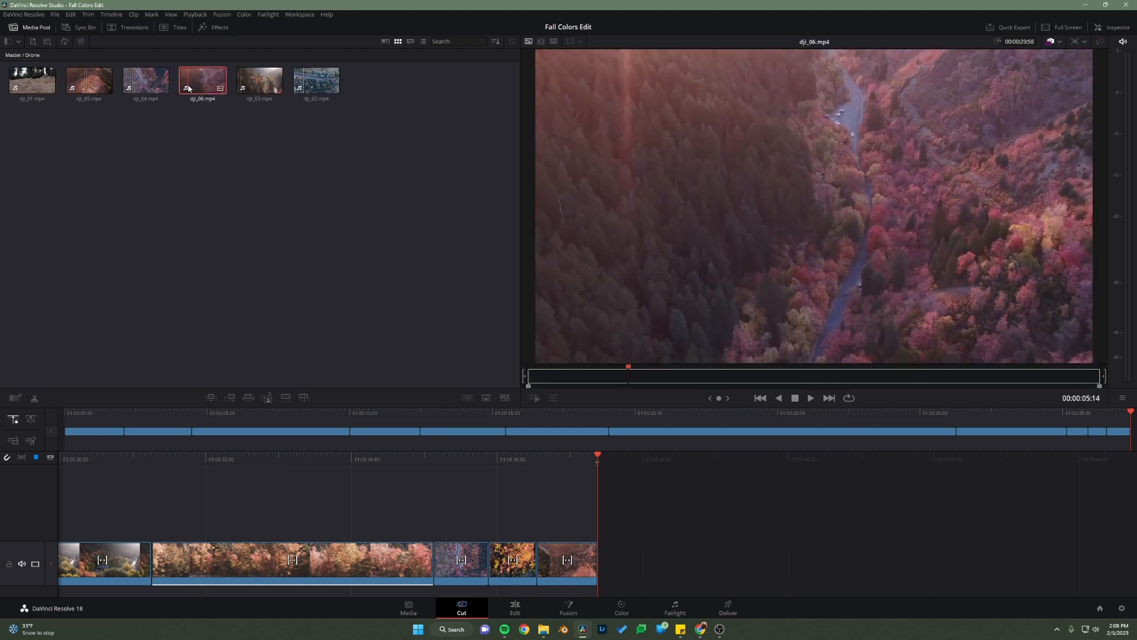
pyautogui.moveTo(557, 377); pyautogui.dragTo(789, 377)
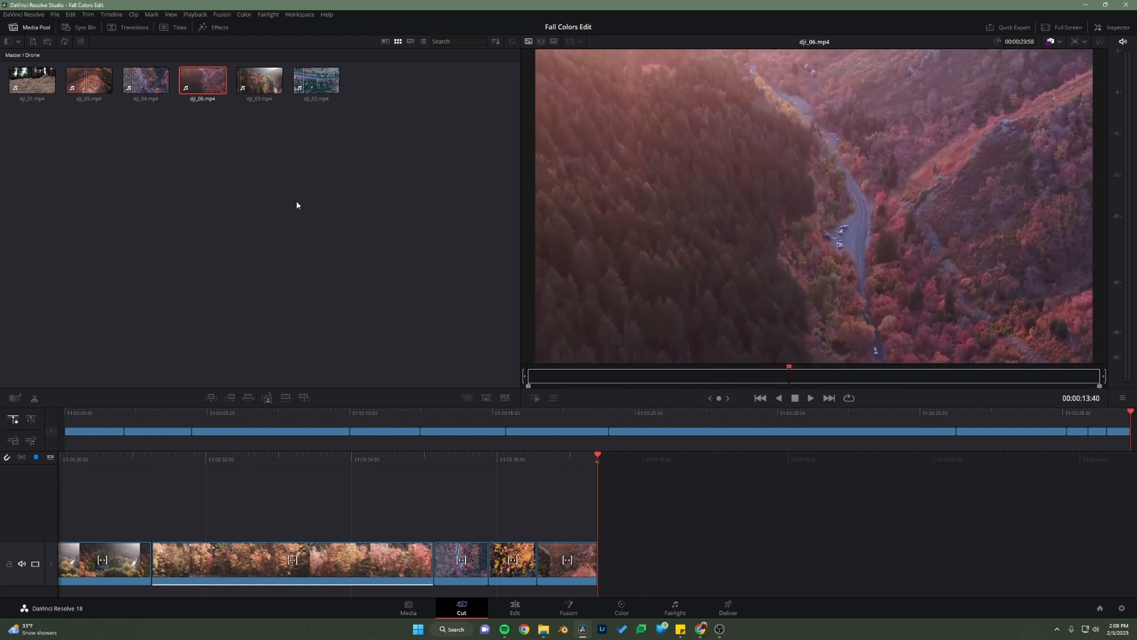
pyautogui.click(151, 89)
# Step: Mark a 00:00:05:26 long section of dji_05.mp4 ending at 00:00:20:22 and append it at the end of the timeline
pyautogui.click(89, 82)
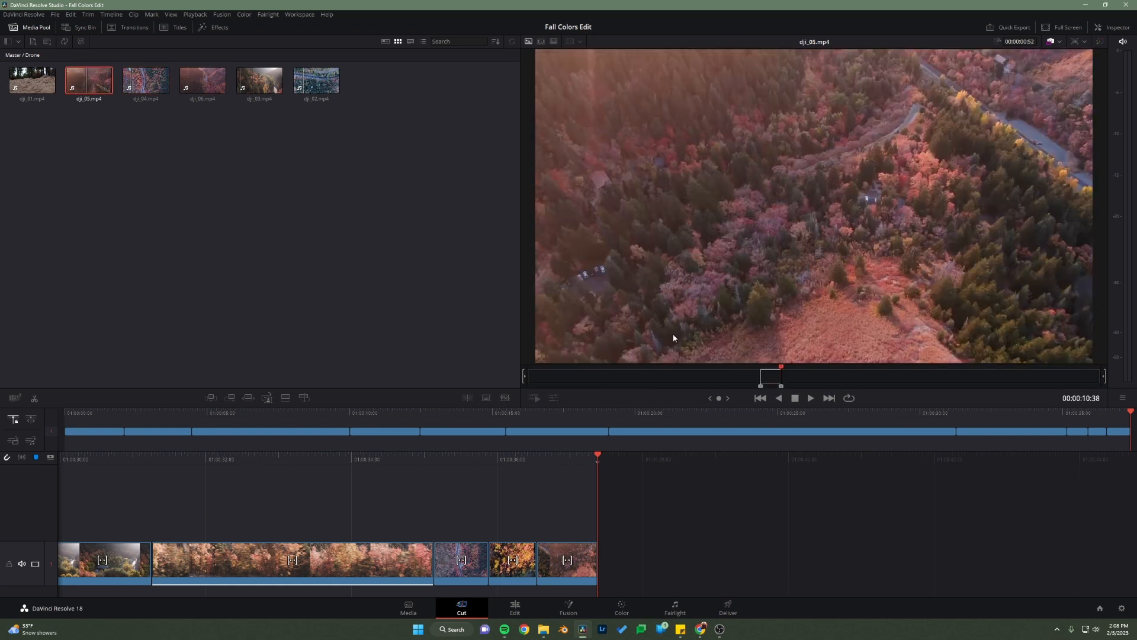
pyautogui.moveTo(781, 378); pyautogui.dragTo(1013, 375)
pyautogui.press('i')
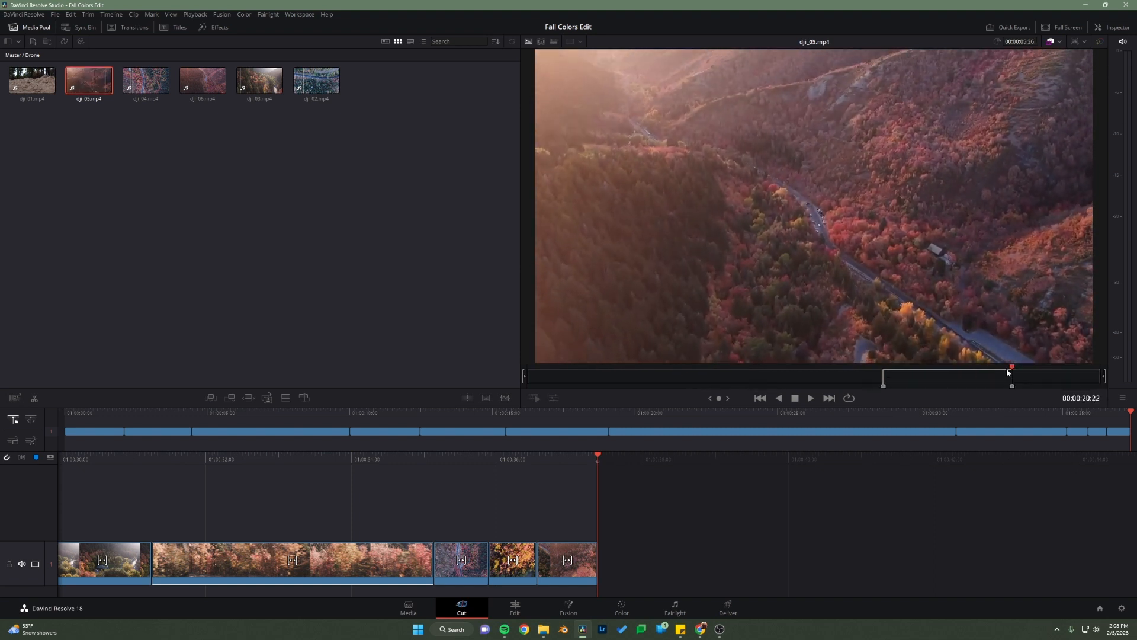
pyautogui.click(230, 398)
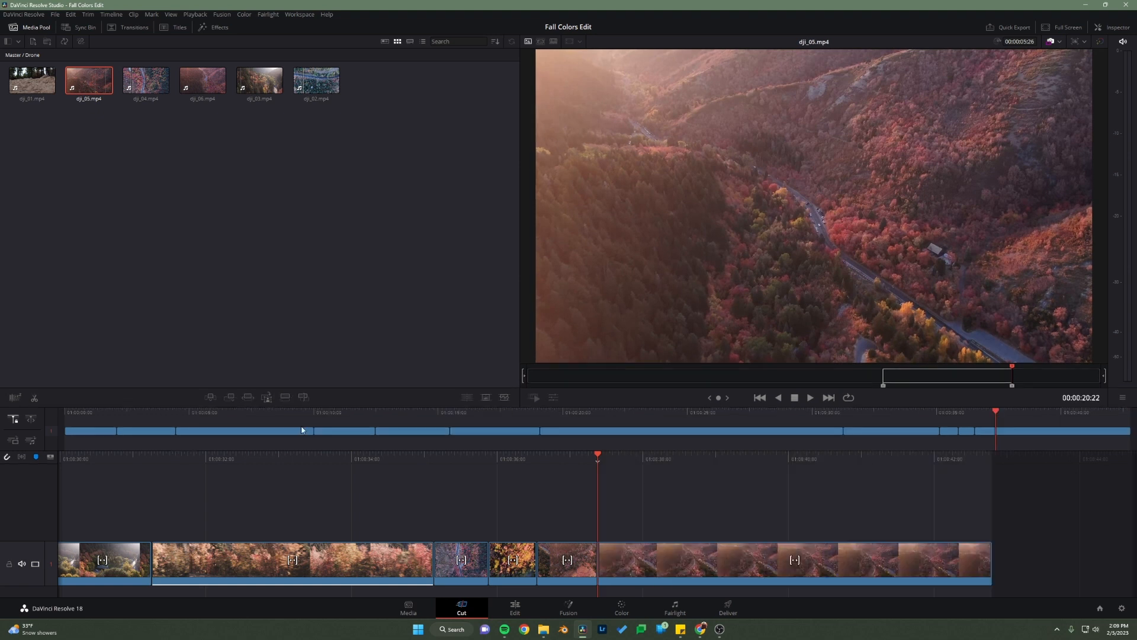
# Step: Mark a 00:00:11:10 long section of dji_06.mp4 ending at 00:00:19:15 and append it after the second dji_05 clip
pyautogui.doubleClick(199, 85)
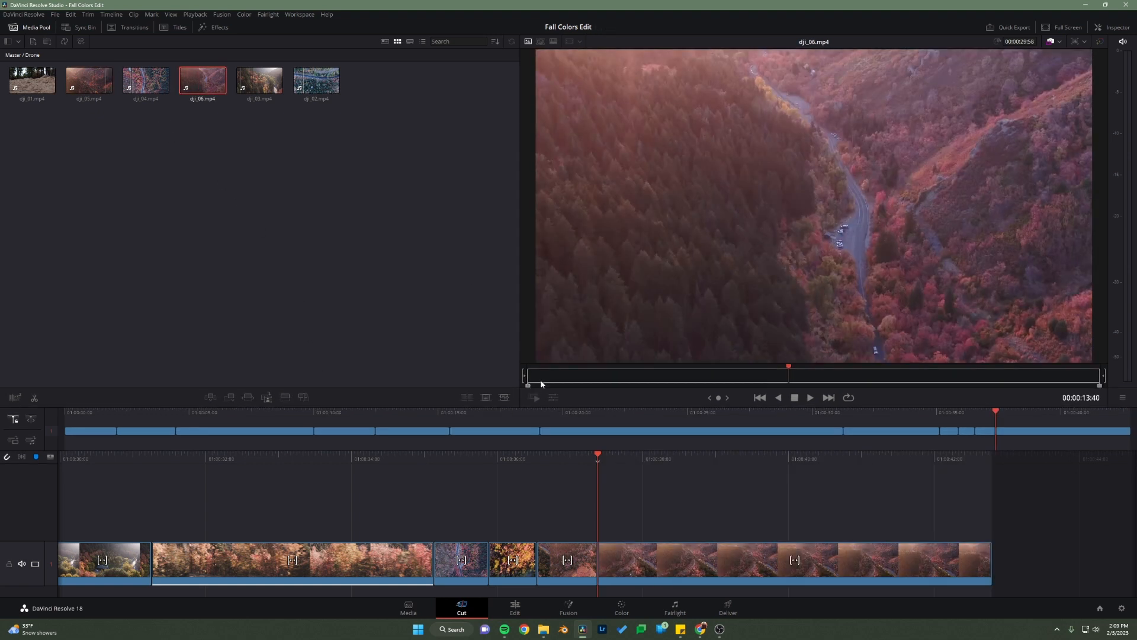
pyautogui.moveTo(541, 382); pyautogui.dragTo(896, 368)
pyautogui.press('i')
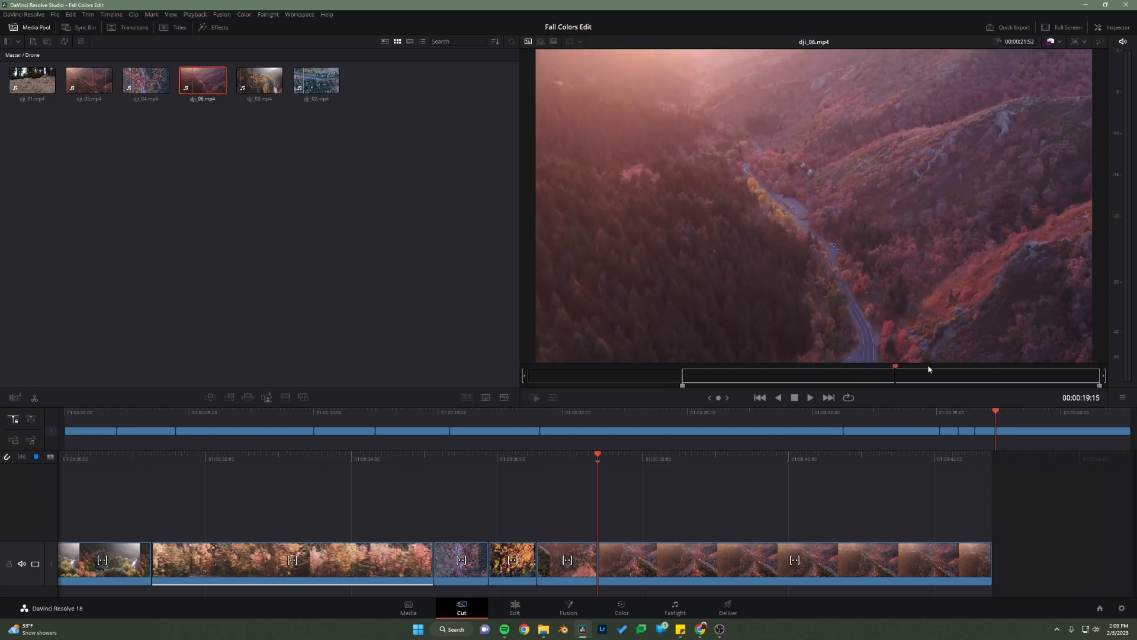
pyautogui.press('o')
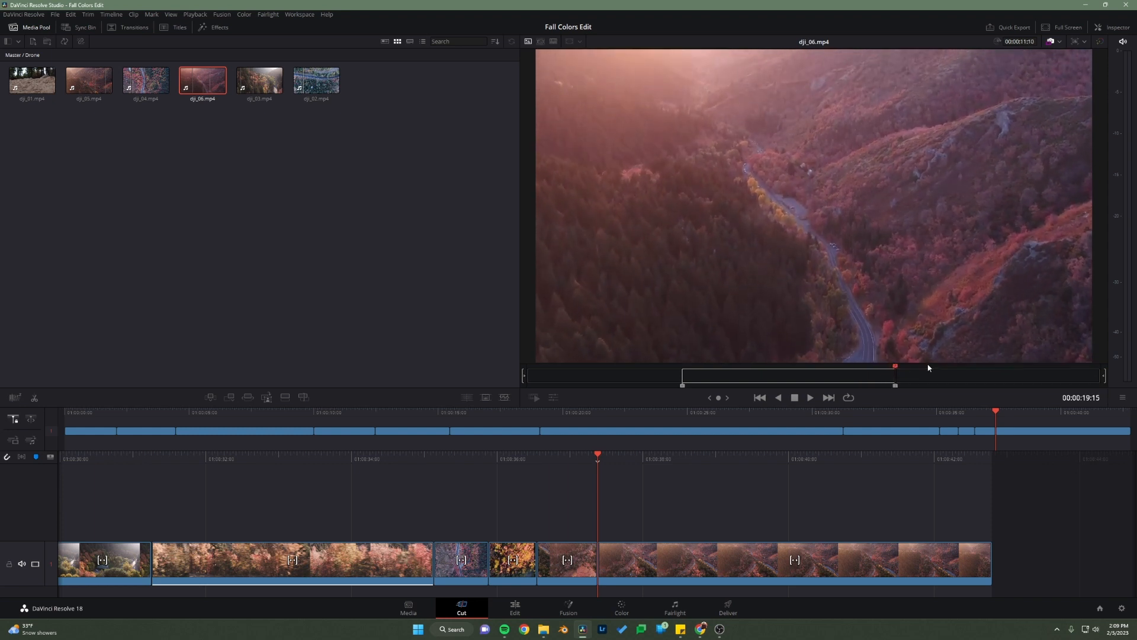
pyautogui.click(233, 399)
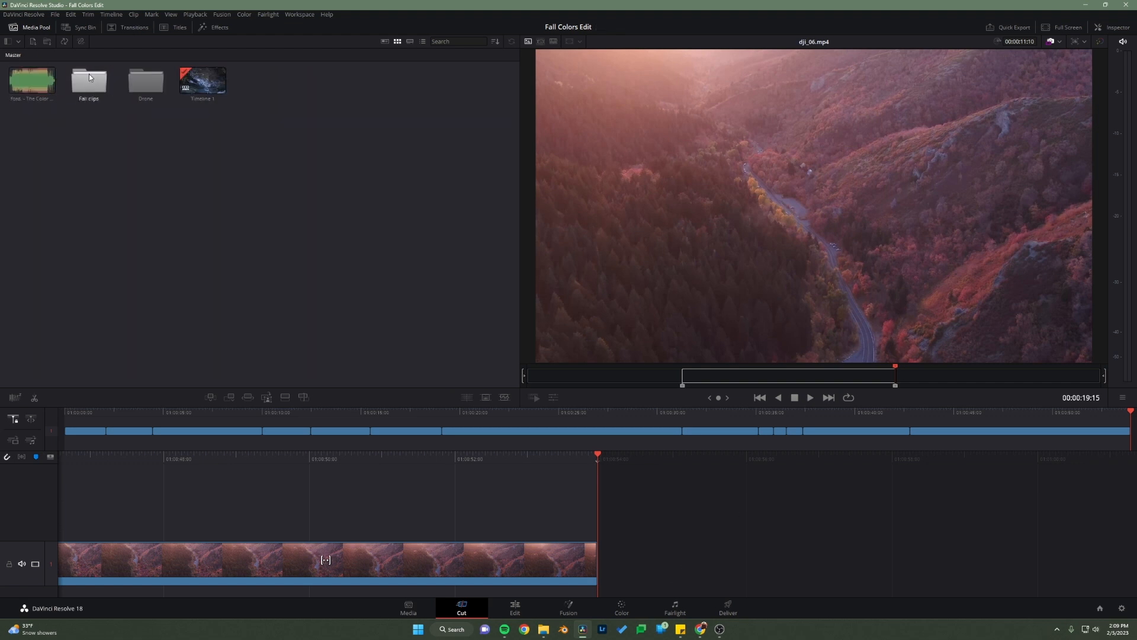
# Step: From the Drone bin, mark a 00:00:01:20 long section of dji_01.mp4 ending at 00:00:05:21 and append it after the dji_06 clip
pyautogui.click(35, 113)
pyautogui.click(30, 87)
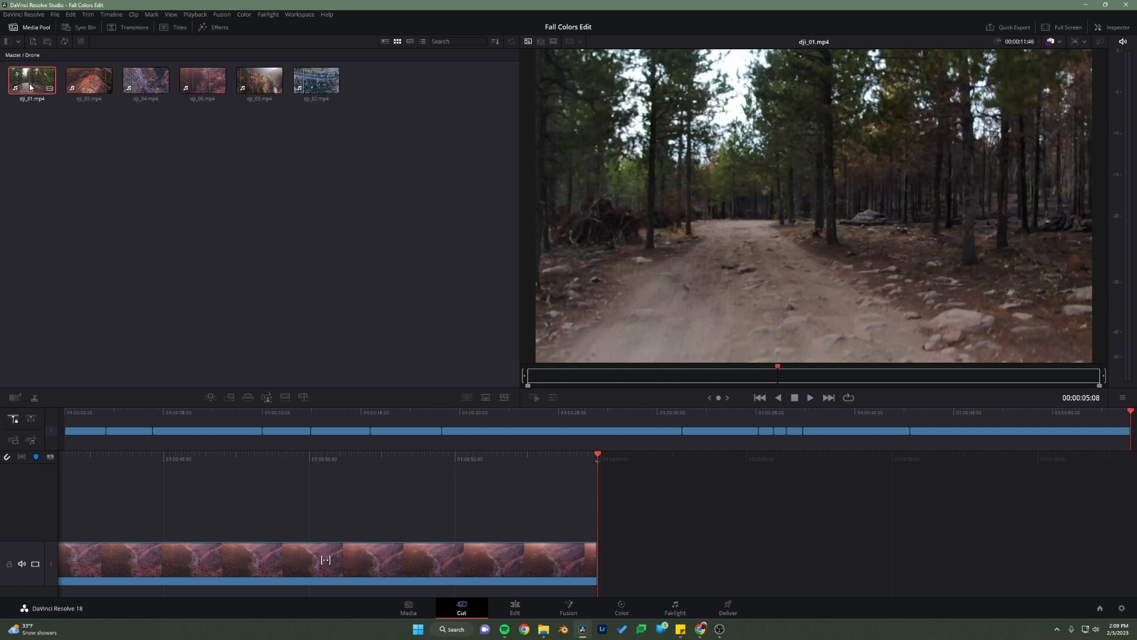
pyautogui.moveTo(548, 382); pyautogui.dragTo(784, 374)
pyautogui.press('i')
pyautogui.press('o')
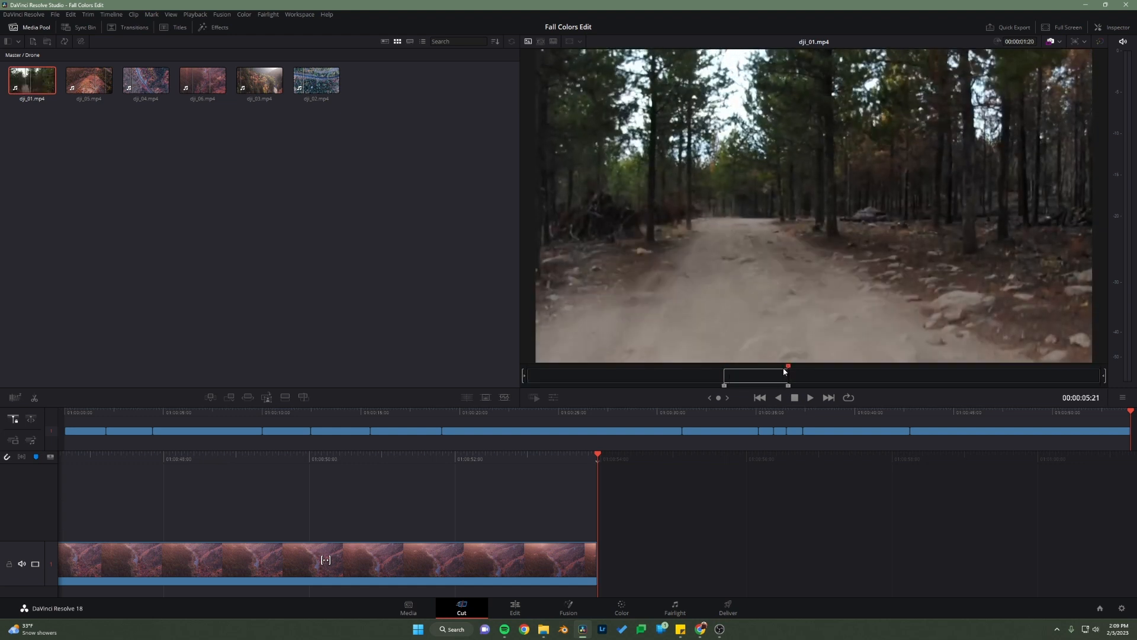
pyautogui.click(230, 397)
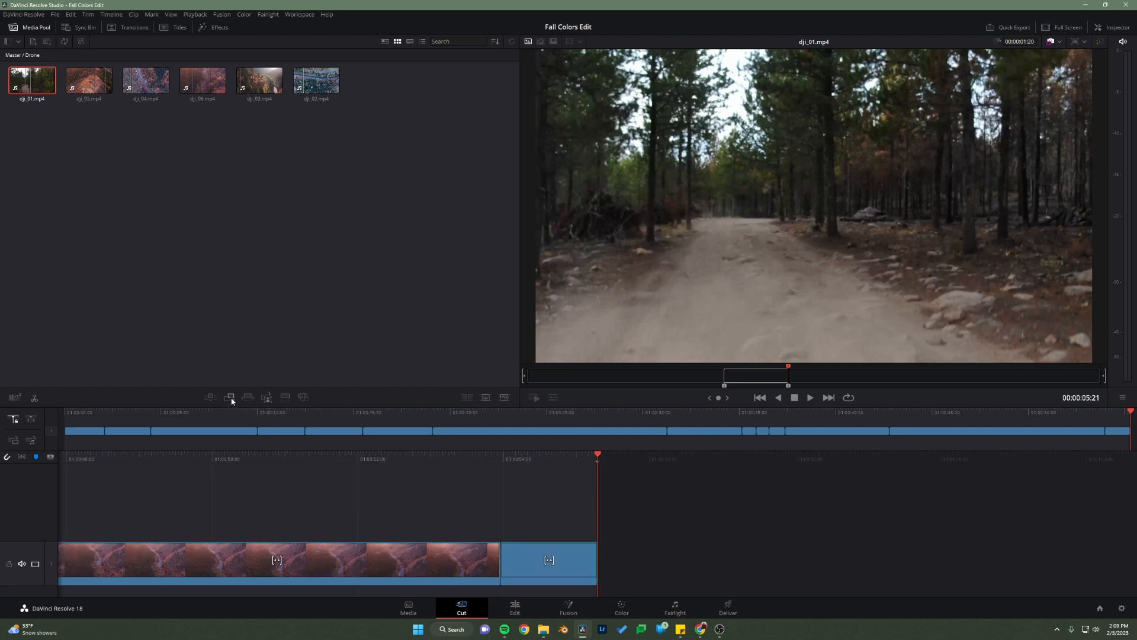
# Step: Switch to the assignment page in Chrome, play the end of the reference video to identify the remaining shots, and return to DaVinci Resolve
pyautogui.click(701, 628)
pyautogui.click(777, 587)
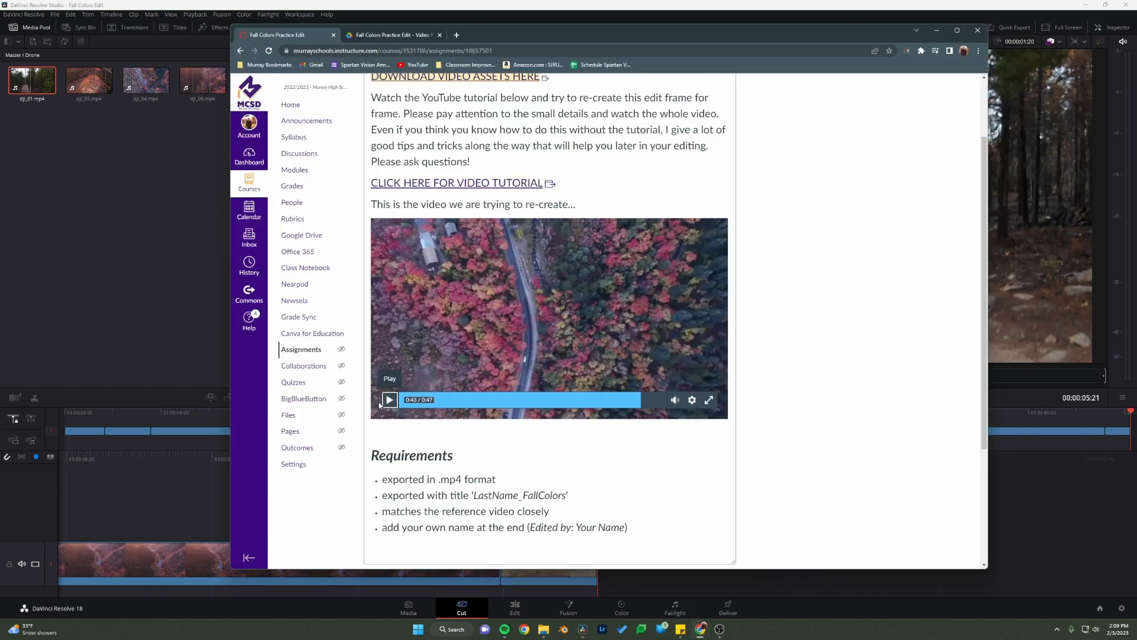
pyautogui.click(604, 400)
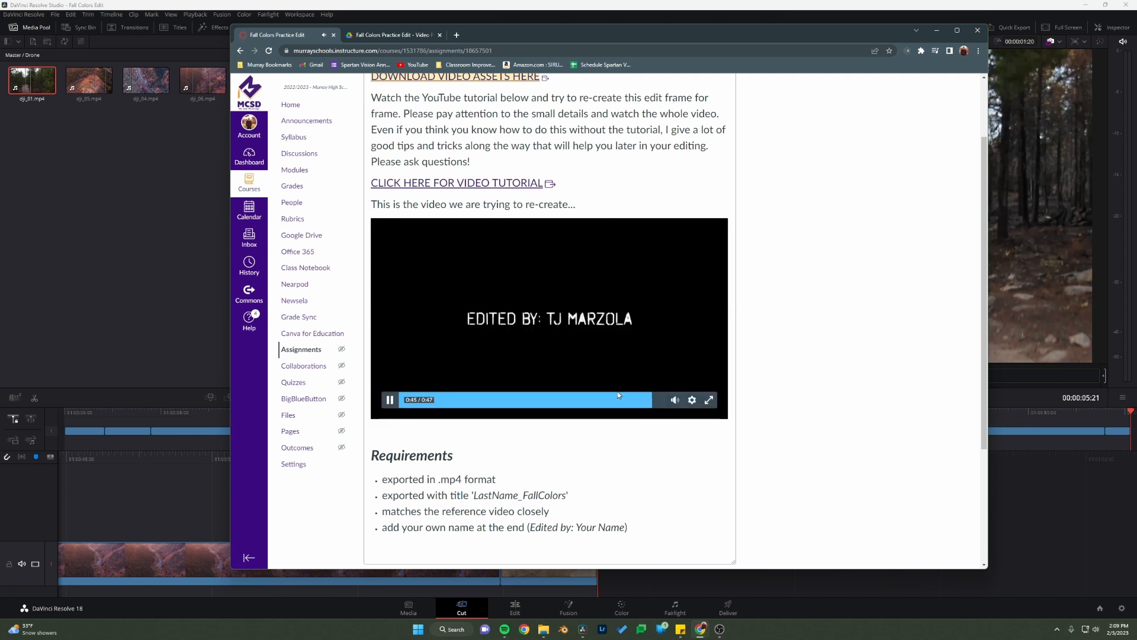
pyautogui.click(609, 400)
pyautogui.click(390, 401)
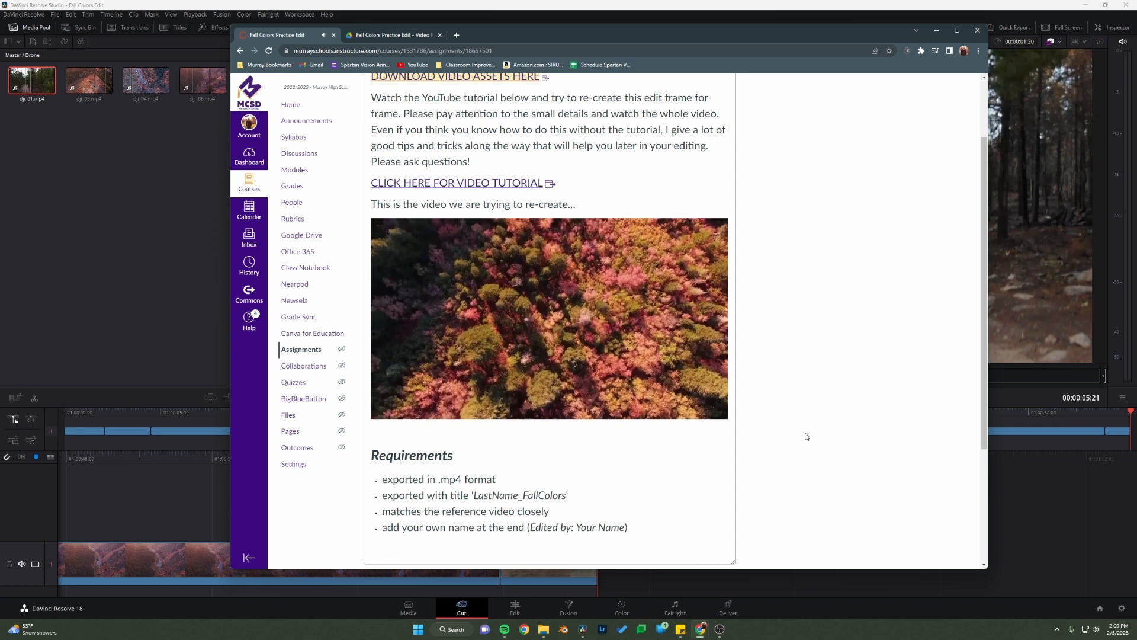
pyautogui.click(389, 400)
pyautogui.click(197, 377)
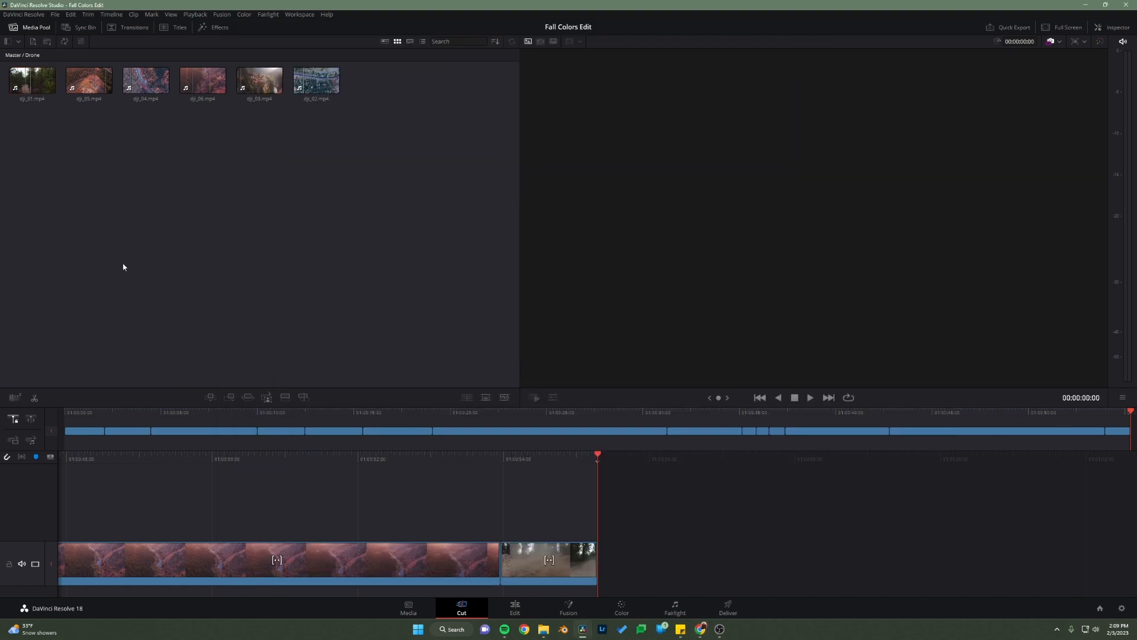
# Step: From the Drone bin, mark a 00:00:01:49 long section of dji_04.mp4 ending at 00:00:15:25 and append it after the dji_01 clip
pyautogui.click(22, 54)
pyautogui.click(39, 67)
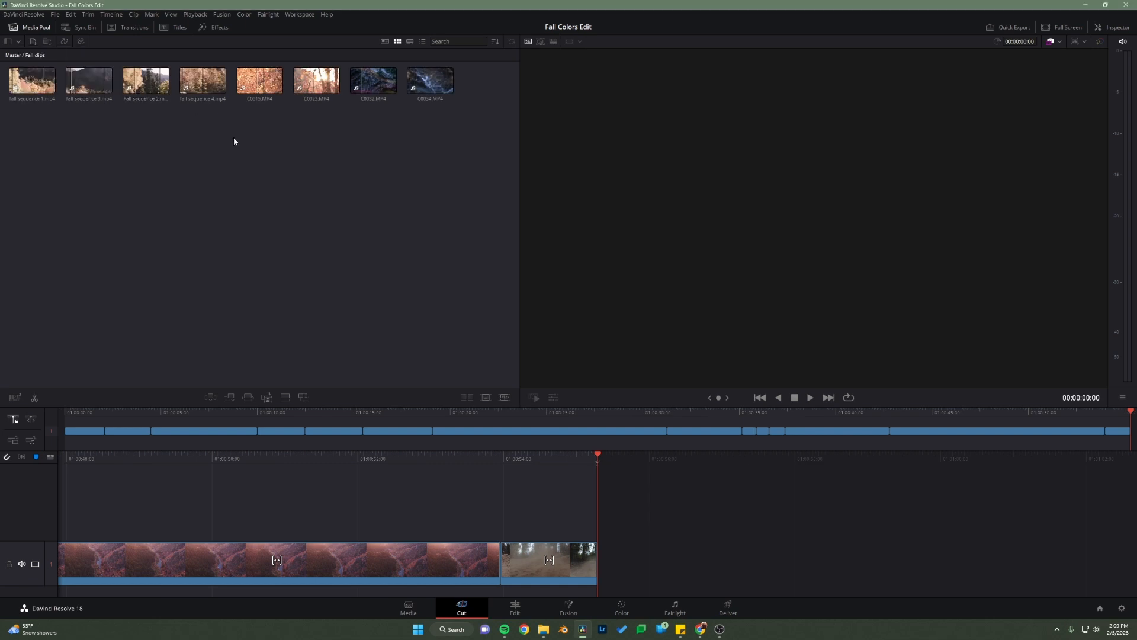
pyautogui.click(24, 55)
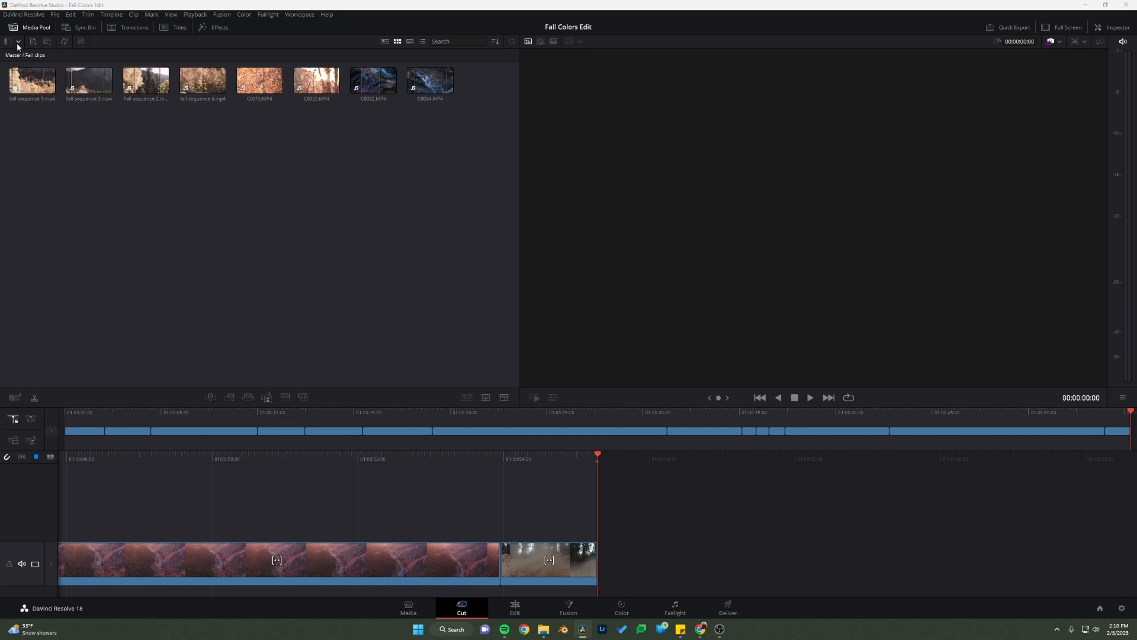
pyautogui.click(37, 80)
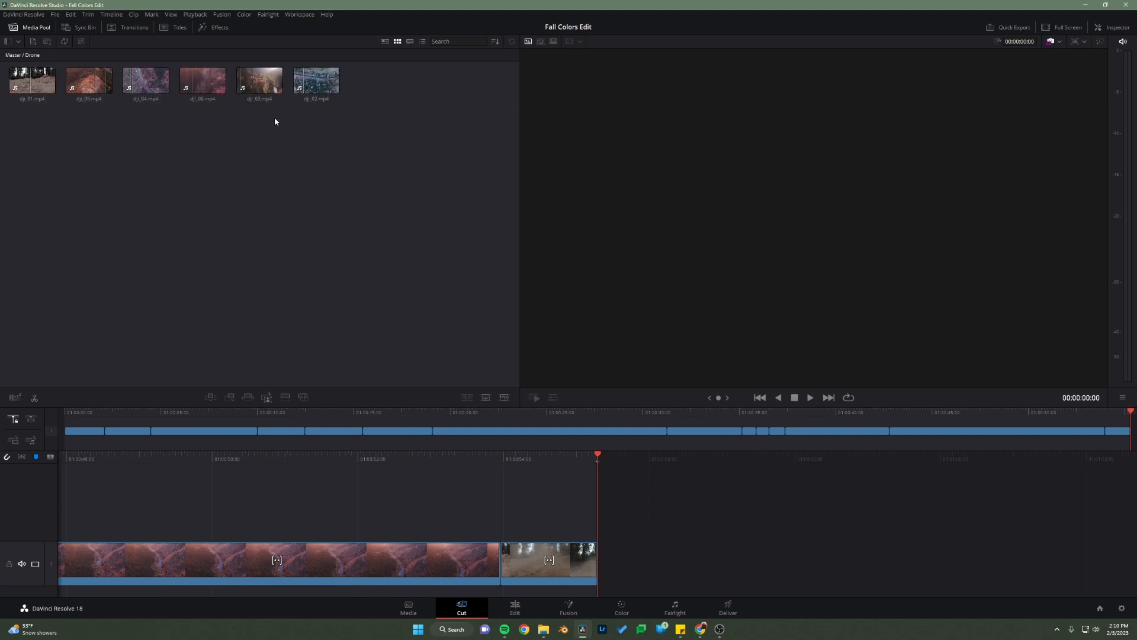
pyautogui.click(145, 80)
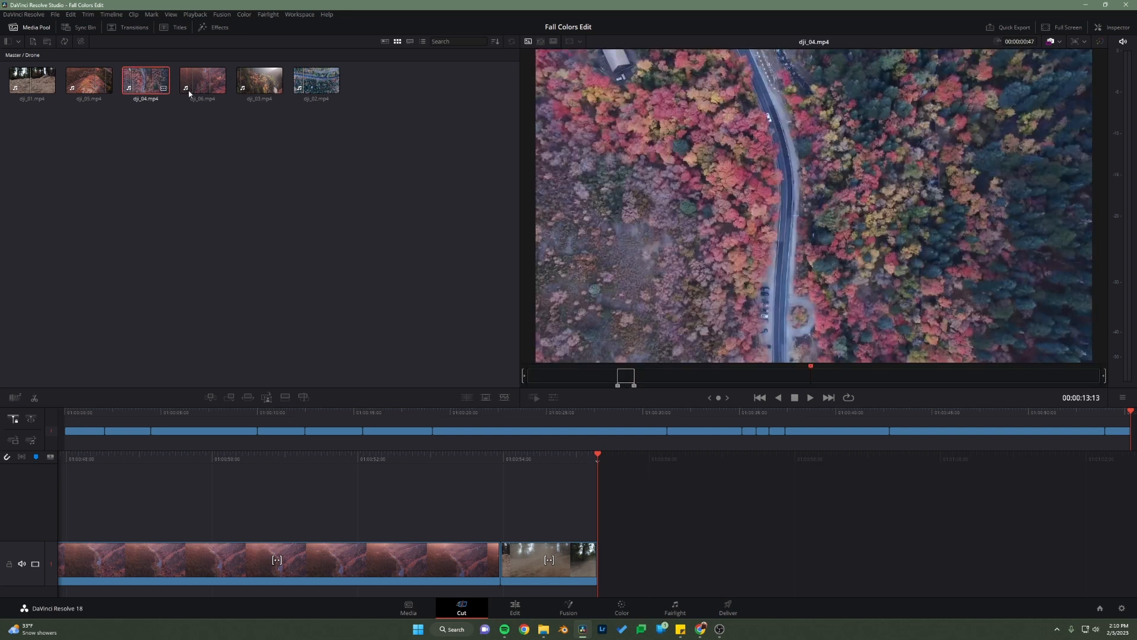
pyautogui.moveTo(650, 381); pyautogui.dragTo(859, 369)
pyautogui.press('i')
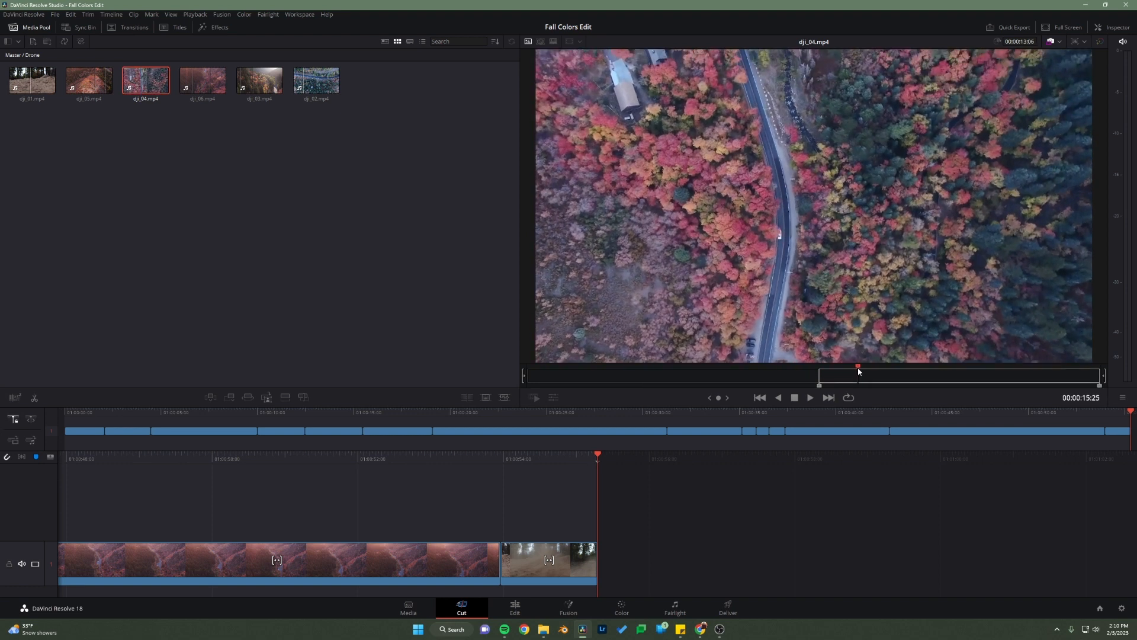
pyautogui.press('o')
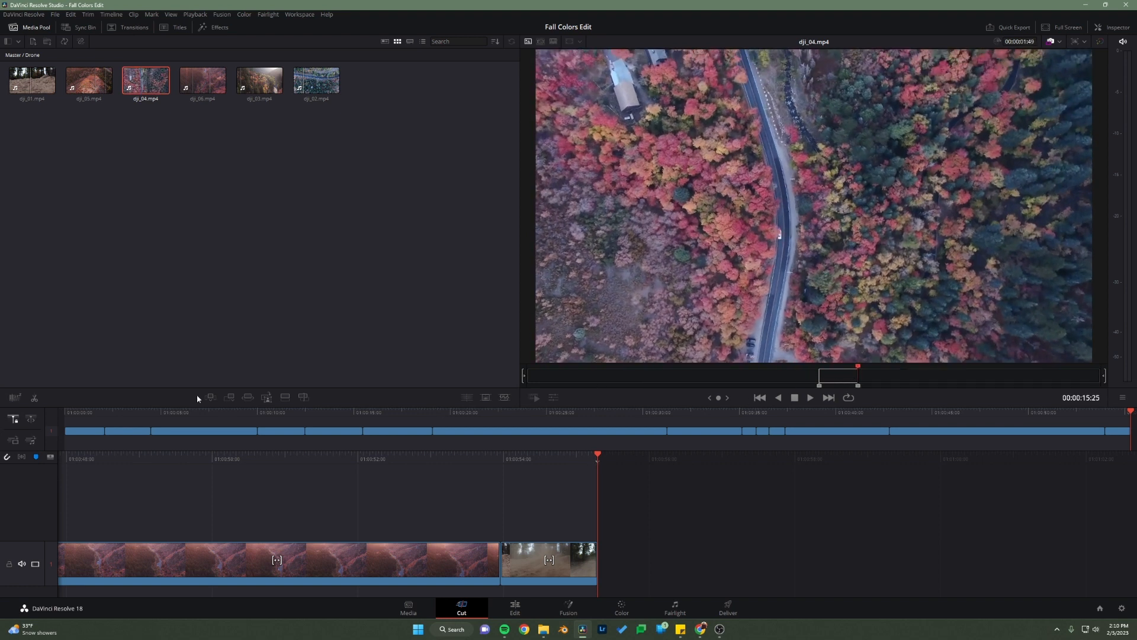
pyautogui.click(231, 398)
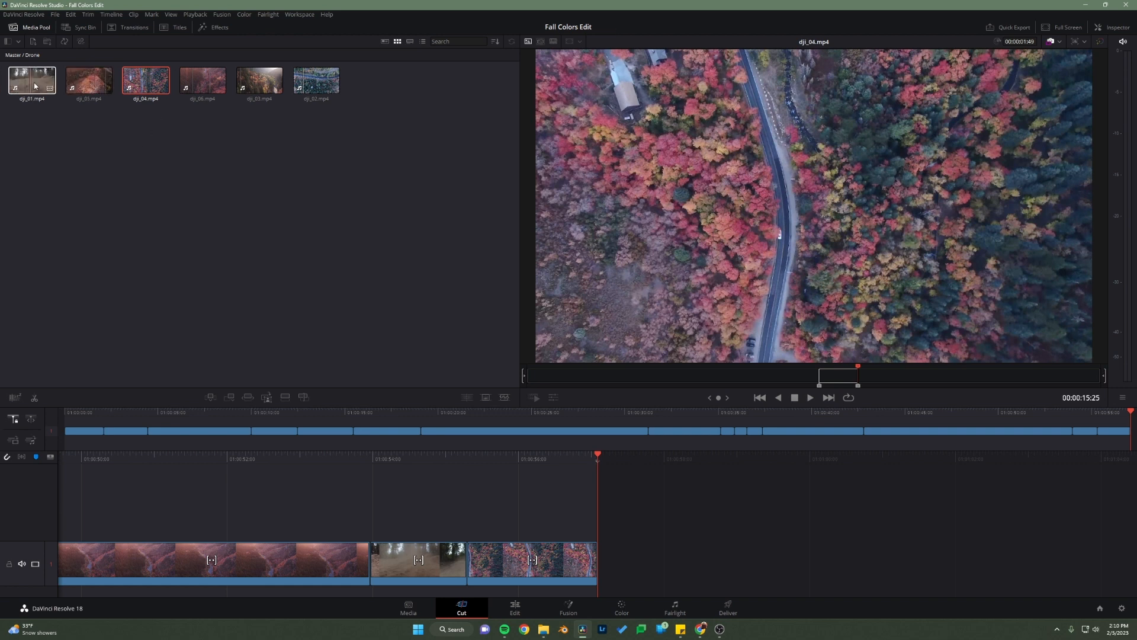
# Step: Skim dji_03.mp4, mark a 00:00:04:03 long section of dji_02.mp4 ending at 00:00:31:11, and append it after the last dji_04 clip
pyautogui.click(259, 90)
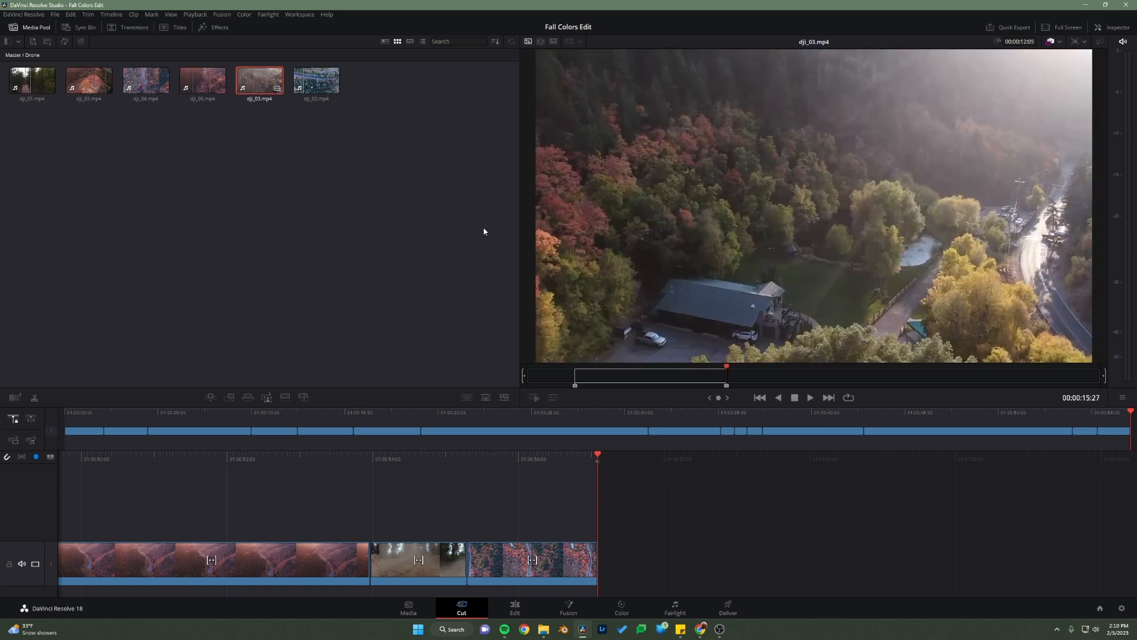
pyautogui.moveTo(634, 380); pyautogui.dragTo(1090, 395)
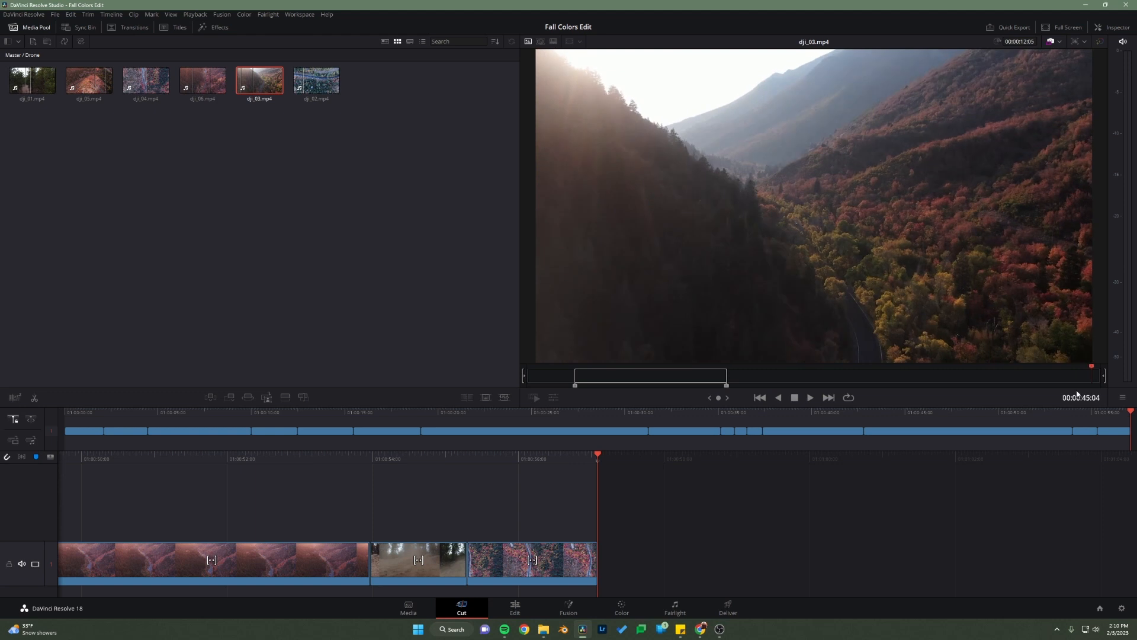
pyautogui.click(313, 87)
pyautogui.moveTo(683, 379)
pyautogui.mouseDown()
pyautogui.moveTo(856, 386)
pyautogui.moveTo(779, 392)
pyautogui.moveTo(800, 395)
pyautogui.moveTo(823, 393)
pyautogui.moveTo(829, 372)
pyautogui.moveTo(861, 371)
pyautogui.mouseUp()
pyautogui.press('i')
pyautogui.press('o')
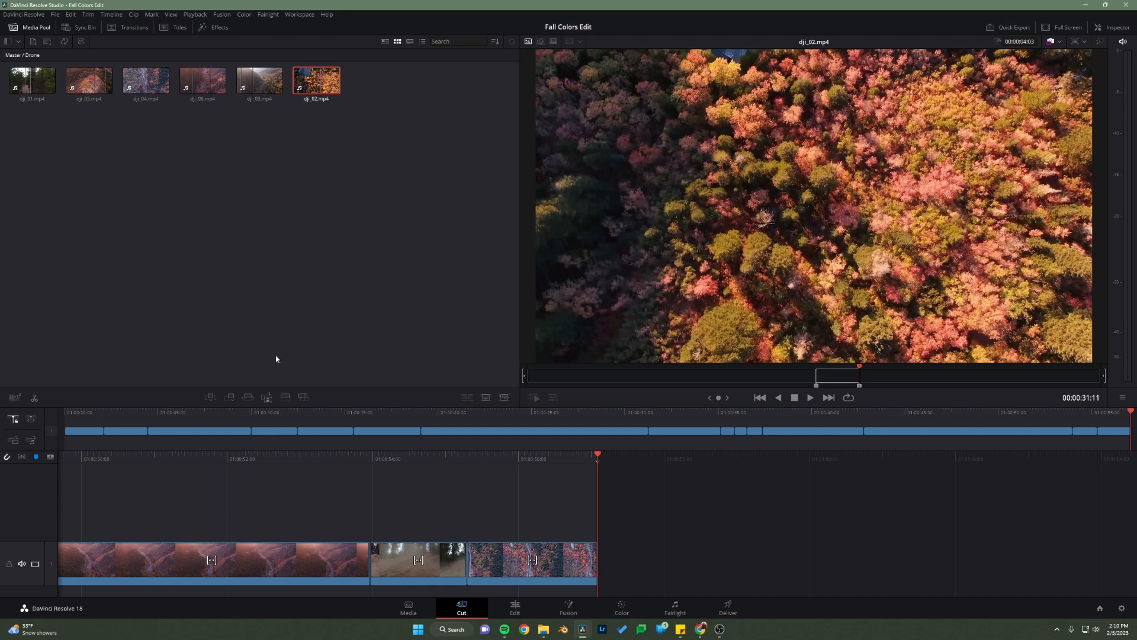
pyautogui.click(231, 397)
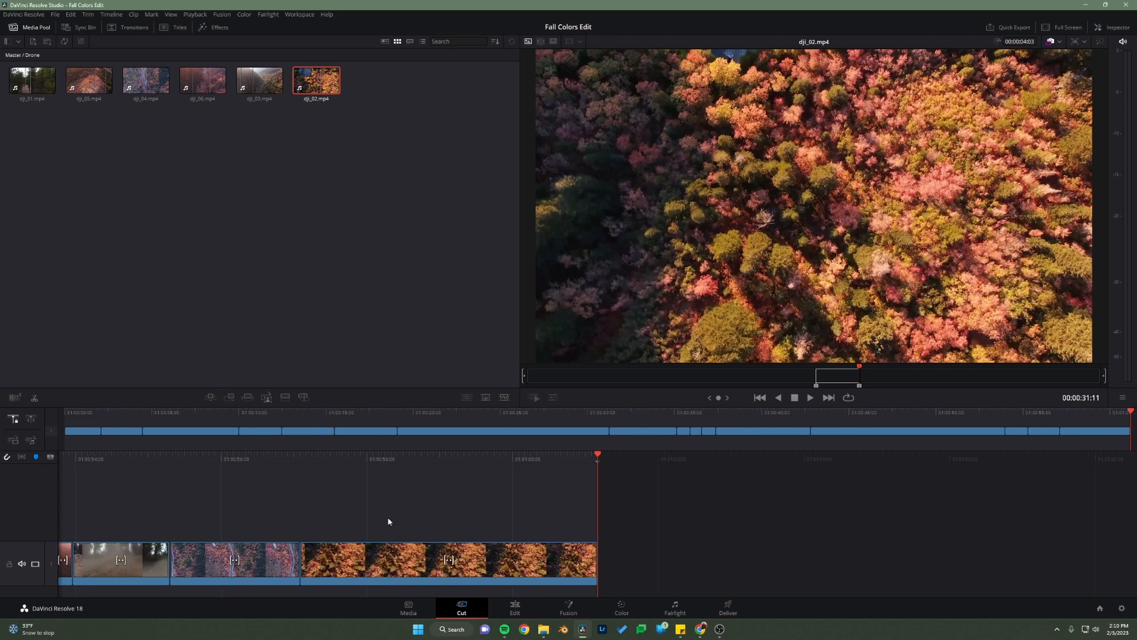
# Step: Move the playhead back to the start of the timeline to review the assembled edit
pyautogui.moveTo(1132, 415); pyautogui.dragTo(41, 432)
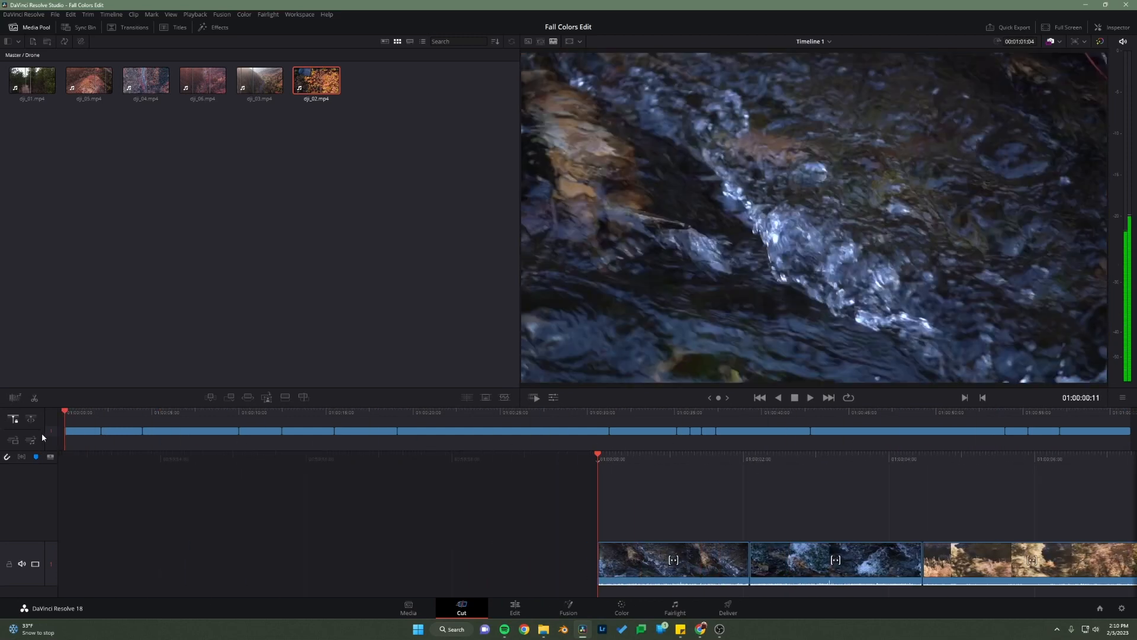
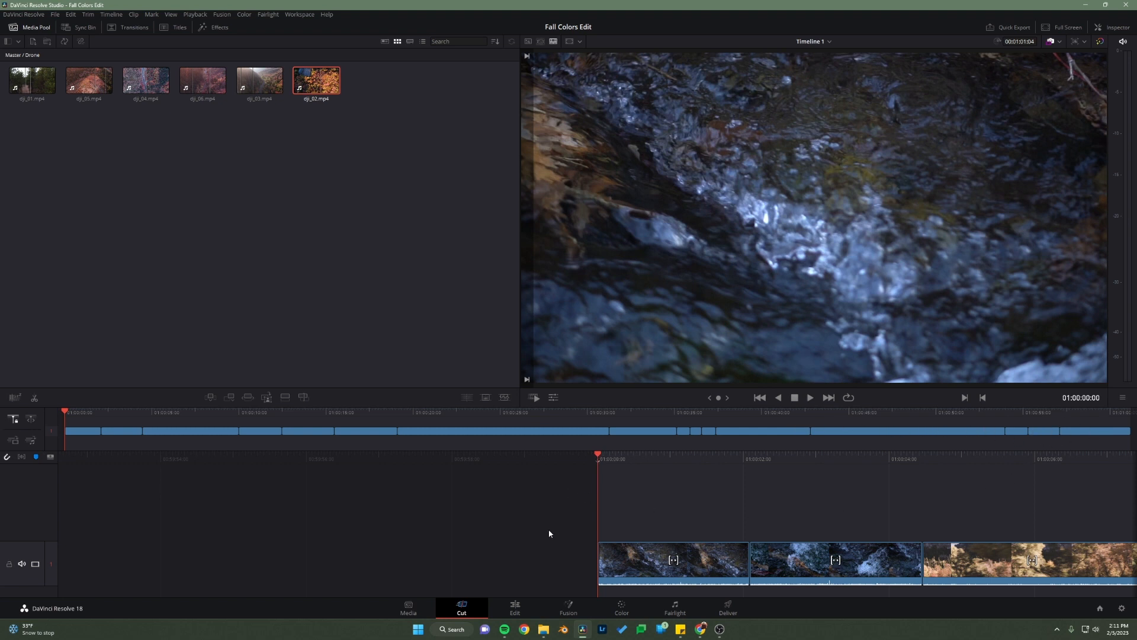
# Step: Switch to the Edit page and place the song The Color of Nothing from the Master bin under the video, starting at the timeline's beginning
pyautogui.click(512, 611)
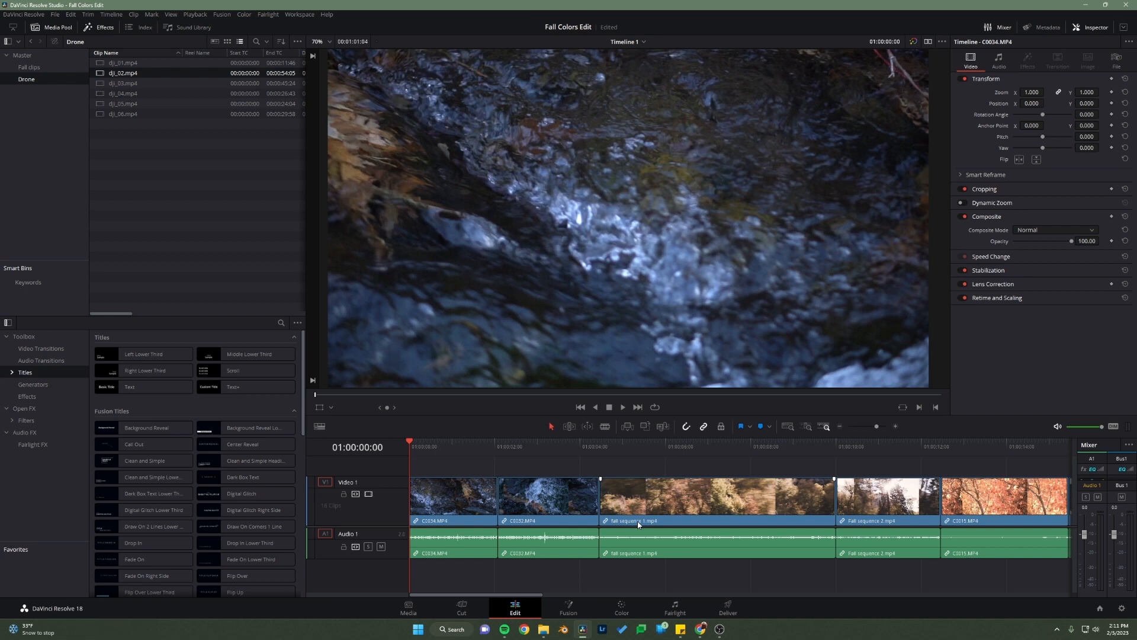
pyautogui.moveTo(450, 595)
pyautogui.mouseDown()
pyautogui.moveTo(467, 598)
pyautogui.moveTo(426, 601)
pyautogui.moveTo(914, 600)
pyautogui.moveTo(460, 603)
pyautogui.mouseUp()
pyautogui.click(69, 126)
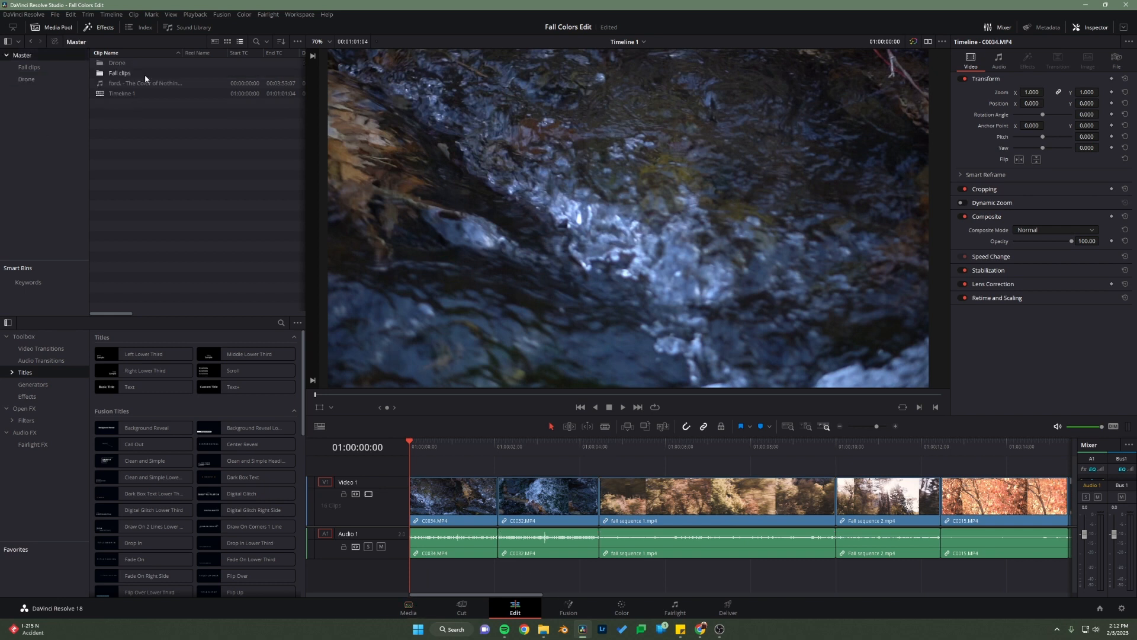
pyautogui.moveTo(137, 83); pyautogui.dragTo(213, 157)
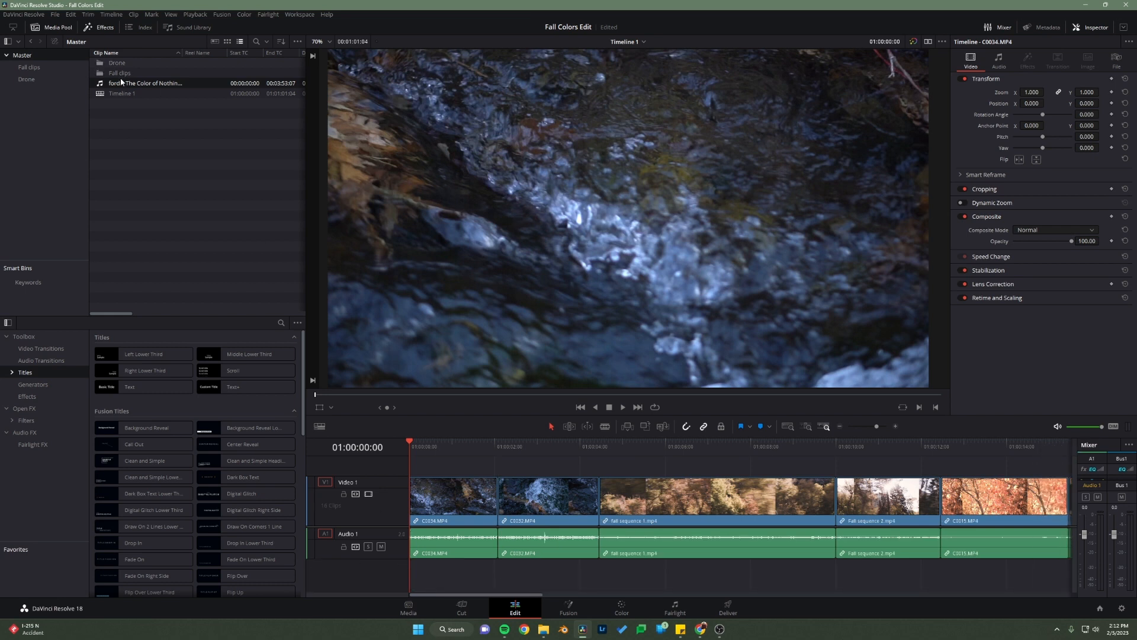
pyautogui.moveTo(121, 83); pyautogui.dragTo(506, 599)
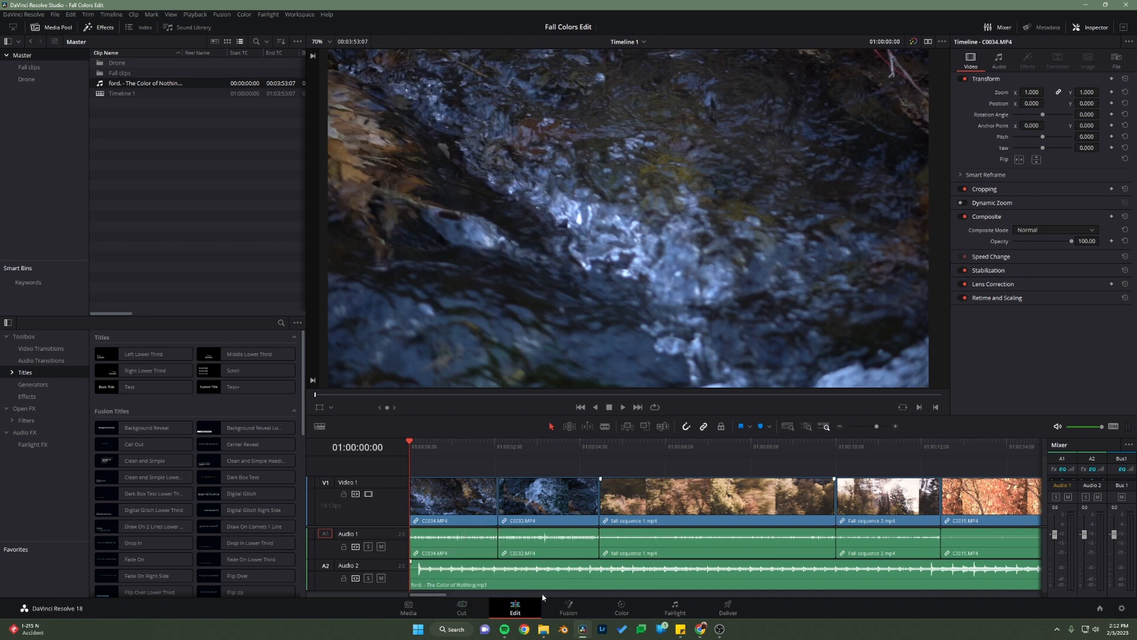
# Step: Split the song at 01:01:01:04, where the last video clip ends, and delete the excess part
pyautogui.moveTo(436, 594); pyautogui.dragTo(562, 602)
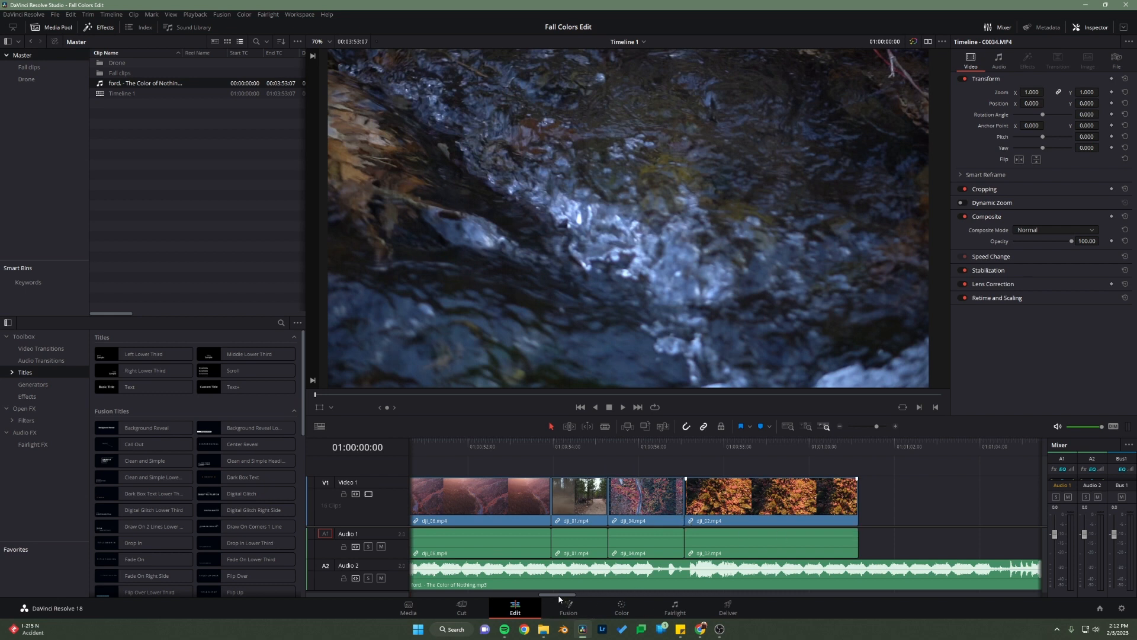
pyautogui.moveTo(558, 599); pyautogui.dragTo(572, 600)
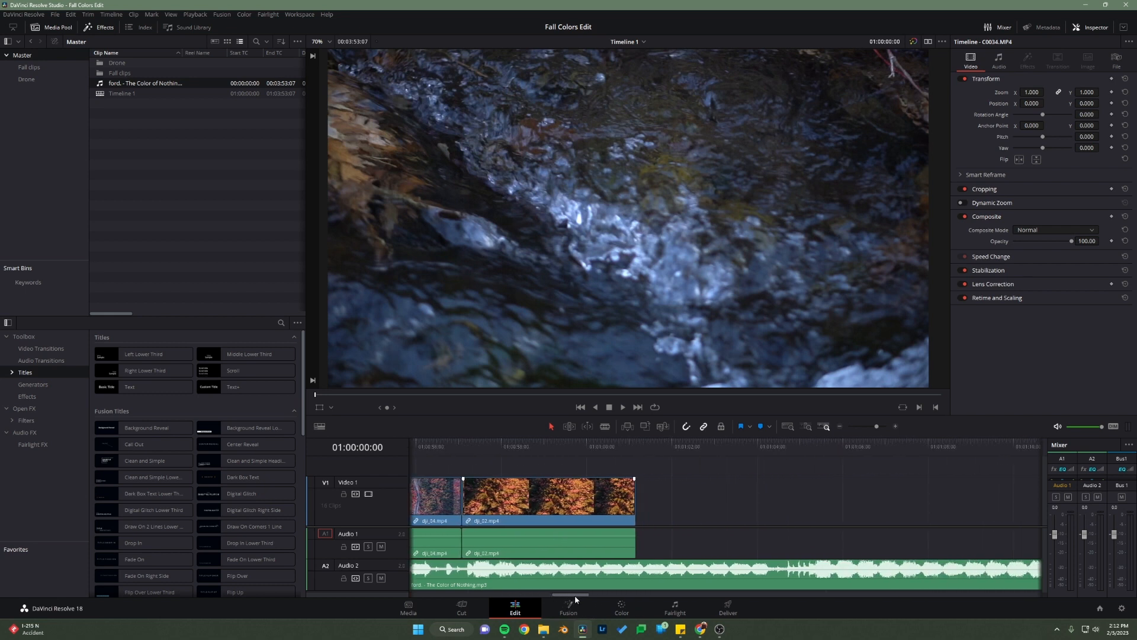
pyautogui.click(605, 426)
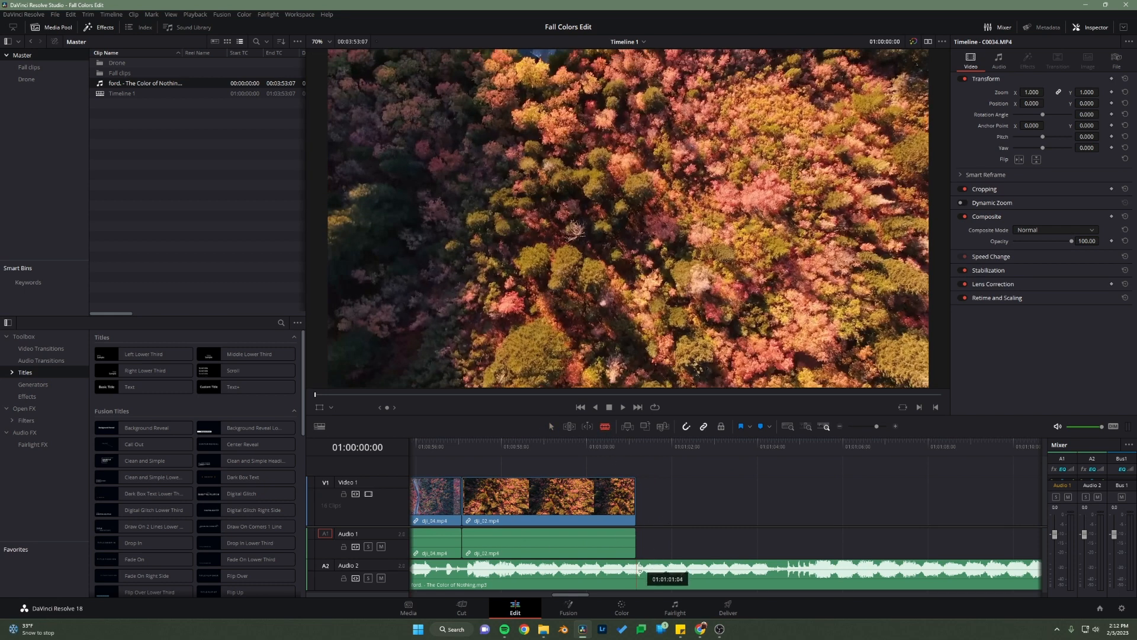
pyautogui.click(638, 574)
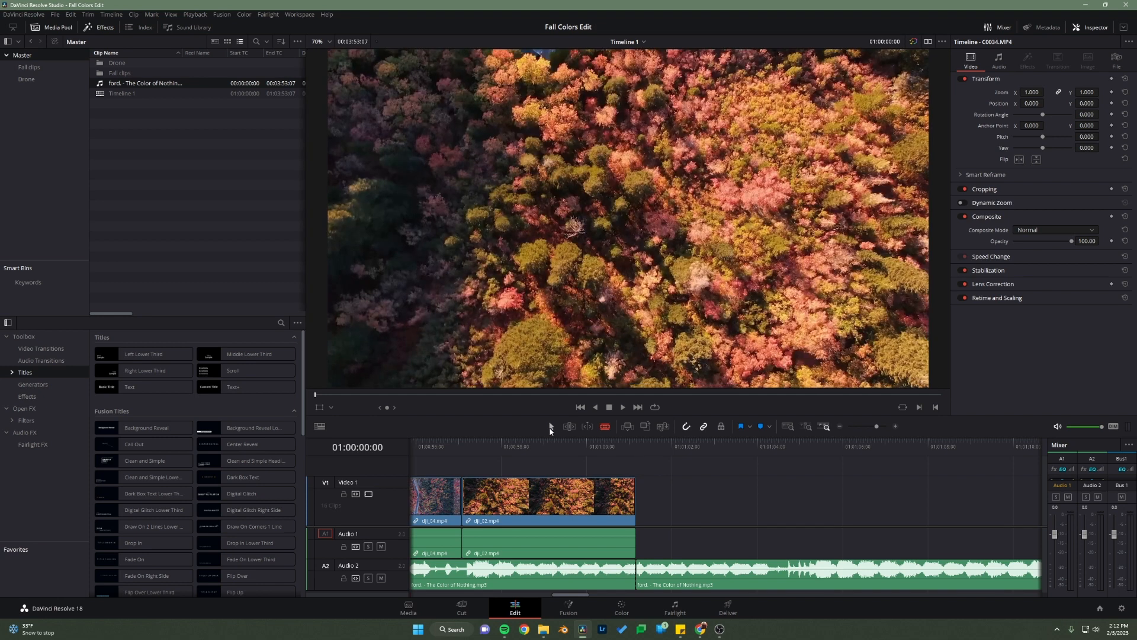
pyautogui.click(552, 427)
pyautogui.click(685, 580)
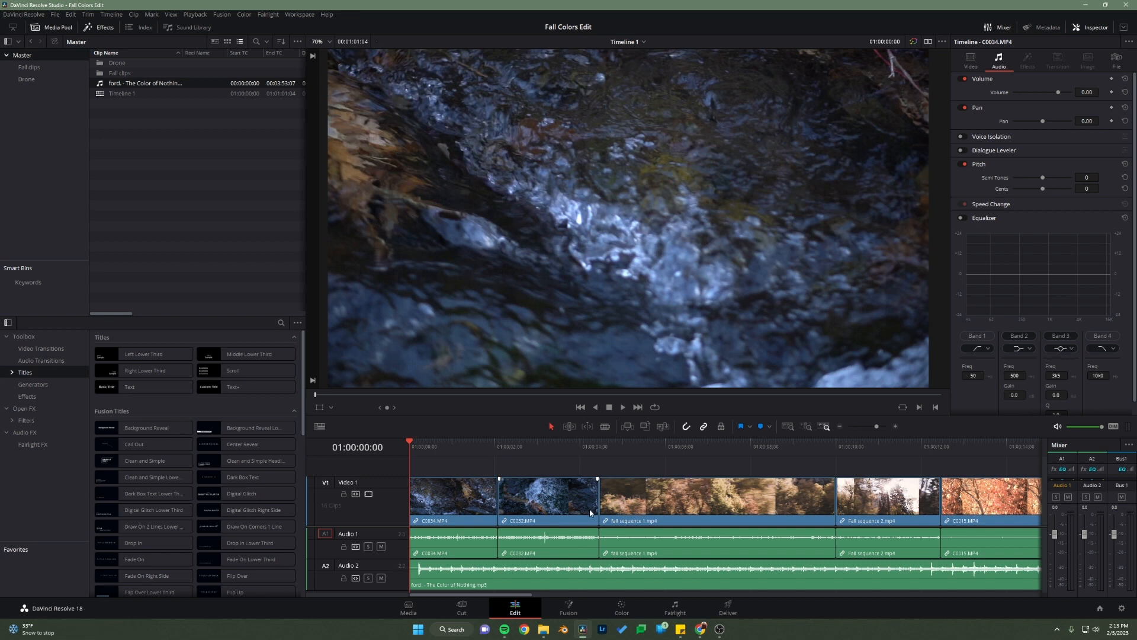
# Step: Examine the timeline at different zoom levels, comparing Full Extent Zoom with Detail Zoom, and finish with the whole edit in view
pyautogui.scroll(-5, 588, 511)
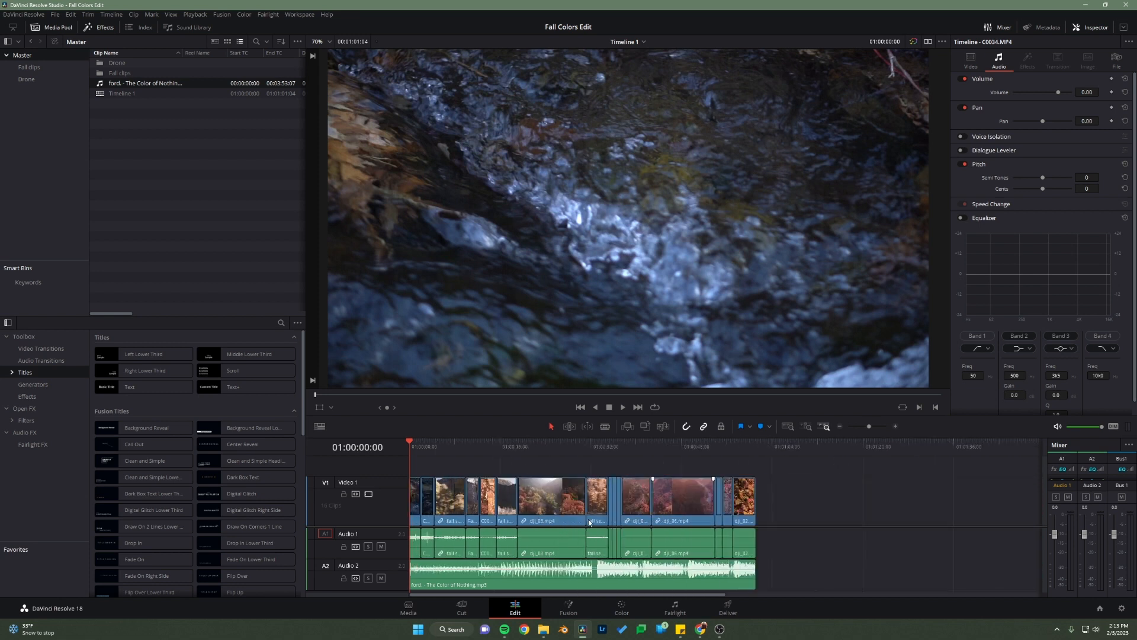
pyautogui.scroll(5, 591, 518)
pyautogui.scroll(-3, 587, 522)
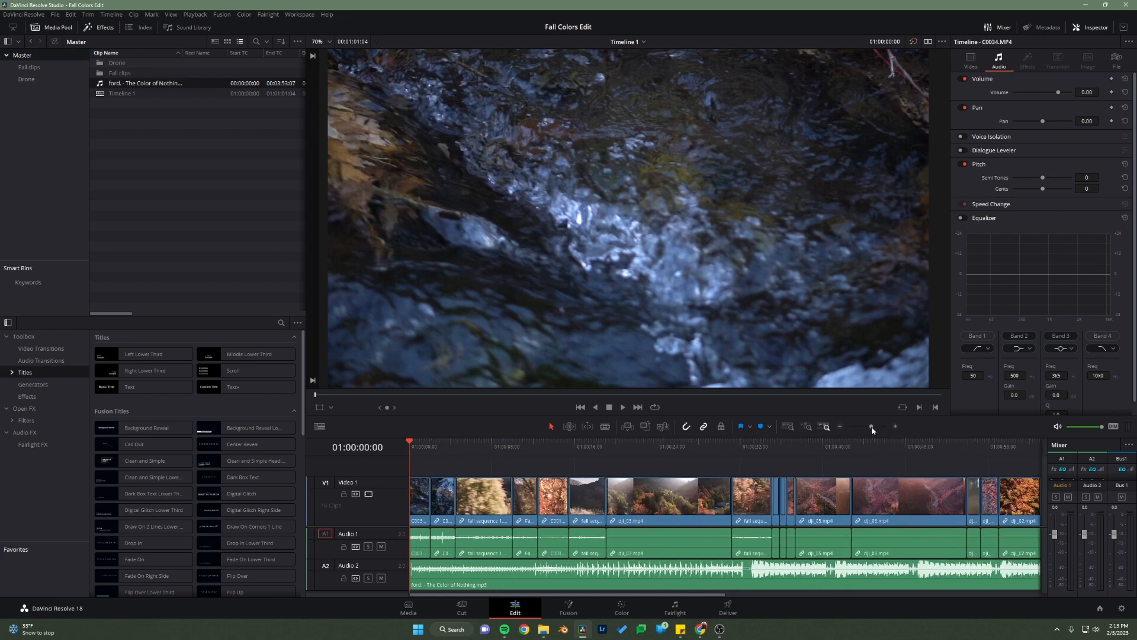
pyautogui.moveTo(872, 430); pyautogui.dragTo(869, 429)
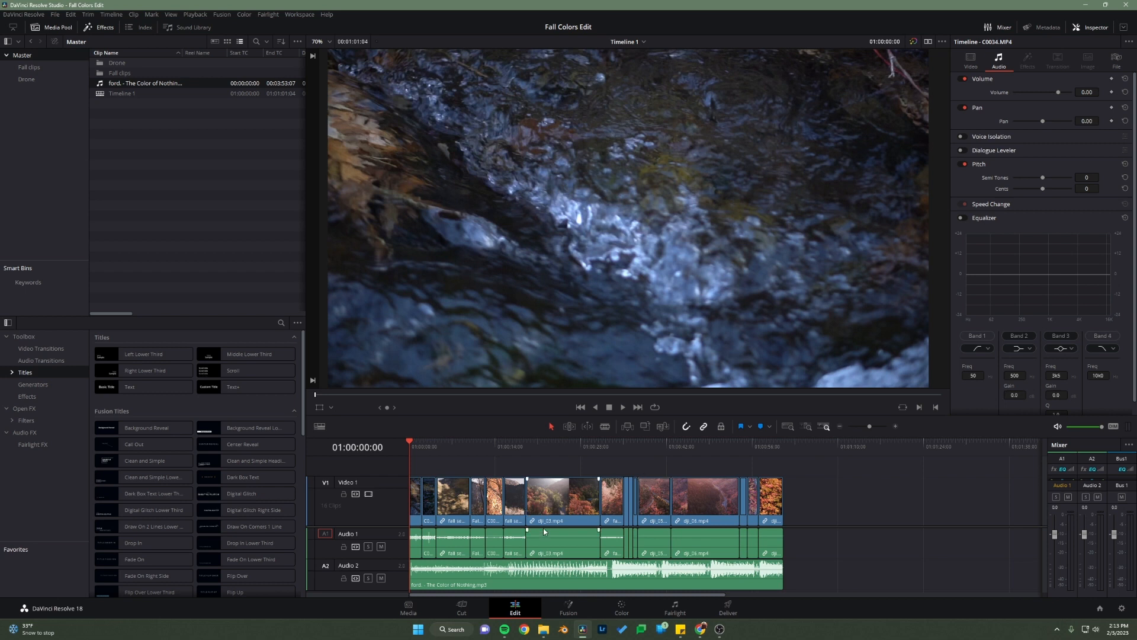
pyautogui.scroll(5, 545, 531)
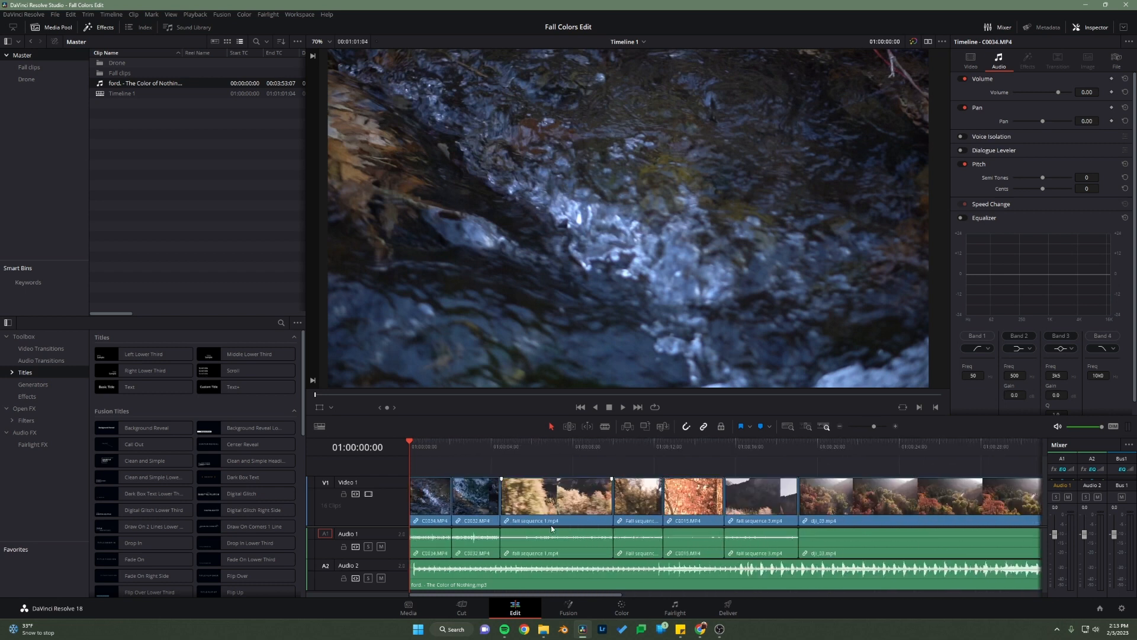
pyautogui.scroll(-3, 551, 529)
pyautogui.scroll(1, 549, 526)
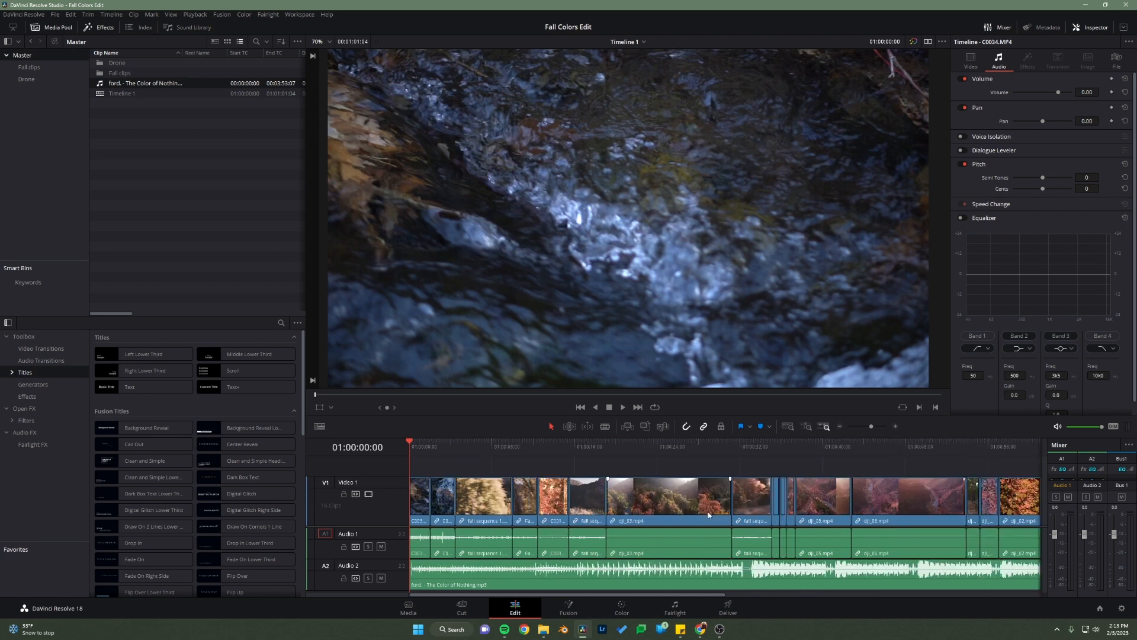
pyautogui.click(789, 429)
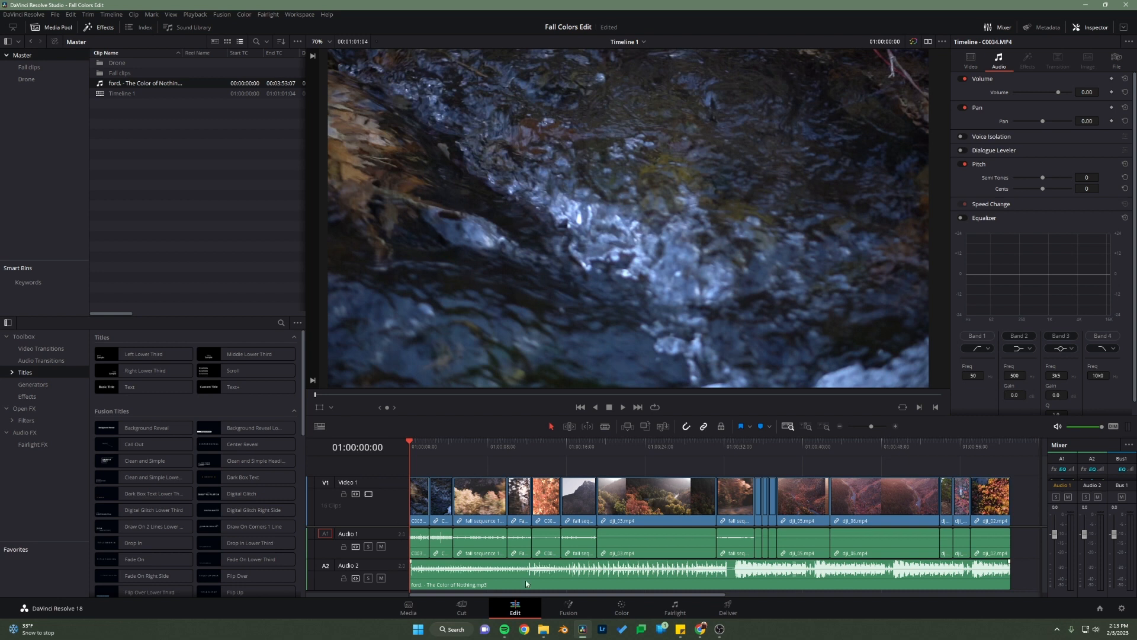
pyautogui.click(808, 428)
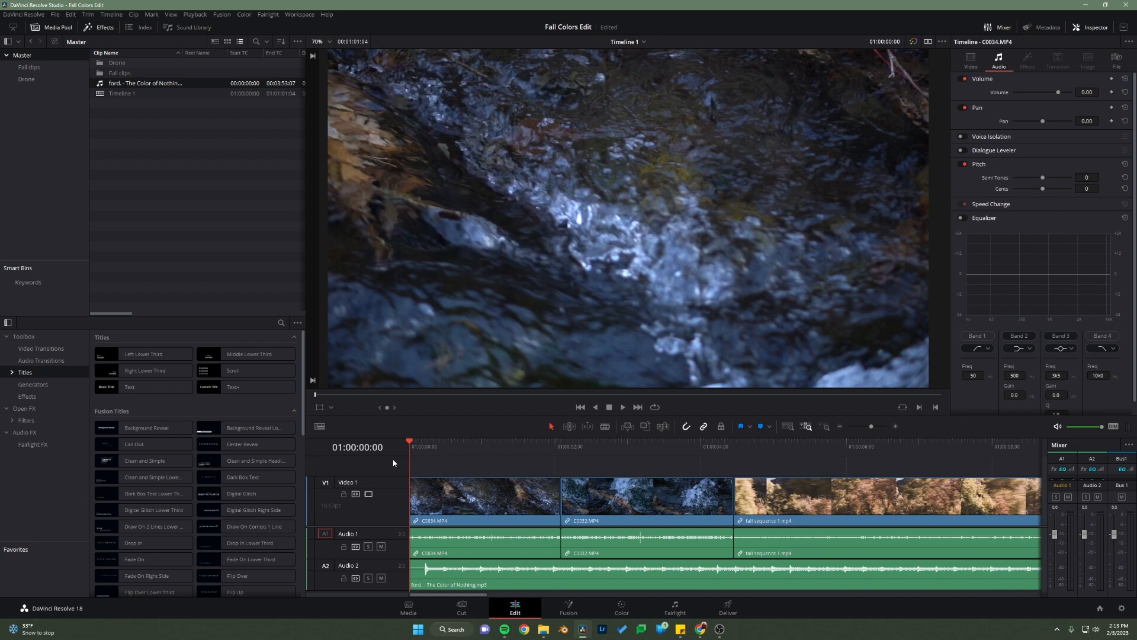
pyautogui.click(793, 430)
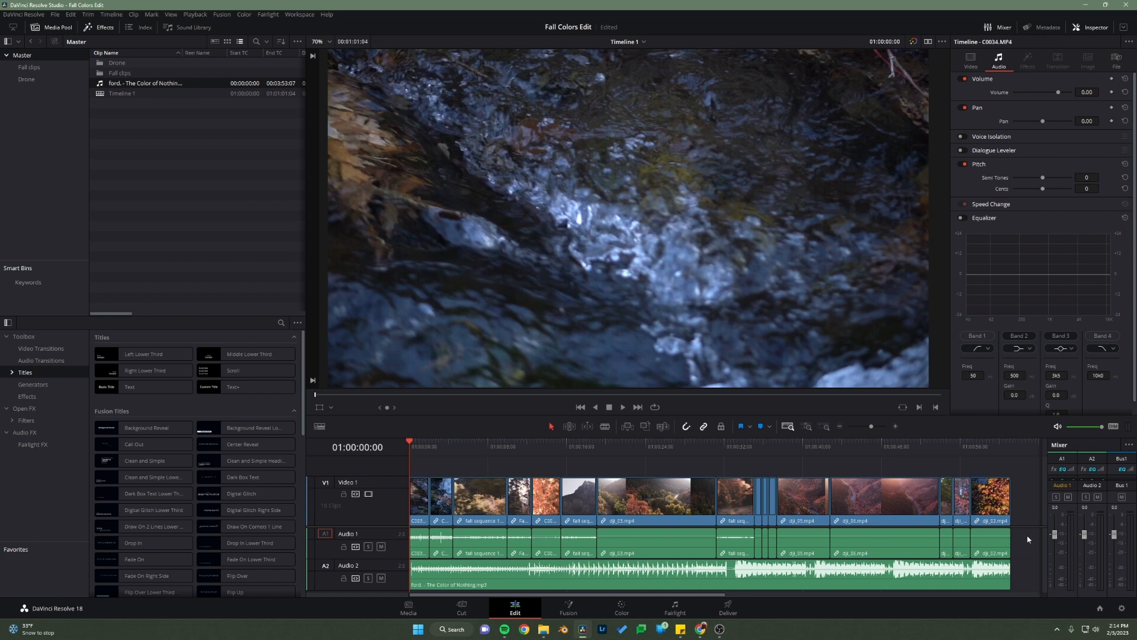
# Step: Delete all the camera clips' sound from Audio 1, keeping their video, and move the song up to Audio 1
pyautogui.moveTo(1027, 539); pyautogui.dragTo(398, 535)
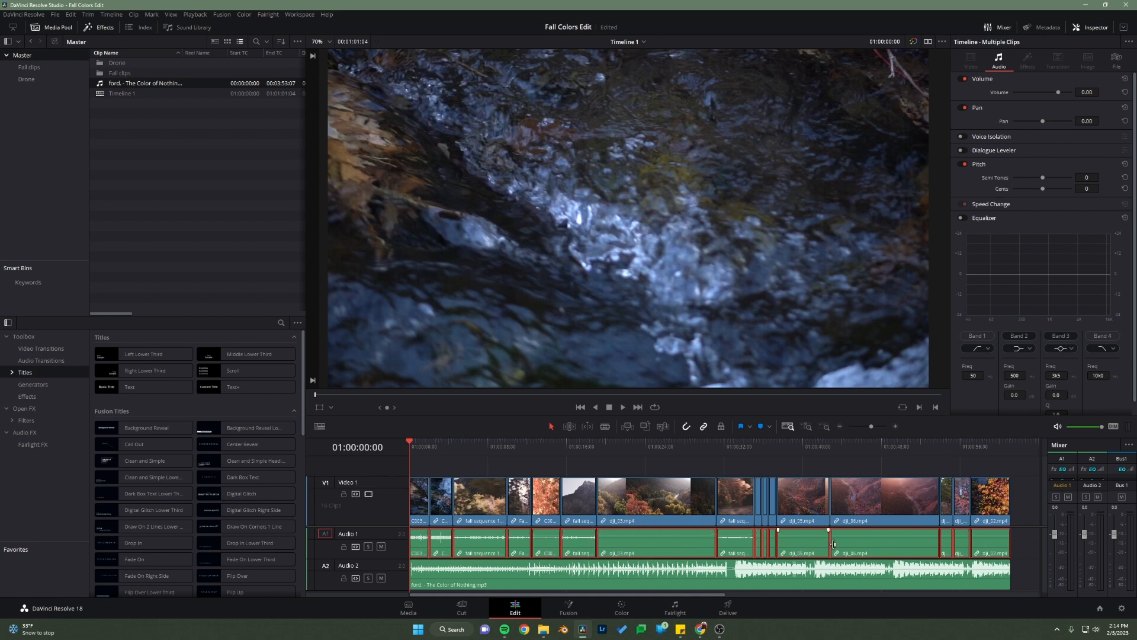
pyautogui.click(1037, 557)
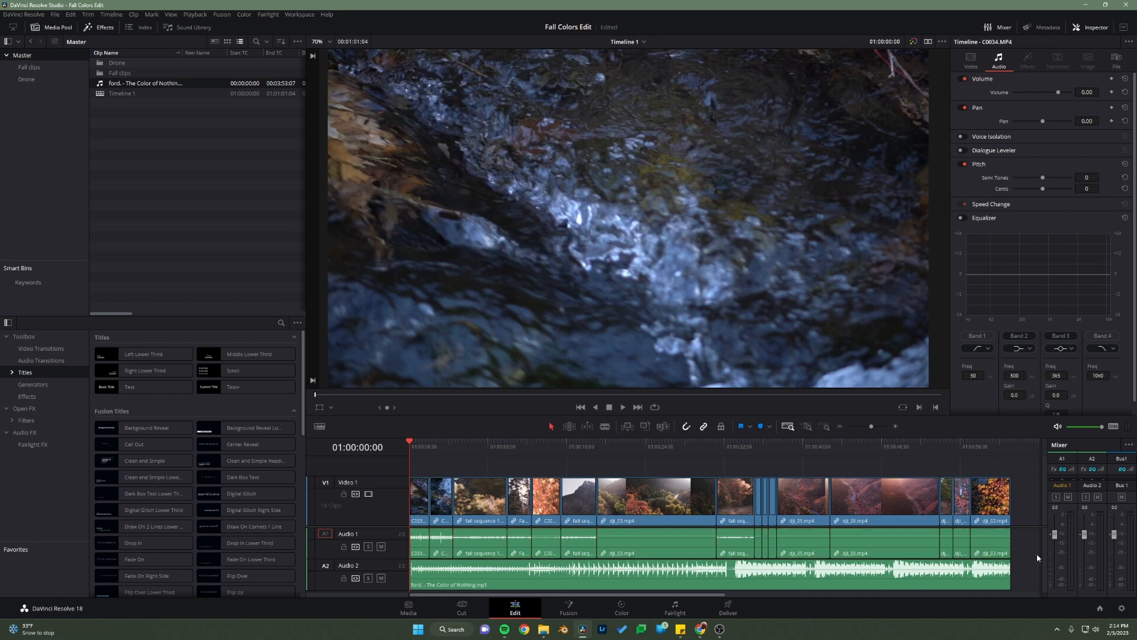
pyautogui.moveTo(1027, 545); pyautogui.dragTo(413, 545)
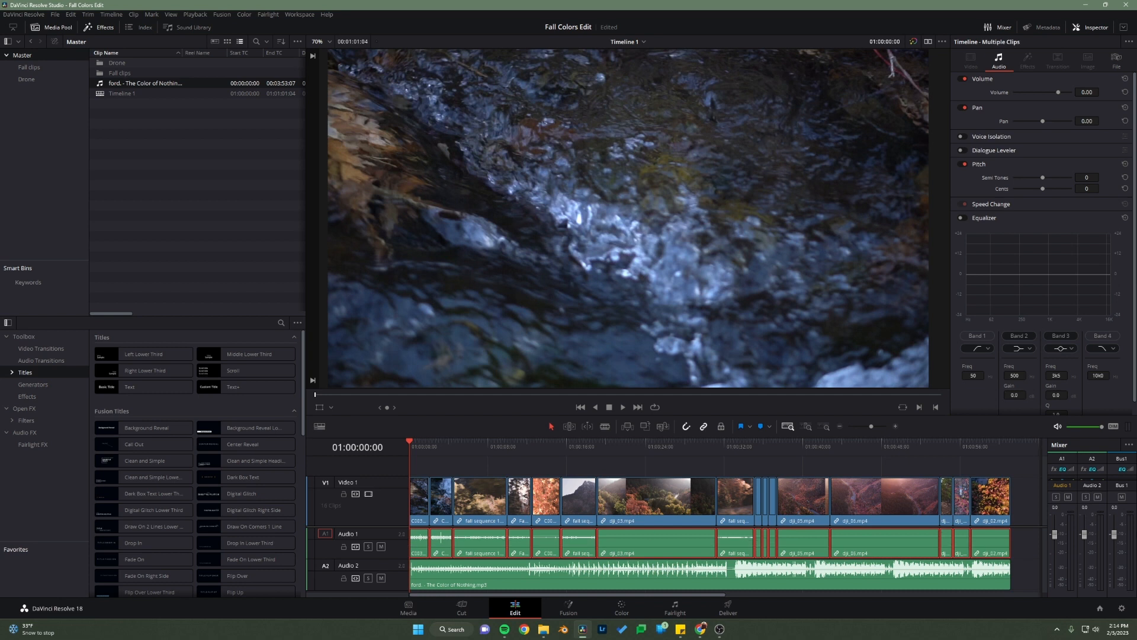
pyautogui.press('Delete')
pyautogui.click(436, 581)
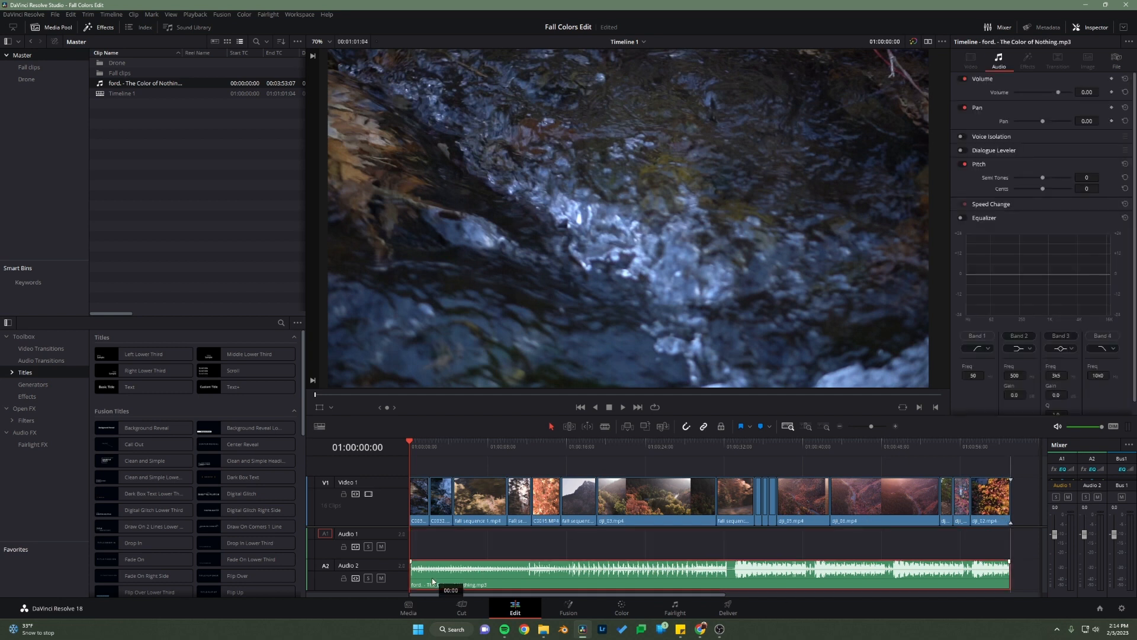
pyautogui.moveTo(430, 567); pyautogui.dragTo(395, 576)
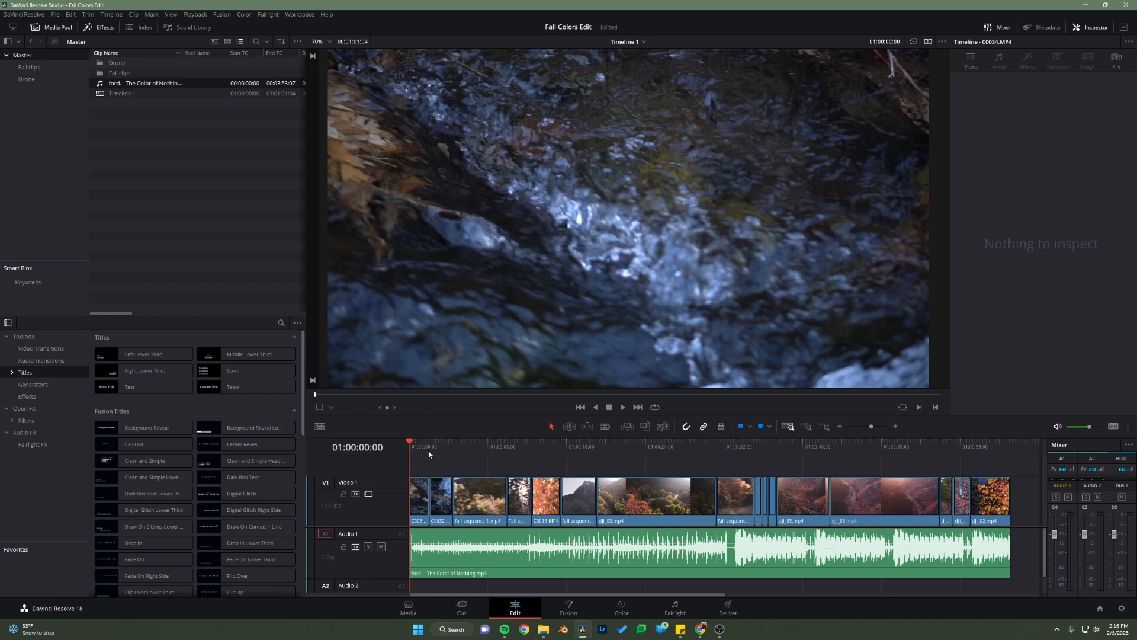
# Step: Play the first two seconds of the edit with the song and return the playhead to the start
pyautogui.press('space')
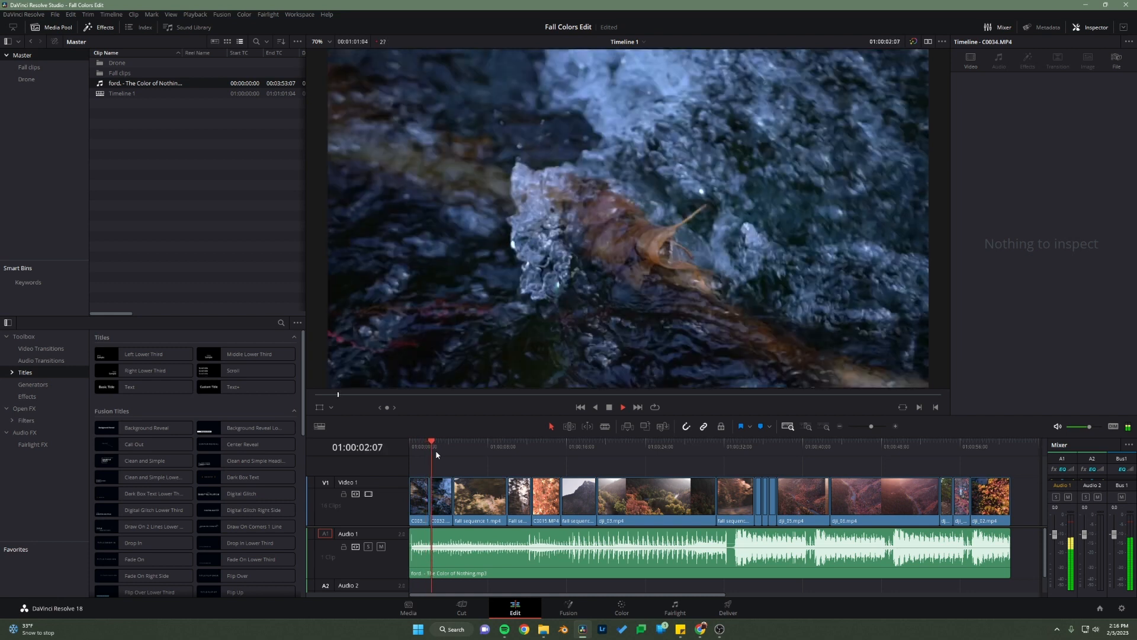
pyautogui.press('space')
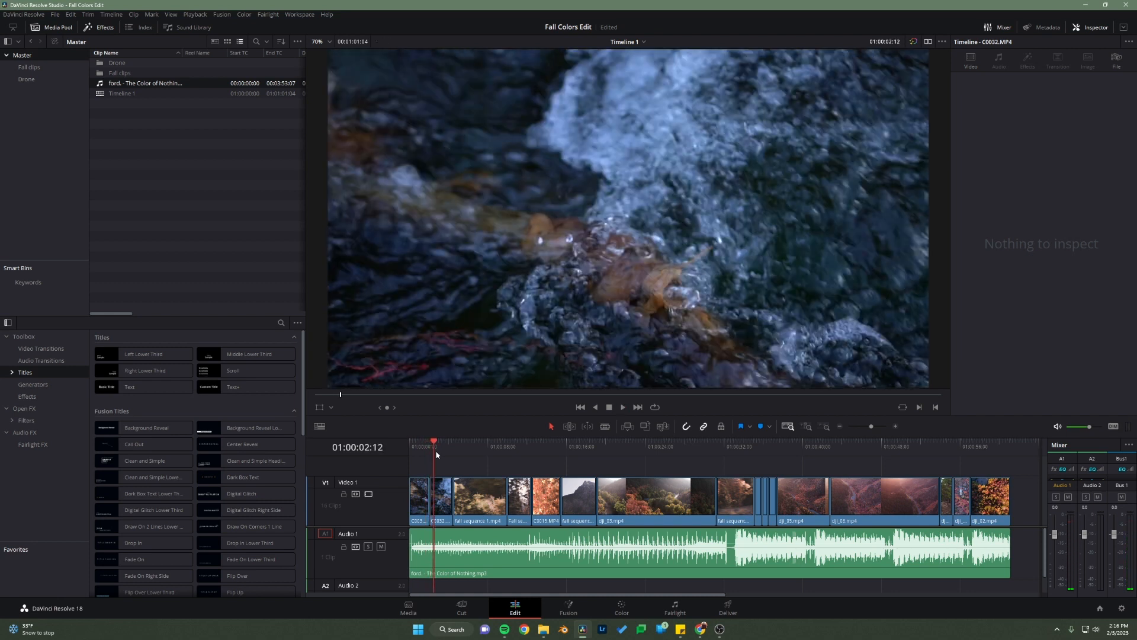
pyautogui.click(409, 443)
# Step: Set the speed of the first clip, C0034.MP4, to 30 percent and play the opening of the edit
pyautogui.click(417, 501)
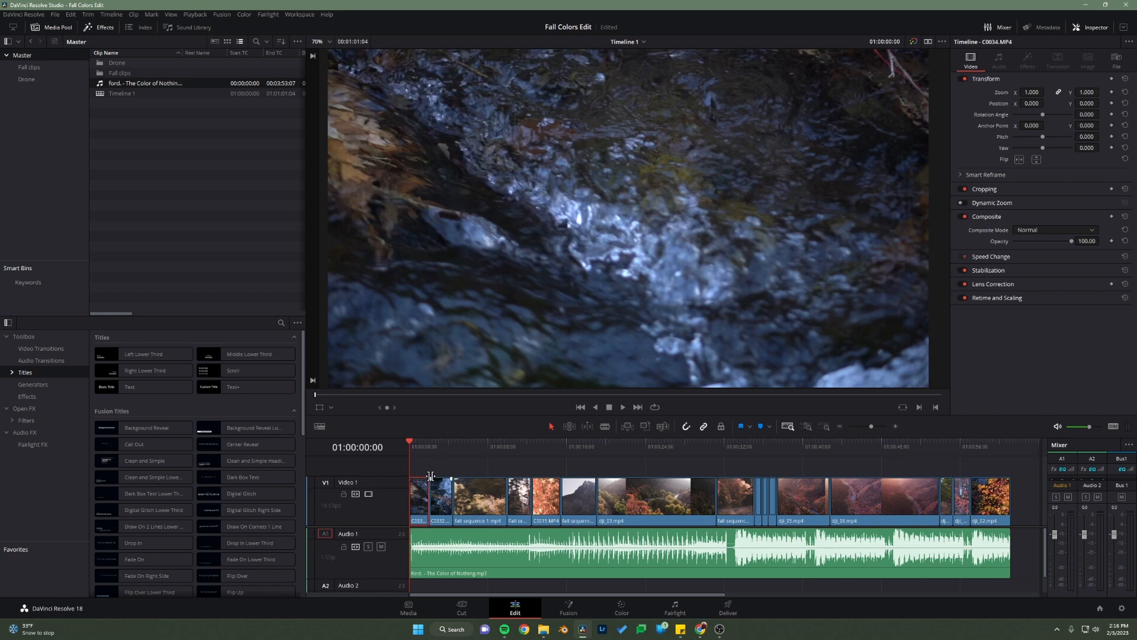
pyautogui.click(1094, 27)
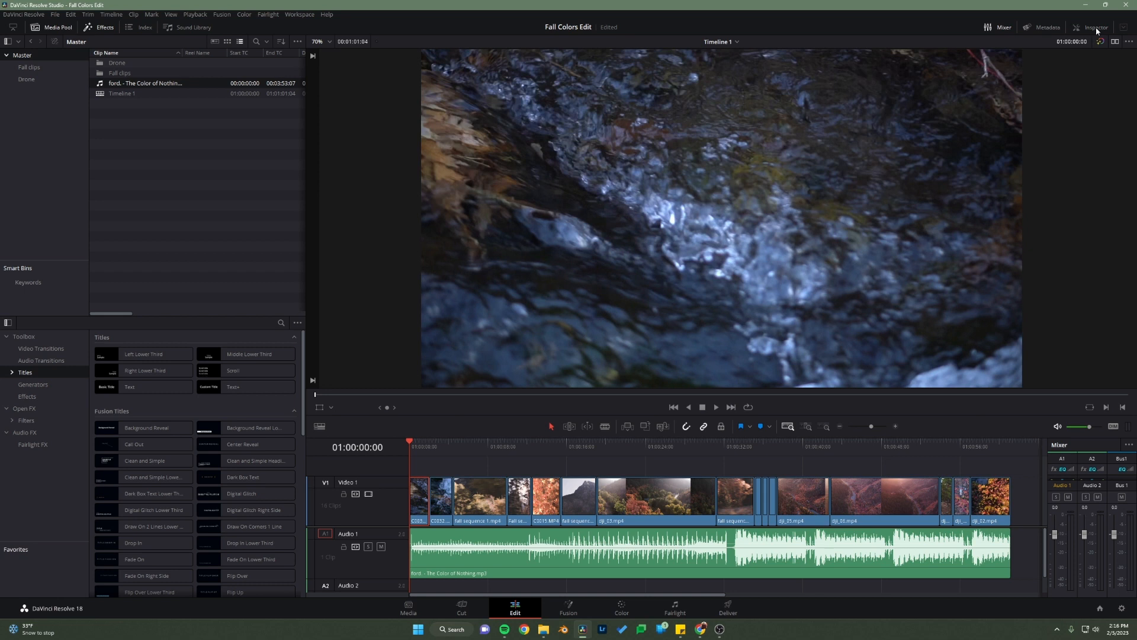
pyautogui.click(1095, 28)
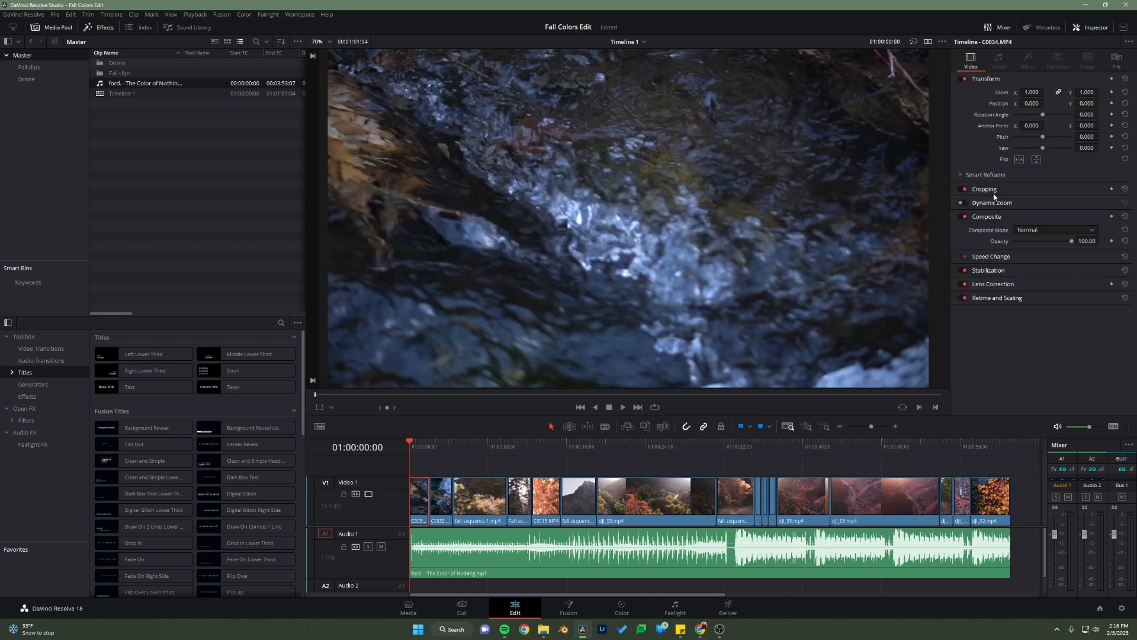
pyautogui.click(985, 257)
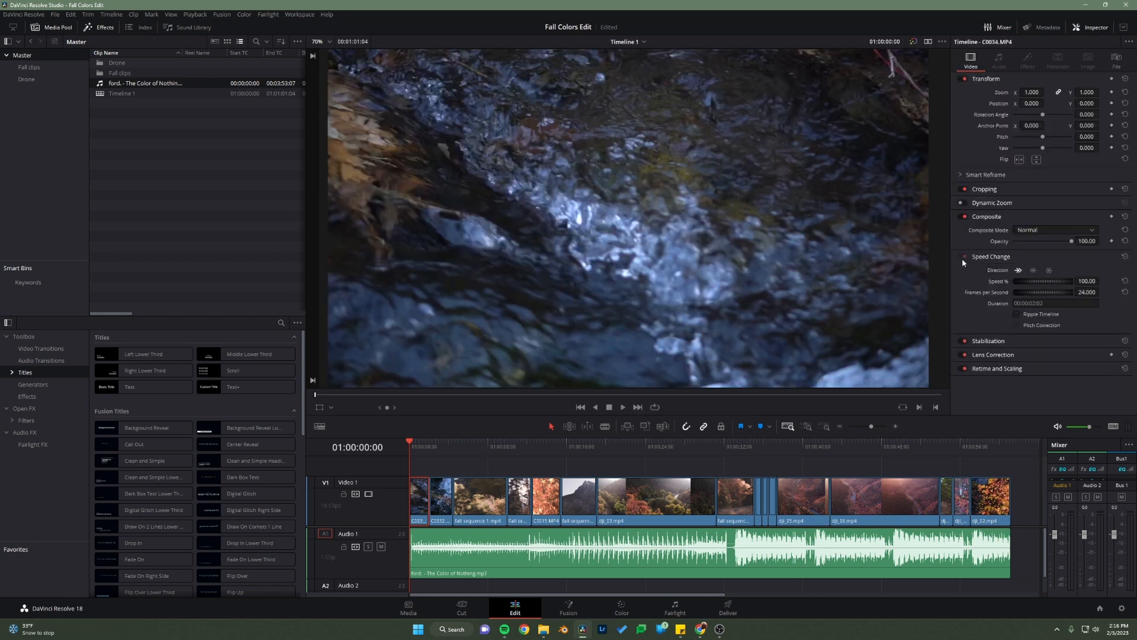
pyautogui.click(1087, 281)
pyautogui.write('30')
pyautogui.press('Return')
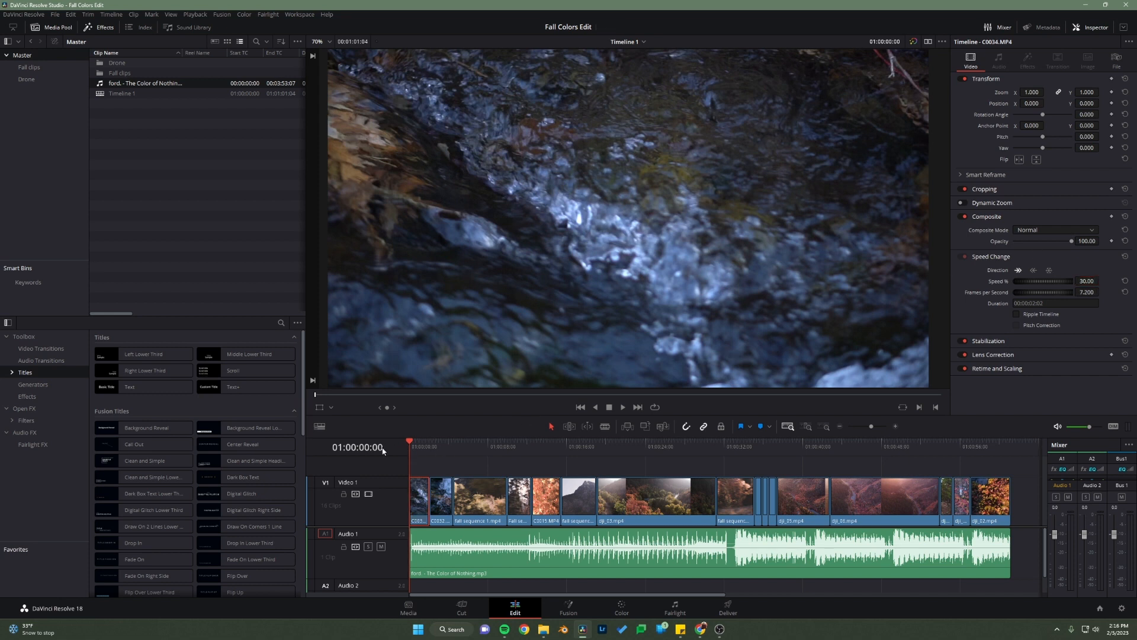
pyautogui.press('space')
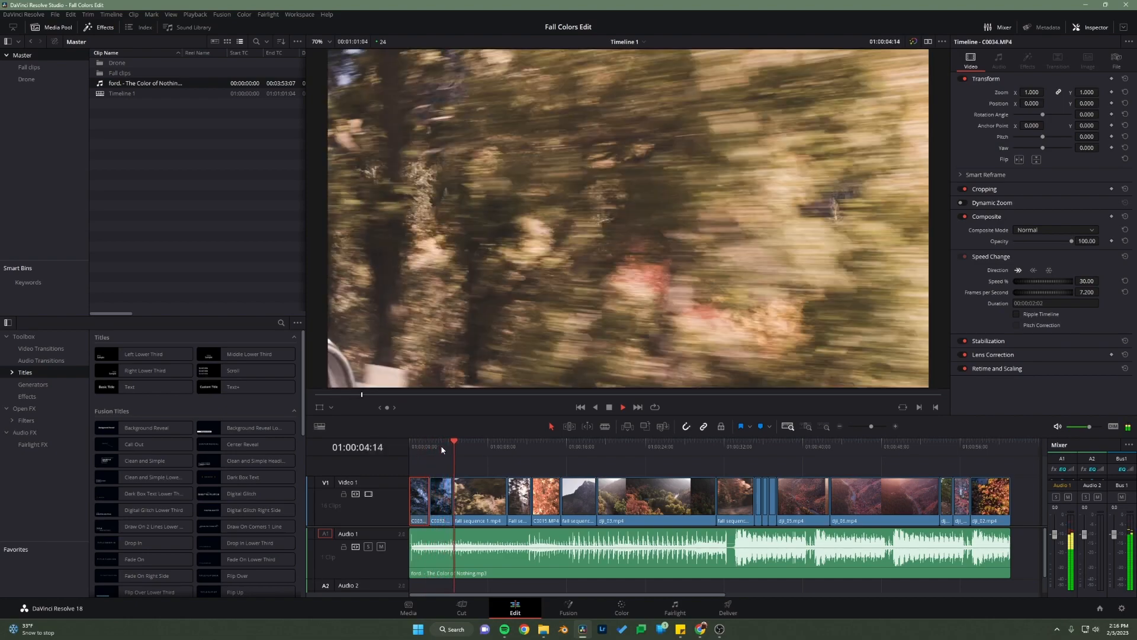
pyautogui.press('space')
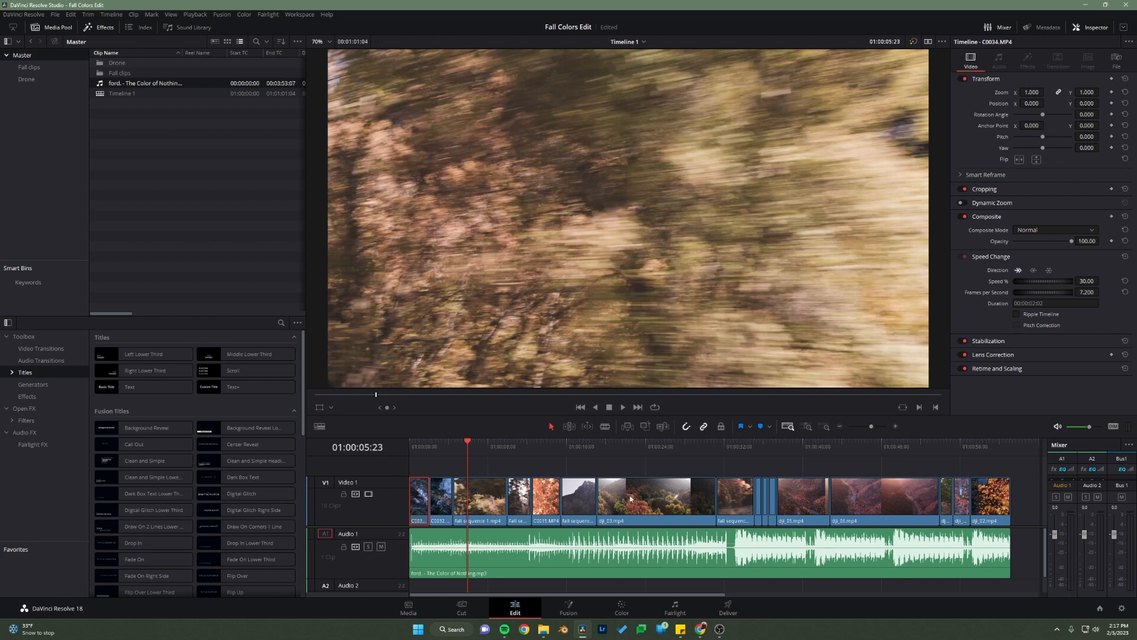
# Step: Switch to the assignment page in Chrome, play the opening of the reference video for comparison, and return to DaVinci Resolve
pyautogui.moveTo(704, 633)
pyautogui.click(777, 585)
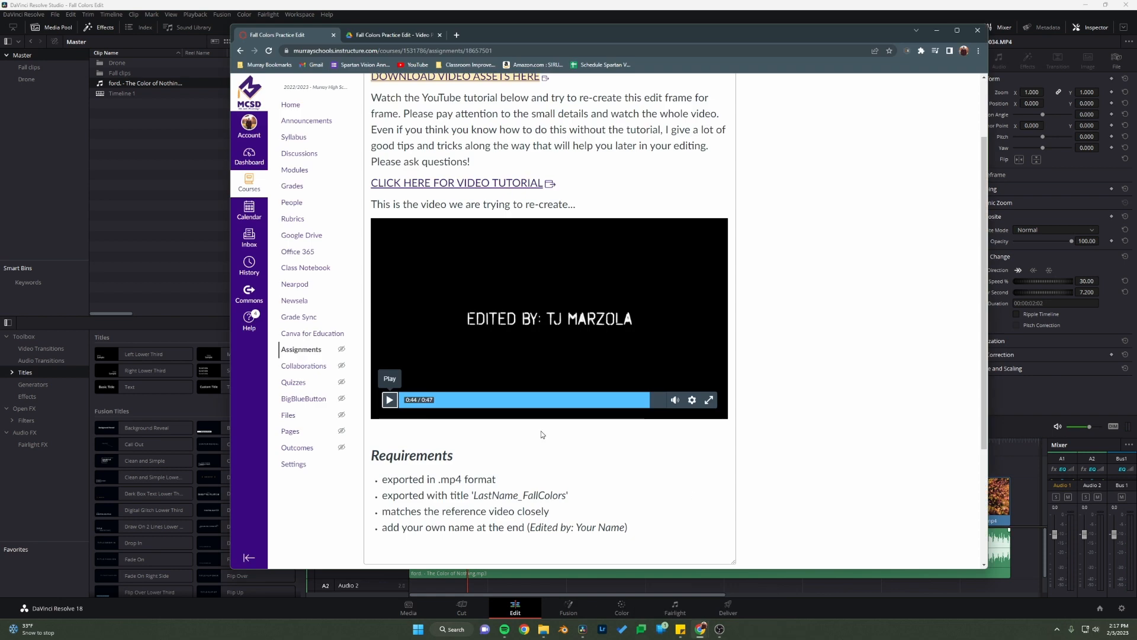
pyautogui.click(402, 401)
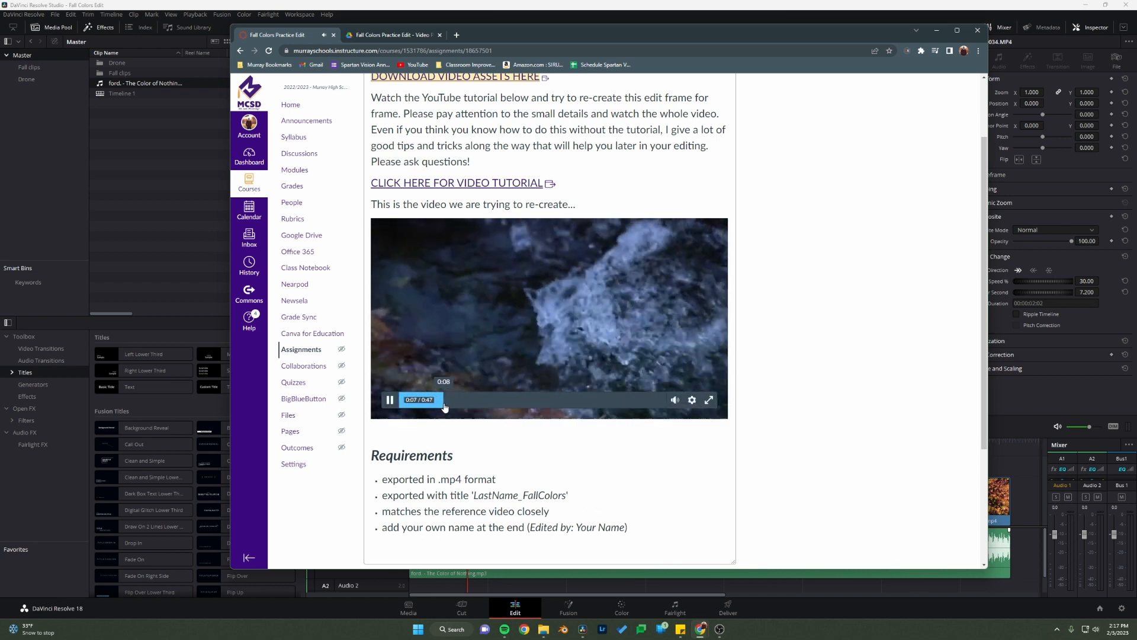
pyautogui.click(389, 400)
pyautogui.click(145, 274)
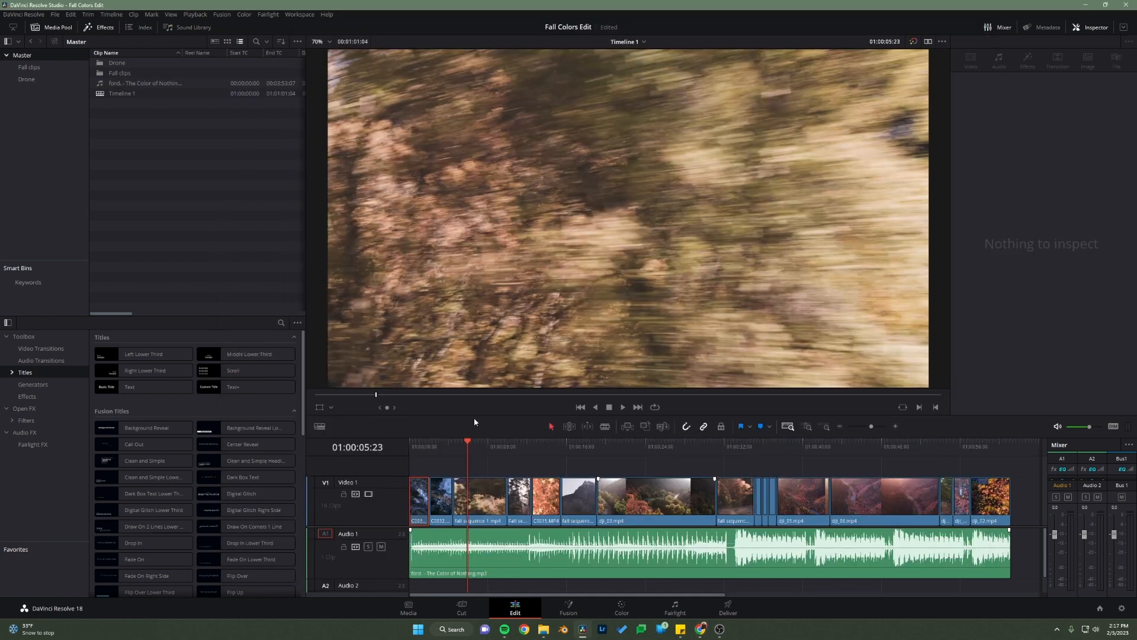
# Step: Shift every Video 1 clip after C0034.MP4 later as a group to open a gap, and return the playhead to the start
pyautogui.moveTo(442, 470); pyautogui.dragTo(991, 511)
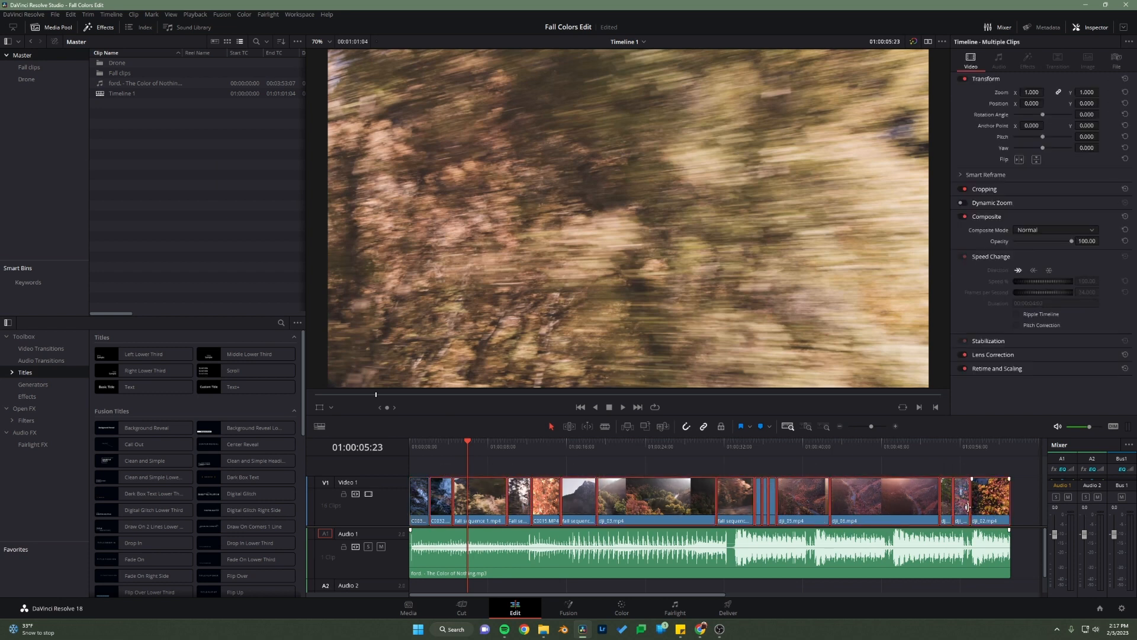
pyautogui.moveTo(905, 503)
pyautogui.mouseDown()
pyautogui.moveTo(940, 511)
pyautogui.moveTo(917, 512)
pyautogui.mouseUp()
pyautogui.click(548, 464)
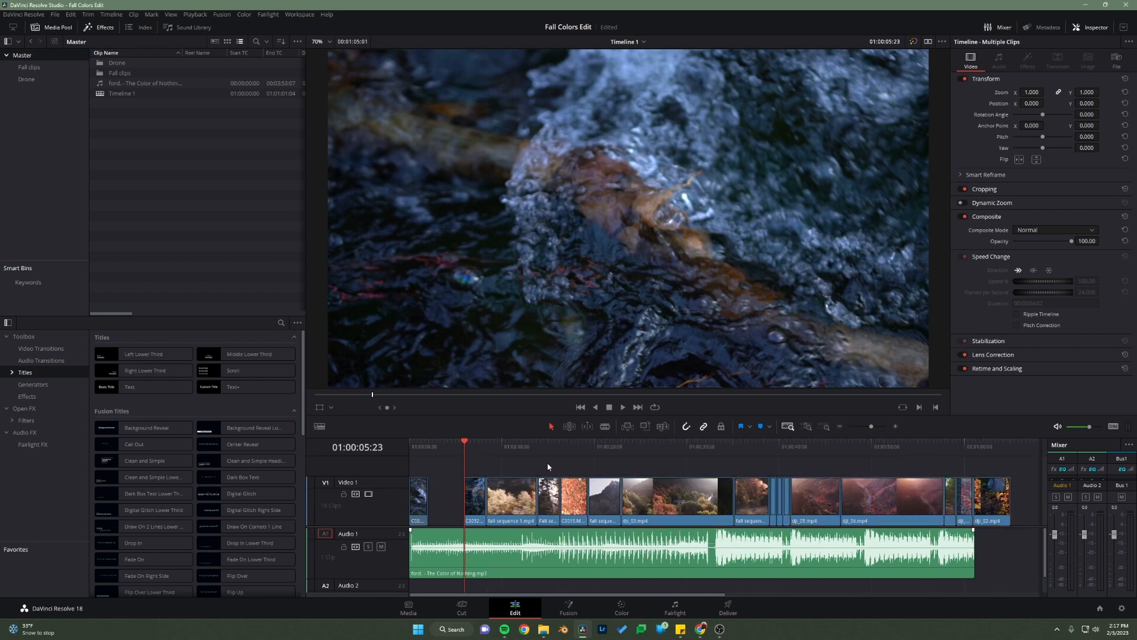
pyautogui.moveTo(441, 449); pyautogui.dragTo(409, 495)
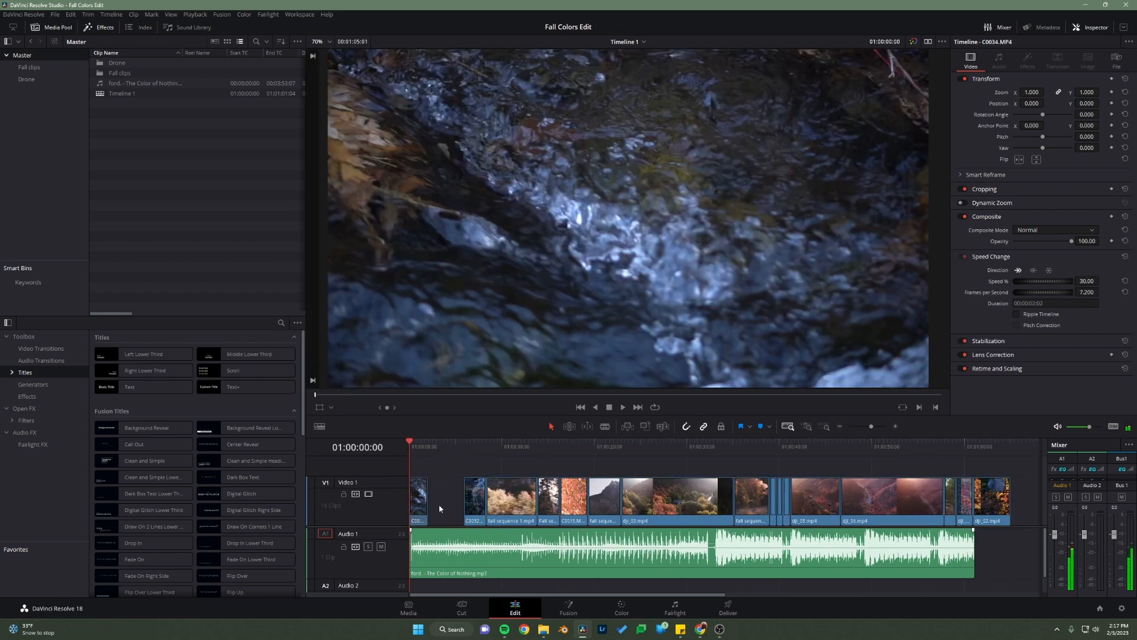
# Step: Lengthen C0034.MP4 to about 4.4 seconds and move C0032.MP4 up against its new end
pyautogui.click(807, 427)
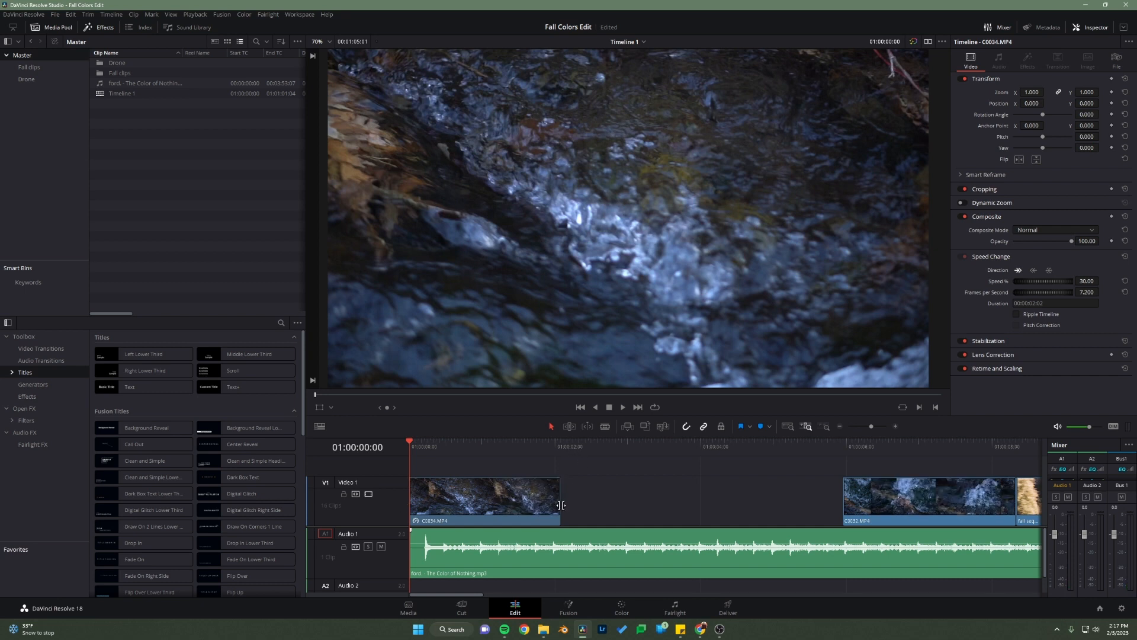
pyautogui.moveTo(560, 501); pyautogui.dragTo(730, 502)
pyautogui.click(774, 501)
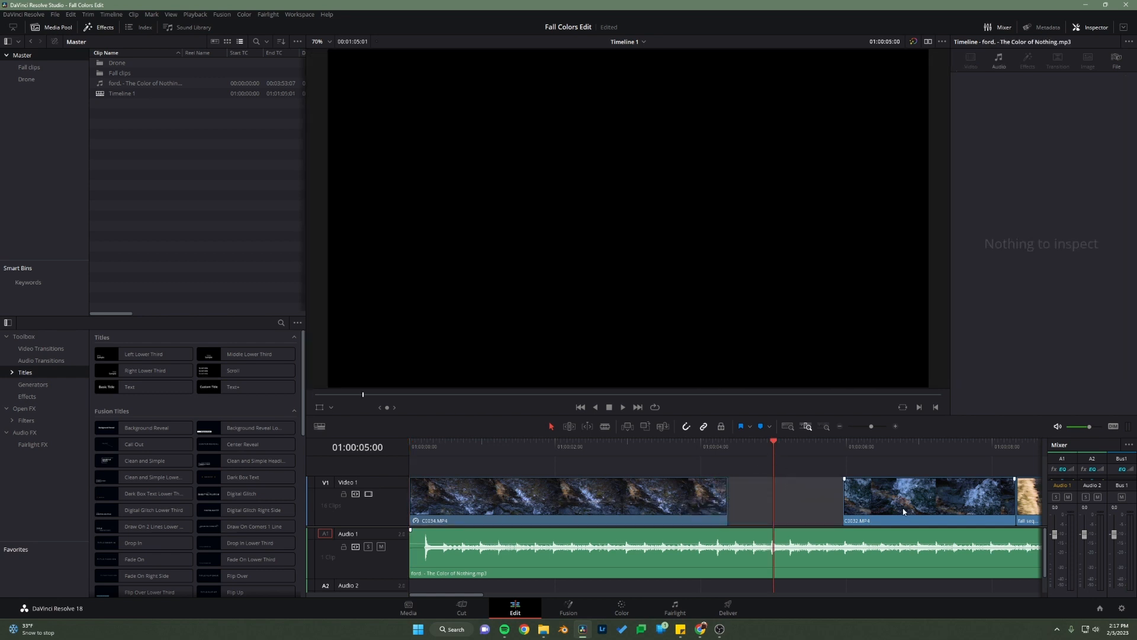
pyautogui.moveTo(915, 513); pyautogui.dragTo(823, 496)
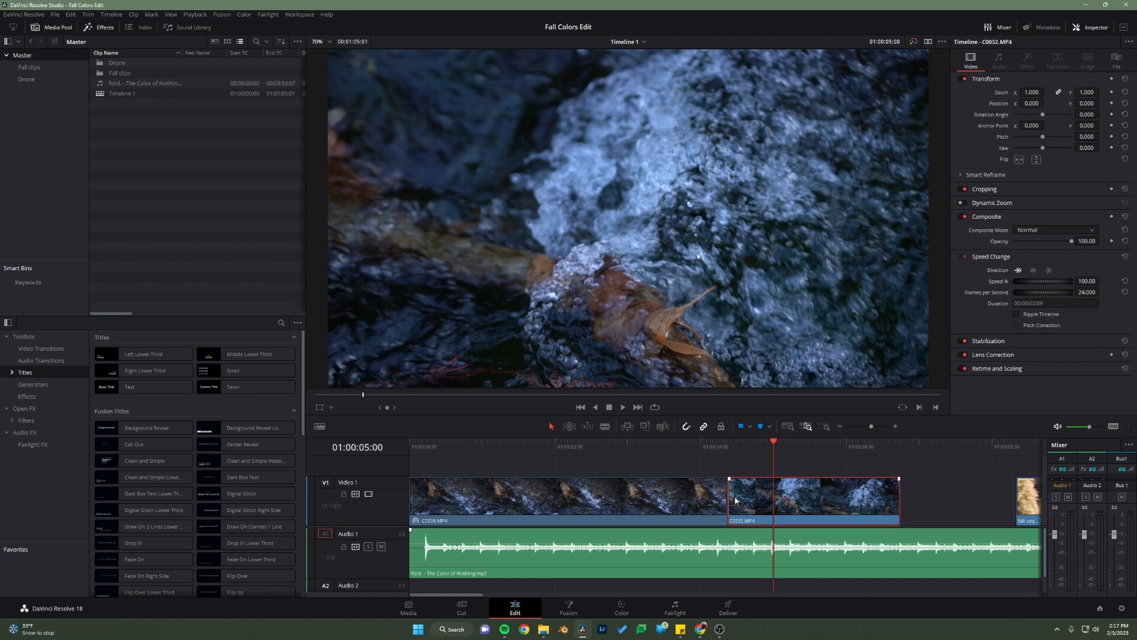
# Step: Set the speed of C0032.MP4 to 30 percent and extend its end to meet fall sequence 1.mp4
pyautogui.click(1079, 281)
pyautogui.write('30')
pyautogui.press('Return')
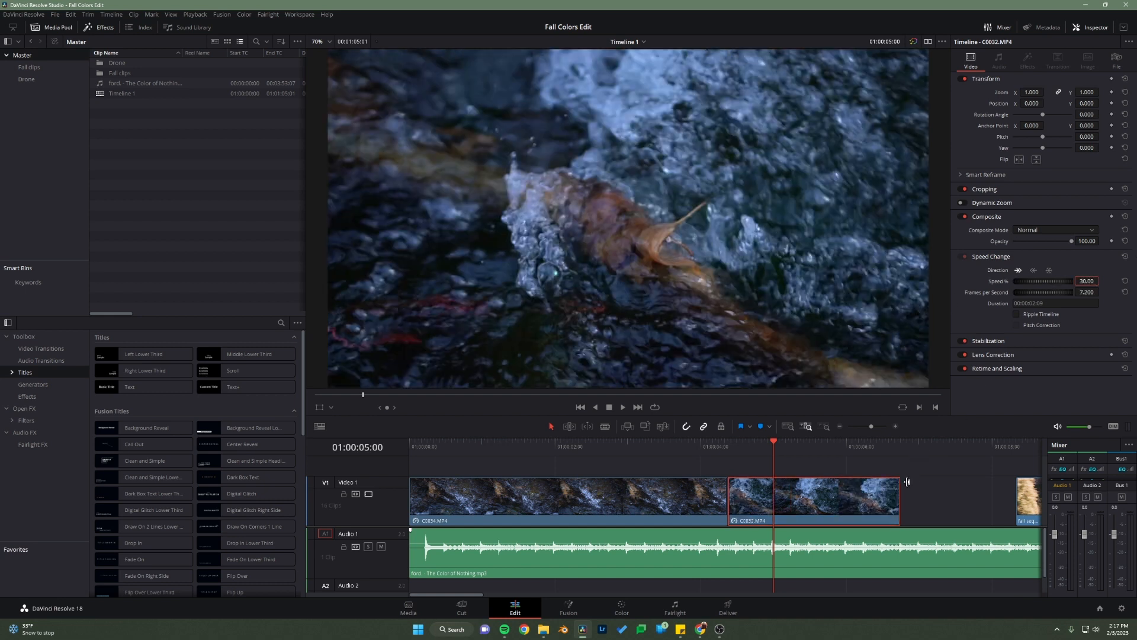
pyautogui.moveTo(899, 499); pyautogui.dragTo(1013, 492)
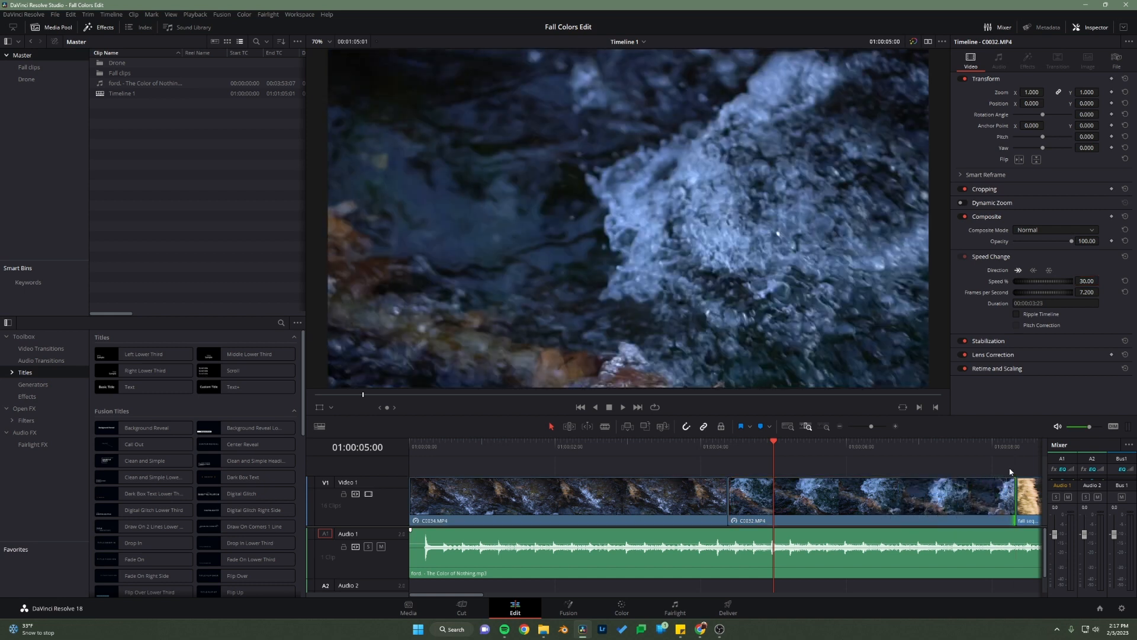
# Step: Shift all clips after C0032.MP4 later and extend C0032.MP4 to a duration of 00:00:04:16
pyautogui.click(788, 426)
pyautogui.moveTo(1025, 504); pyautogui.dragTo(516, 508)
pyautogui.moveTo(510, 508); pyautogui.dragTo(522, 509)
pyautogui.click(804, 427)
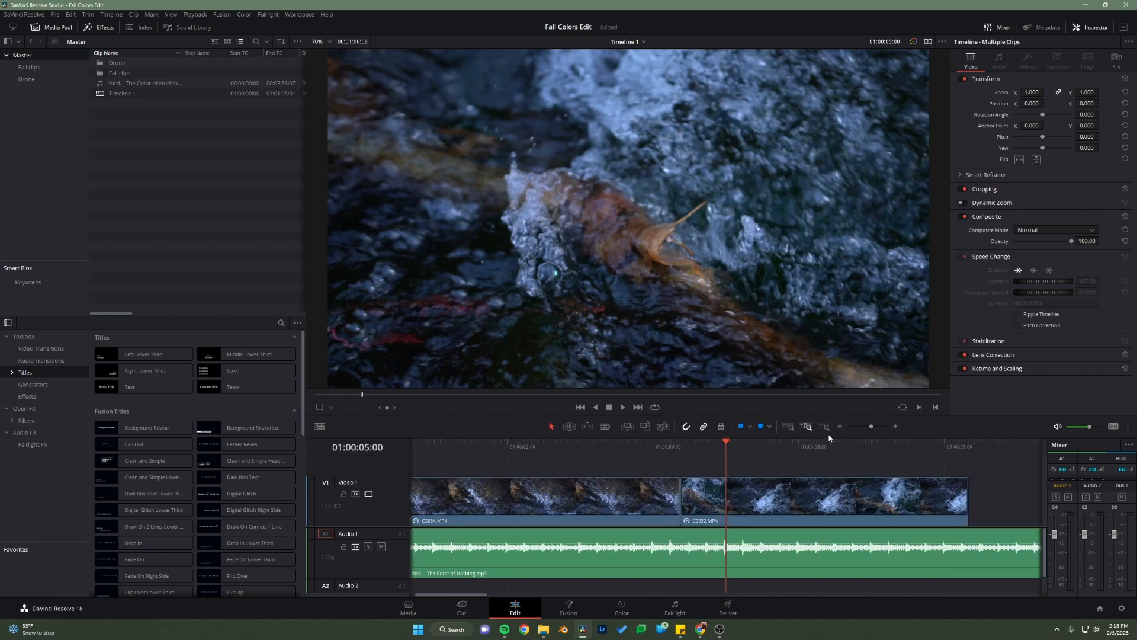
pyautogui.click(1037, 471)
pyautogui.moveTo(972, 497); pyautogui.dragTo(1020, 501)
pyautogui.click(886, 448)
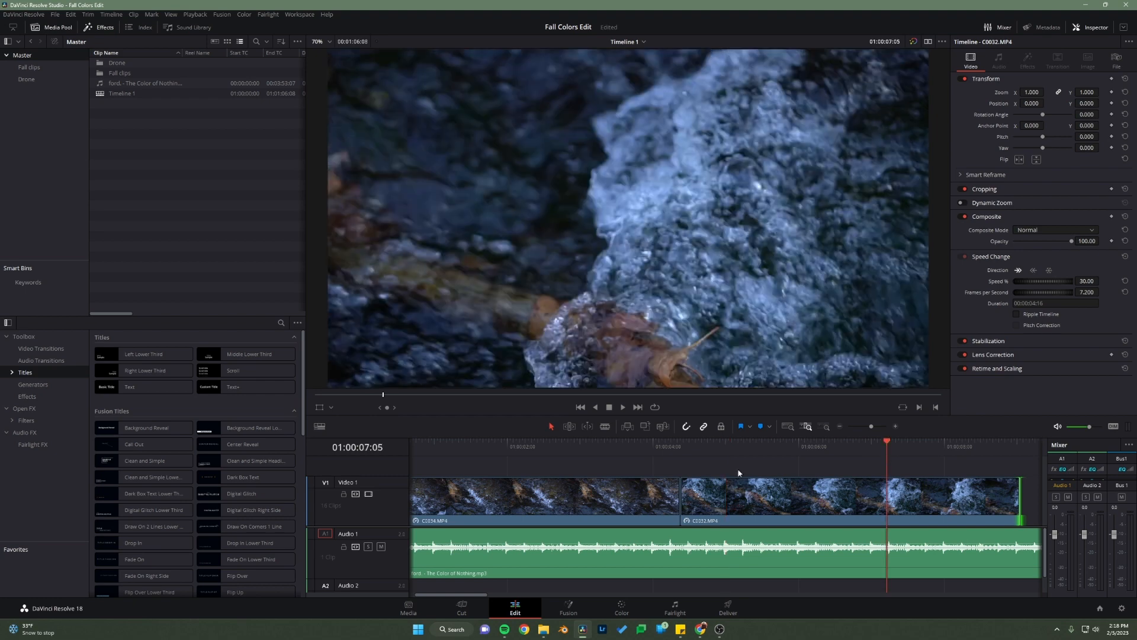
# Step: Play the edit from the start through the end of C0032.MP4, then scrub through the opening again
pyautogui.moveTo(669, 447); pyautogui.dragTo(343, 465)
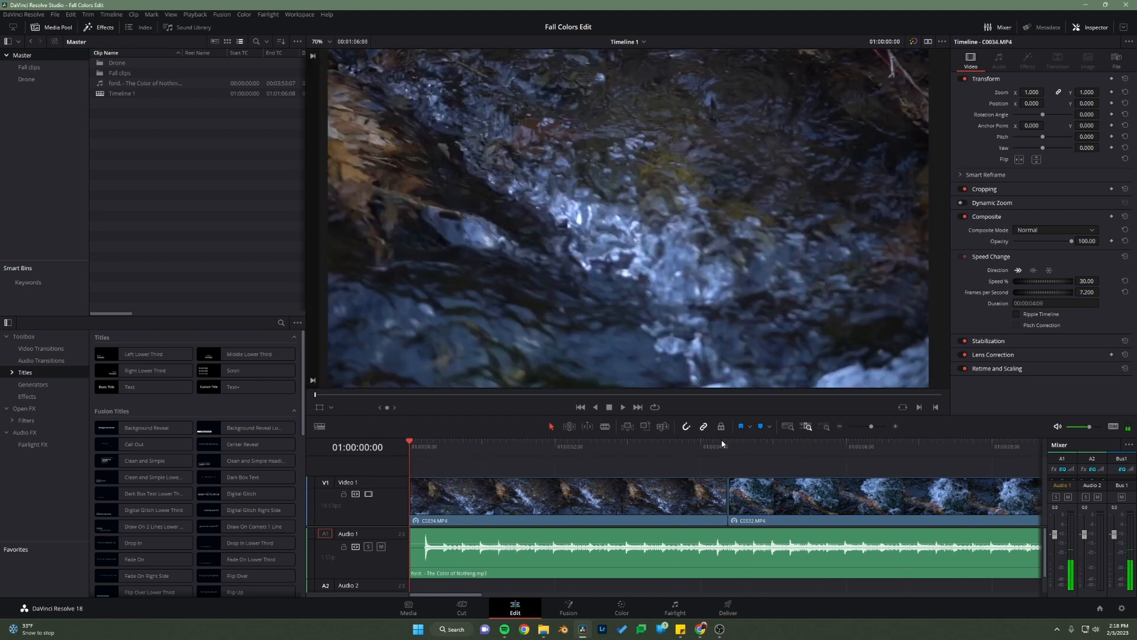
pyautogui.press('space')
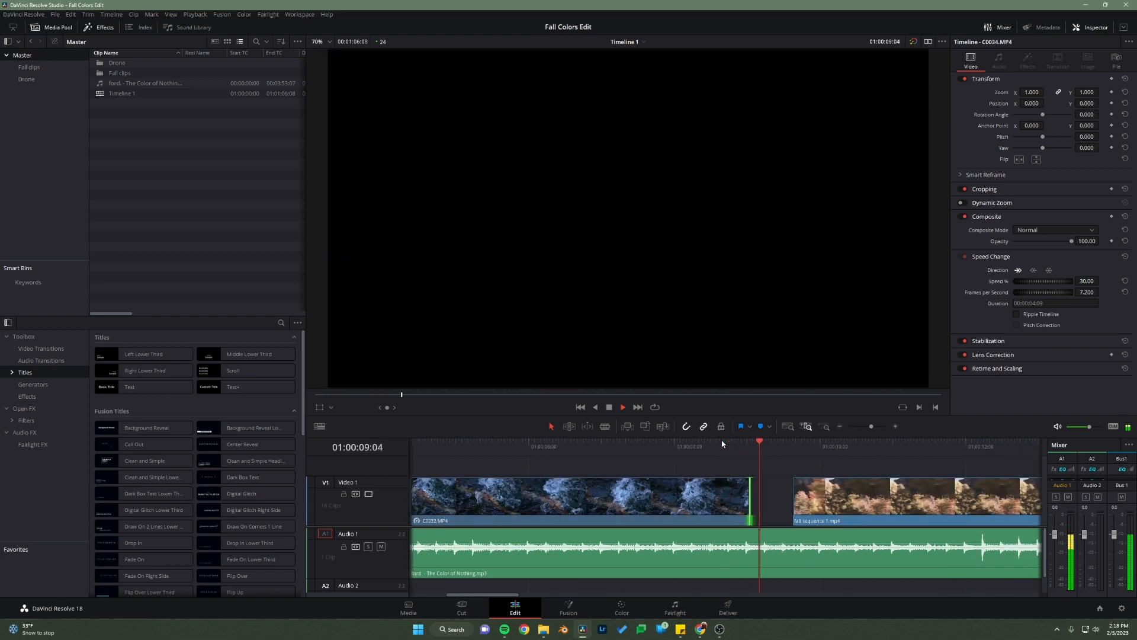
pyautogui.press('space')
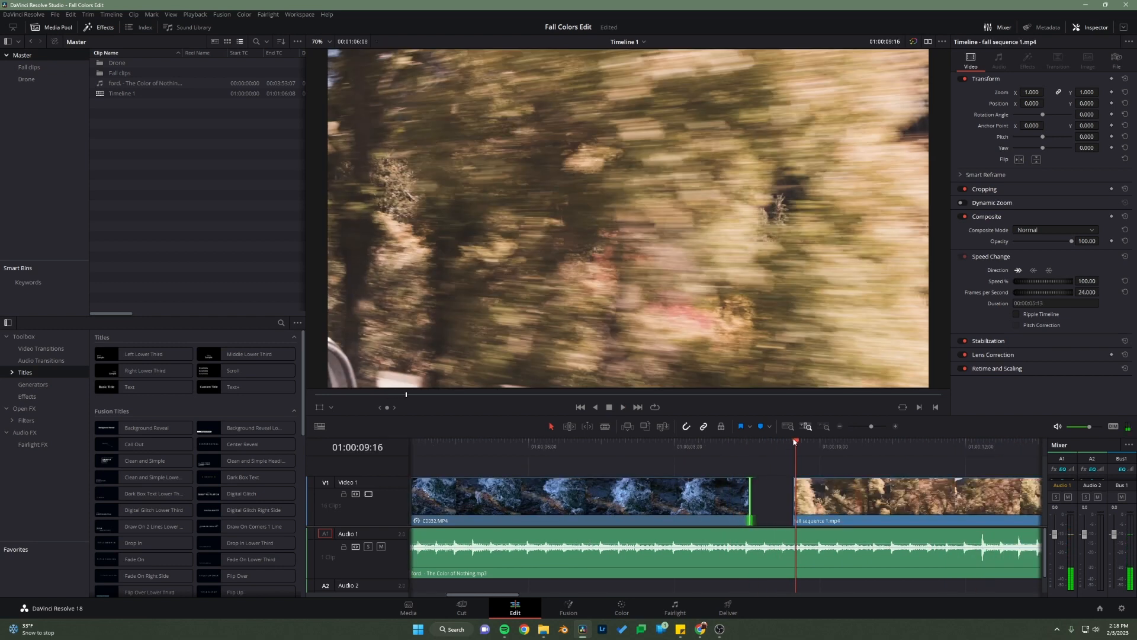
pyautogui.moveTo(799, 442); pyautogui.dragTo(753, 450)
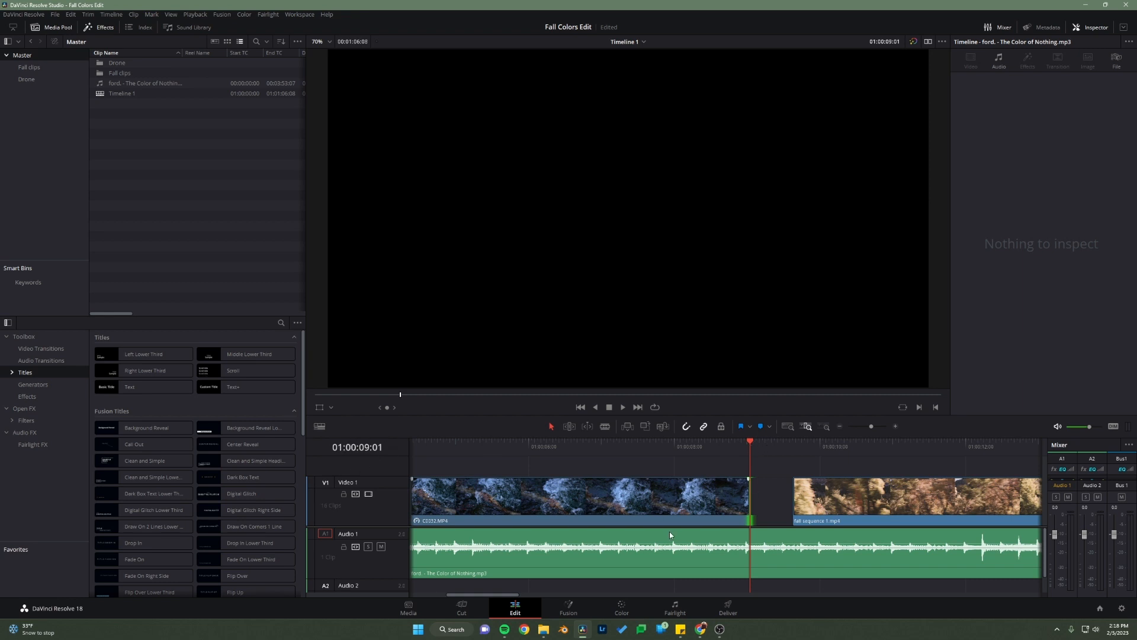
pyautogui.moveTo(486, 595); pyautogui.dragTo(436, 596)
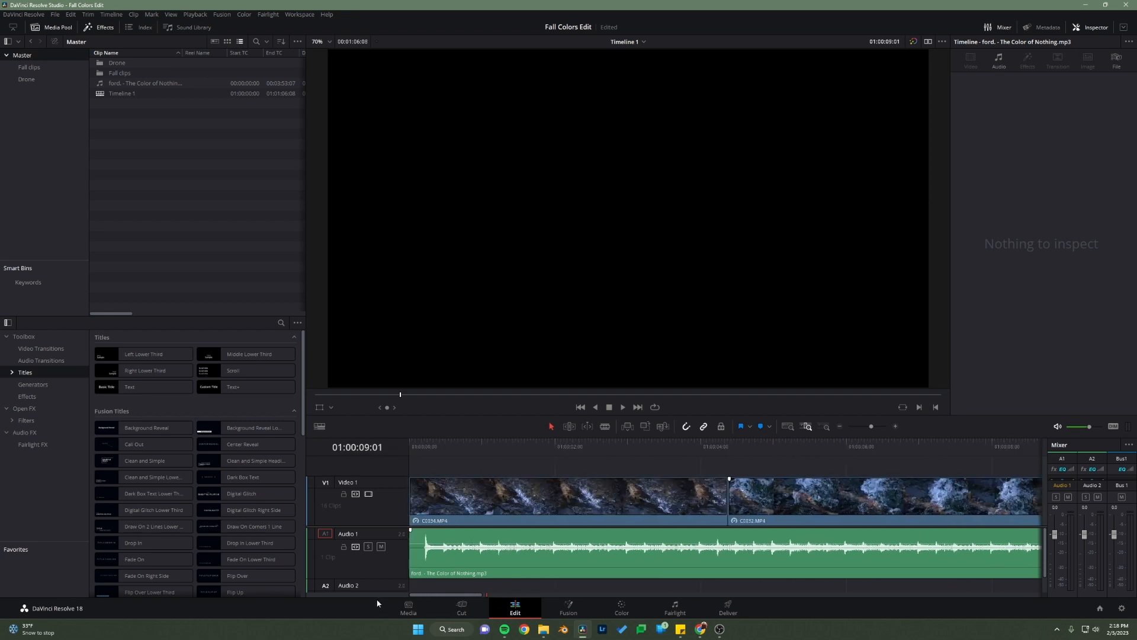
pyautogui.press('Home')
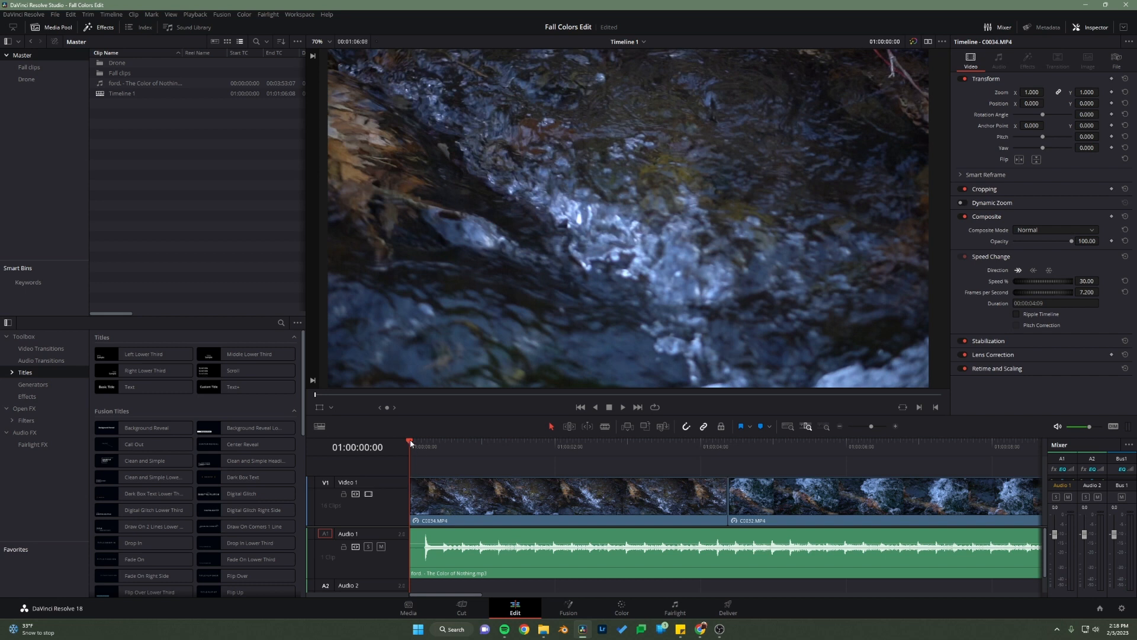
pyautogui.moveTo(410, 442); pyautogui.dragTo(798, 459)
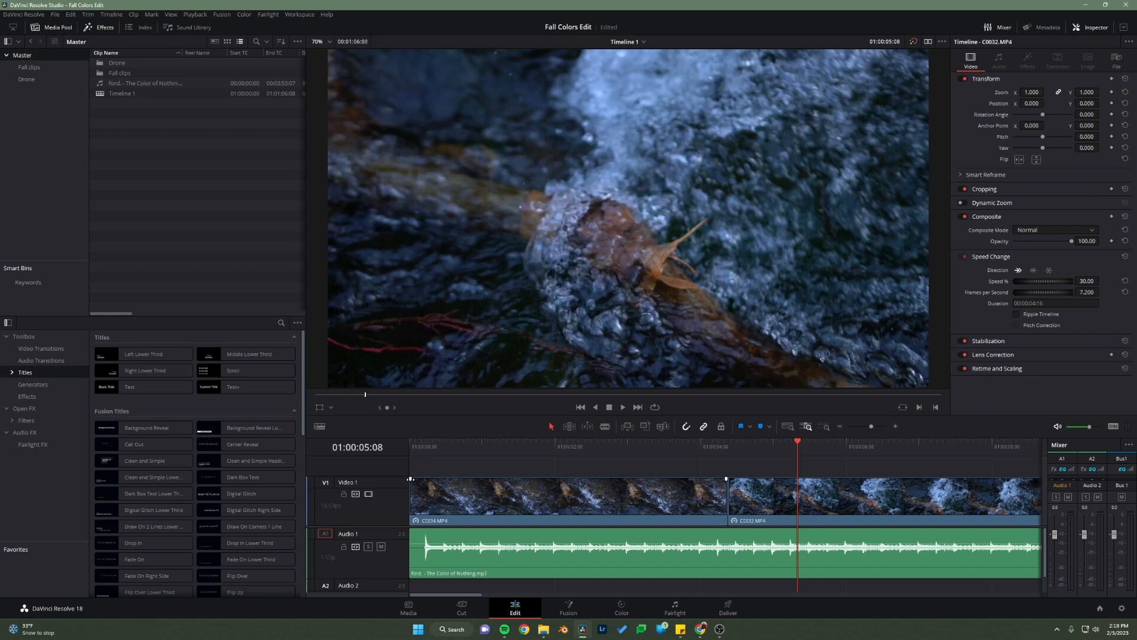
# Step: Add a fade-in of about two seconds to the start of the song and play the opening
pyautogui.moveTo(410, 478); pyautogui.dragTo(529, 481)
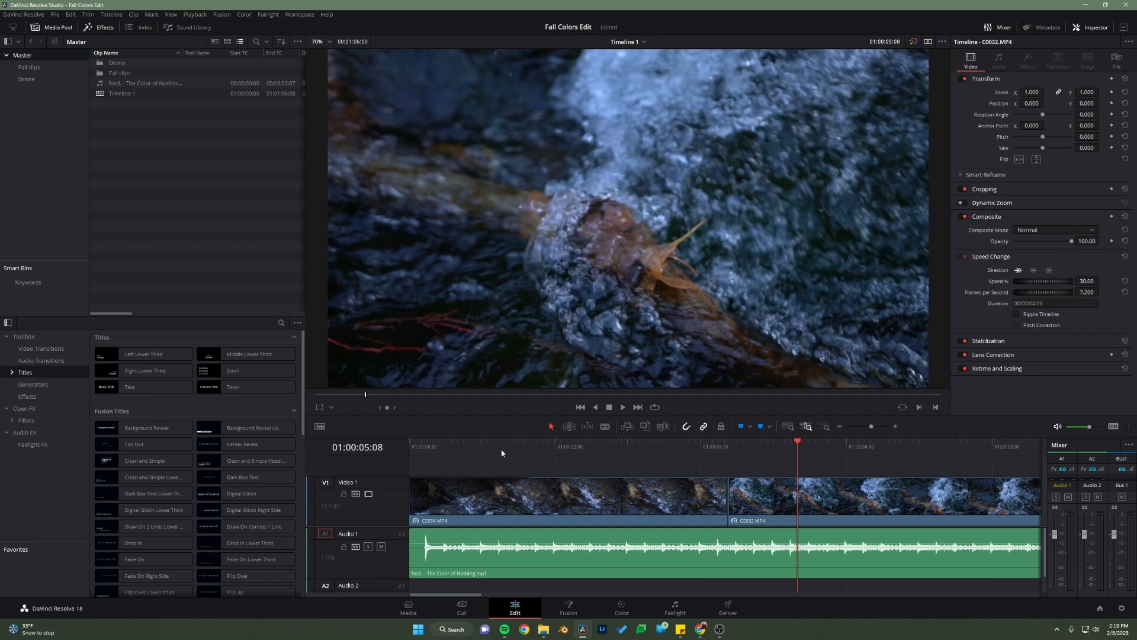
pyautogui.moveTo(410, 530); pyautogui.dragTo(549, 527)
pyautogui.press('Home')
pyautogui.press('space')
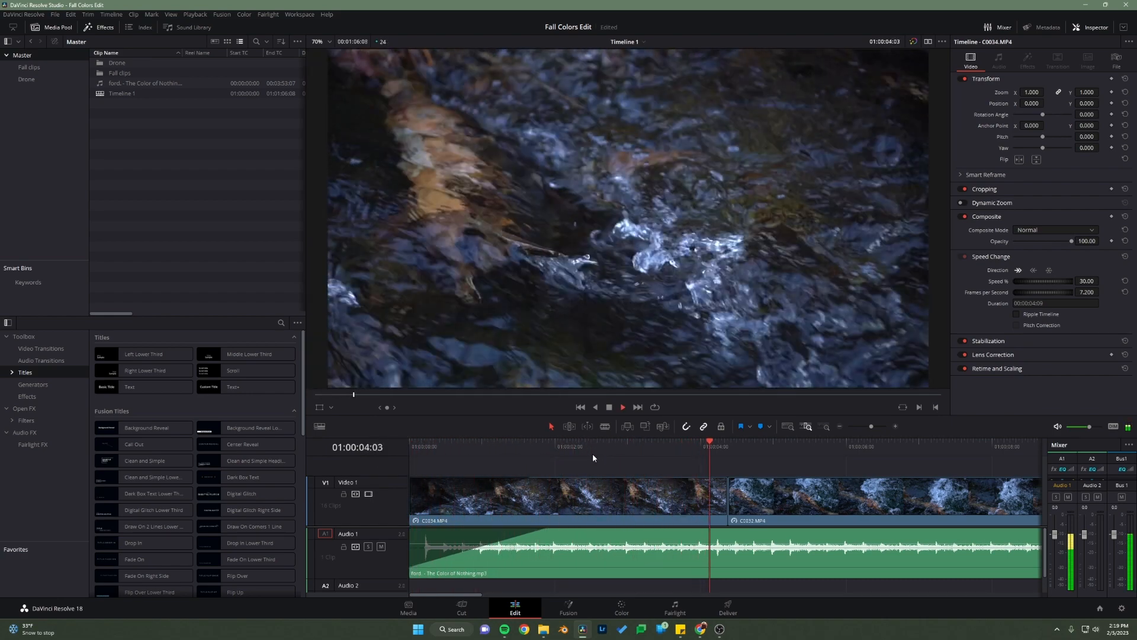
pyautogui.press('space')
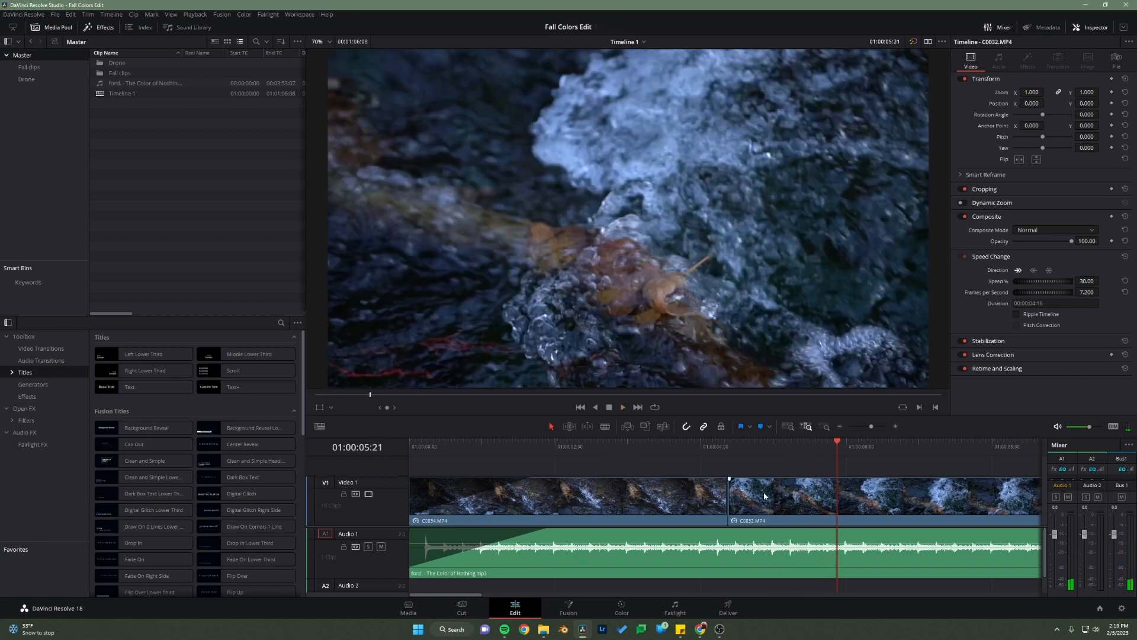
# Step: Add a 24 frame cross dissolve at the cut between C0034.MP4 and C0032.MP4, save the project, and preview the transition
pyautogui.moveTo(733, 458); pyautogui.dragTo(698, 456)
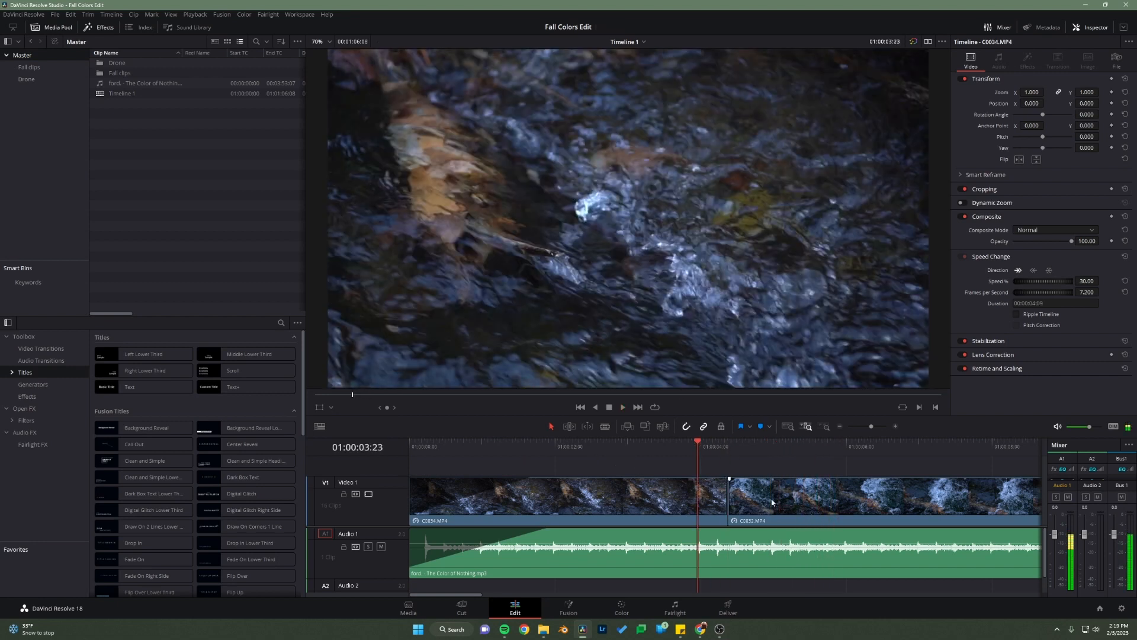
pyautogui.press('space')
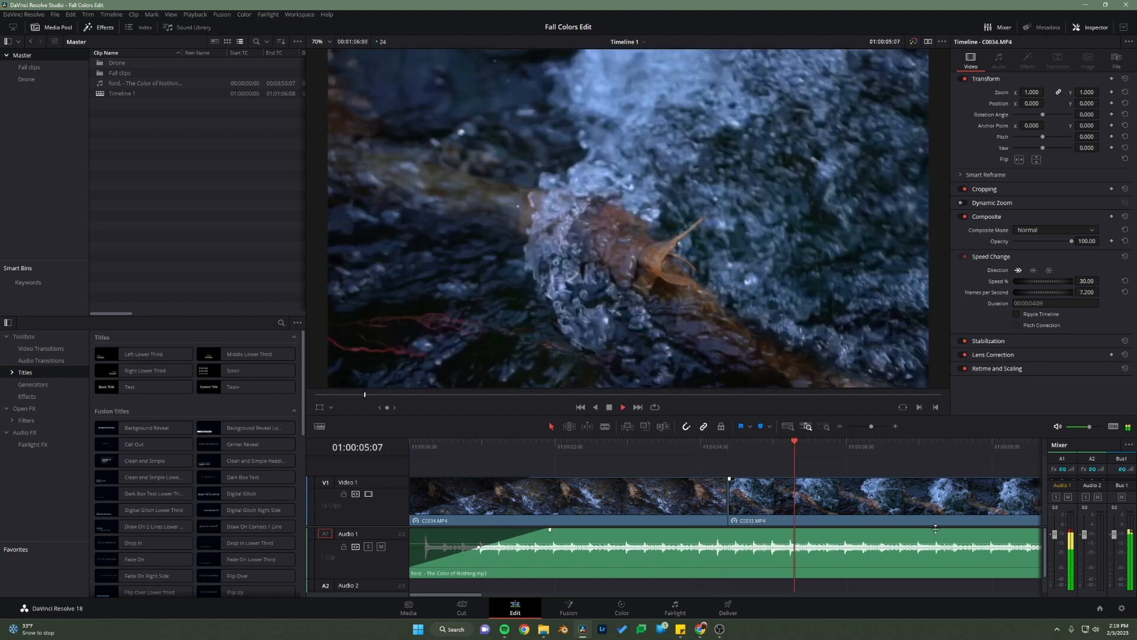
pyautogui.press('space')
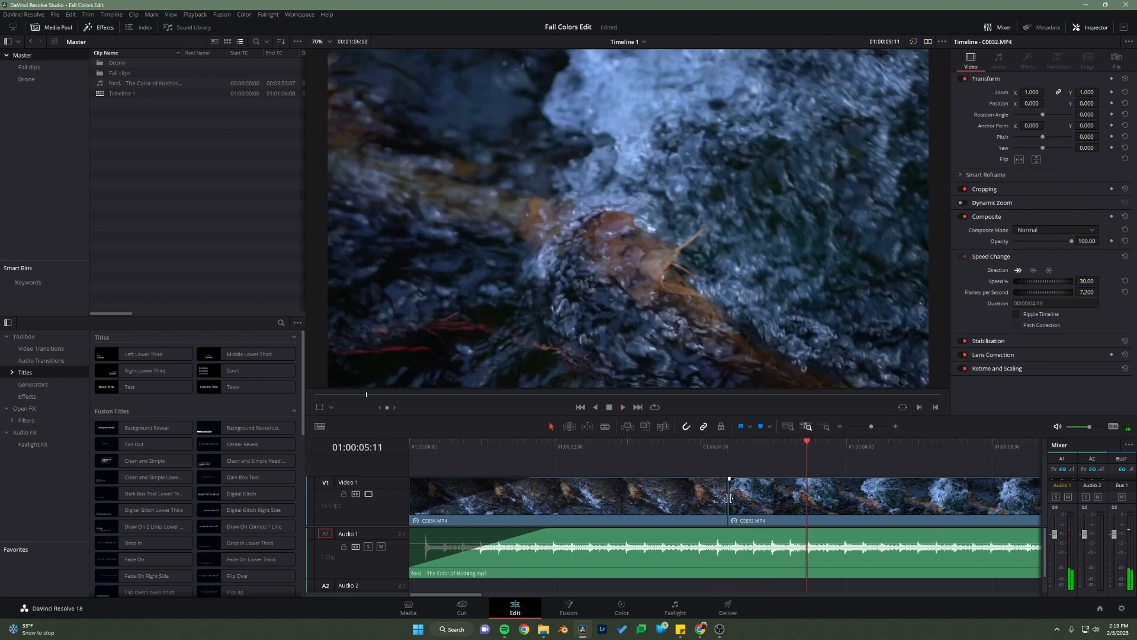
pyautogui.rightClick(730, 498)
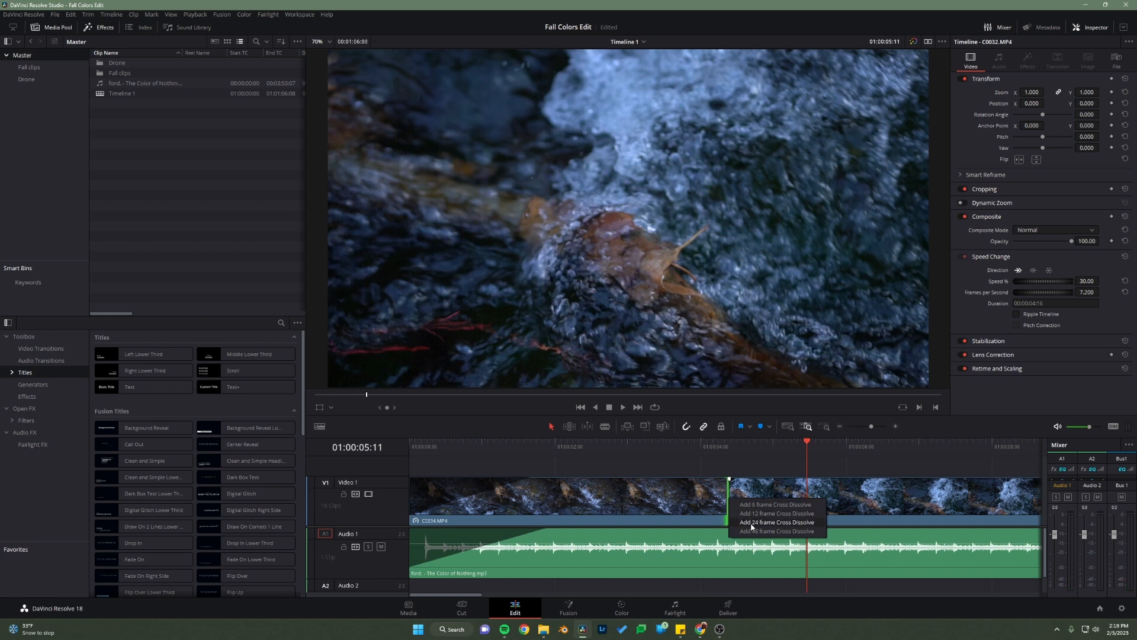
pyautogui.click(751, 522)
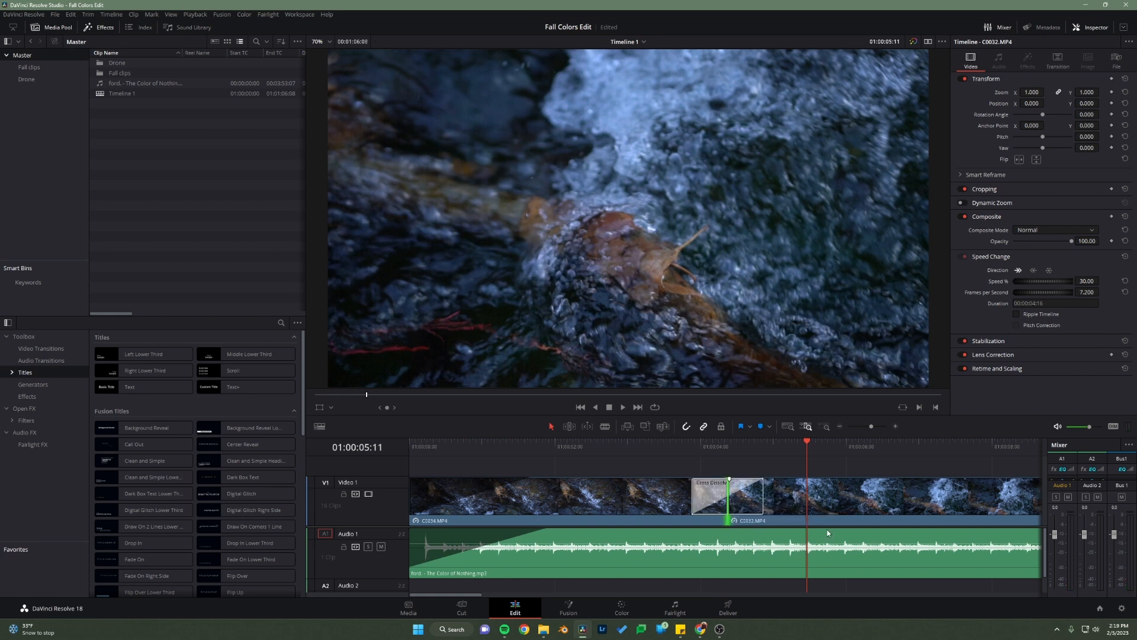
pyautogui.hotkey('ctrl', 's')
pyautogui.moveTo(680, 451); pyautogui.dragTo(526, 461)
pyautogui.press('space')
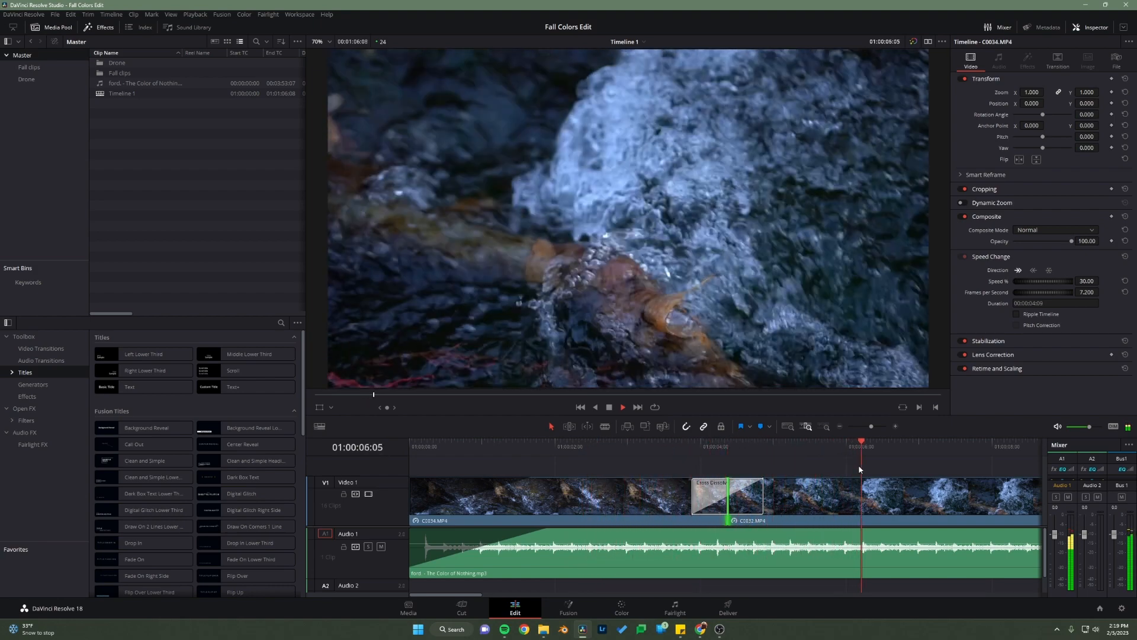
pyautogui.press('space')
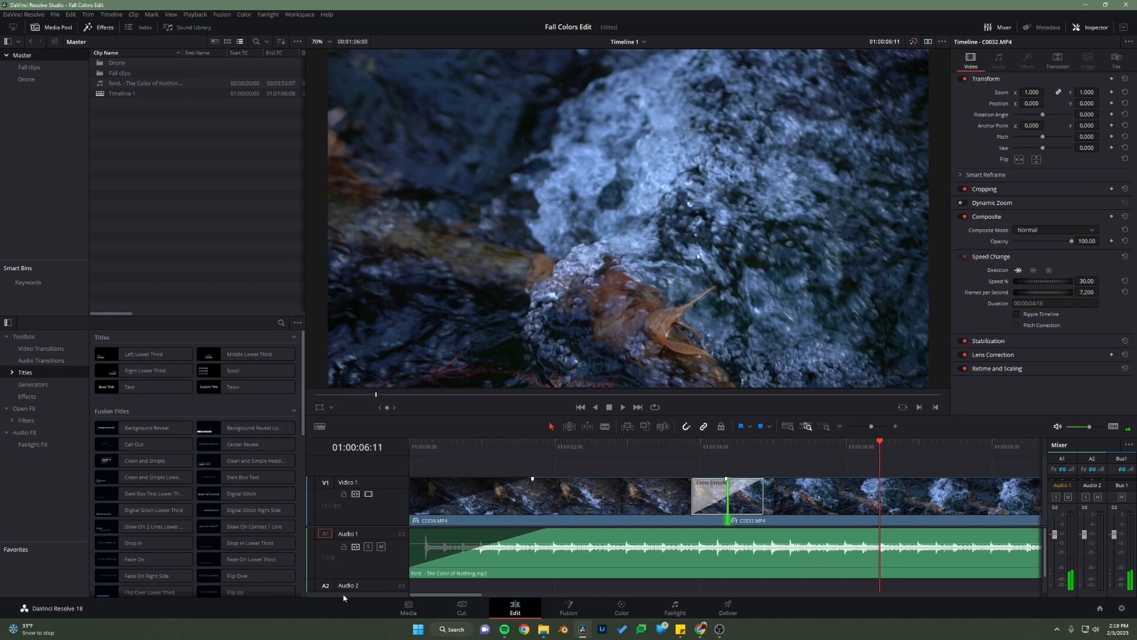
# Step: Close the gap after C0032.MP4 by moving fall sequence 1.mp4 directly against its end
pyautogui.moveTo(441, 596); pyautogui.dragTo(501, 597)
pyautogui.click(492, 456)
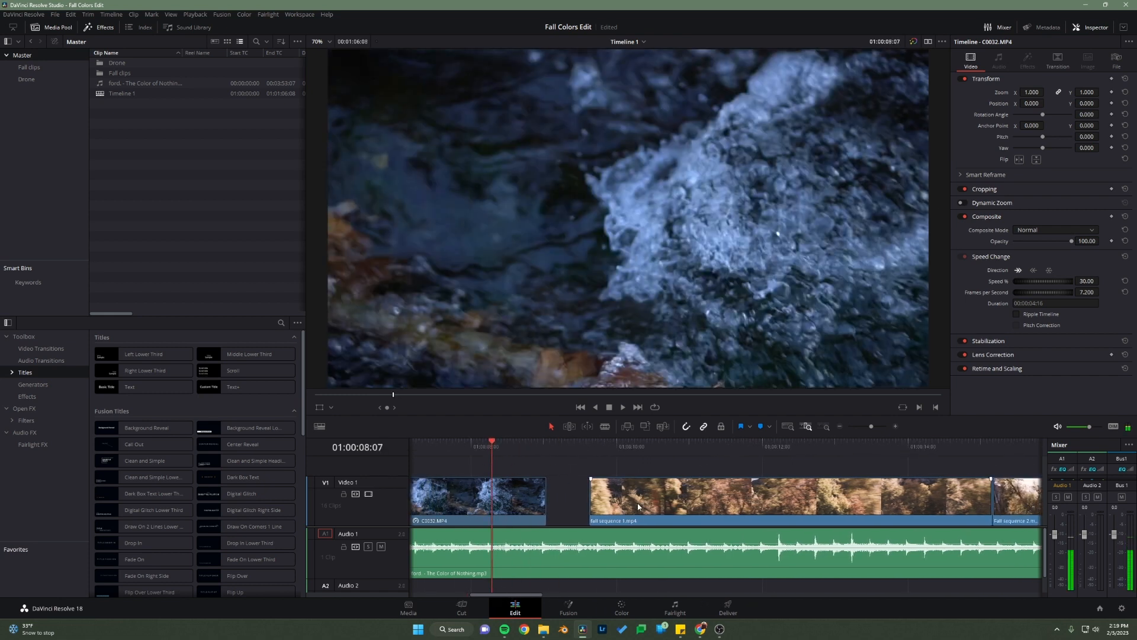
pyautogui.moveTo(645, 507); pyautogui.dragTo(603, 507)
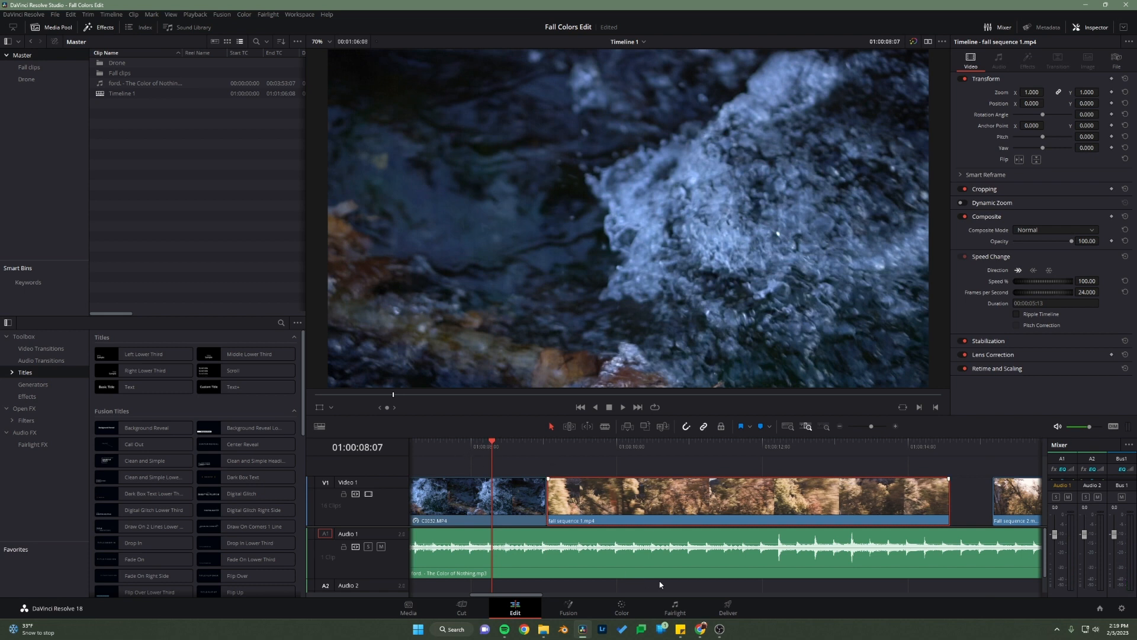
# Step: Switch to the assignment page in Chrome, play the reference video's fall sequence shot from 0:10 to 0:12, and return to DaVinci Resolve
pyautogui.moveTo(700, 628)
pyautogui.click(777, 593)
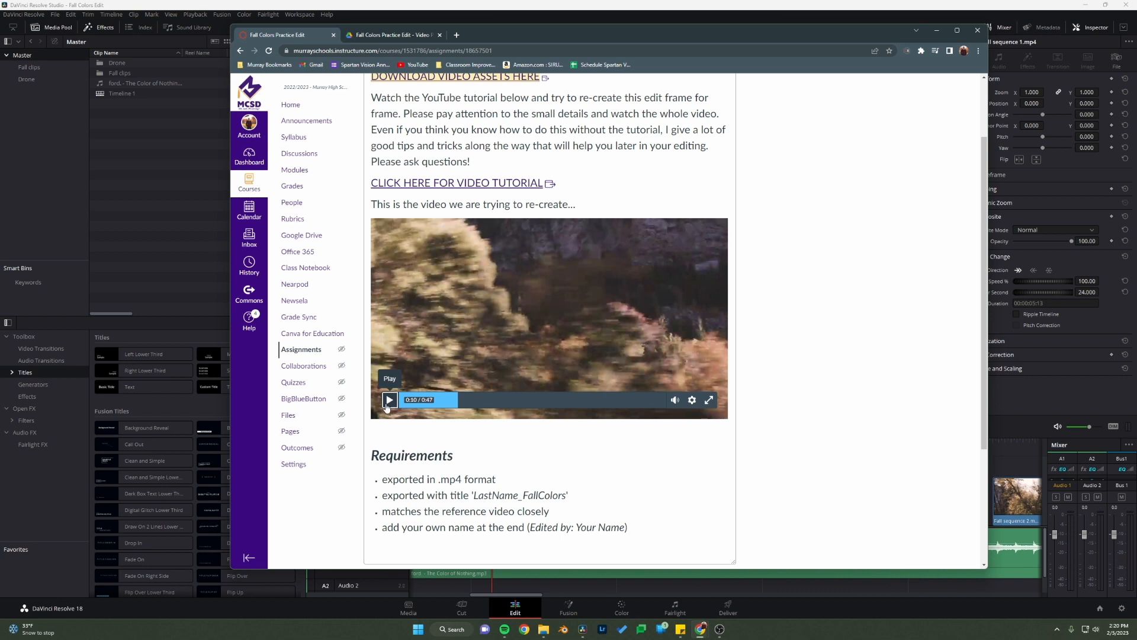
pyautogui.click(388, 402)
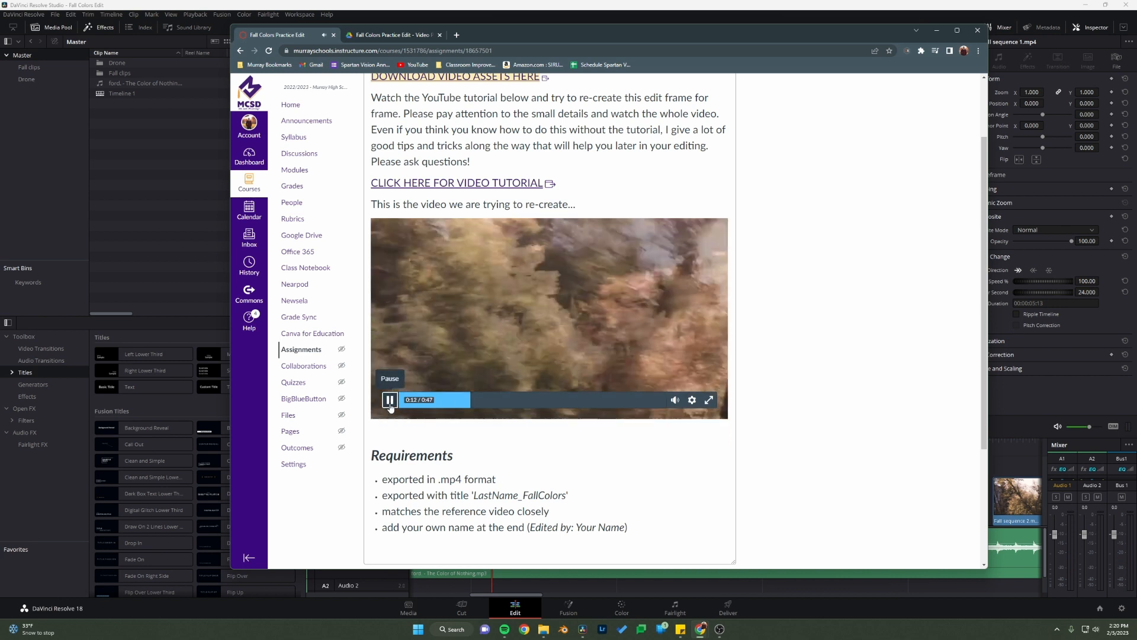
pyautogui.click(177, 267)
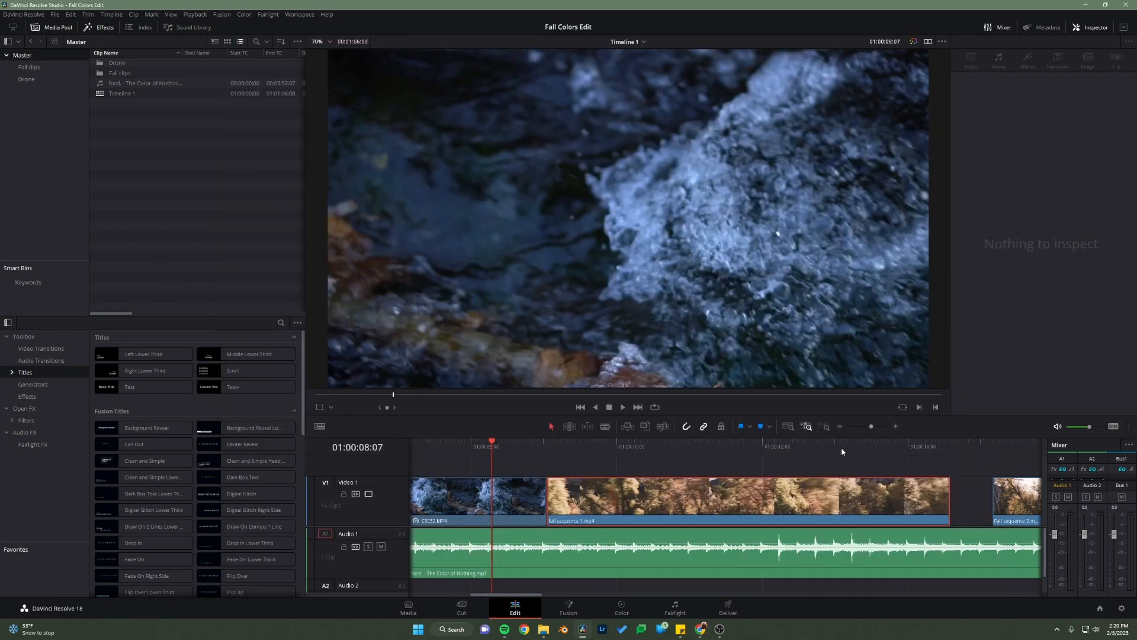
# Step: Trim the end of fall sequence 1.mp4 back to the playhead at 01:00:13:13
pyautogui.moveTo(841, 447); pyautogui.dragTo(875, 459)
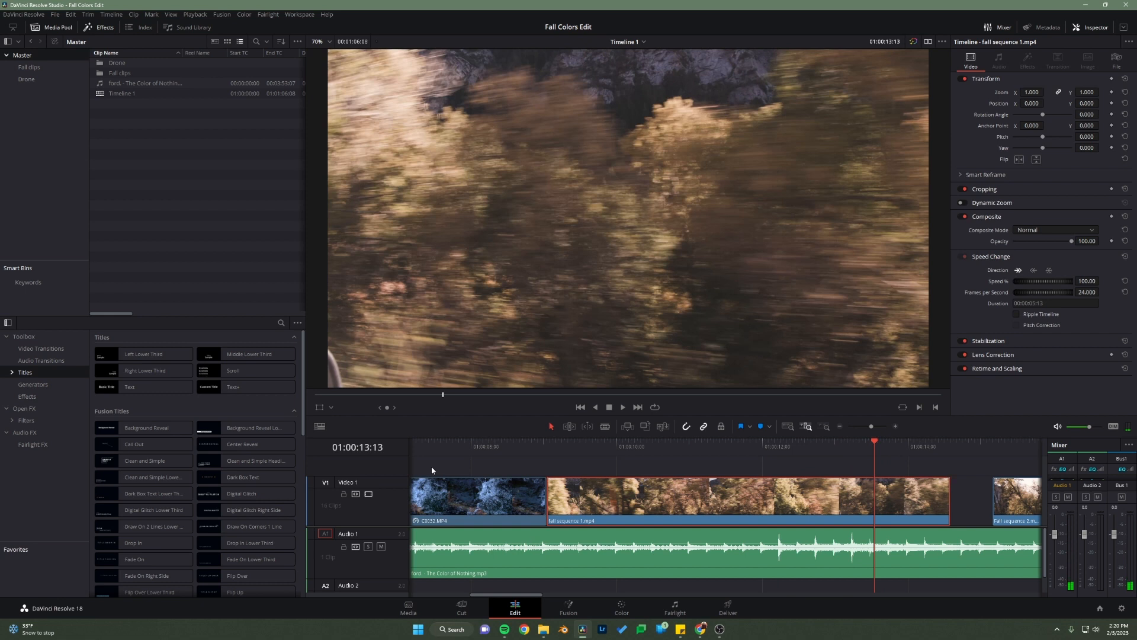
pyautogui.click(604, 427)
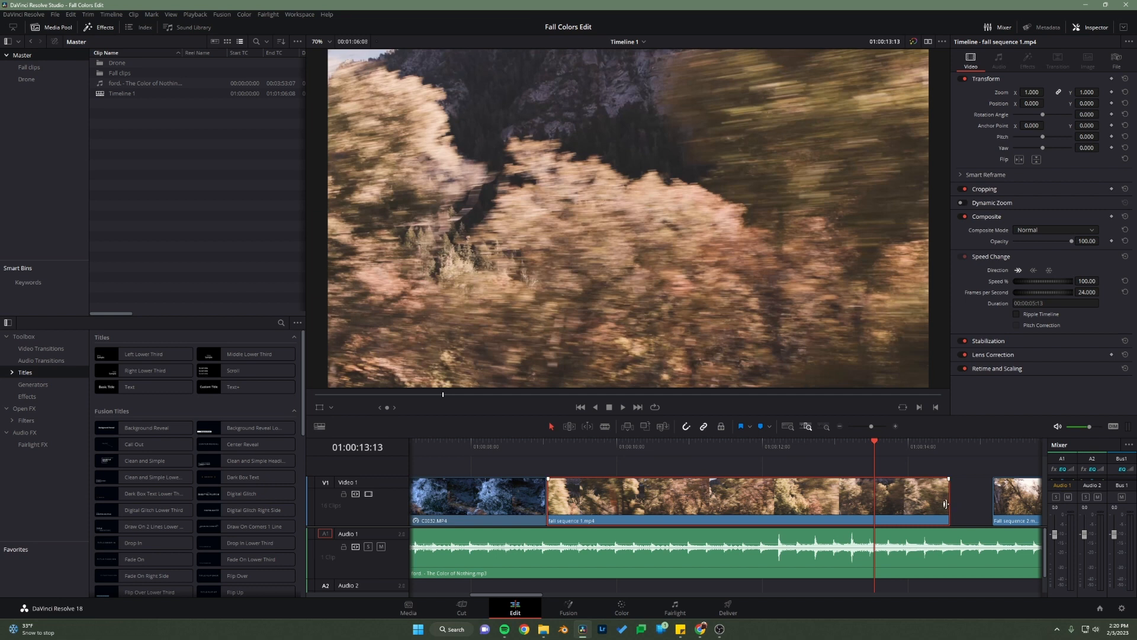
pyautogui.moveTo(946, 504); pyautogui.dragTo(872, 507)
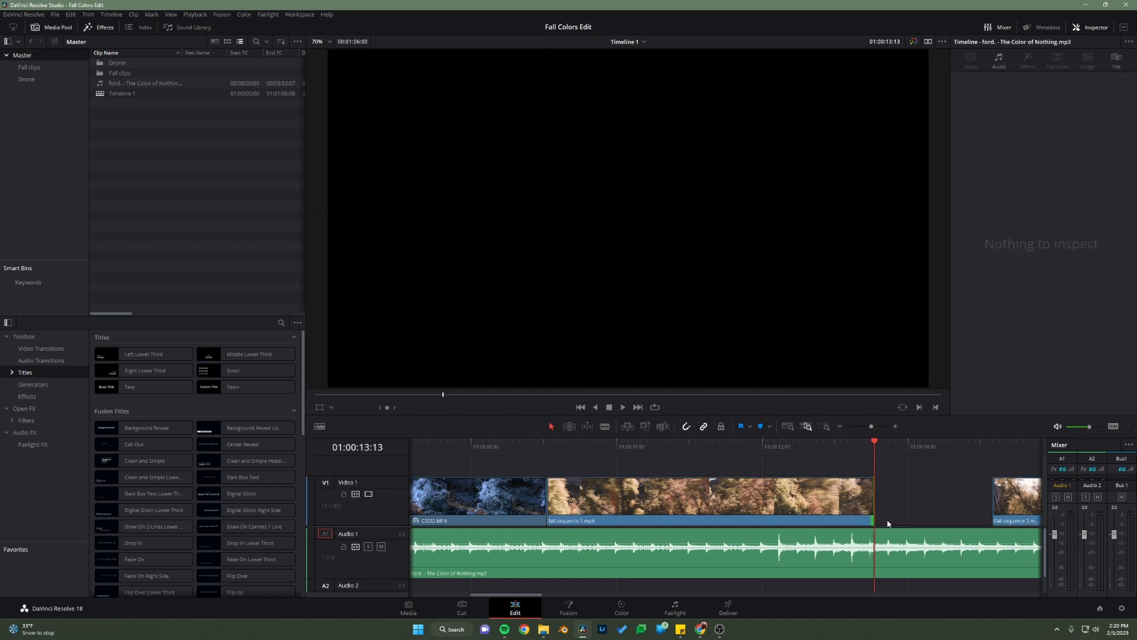
# Step: Close the gap after fall sequence 1.mp4 by moving Fall sequence 2.mp4 directly against its end
pyautogui.click(902, 500)
pyautogui.click(900, 505)
pyautogui.moveTo(518, 597); pyautogui.dragTo(560, 596)
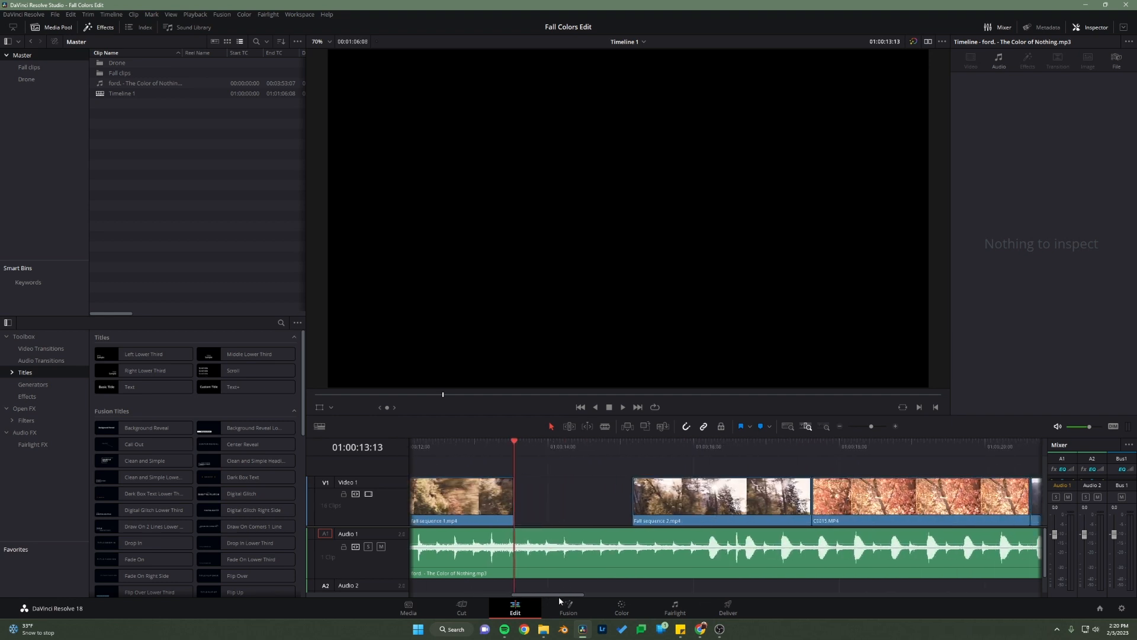
pyautogui.moveTo(749, 506); pyautogui.dragTo(631, 506)
# Step: Switch to the assignment page in Chrome, play the reference video from 0:14 to 0:17, and return to DaVinci Resolve
pyautogui.moveTo(702, 631)
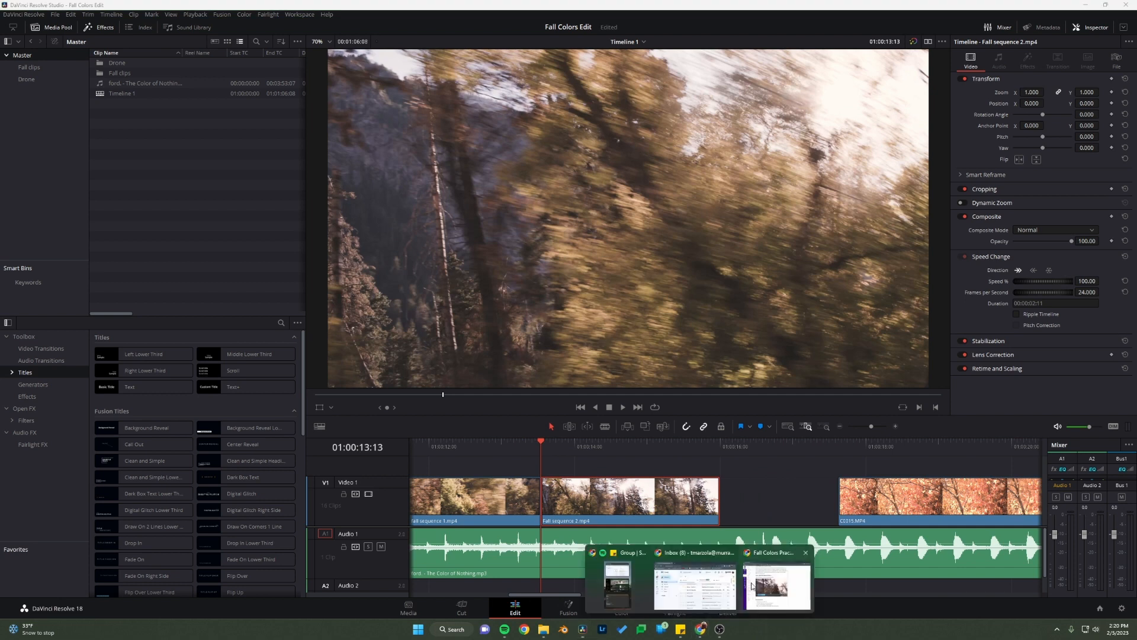
pyautogui.click(773, 589)
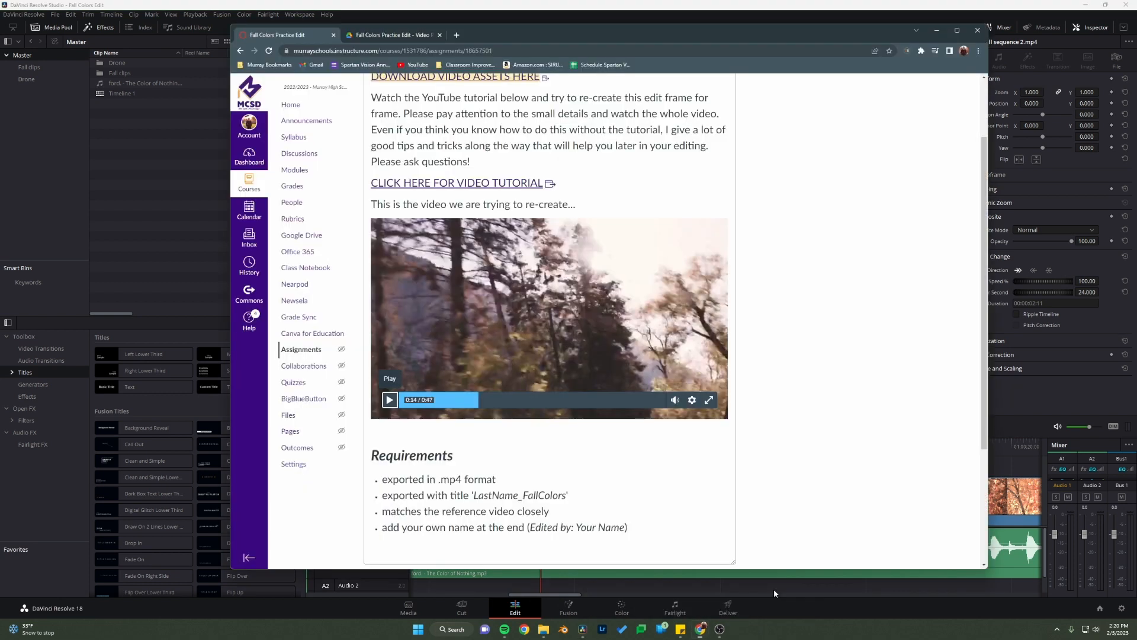
pyautogui.click(389, 401)
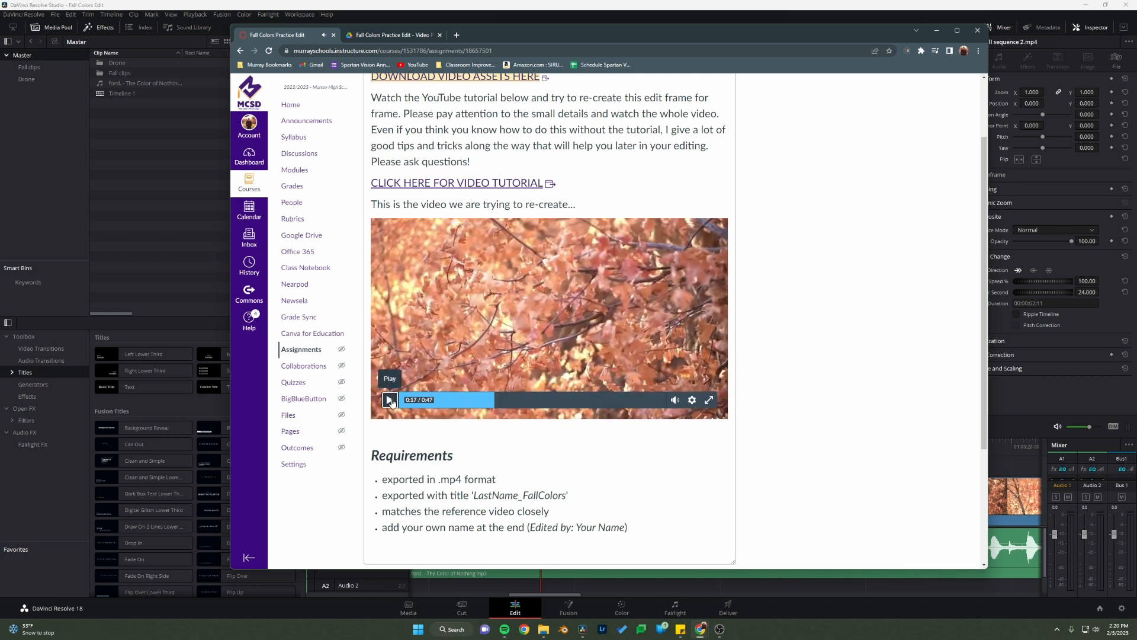
pyautogui.click(390, 400)
pyautogui.click(1035, 400)
# Step: Move the playhead to 01:00:14:13 within Fall sequence 2.mp4 and save the project
pyautogui.moveTo(599, 446); pyautogui.dragTo(612, 477)
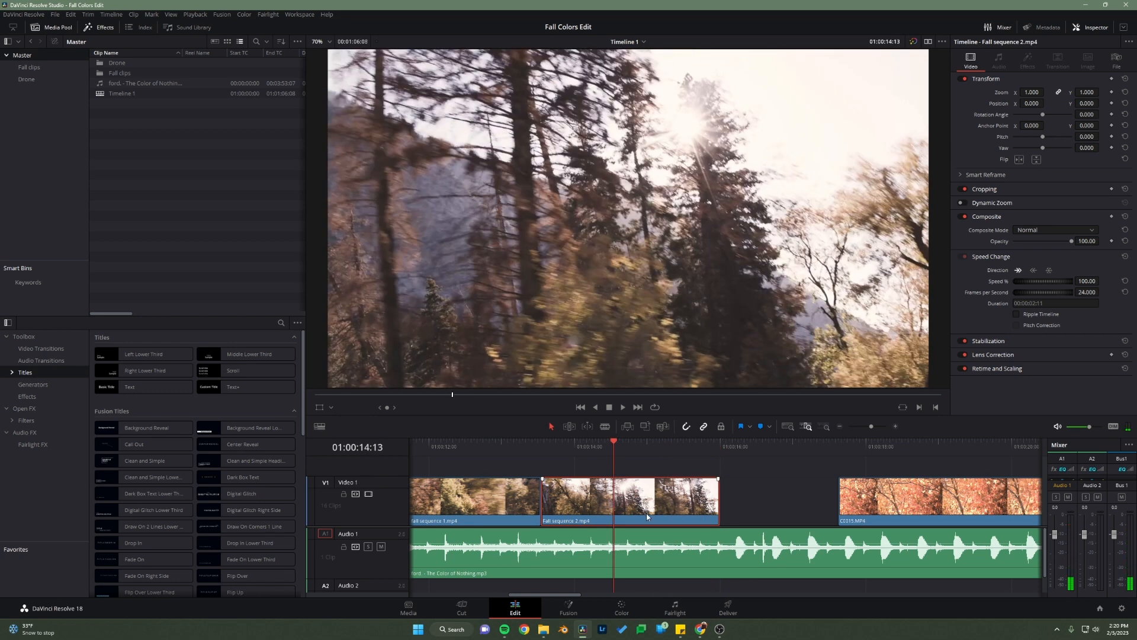
pyautogui.hotkey('ctrl', 's')
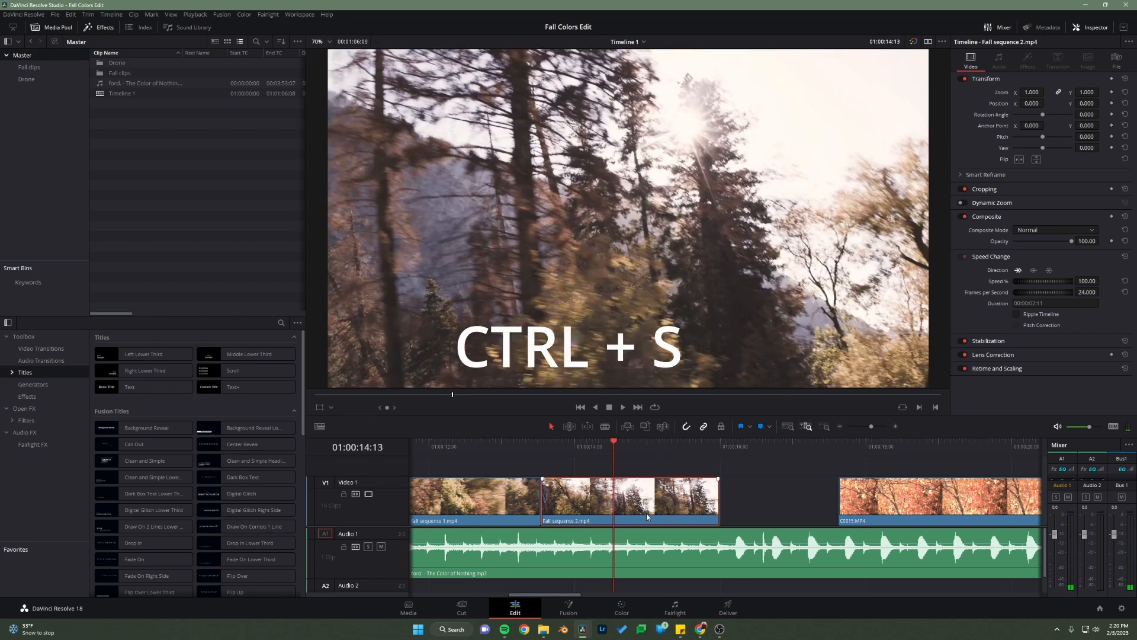
pyautogui.click(54, 14)
pyautogui.click(74, 72)
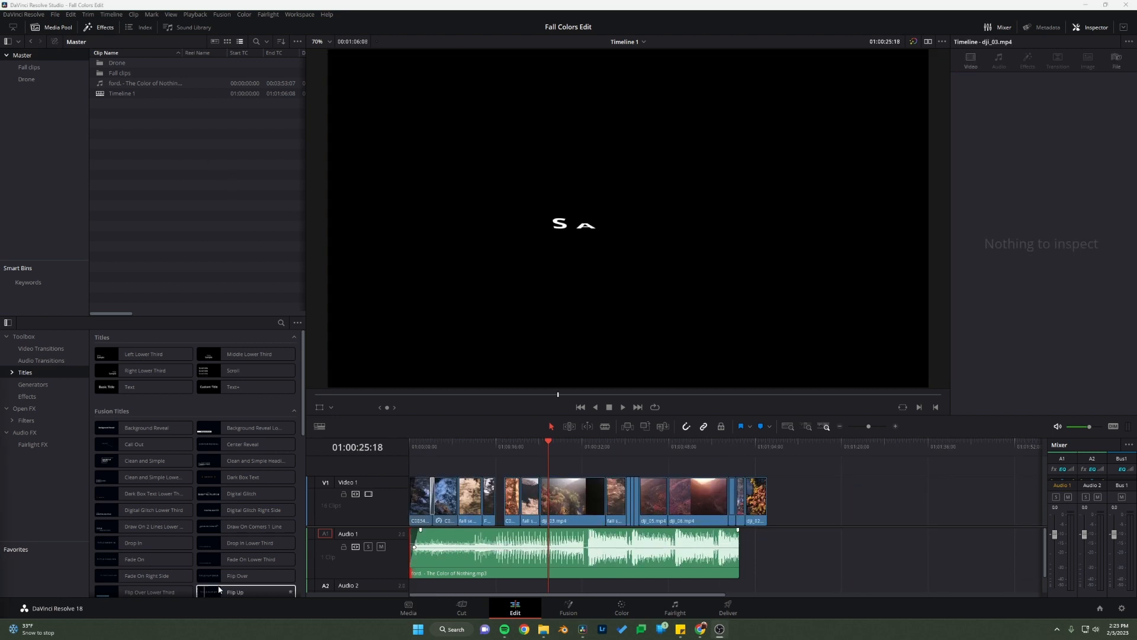
# Step: Switch to the assignment page in Chrome, play the reference video from 0:15 past 0:32, and return to DaVinci Resolve
pyautogui.moveTo(700, 629)
pyautogui.click(781, 588)
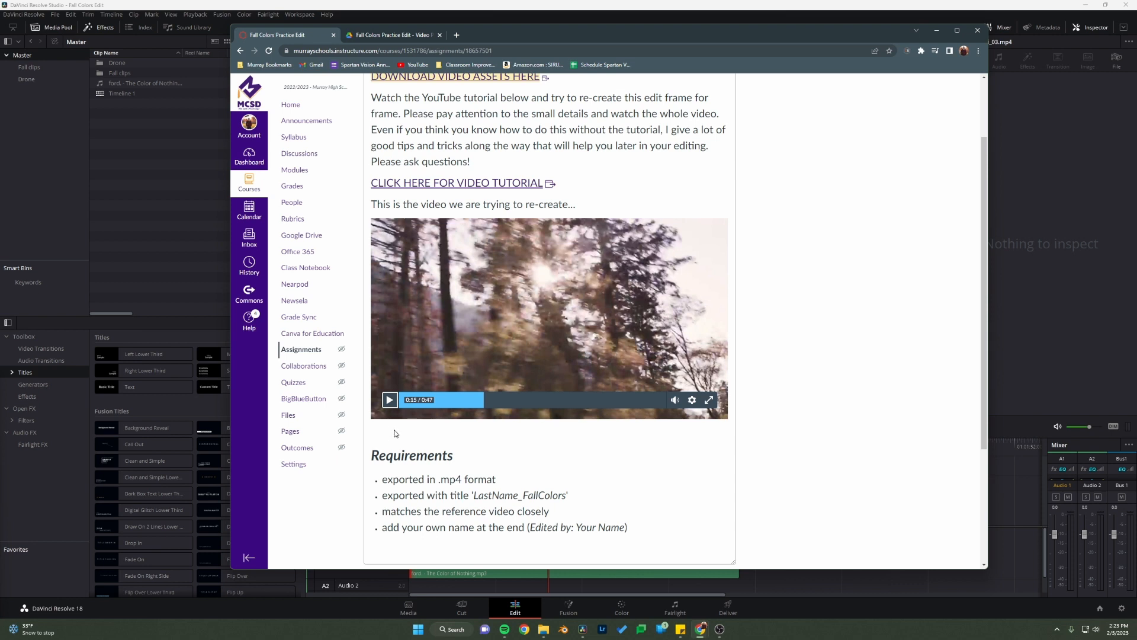
pyautogui.click(390, 399)
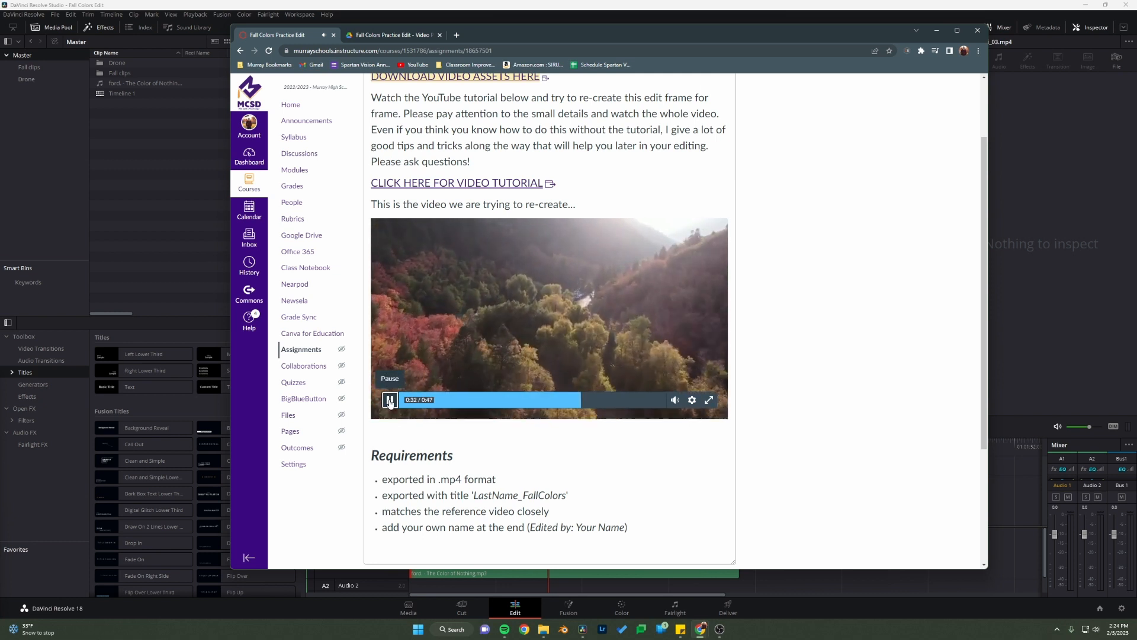
pyautogui.click(389, 401)
pyautogui.click(116, 221)
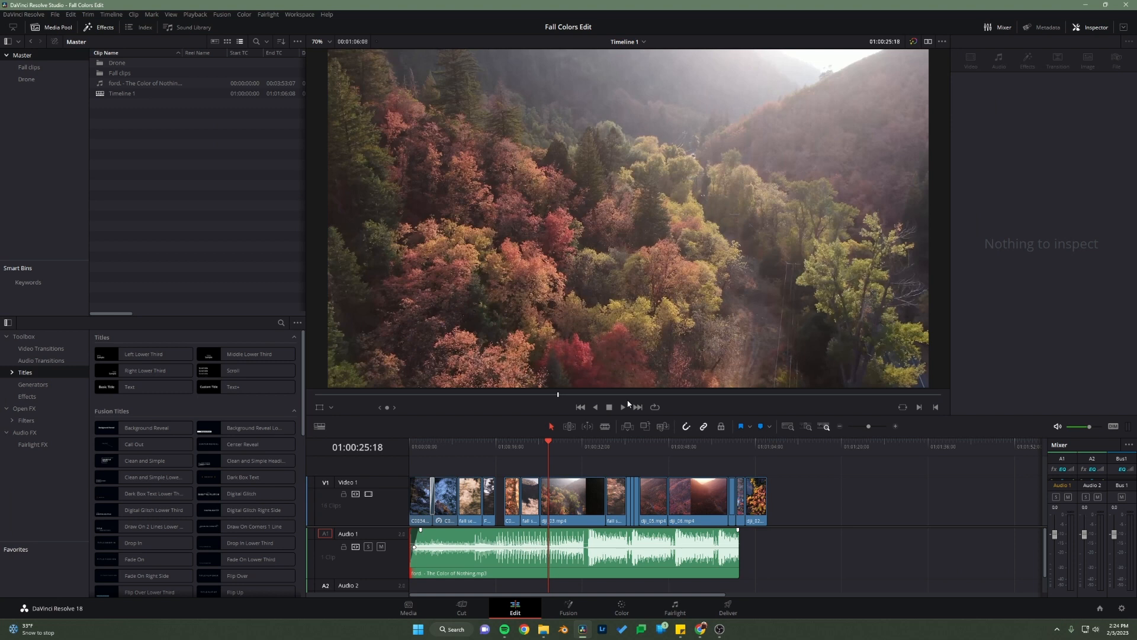
# Step: Locate the break in the song's waveform by zooming in on it and placing the playhead at 01:00:32:04
pyautogui.moveTo(546, 438); pyautogui.dragTo(583, 457)
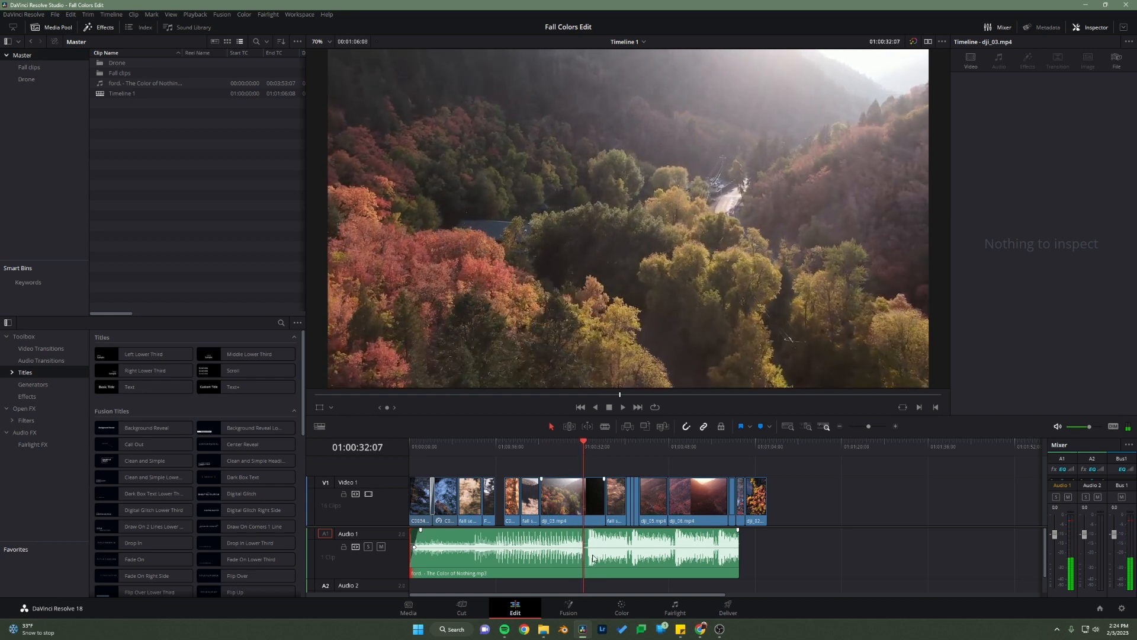
pyautogui.click(806, 428)
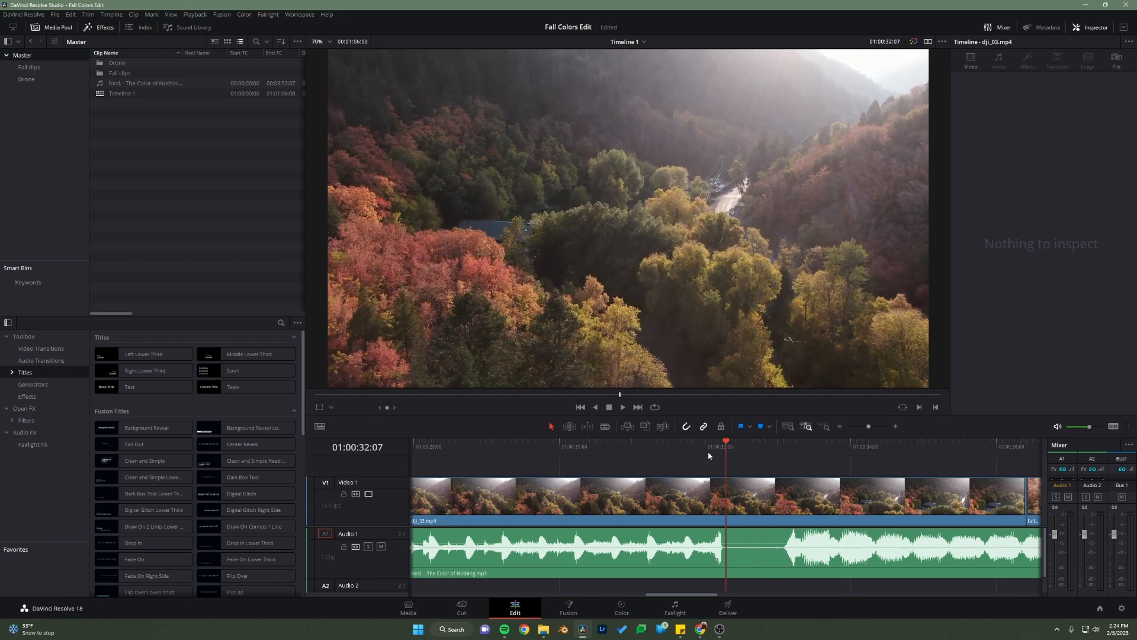
pyautogui.moveTo(728, 445); pyautogui.dragTo(704, 455)
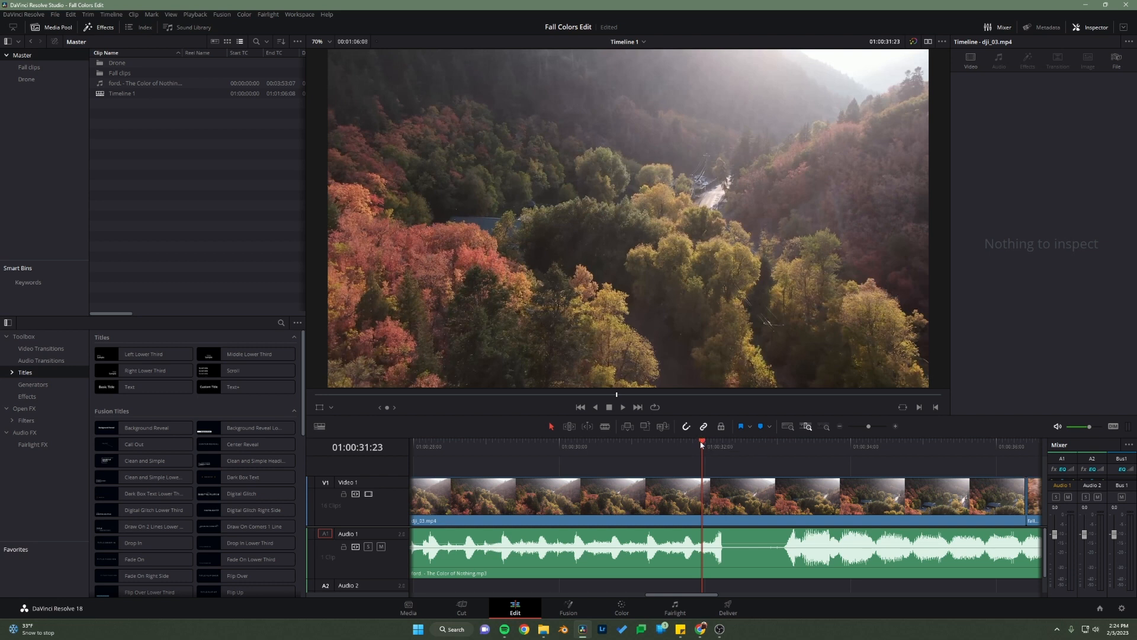
pyautogui.moveTo(702, 444); pyautogui.dragTo(719, 445)
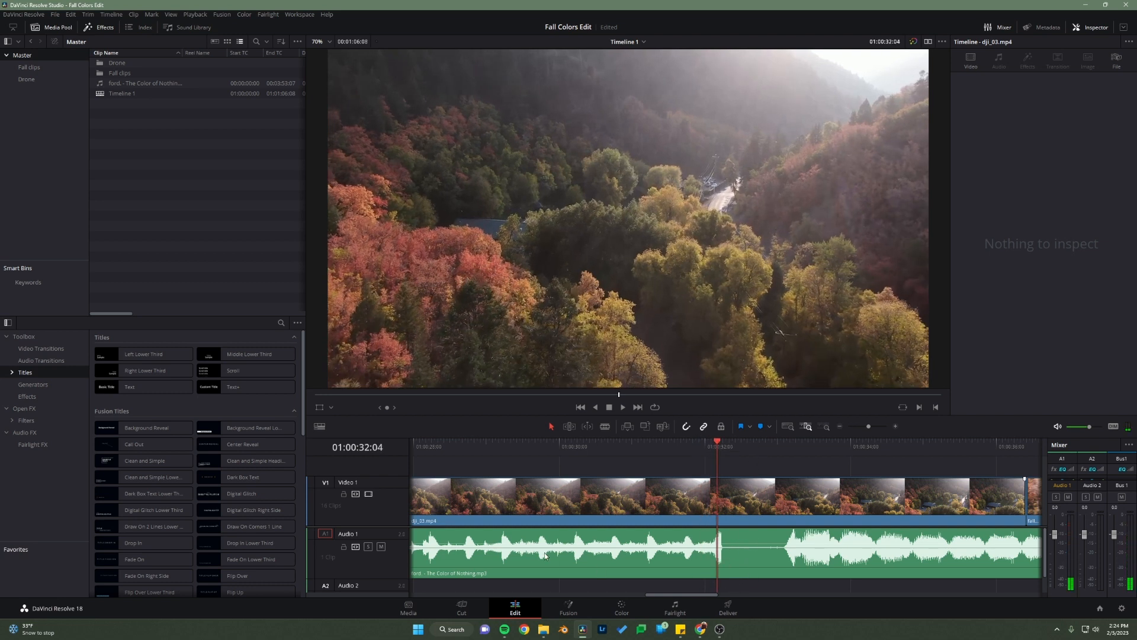
# Step: Trim about 6 seconds off the start of the song and move it back to the beginning of the timeline
pyautogui.click(787, 426)
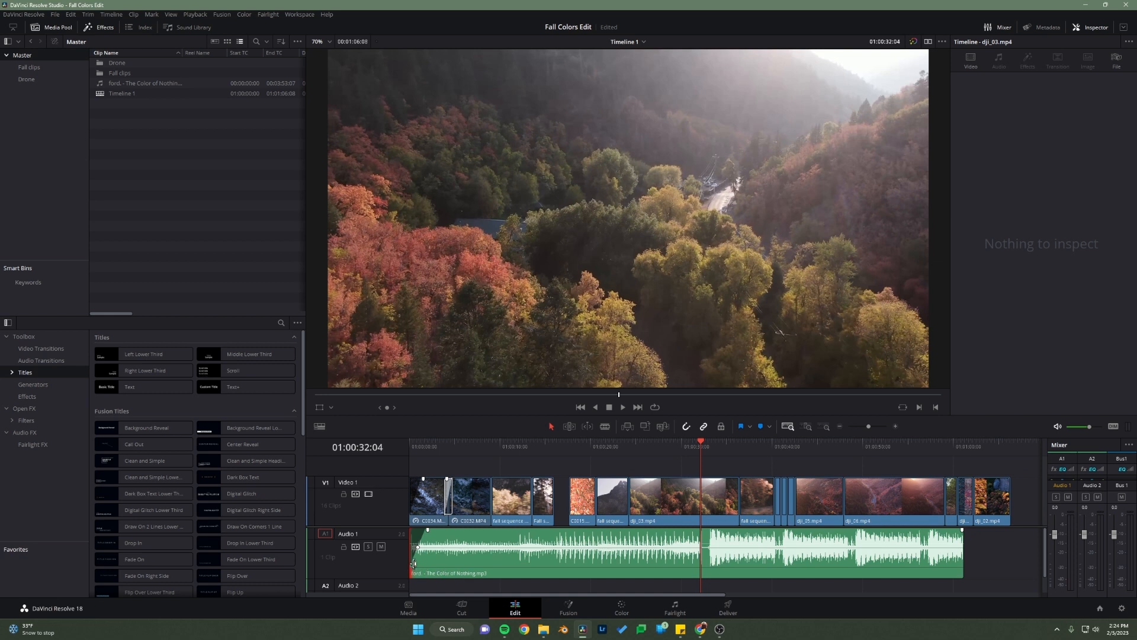
pyautogui.moveTo(414, 563); pyautogui.dragTo(467, 558)
pyautogui.moveTo(566, 558); pyautogui.dragTo(491, 558)
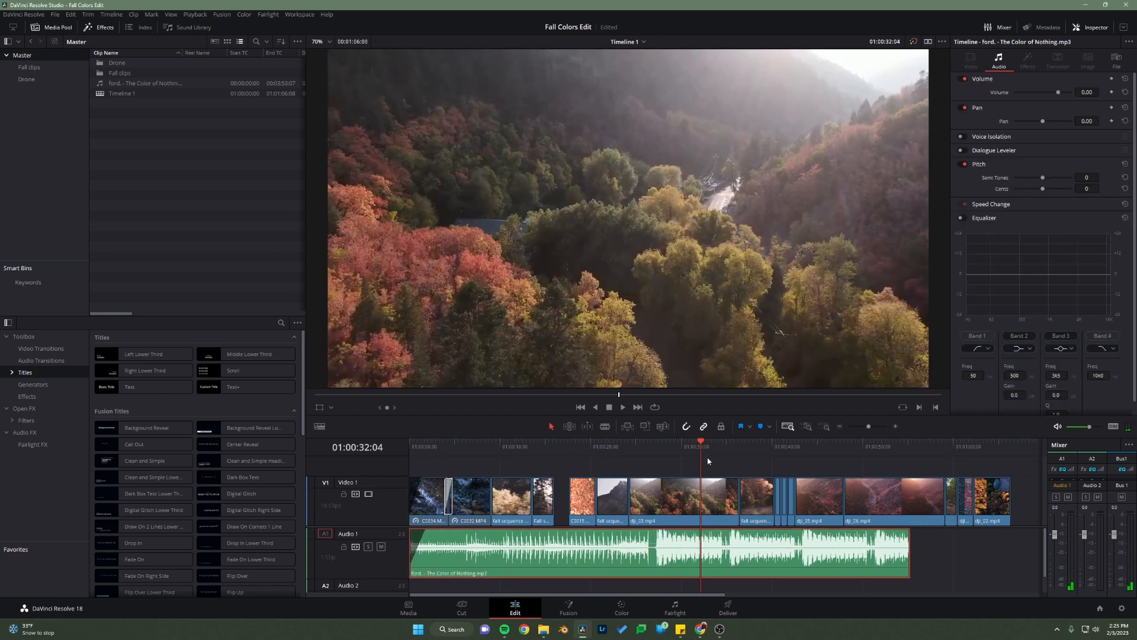
pyautogui.click(649, 450)
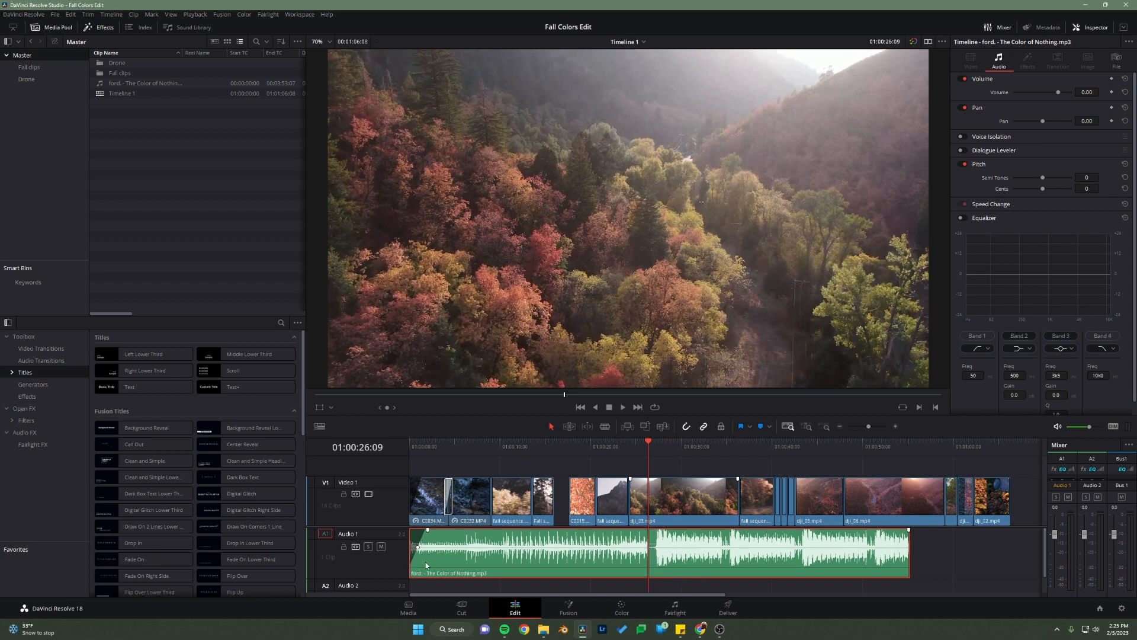
# Step: Play the timeline from 01:00:12:11 across the cut between fall sequence 1.mp4 and Fall sequence 2.mp4
pyautogui.click(530, 464)
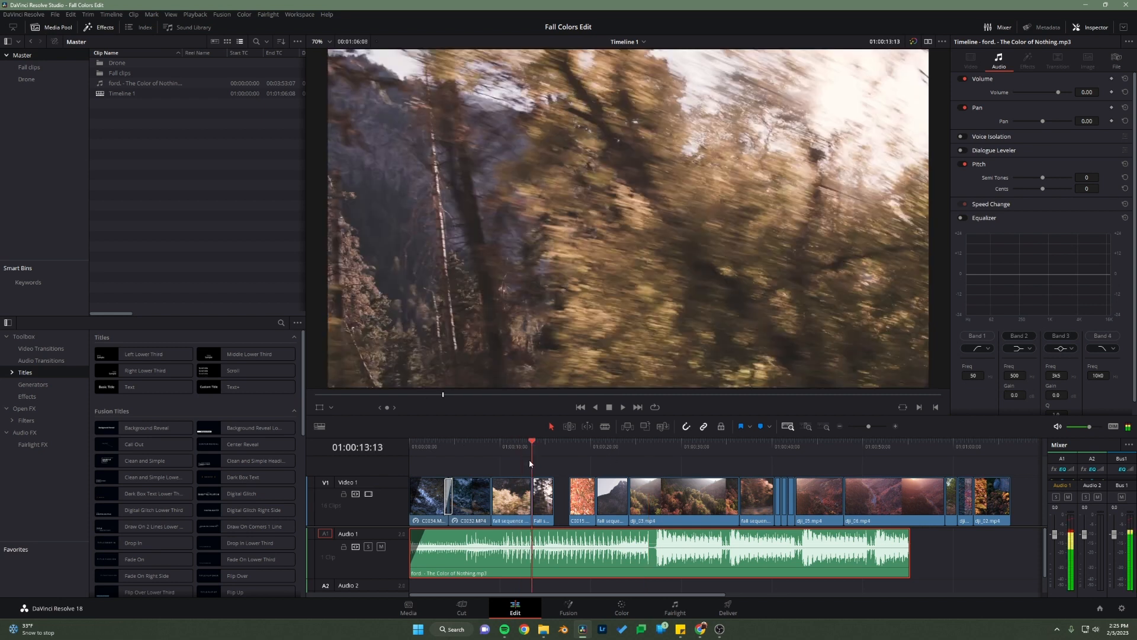
pyautogui.moveTo(537, 461)
pyautogui.mouseDown()
pyautogui.moveTo(550, 462)
pyautogui.moveTo(530, 466)
pyautogui.mouseUp()
pyautogui.click(522, 464)
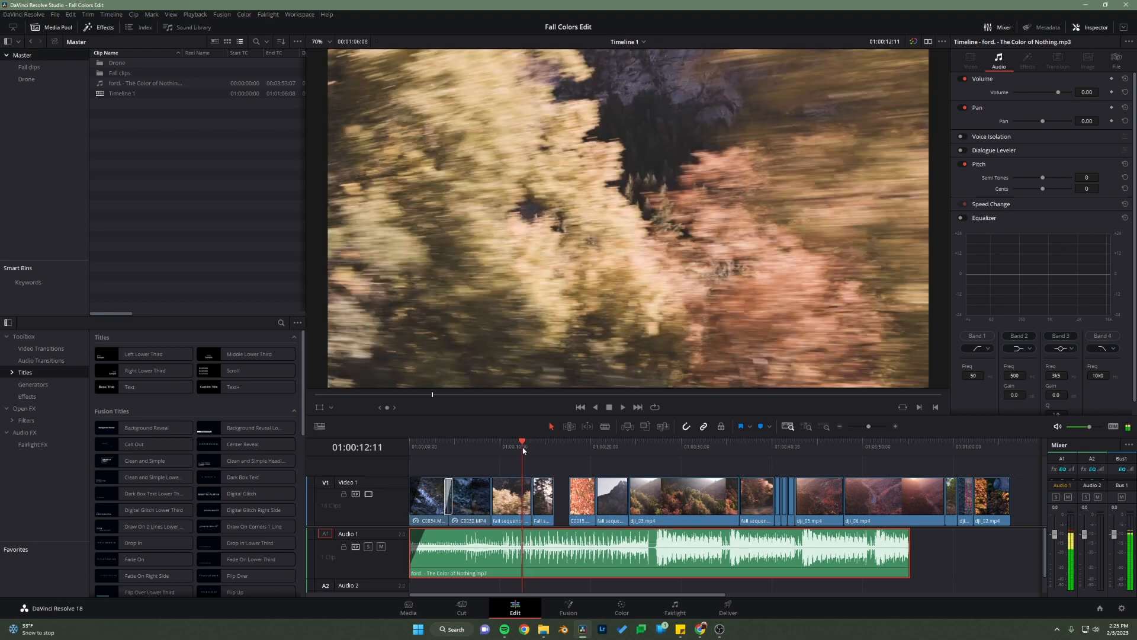
pyautogui.press('space')
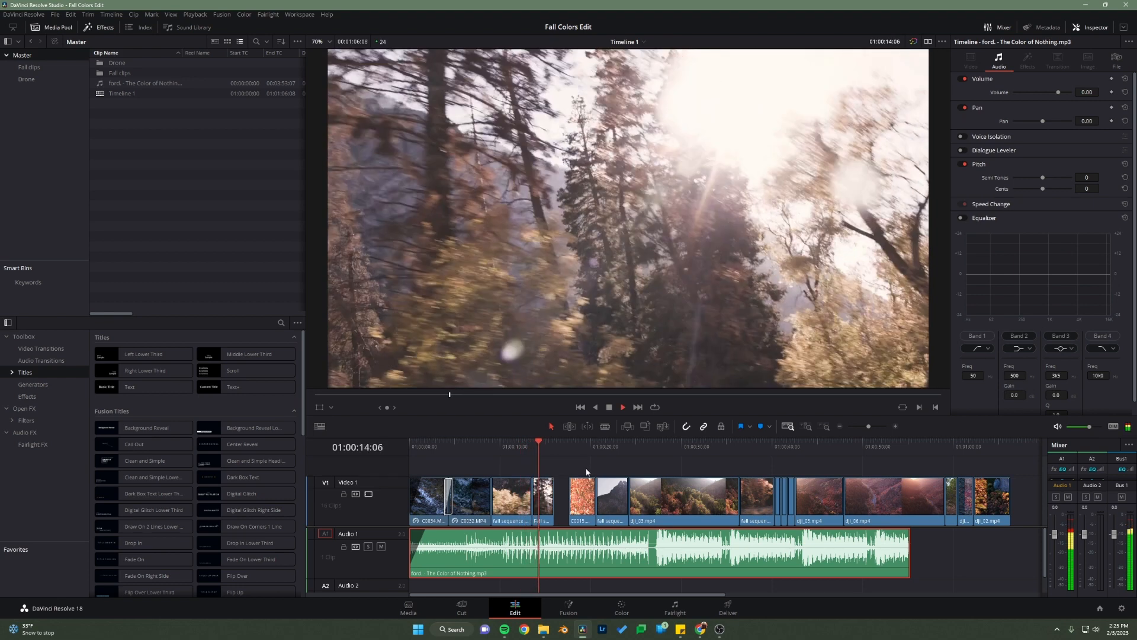
pyautogui.press('space')
# Step: Add a 24 frame cross dissolve at the cut between fall sequence 1.mp4 and Fall sequence 2.mp4 and preview the transition
pyautogui.rightClick(532, 504)
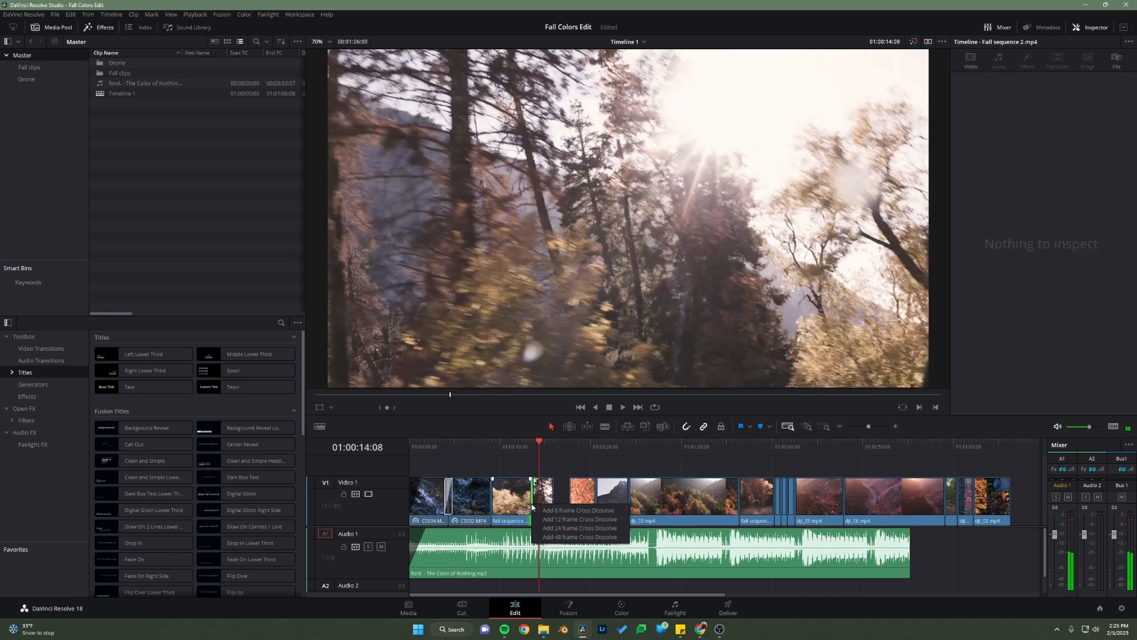
pyautogui.click(563, 526)
pyautogui.click(517, 446)
pyautogui.press('space')
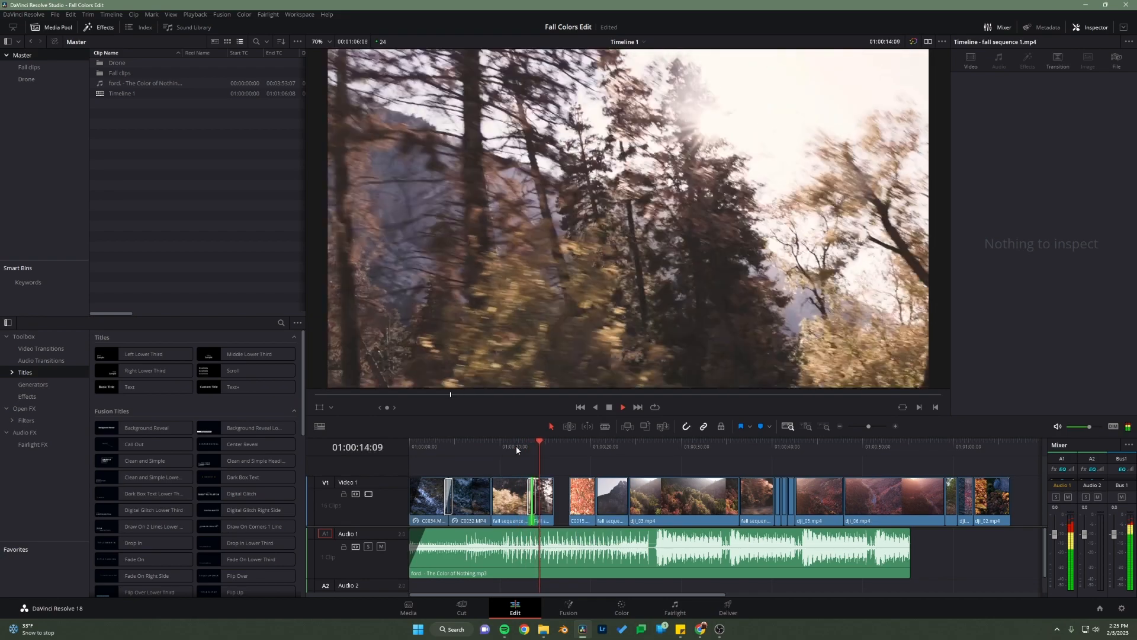
pyautogui.press('space')
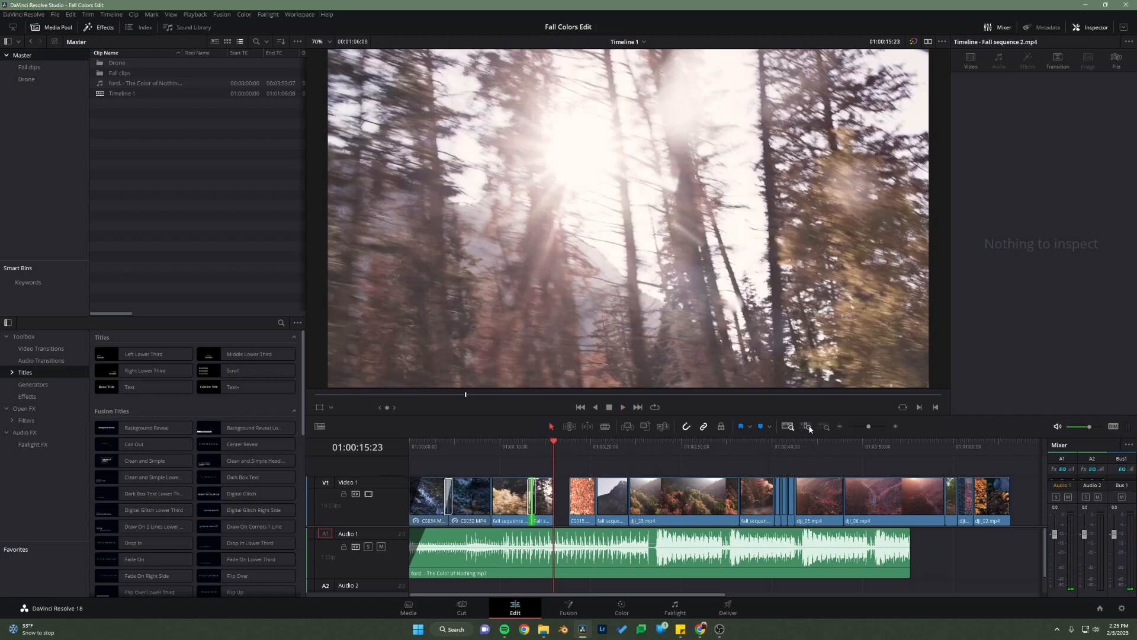
# Step: Close the gap after Fall sequence 2.mp4 by moving C0015.MP4 directly against its end, and play the clip through
pyautogui.click(808, 427)
pyautogui.click(927, 506)
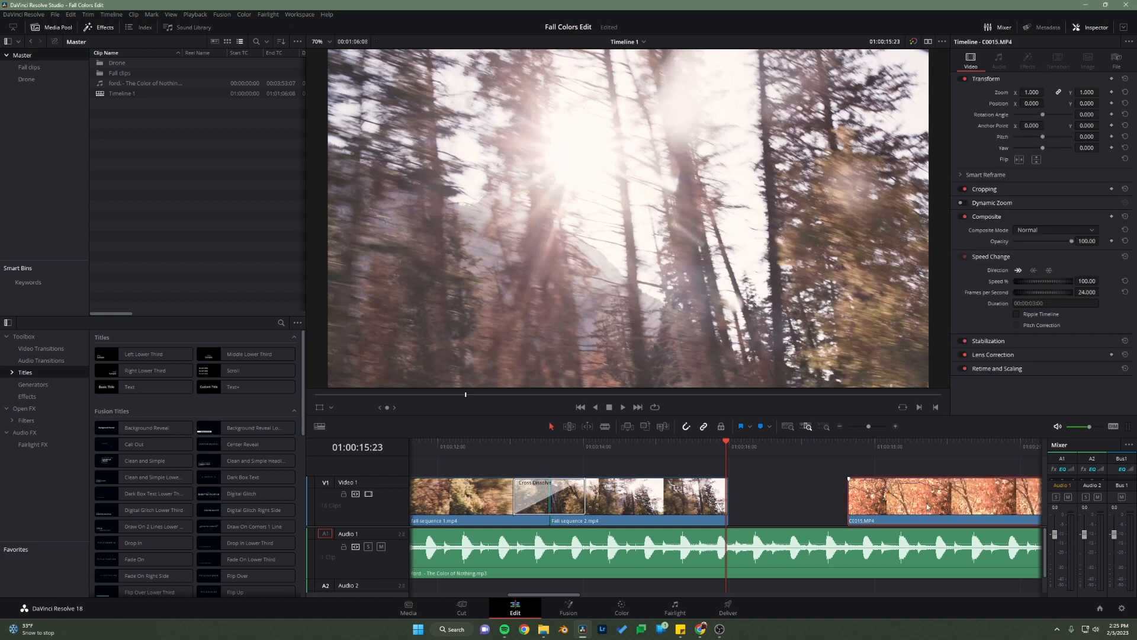
pyautogui.moveTo(927, 507); pyautogui.dragTo(808, 506)
pyautogui.press('space')
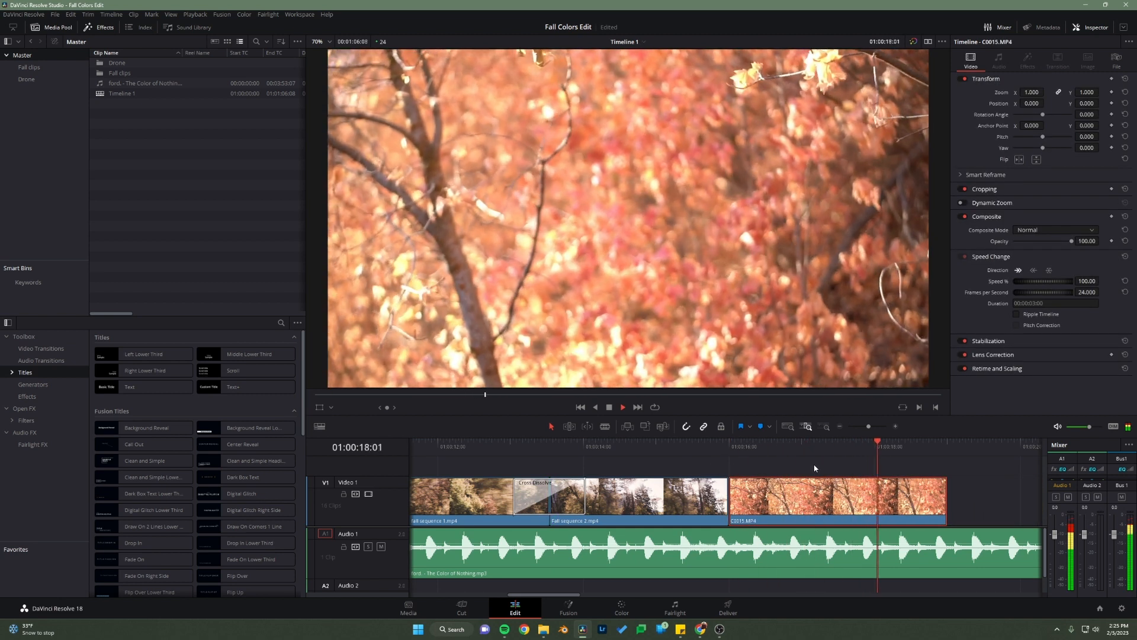
pyautogui.press('space')
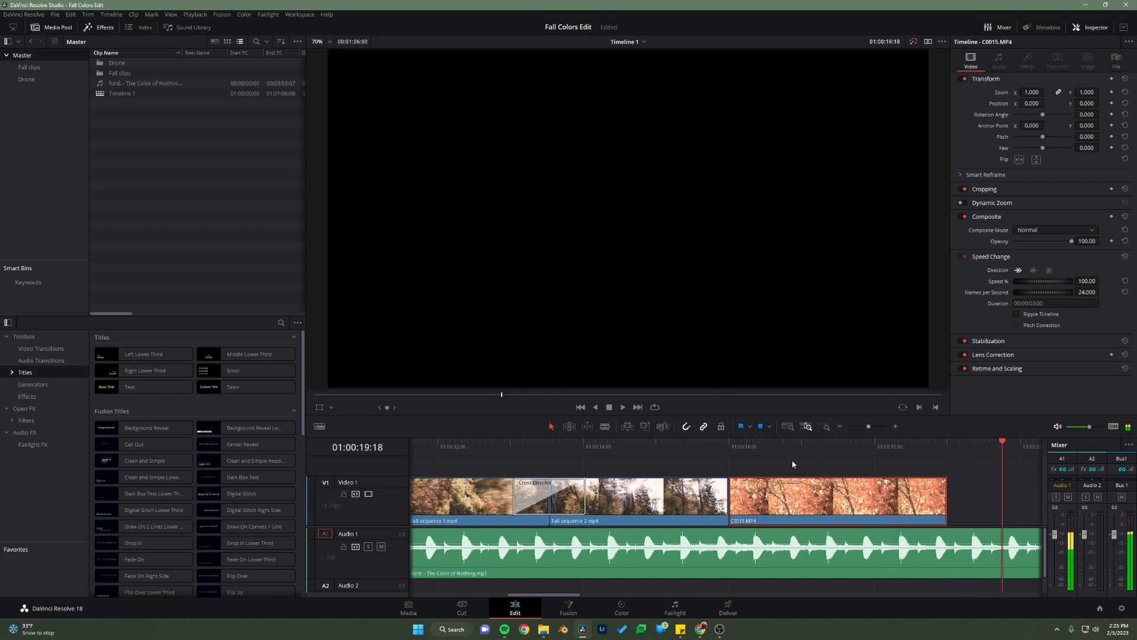
# Step: Trim the start of C0015.MP4 to 01:00:18:10 and move the shortened clip back against Fall sequence 2.mp4
pyautogui.moveTo(817, 453); pyautogui.dragTo(747, 452)
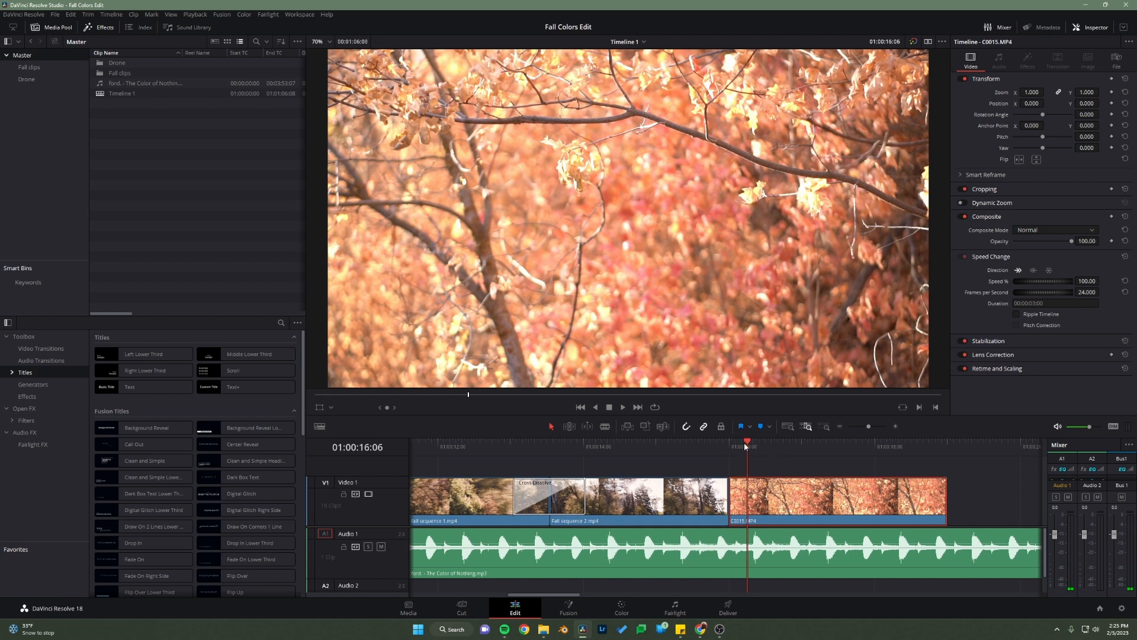
pyautogui.moveTo(745, 445); pyautogui.dragTo(905, 457)
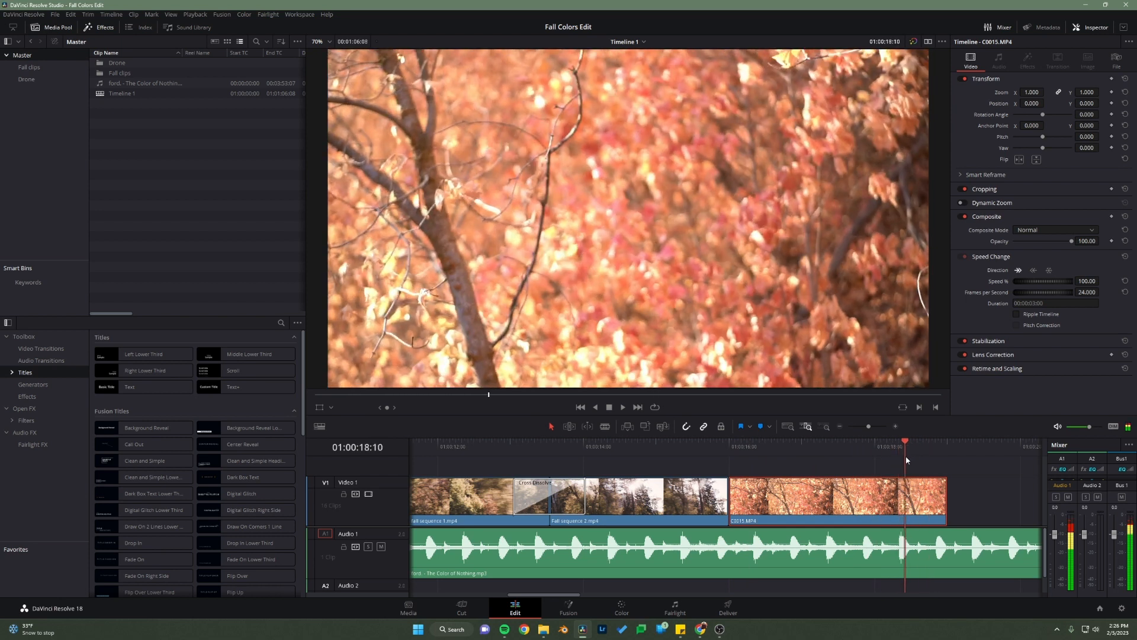
pyautogui.moveTo(733, 506)
pyautogui.mouseDown()
pyautogui.moveTo(910, 506)
pyautogui.moveTo(738, 503)
pyautogui.mouseUp()
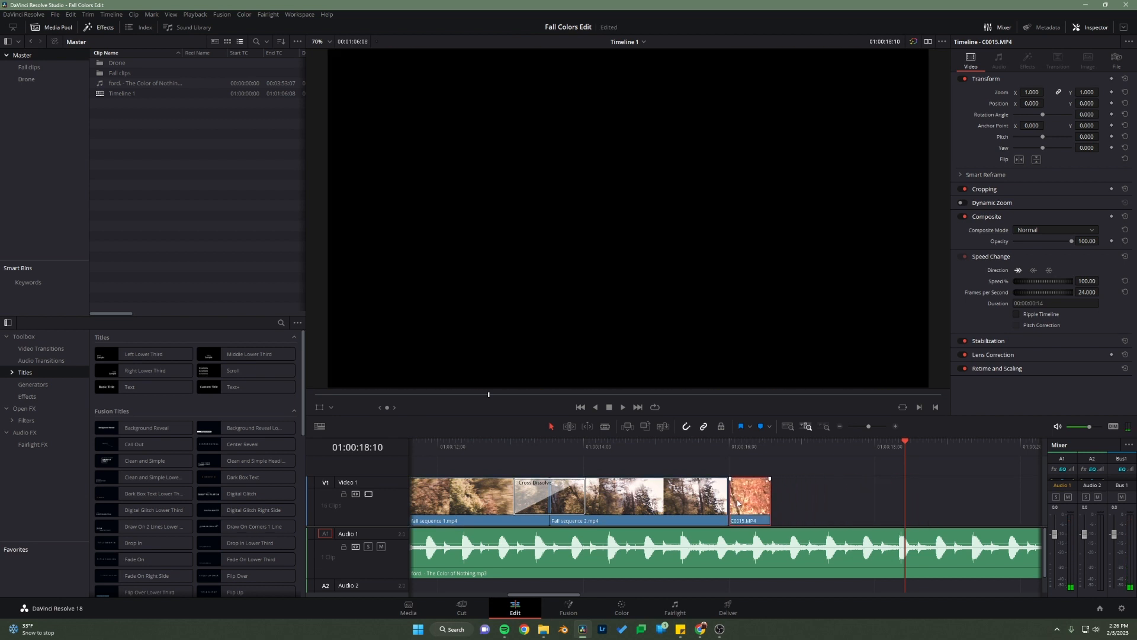
# Step: Slow C0015.MP4 to 30% speed and extend its end to a duration of about 00:00:03:05
pyautogui.click(742, 449)
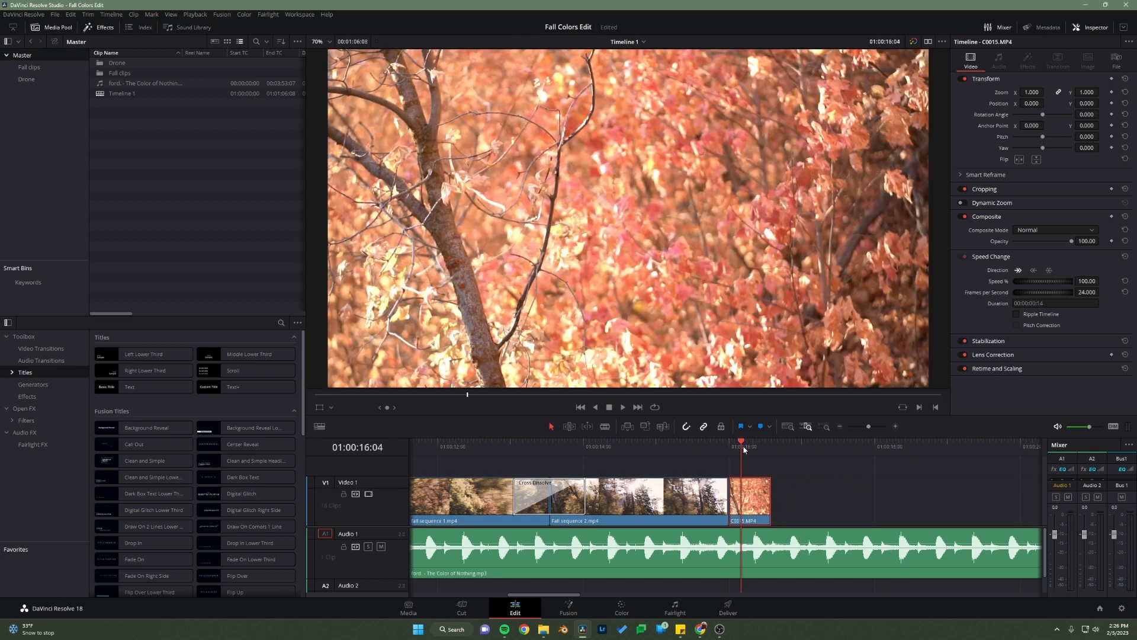
pyautogui.click(1086, 281)
pyautogui.write('30')
pyautogui.press('Return')
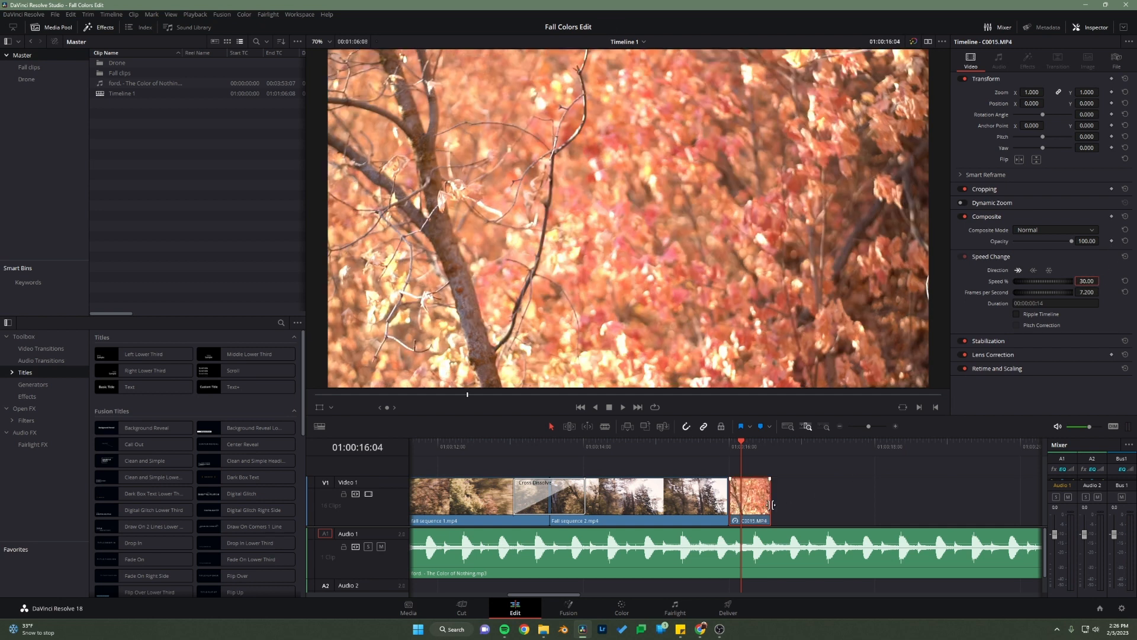
pyautogui.moveTo(772, 504); pyautogui.dragTo(961, 504)
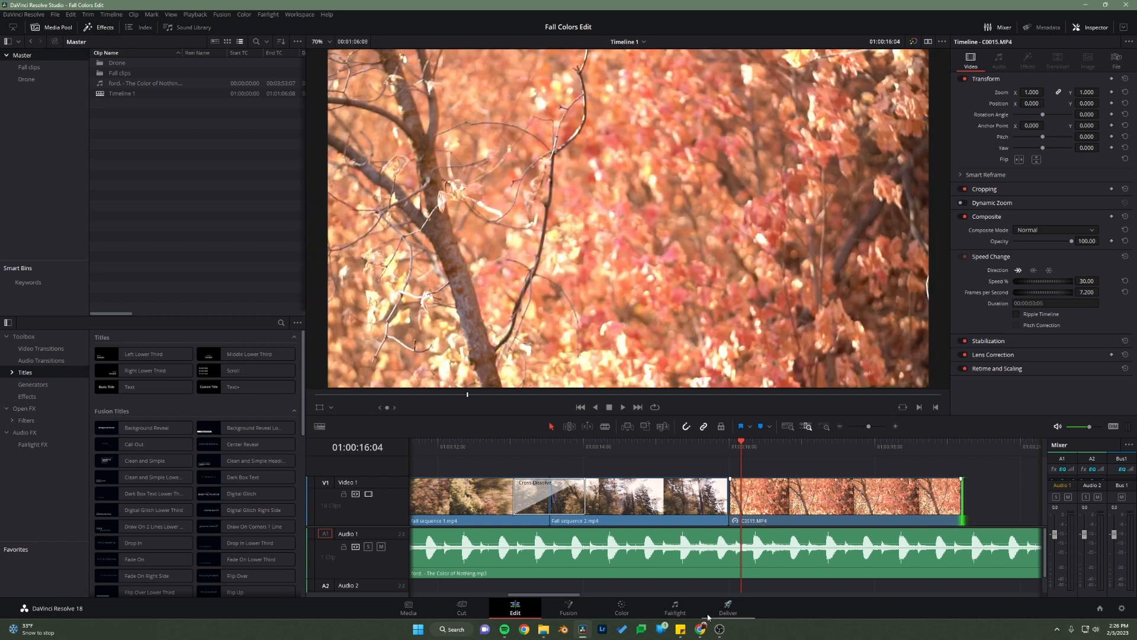
# Step: Switch to the assignment page in the browser and play the reference video to 0:22 to check the next shots
pyautogui.moveTo(702, 627)
pyautogui.click(773, 592)
pyautogui.click(490, 400)
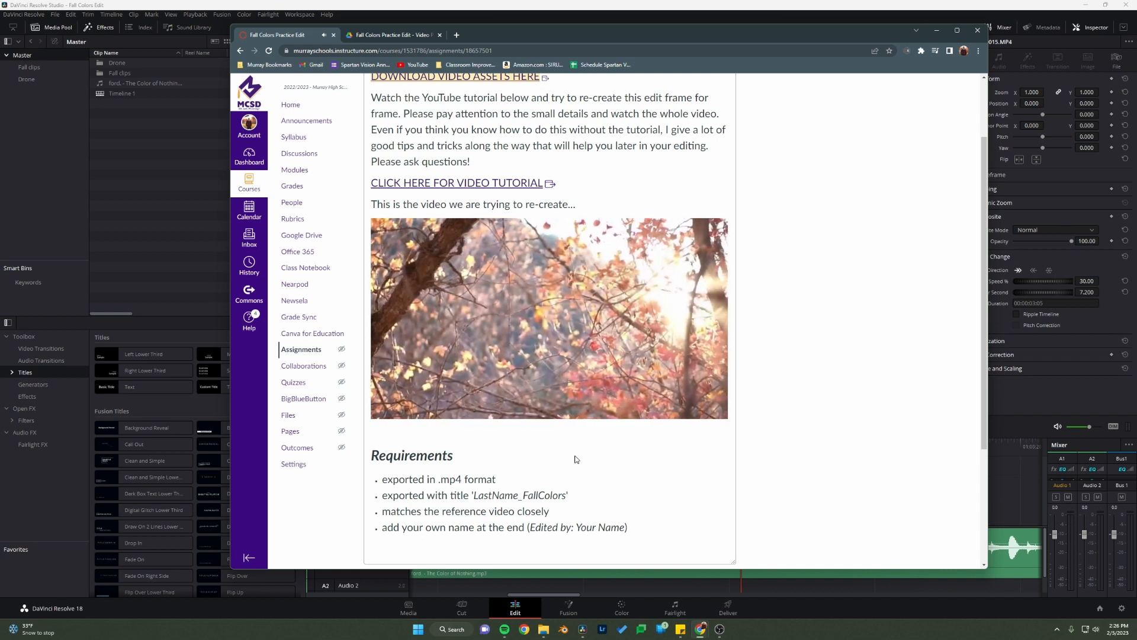
pyautogui.click(389, 402)
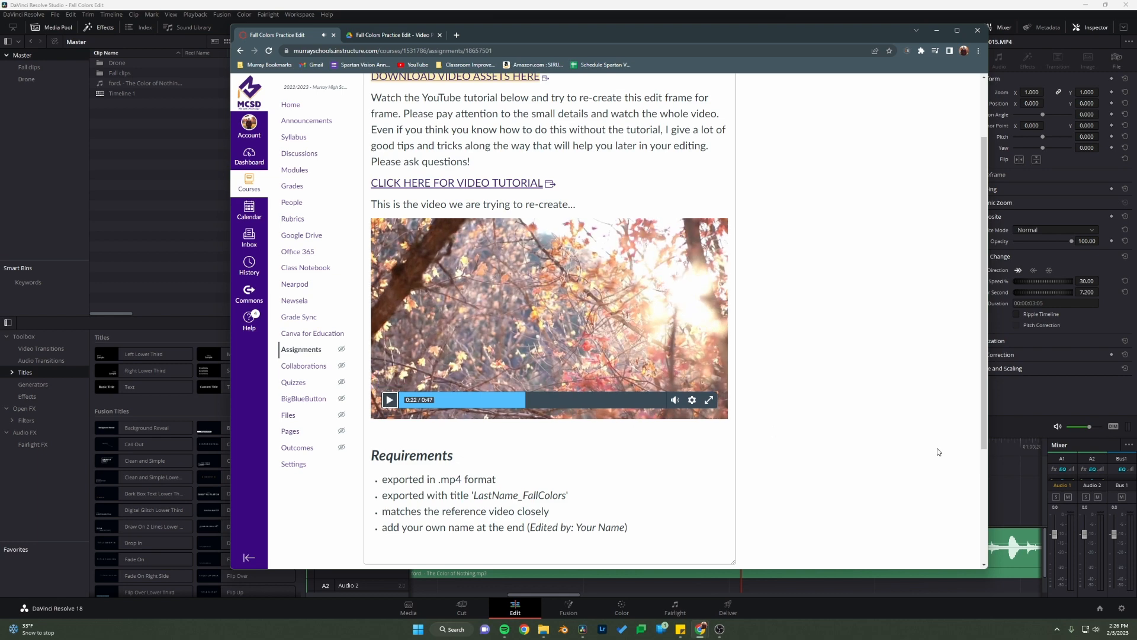
pyautogui.click(1010, 463)
# Step: Play the timeline across the cut into C0015.MP4 and trim that clip's end to 01:00:18:17
pyautogui.click(705, 452)
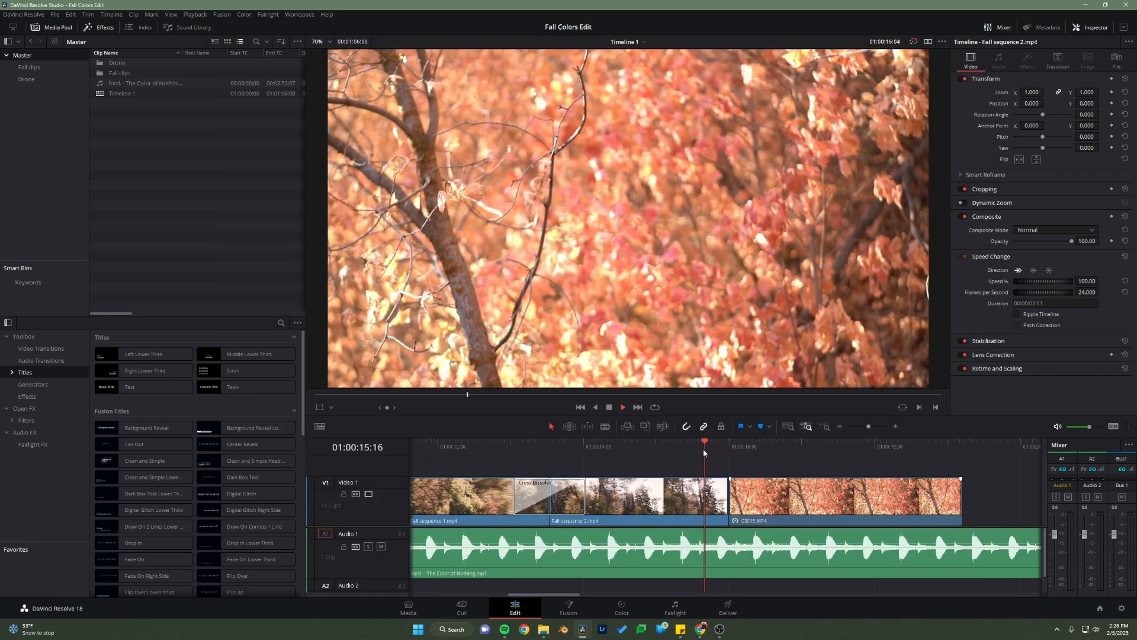
pyautogui.press('space')
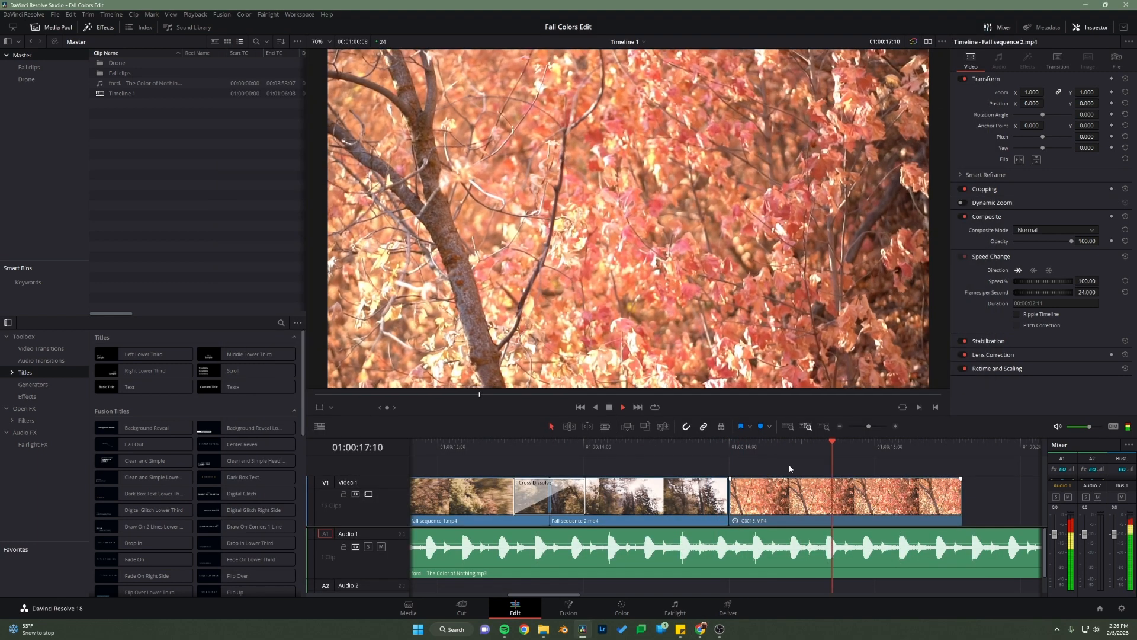
pyautogui.press('space')
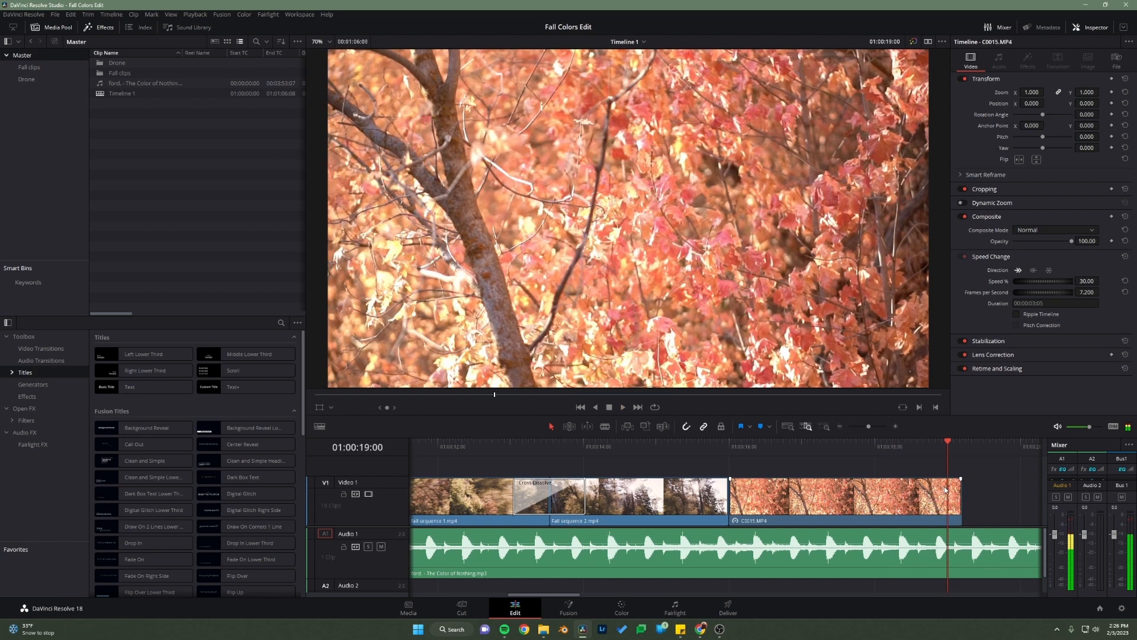
pyautogui.click(713, 448)
pyautogui.press('space')
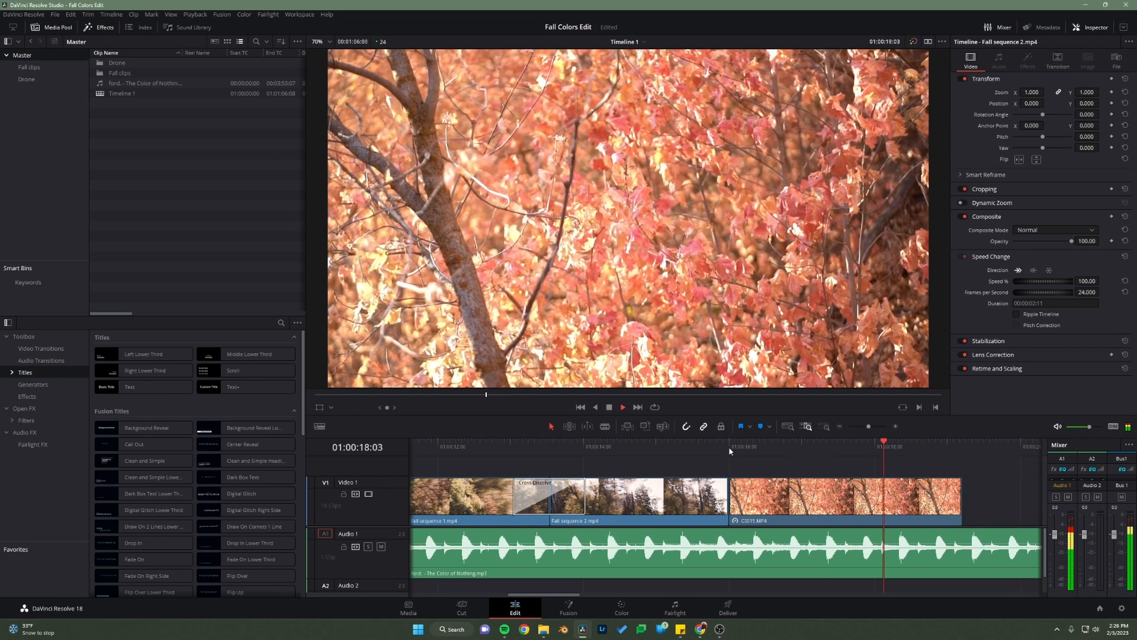
pyautogui.press('space')
pyautogui.click(861, 493)
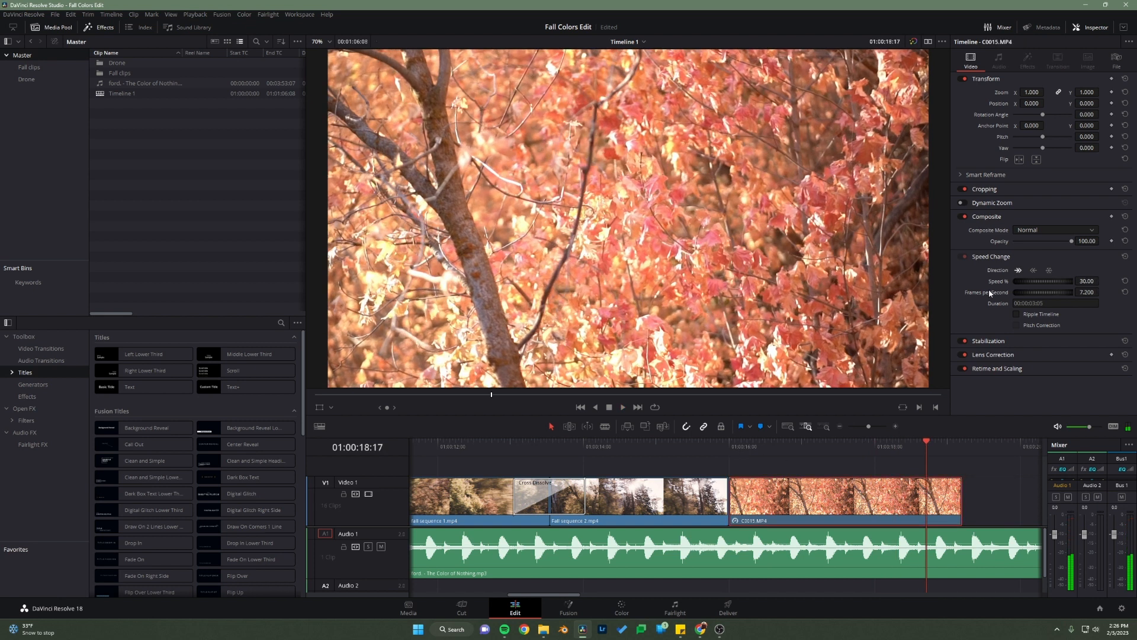
pyautogui.moveTo(961, 490); pyautogui.dragTo(927, 496)
pyautogui.click(962, 502)
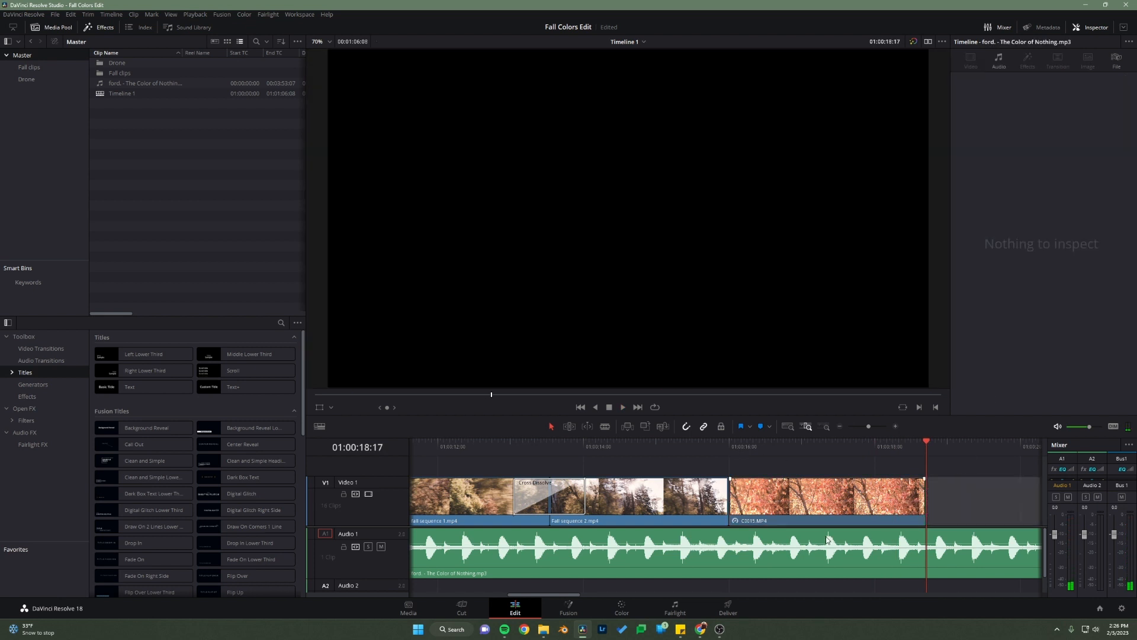
# Step: Move fall sequence 3.mp4 directly against the end of C0015.MP4 at 01:00:18:17
pyautogui.moveTo(566, 597); pyautogui.dragTo(614, 597)
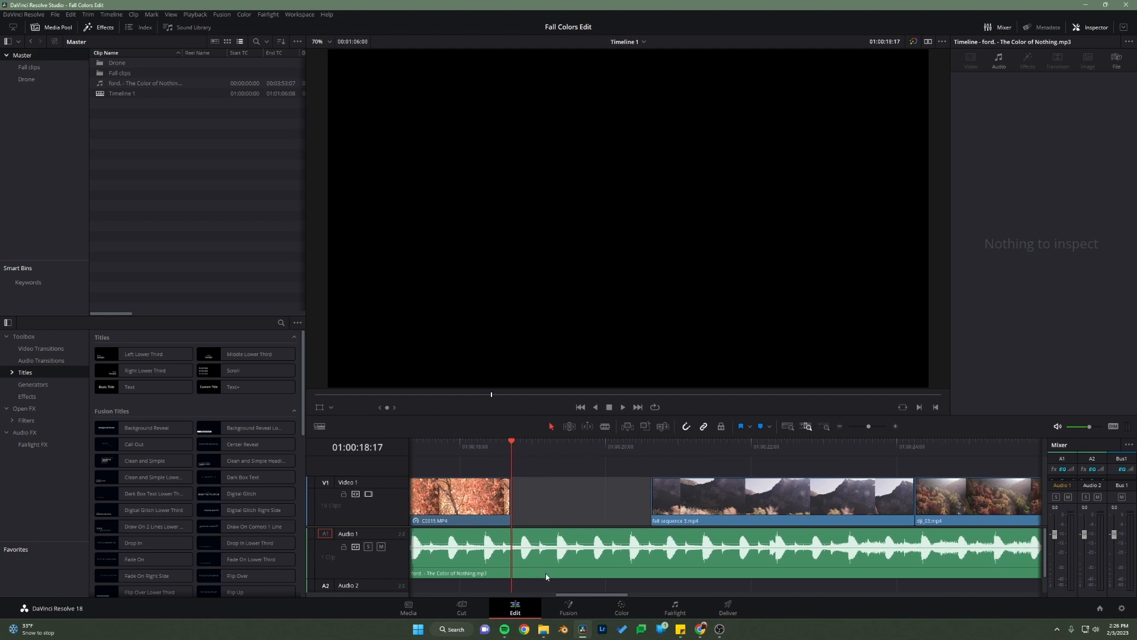
pyautogui.moveTo(708, 510); pyautogui.dragTo(576, 510)
pyautogui.scroll(-5, 656, 520)
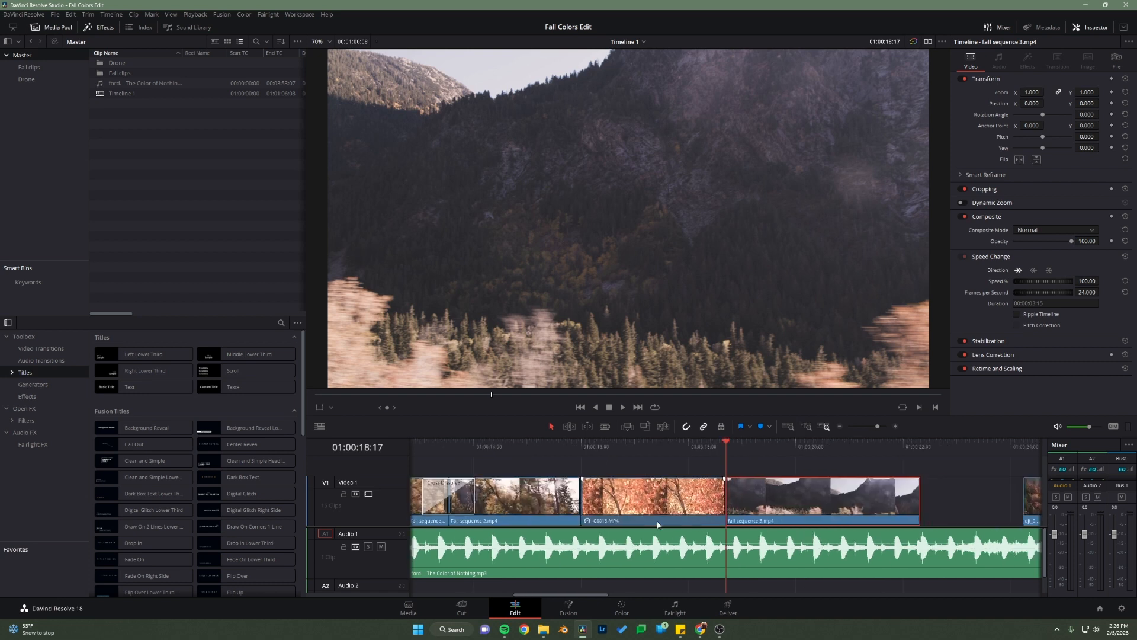
pyautogui.scroll(2, 659, 523)
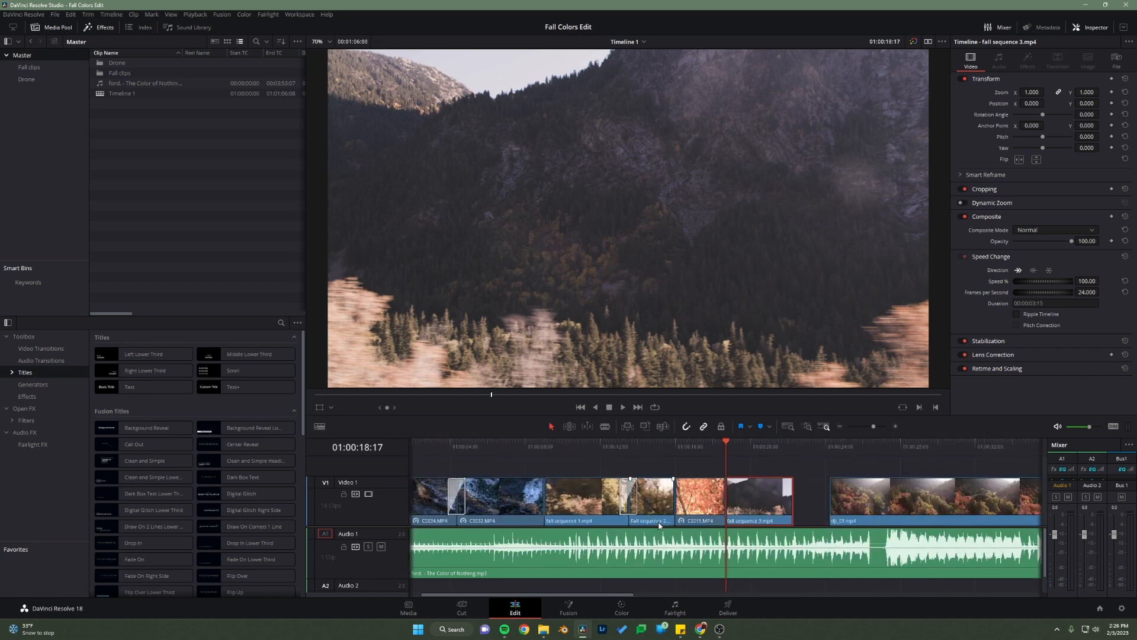
# Step: Check the reference video in the browser at 0:20 to identify the shot that follows C0015.MP4
pyautogui.click(801, 506)
pyautogui.click(701, 629)
pyautogui.click(769, 583)
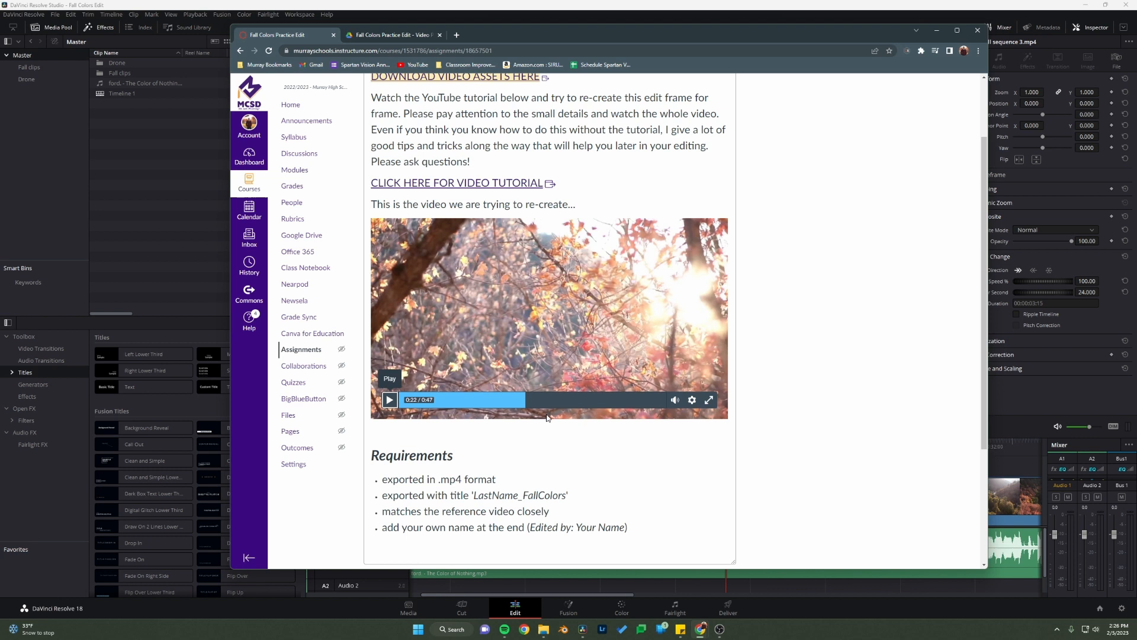
pyautogui.click(513, 401)
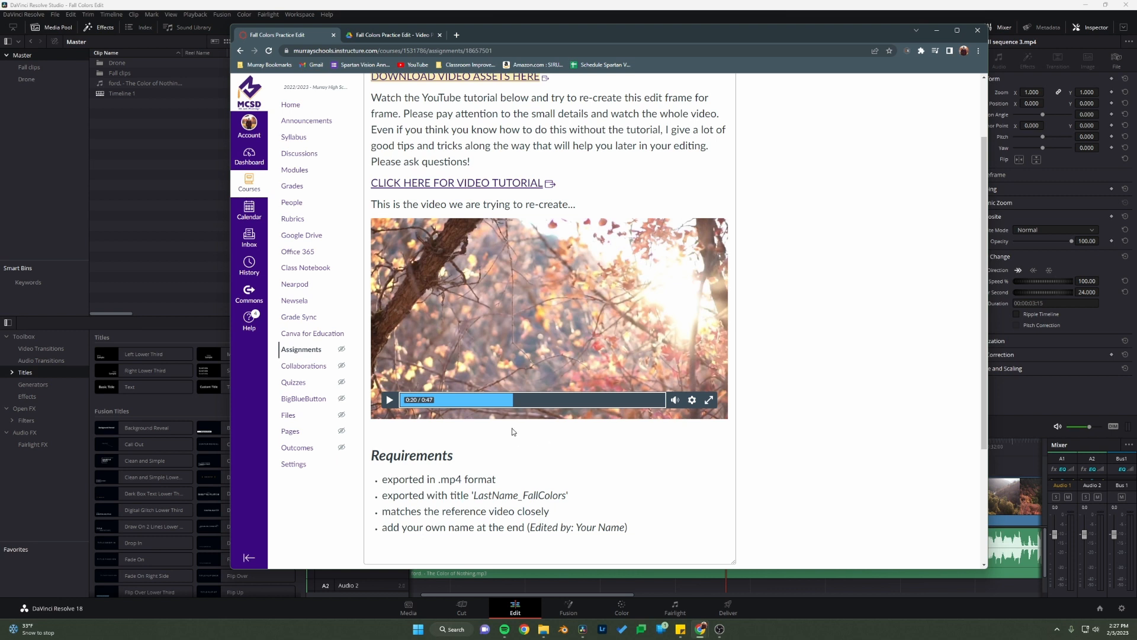
pyautogui.click(133, 204)
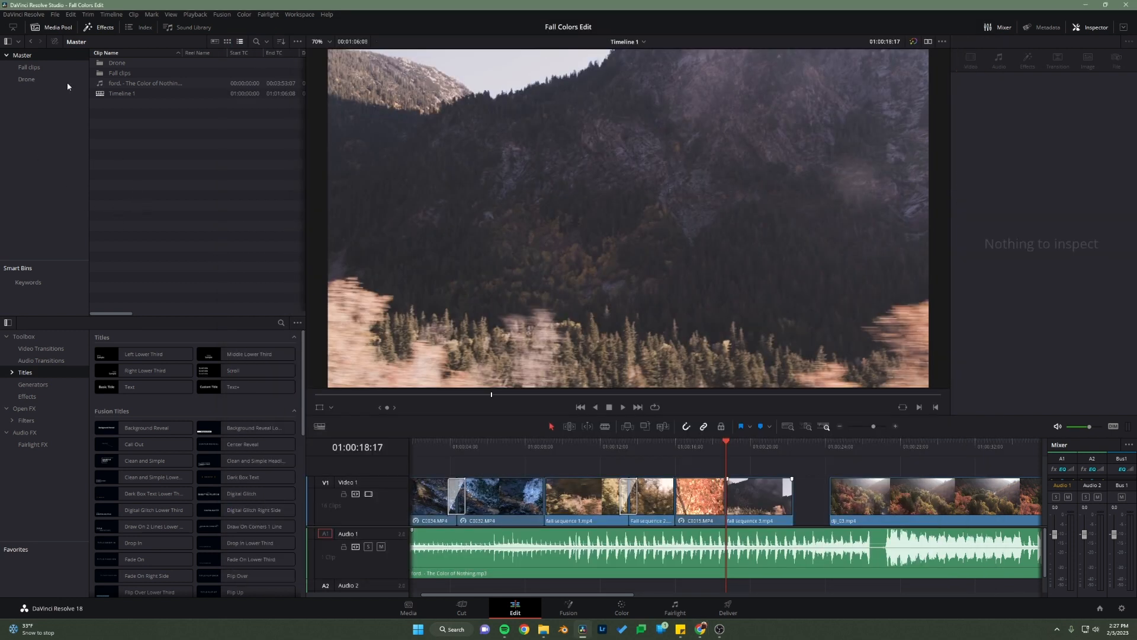
# Step: Open the Fall clips bin in the media pool and display its clips as thumbnails
pyautogui.click(48, 27)
pyautogui.click(48, 27)
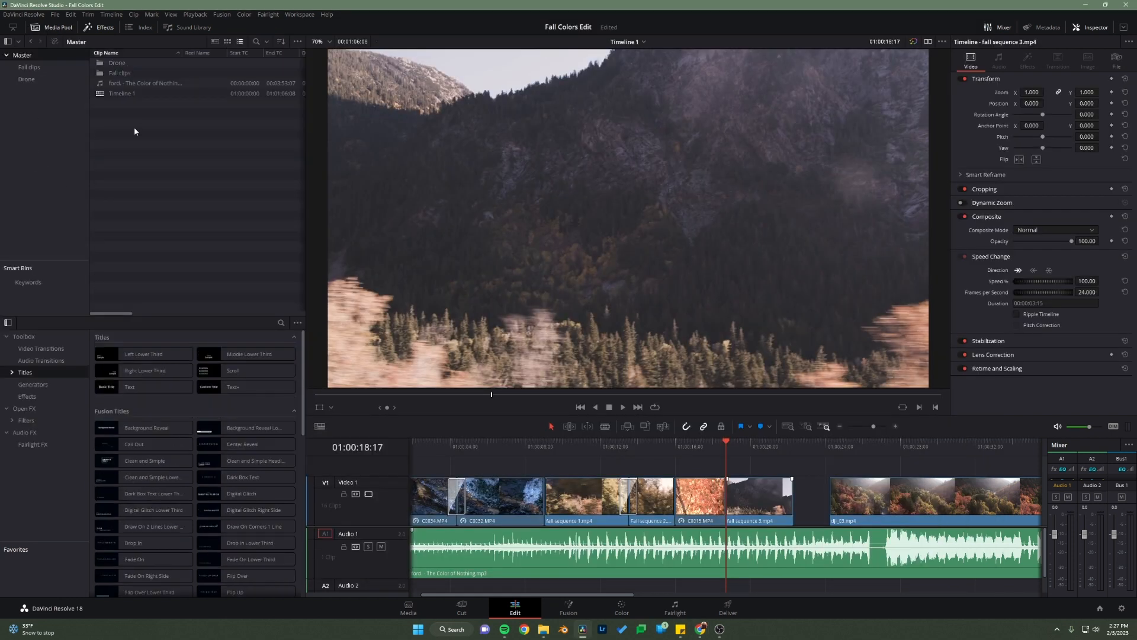
pyautogui.doubleClick(129, 73)
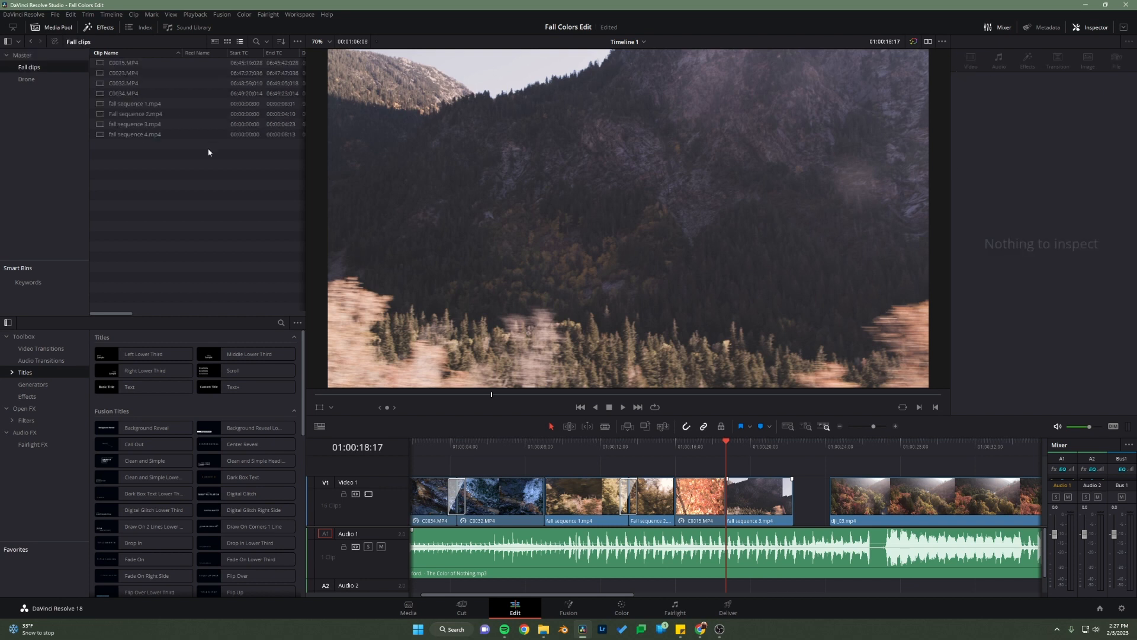
pyautogui.click(215, 41)
pyautogui.click(227, 42)
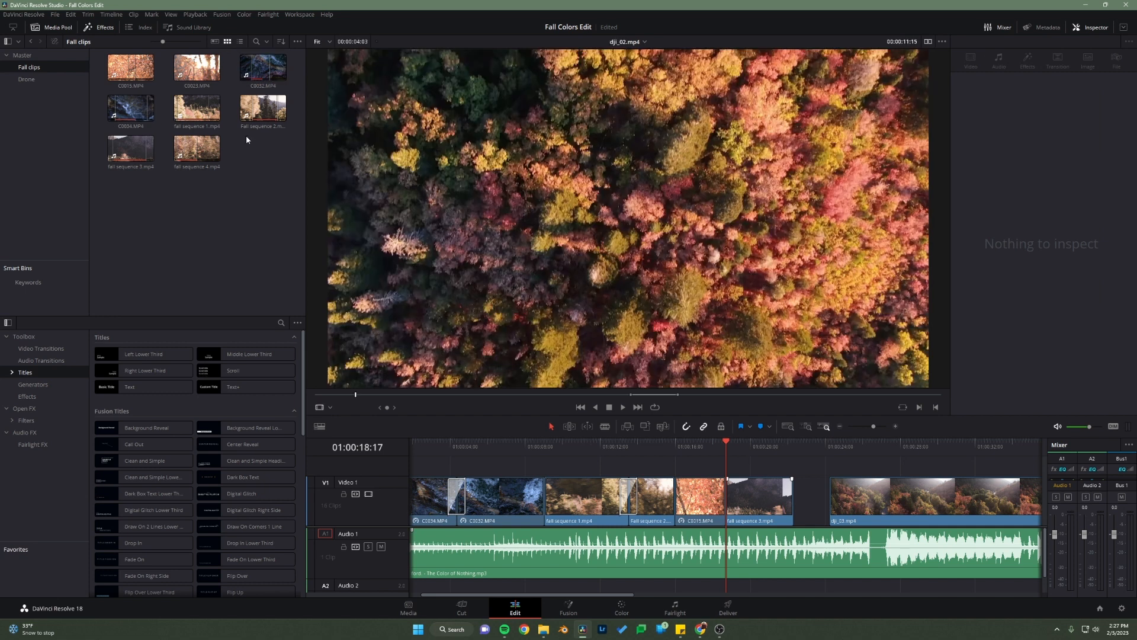
# Step: Mark a section of C0023.MP4 with an in point at 05:47:36:053 and an out point at 05:47:37:081
pyautogui.click(197, 67)
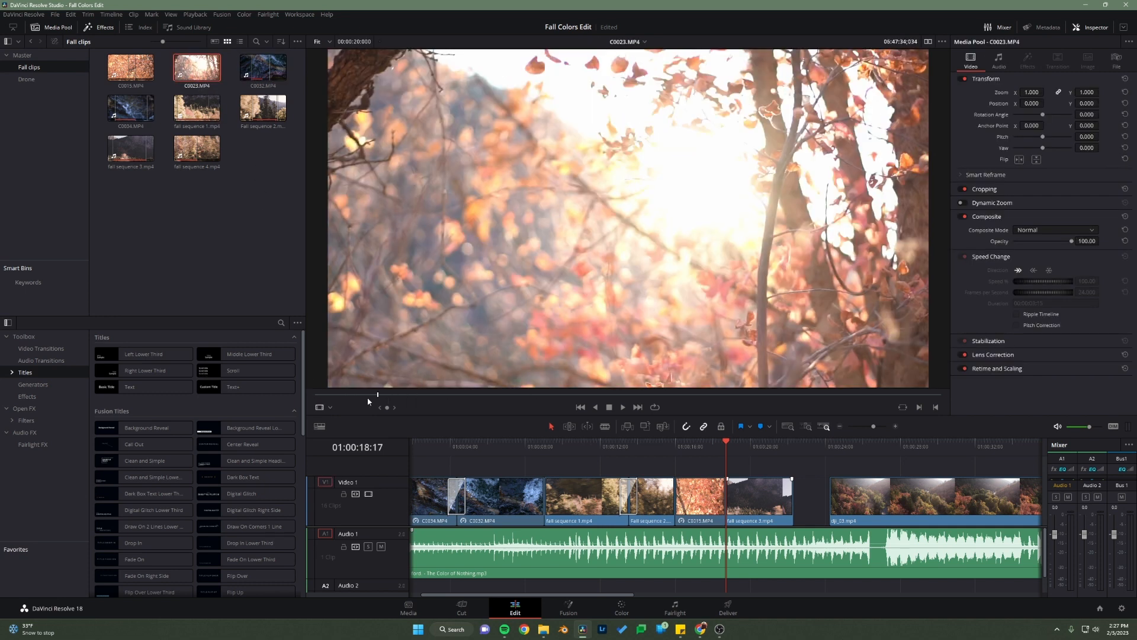
pyautogui.moveTo(370, 395); pyautogui.dragTo(518, 407)
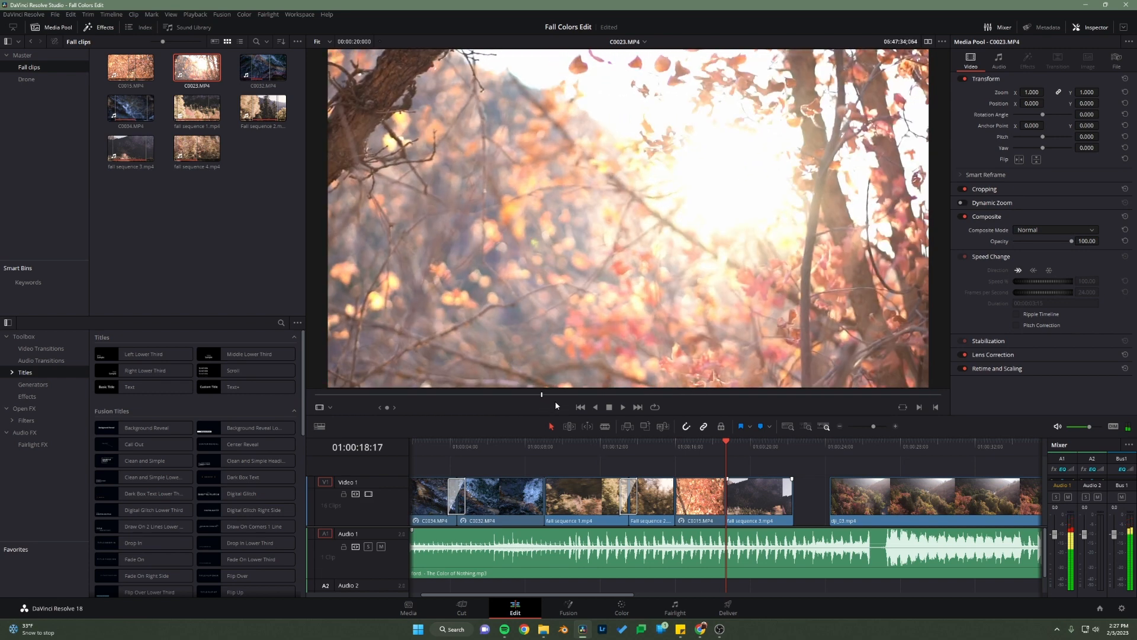
pyautogui.press('i')
pyautogui.moveTo(543, 395); pyautogui.dragTo(602, 403)
pyautogui.press('i')
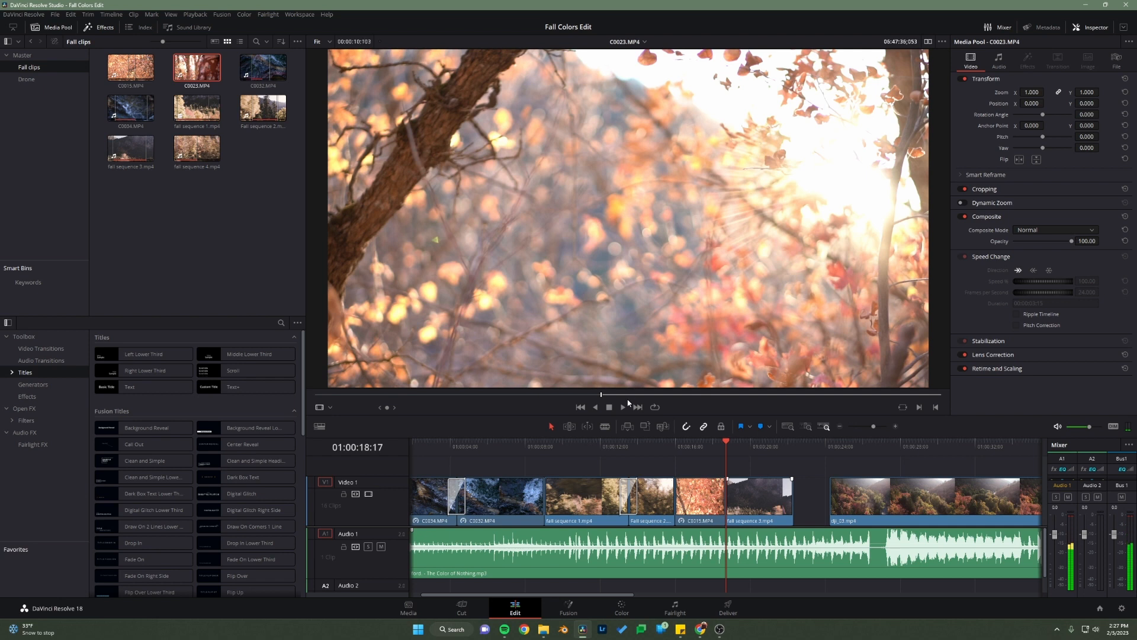
pyautogui.moveTo(602, 398); pyautogui.dragTo(641, 401)
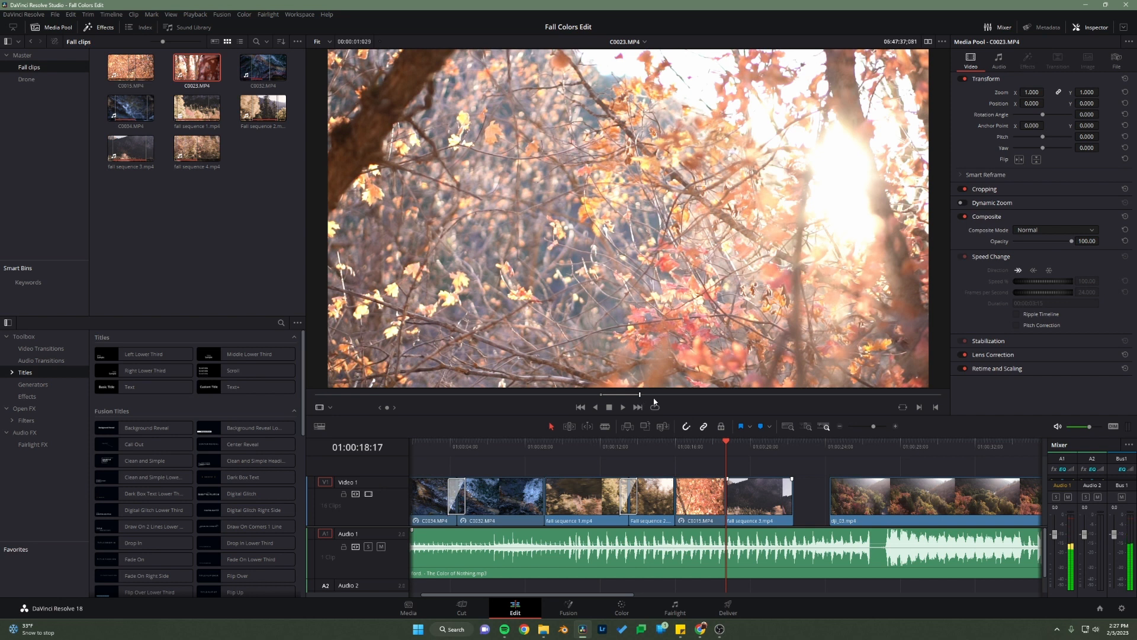
pyautogui.press('o')
# Step: Shift fall sequence 3.mp4 and all video clips following it further along Video 1, opening a gap after C0015.MP4
pyautogui.moveTo(762, 511); pyautogui.dragTo(798, 511)
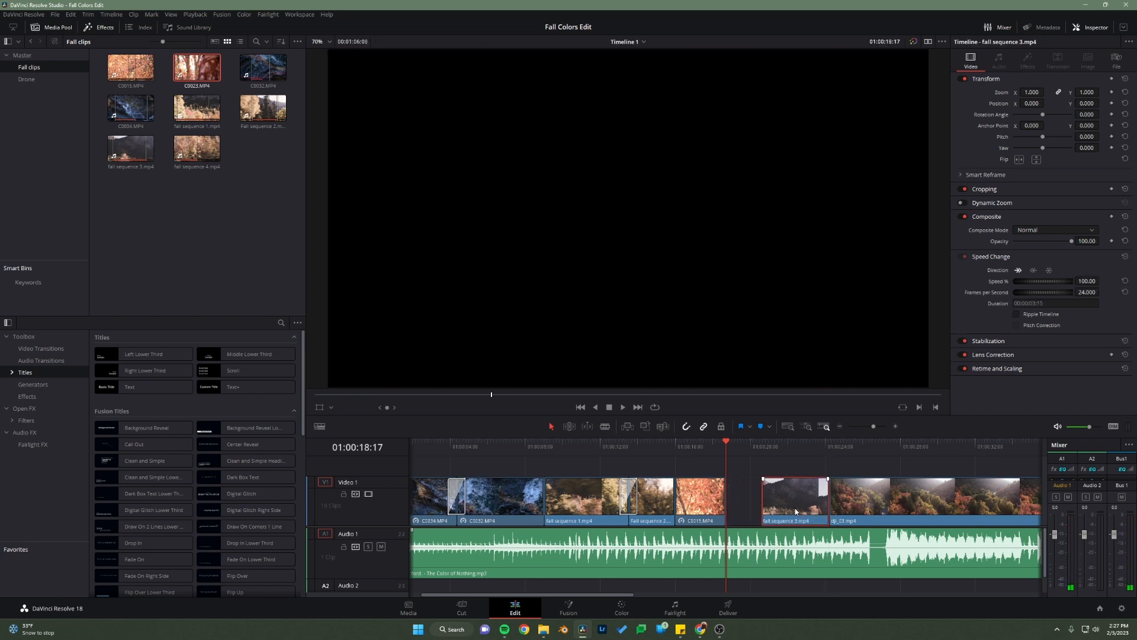
pyautogui.click(788, 426)
pyautogui.moveTo(1022, 510); pyautogui.dragTo(662, 519)
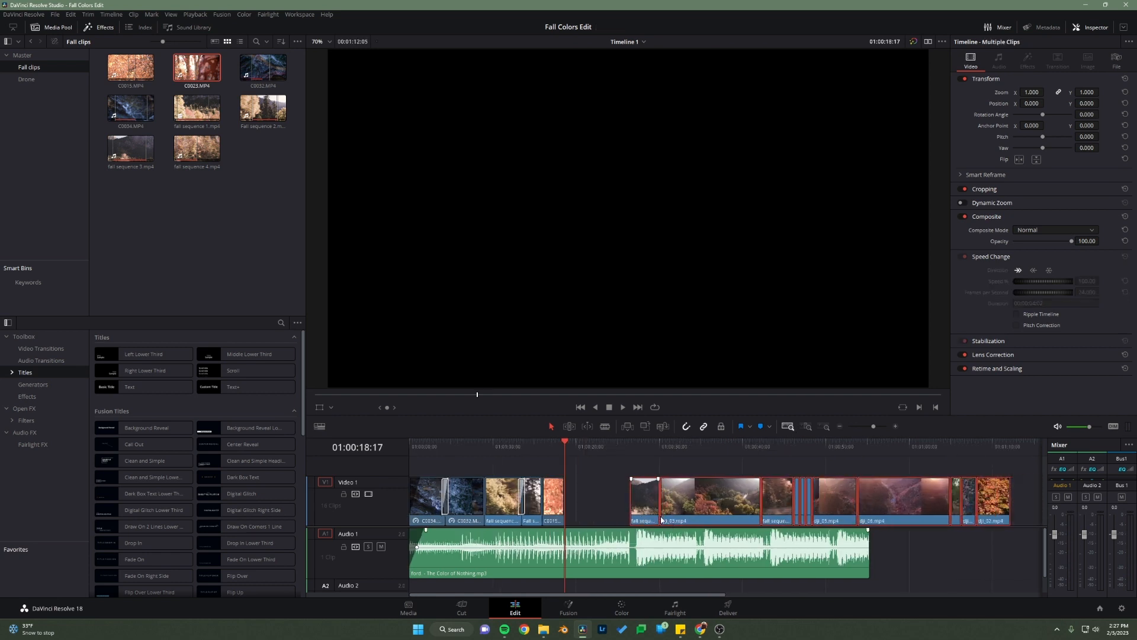
pyautogui.click(602, 507)
# Step: Try to place the marked section of C0023.MP4 with its audio directly after C0015.MP4
pyautogui.click(251, 149)
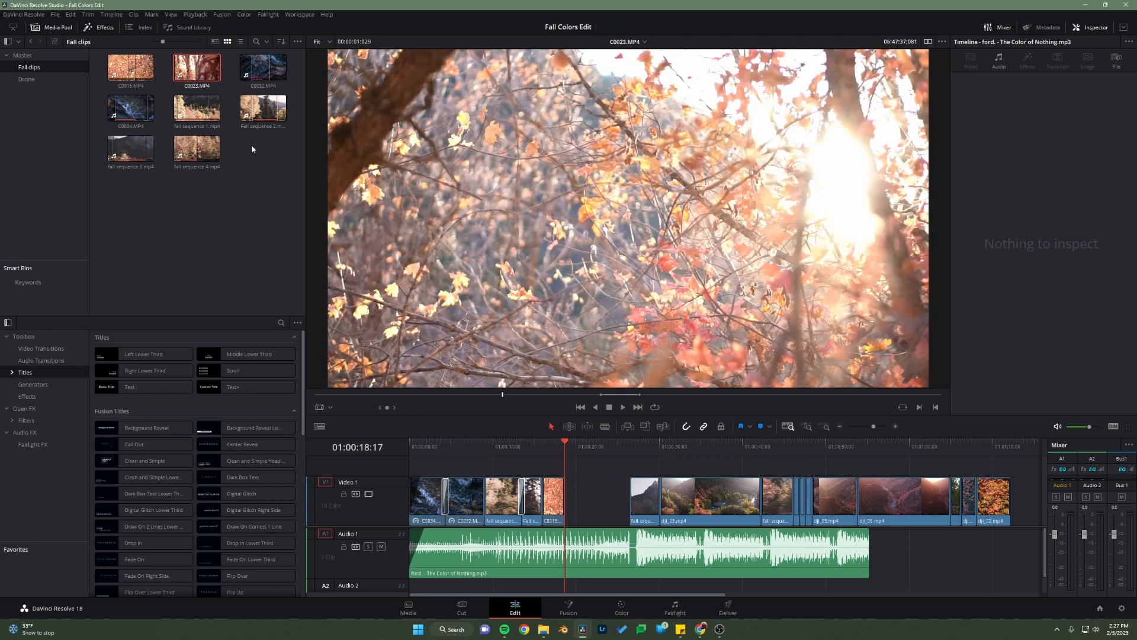
pyautogui.click(198, 67)
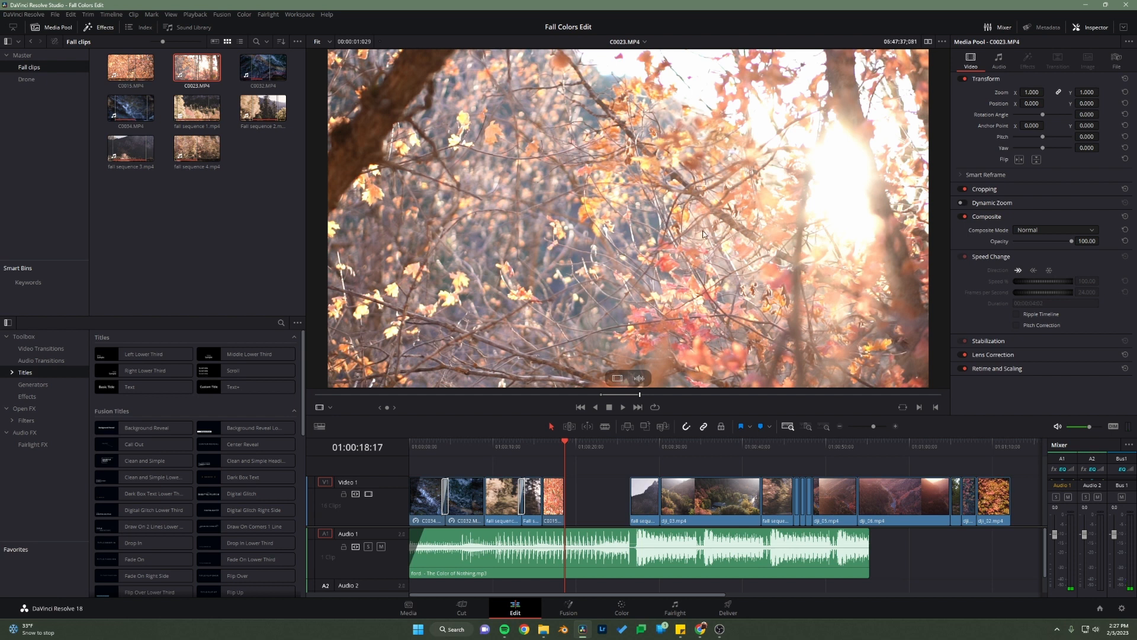
pyautogui.moveTo(707, 215); pyautogui.dragTo(571, 509)
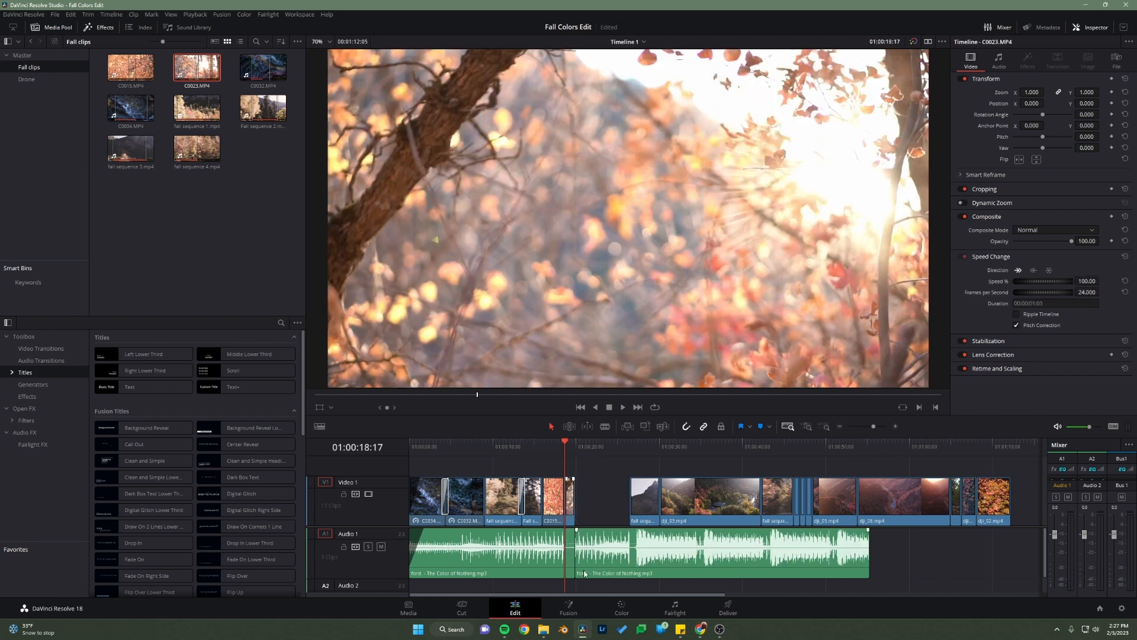
pyautogui.hotkey('ctrl', 's')
pyautogui.hotkey('ctrl', 'z')
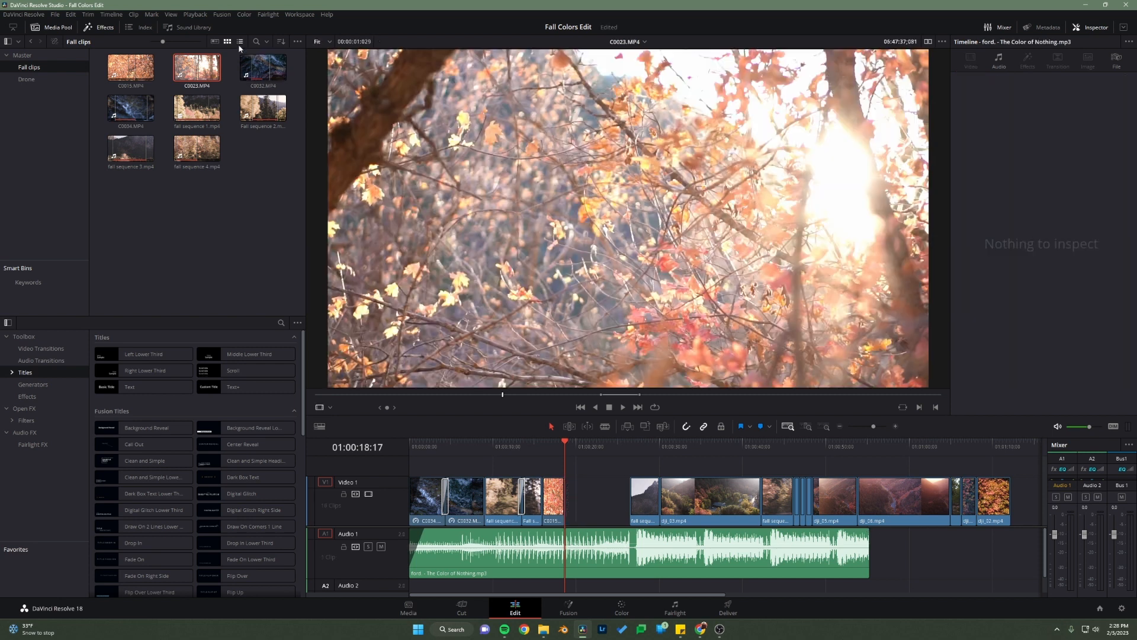
# Step: Place only the video of the marked C0023.MP4 section on Video 1 directly against the end of C0015.MP4
pyautogui.click(199, 68)
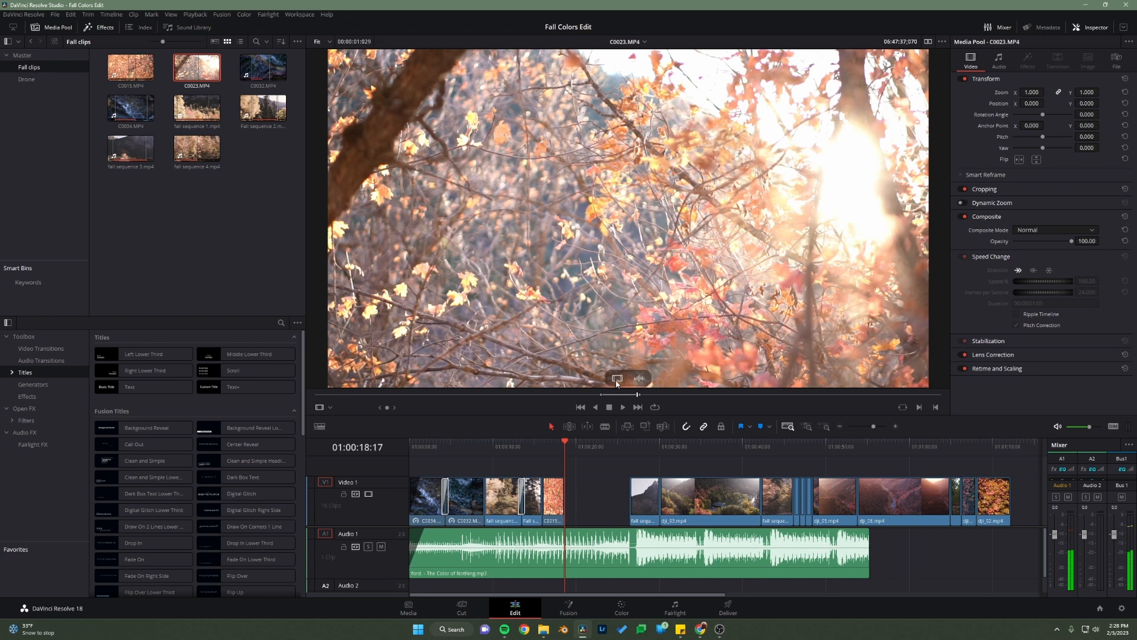
pyautogui.moveTo(618, 381); pyautogui.dragTo(569, 507)
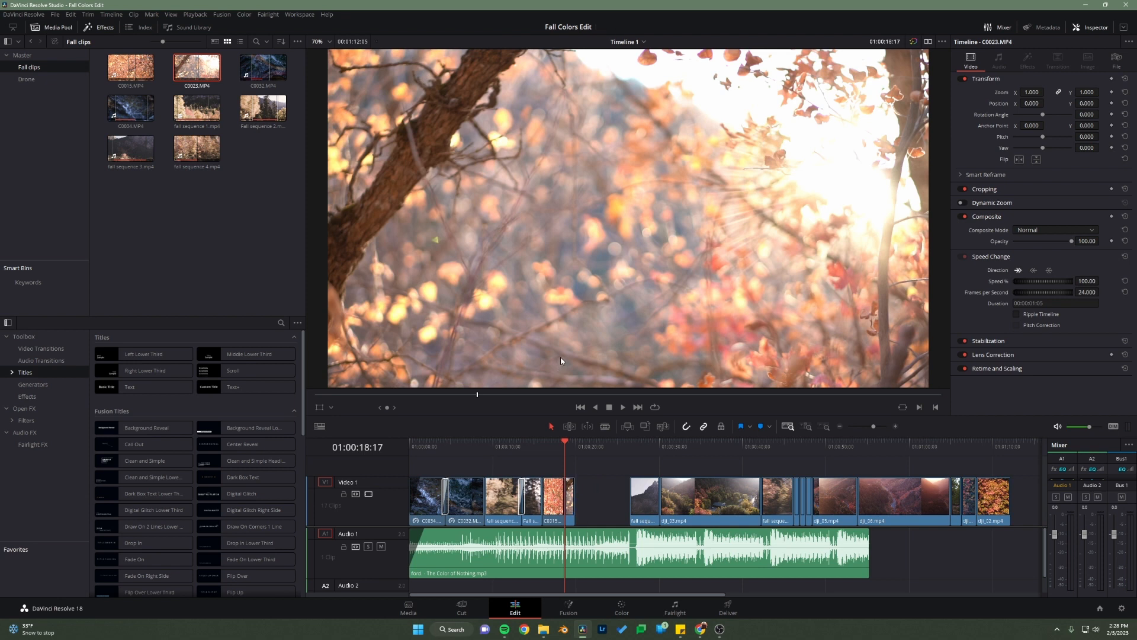
pyautogui.click(806, 426)
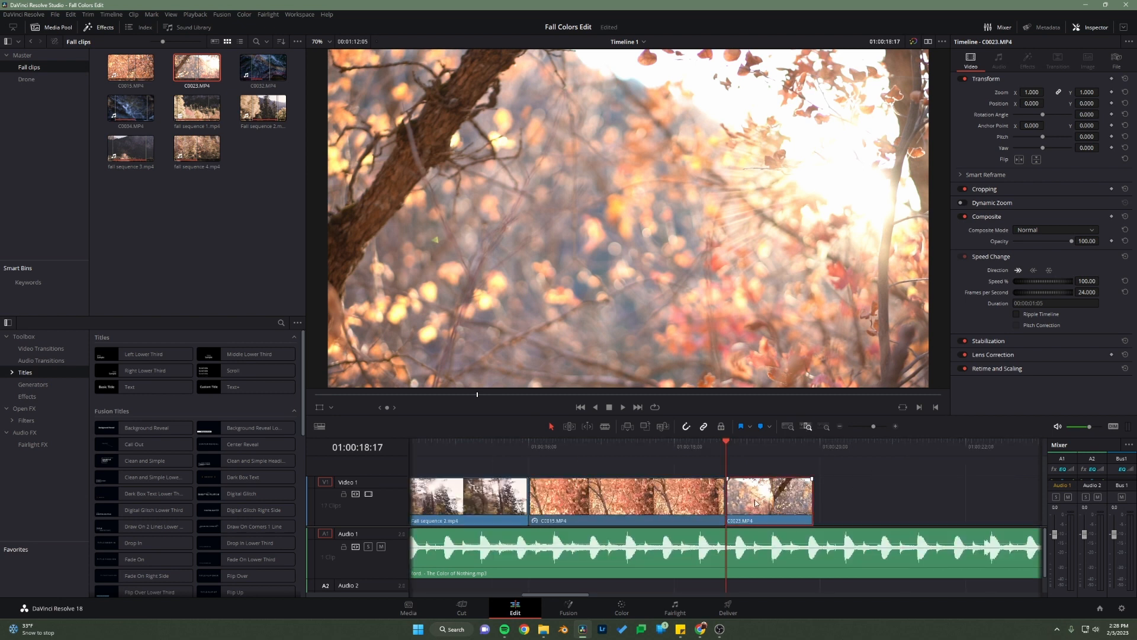
# Step: Slow C0023.MP4 on the timeline to 30% speed and extend its end to a duration of 00:00:03:13
pyautogui.moveTo(1085, 282); pyautogui.dragTo(1134, 249)
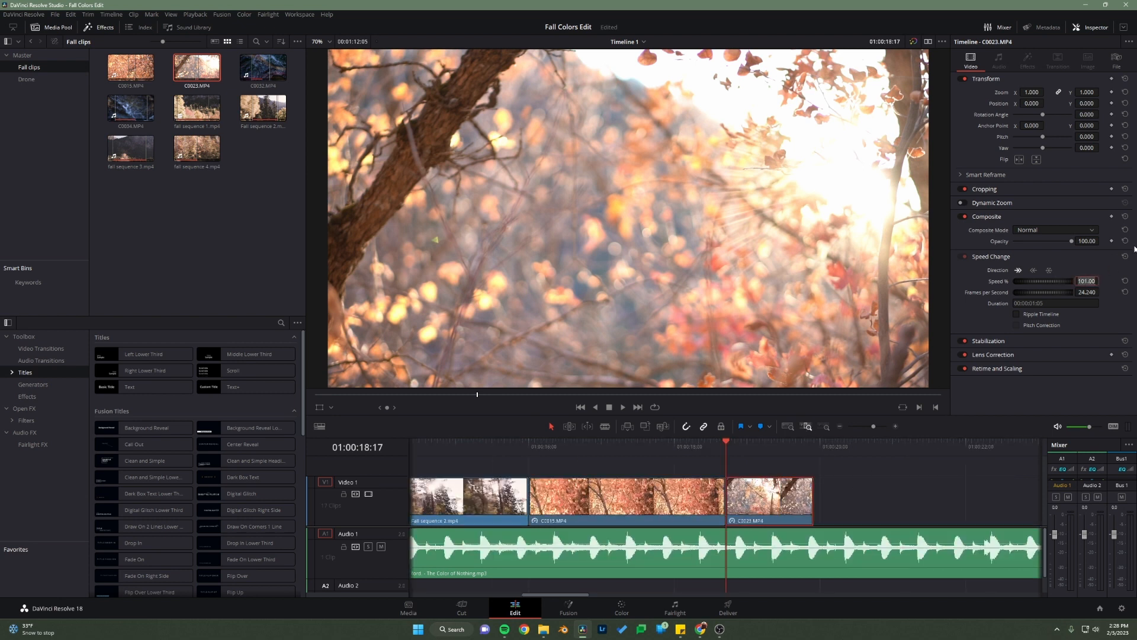
pyautogui.write('30')
pyautogui.press('Return')
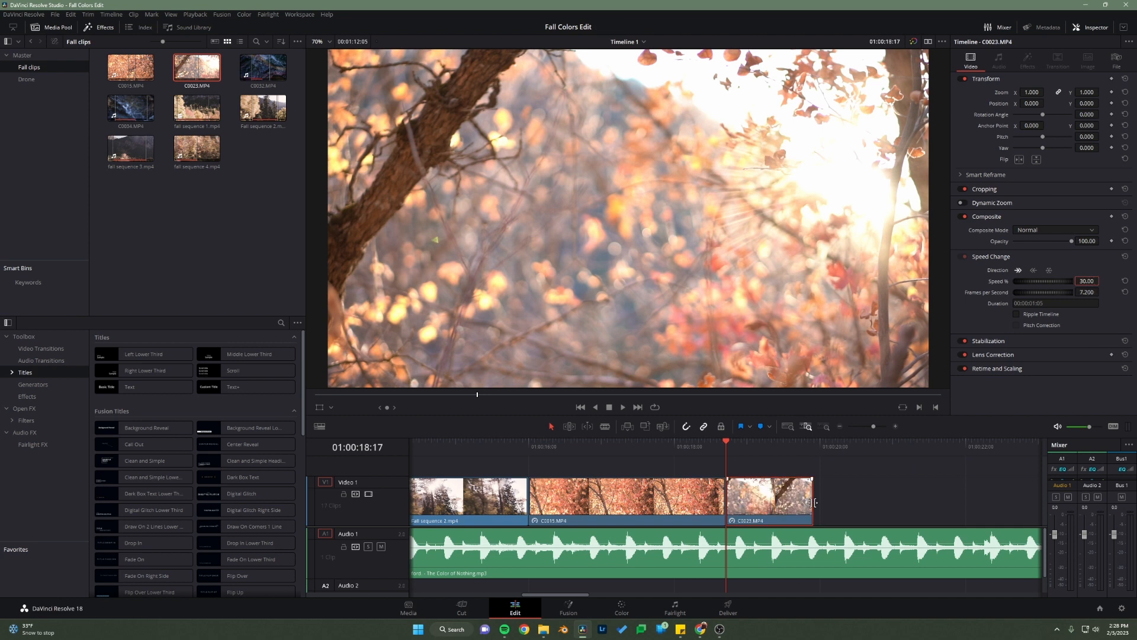
pyautogui.moveTo(815, 502); pyautogui.dragTo(984, 502)
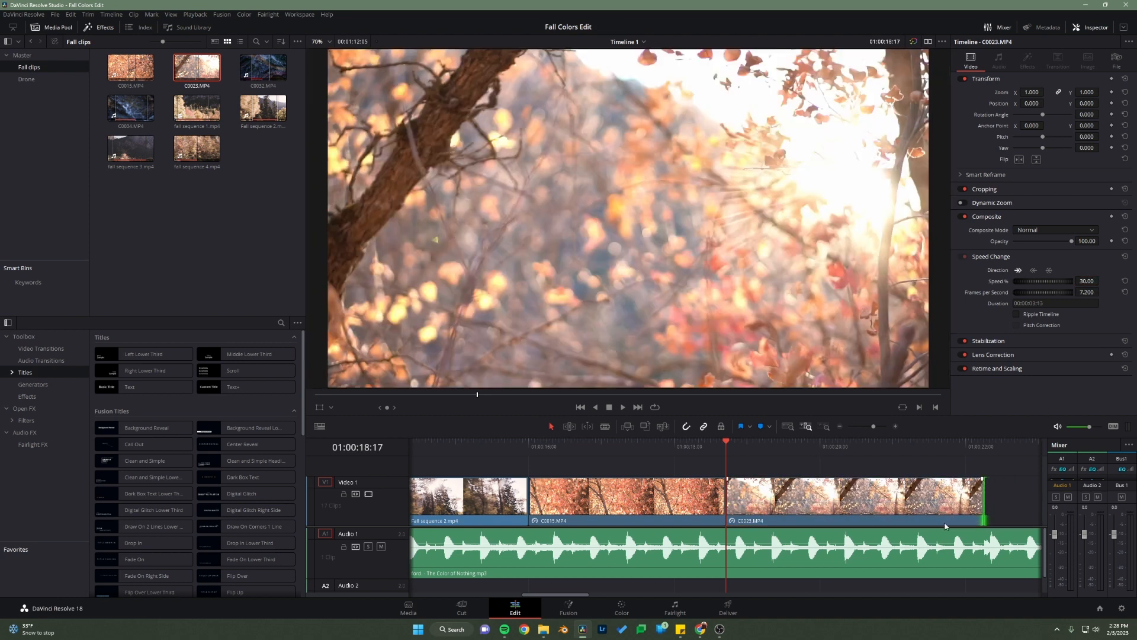
# Step: Switch to the browser and play the reference video from 0:20 through the cut to the mountain shot, then return to DaVinci Resolve
pyautogui.moveTo(701, 629)
pyautogui.click(766, 589)
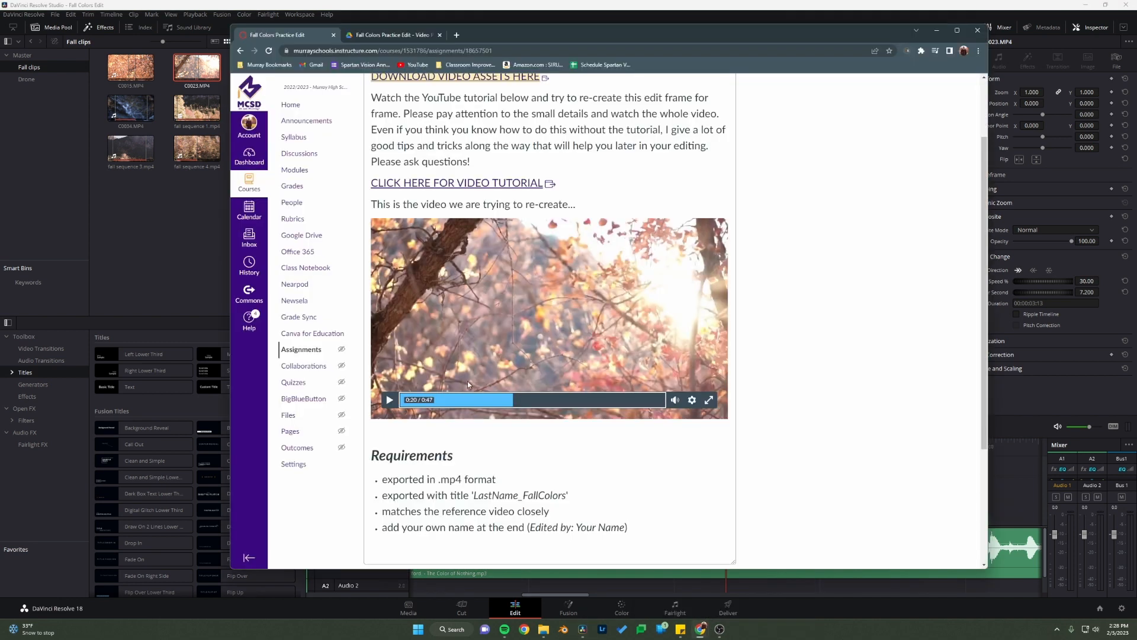
pyautogui.click(394, 403)
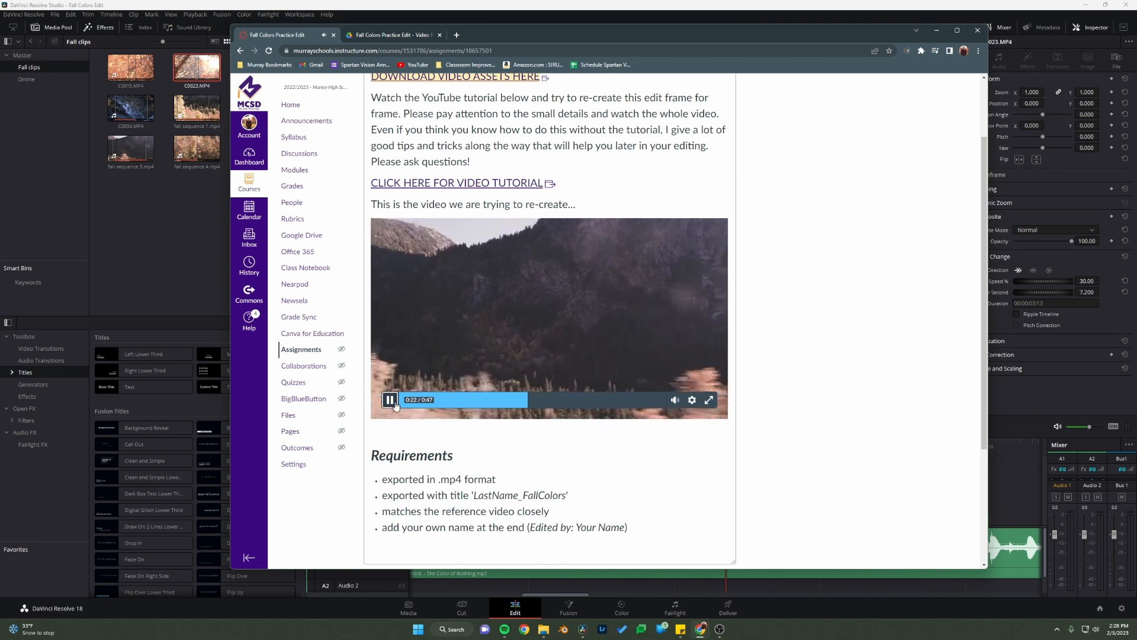
pyautogui.click(395, 403)
pyautogui.click(1039, 397)
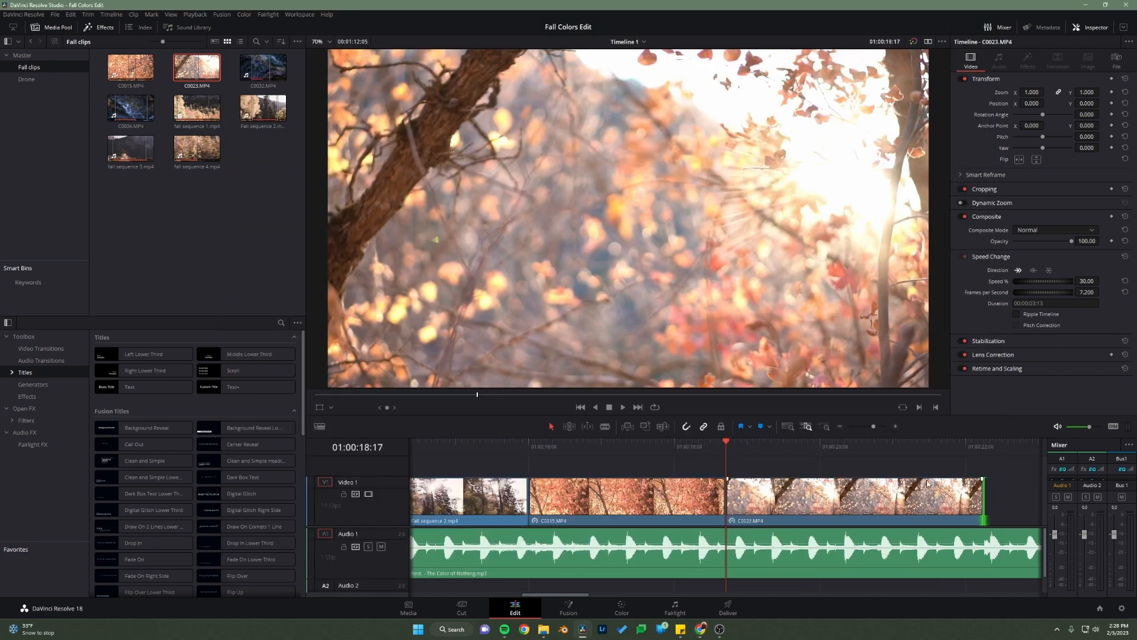
# Step: Extend the end of C0023.MP4 to a duration of 00:00:03:22 and play back from the start of C0015.MP4
pyautogui.moveTo(982, 485); pyautogui.dragTo(1013, 490)
pyautogui.moveTo(975, 447); pyautogui.dragTo(1006, 453)
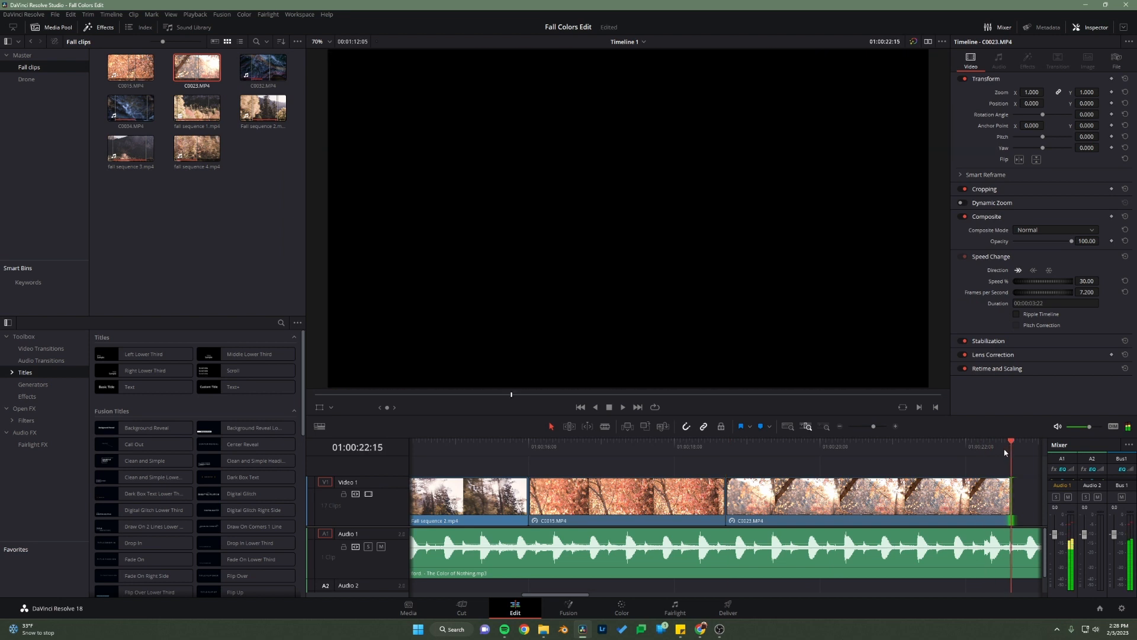
pyautogui.moveTo(680, 448); pyautogui.dragTo(527, 461)
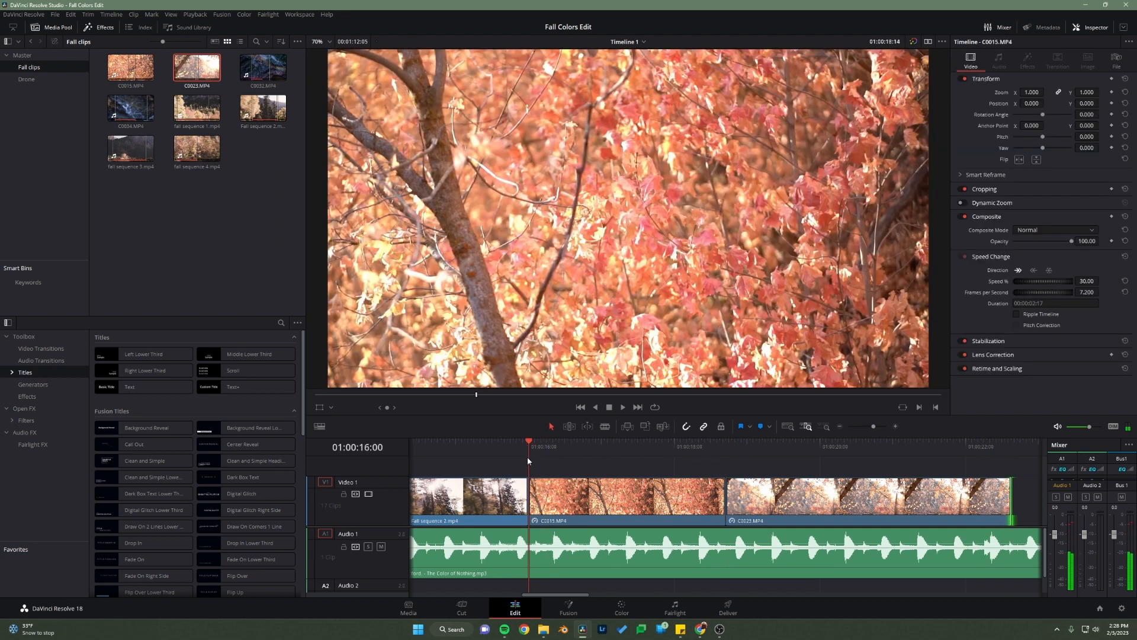
pyautogui.press('space')
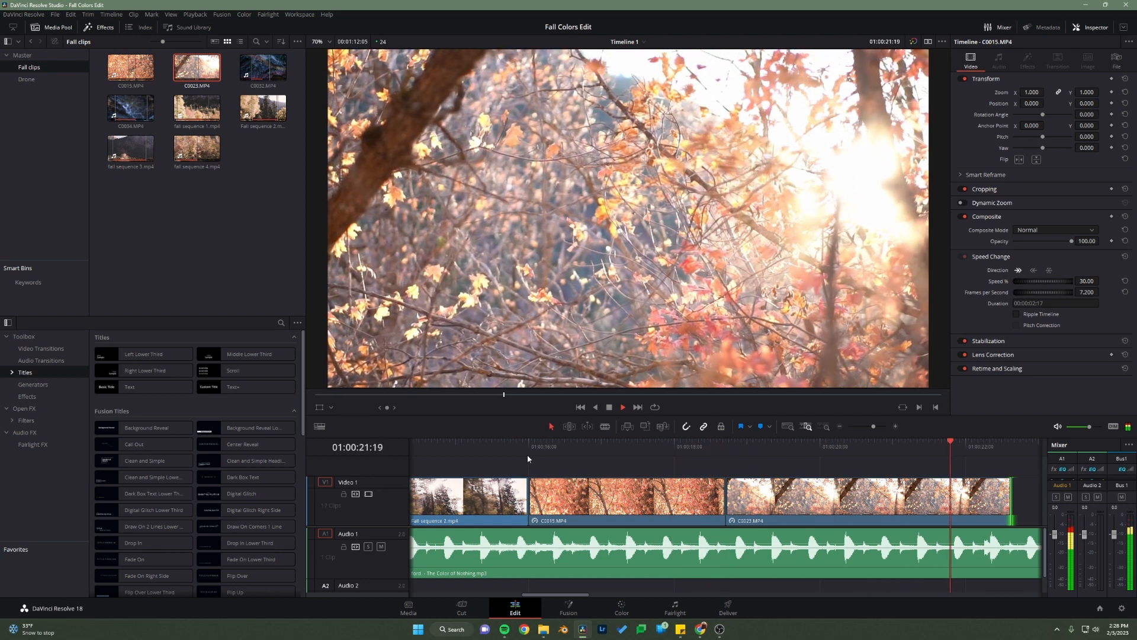
pyautogui.press('space')
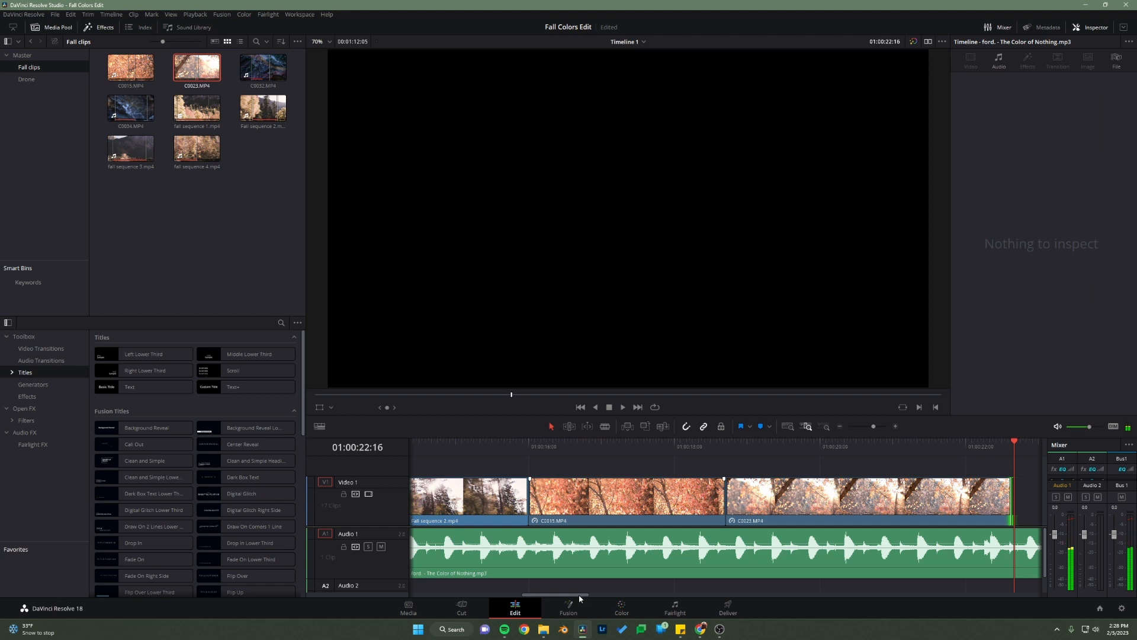
# Step: Move fall sequence 3.mp4 directly against the end of C0023.MP4, play it back with the song and save the project
pyautogui.moveTo(579, 596); pyautogui.dragTo(632, 595)
pyautogui.moveTo(900, 501); pyautogui.dragTo(610, 505)
pyautogui.click(500, 442)
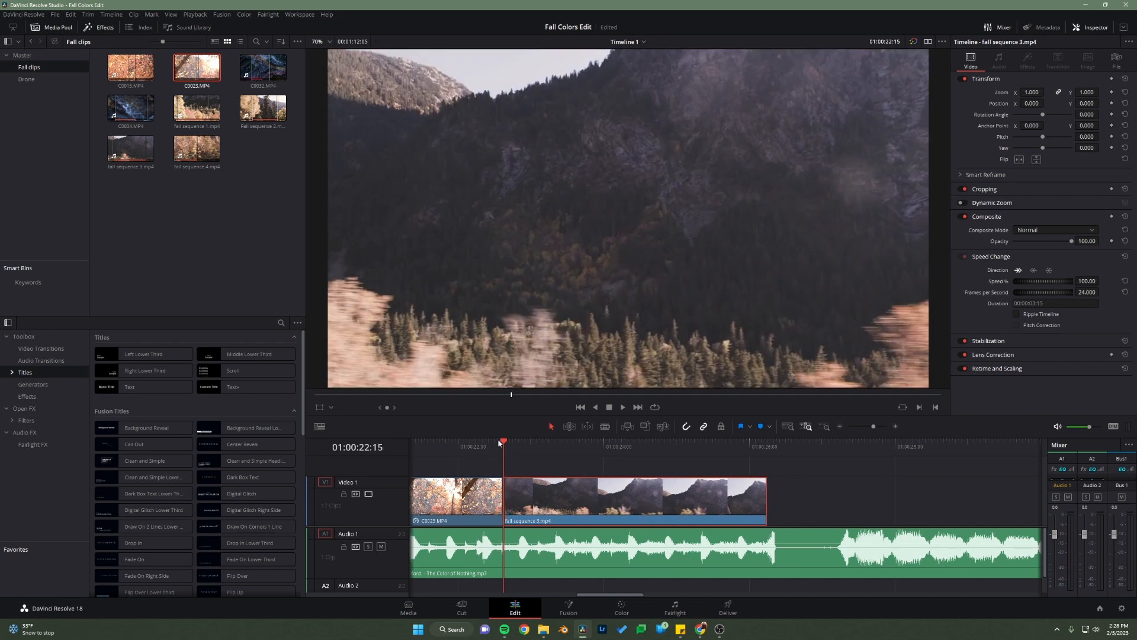
pyautogui.click(496, 445)
pyautogui.press('space')
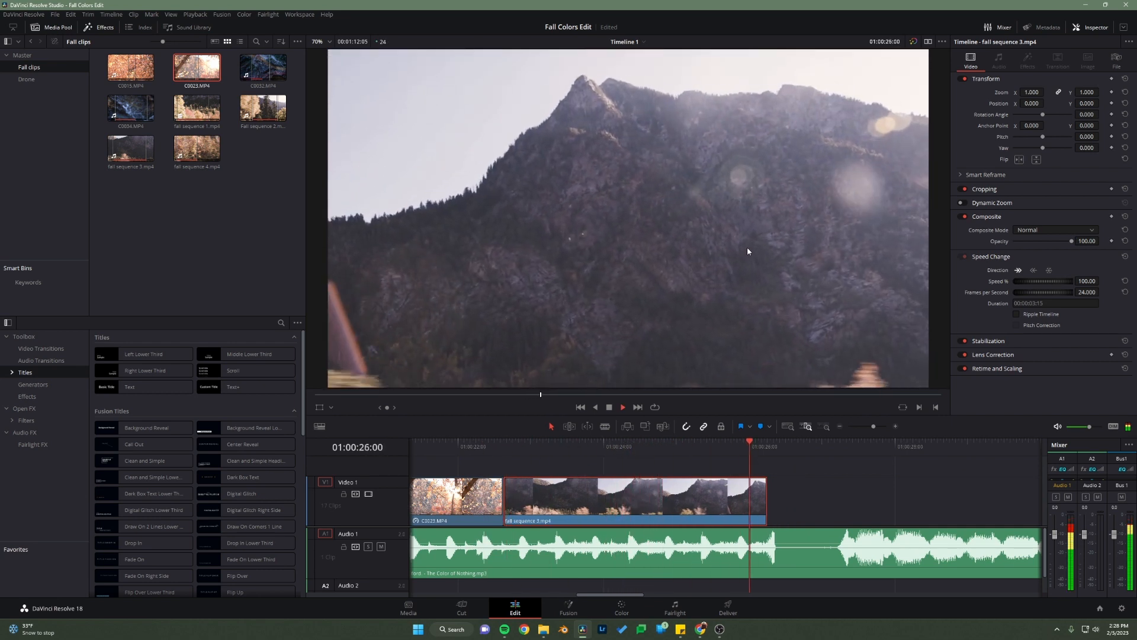
pyautogui.press('space')
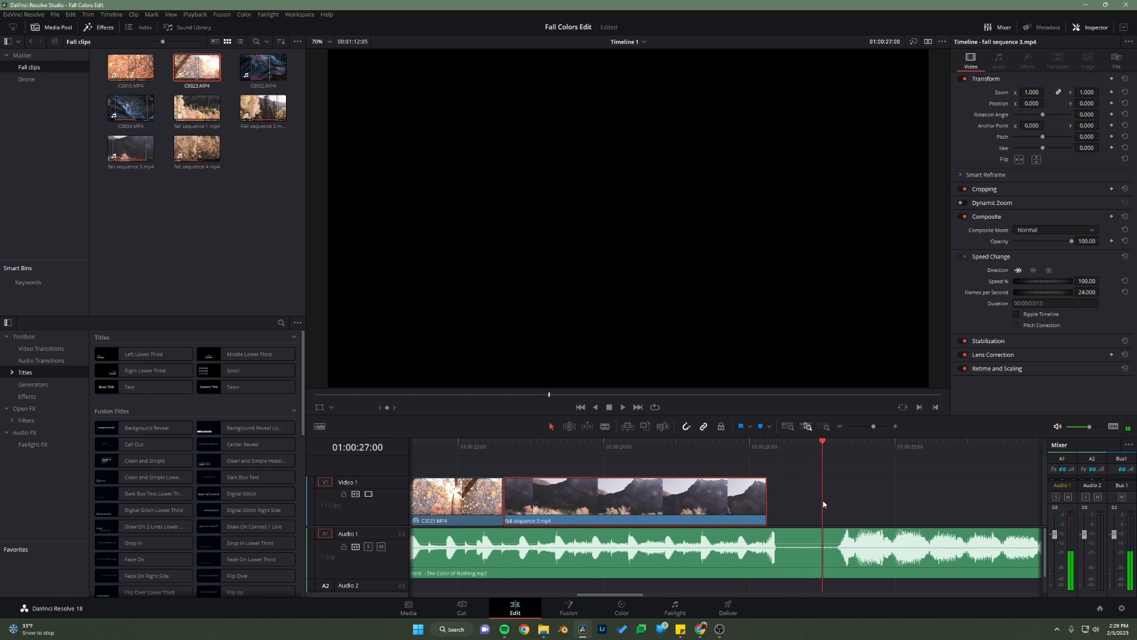
pyautogui.hotkey('ctrl', 's')
# Step: Extend the end of fall sequence 3.mp4 to a duration of 00:00:03:17, near the song's last beat before the silence, and save
pyautogui.click(775, 448)
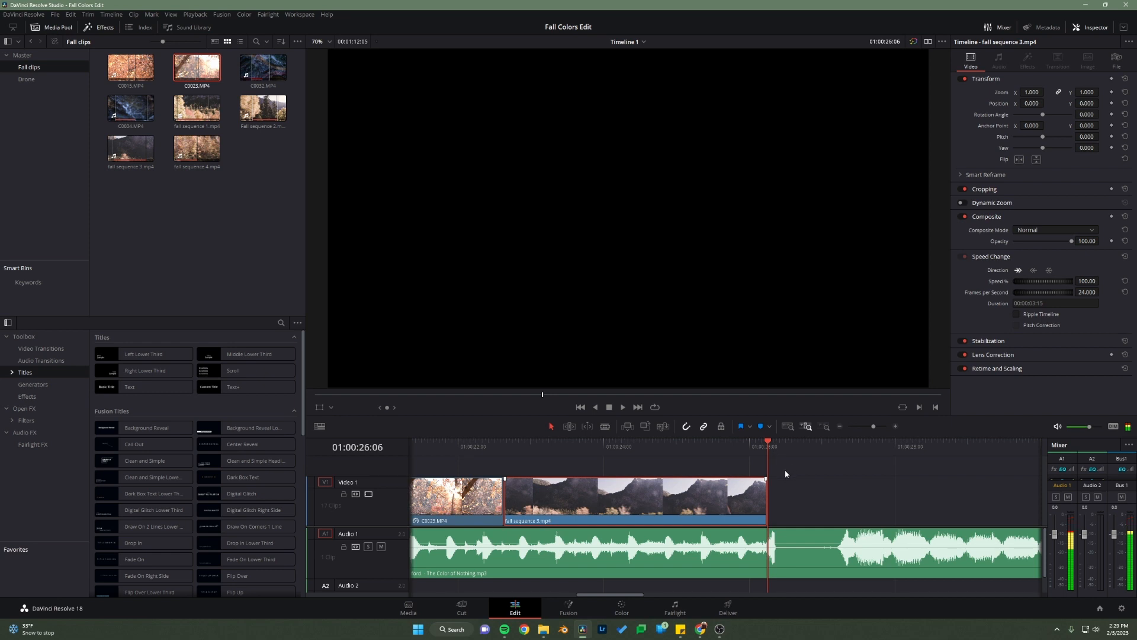
pyautogui.scroll(3, 786, 499)
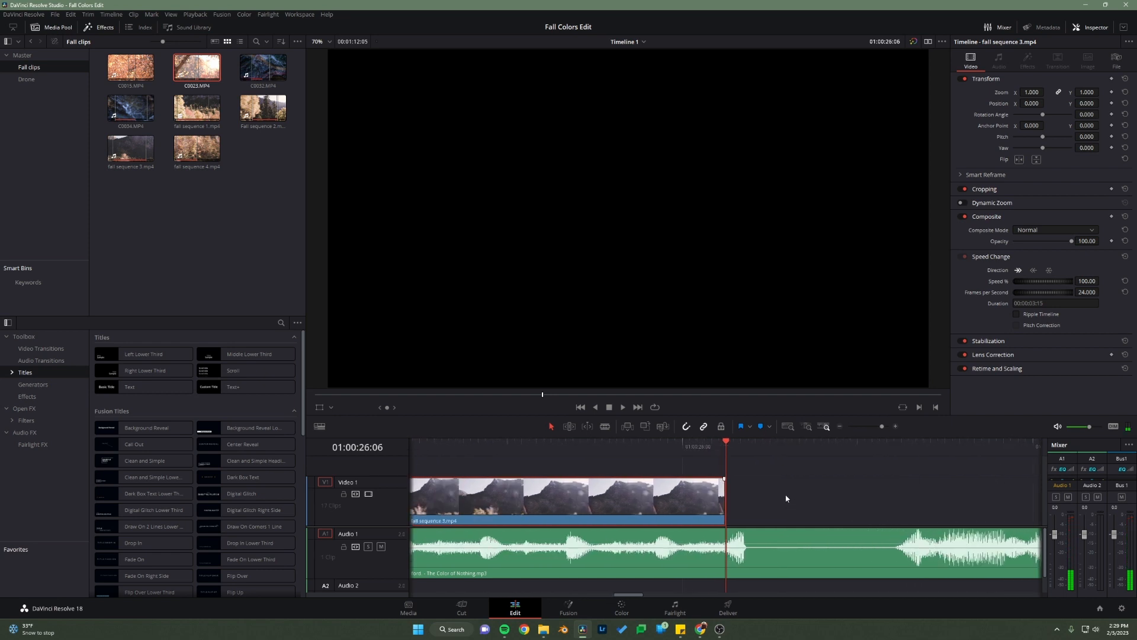
pyautogui.scroll(2, 786, 499)
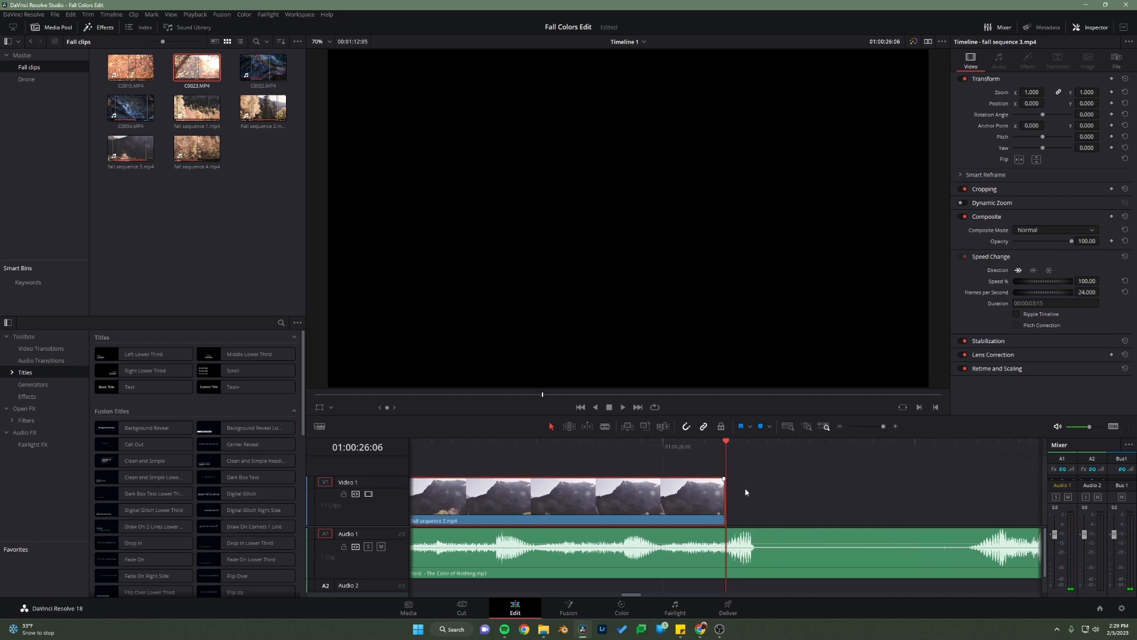
pyautogui.scroll(-1, 747, 492)
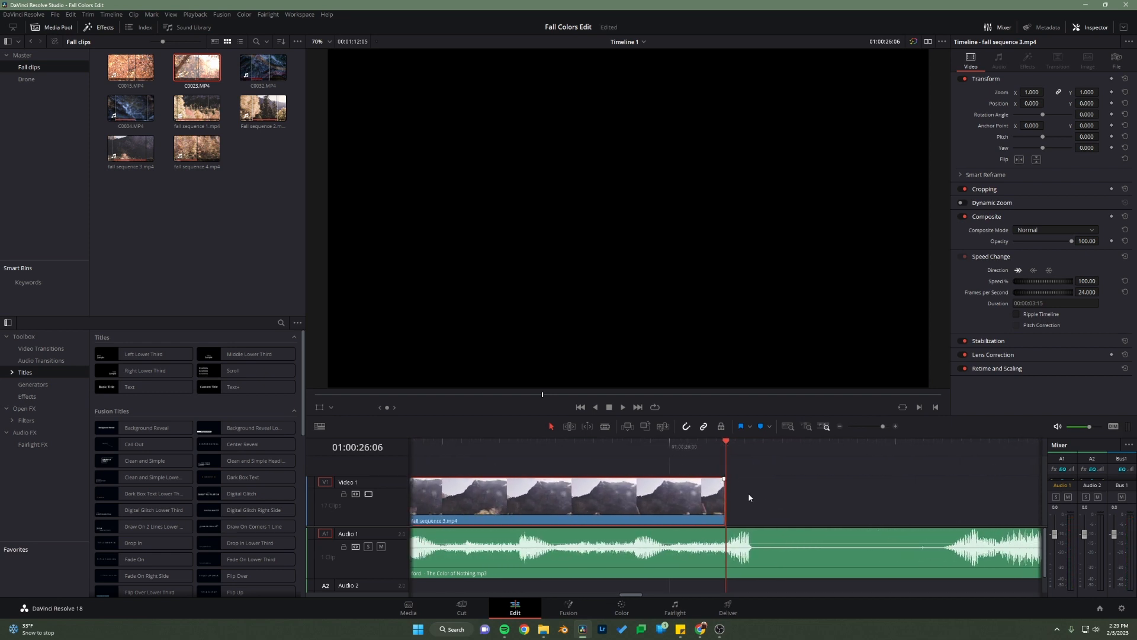
pyautogui.click(895, 427)
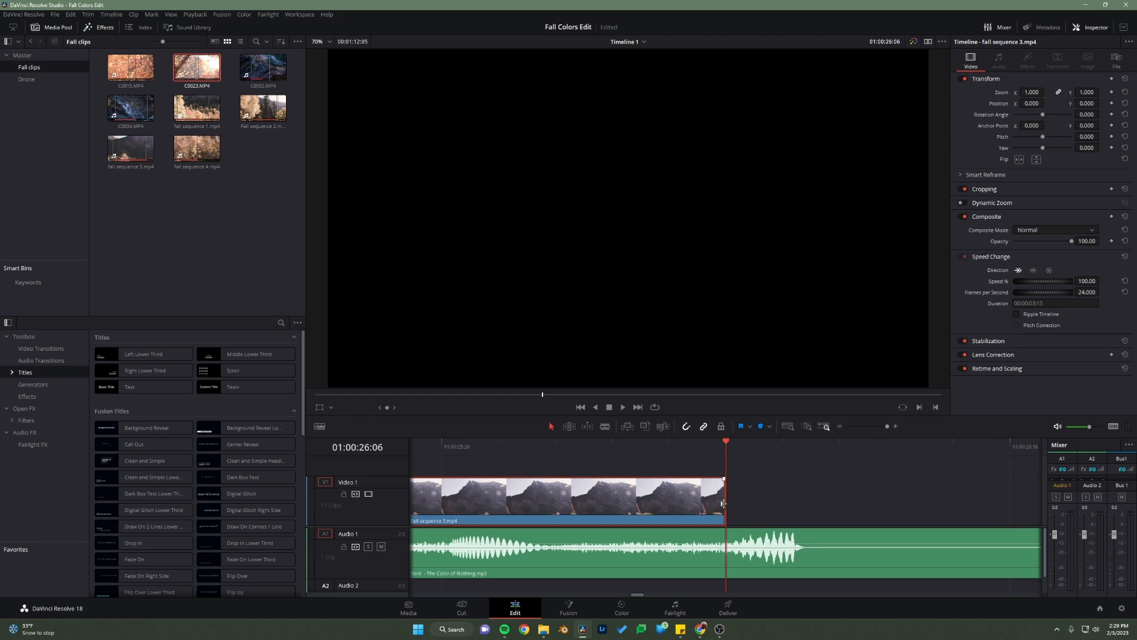
pyautogui.moveTo(723, 503); pyautogui.dragTo(792, 508)
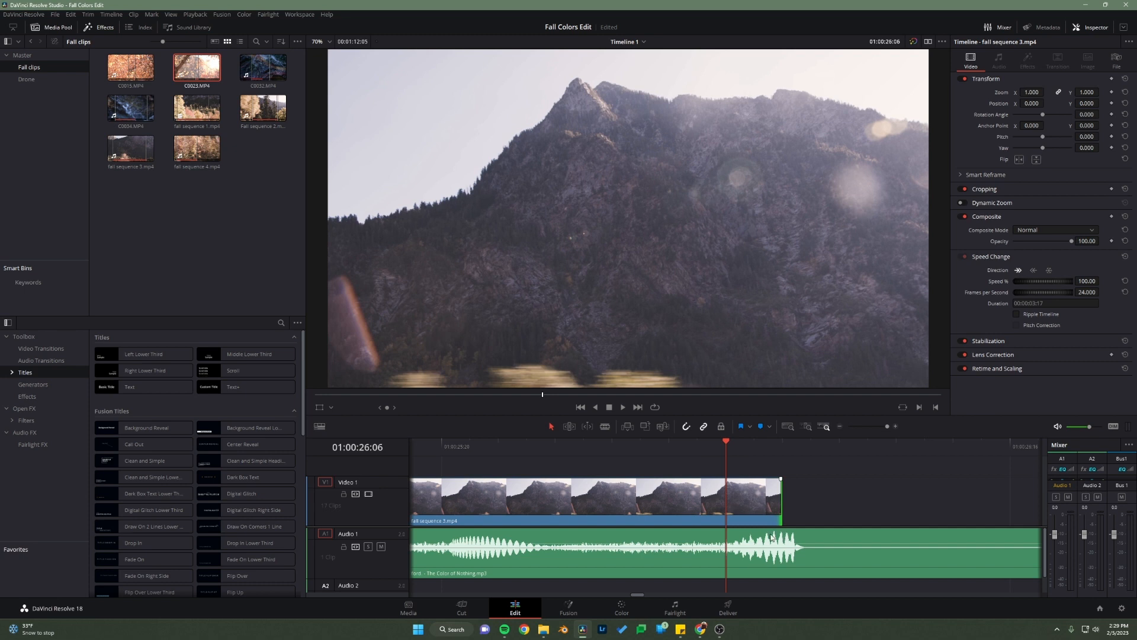
pyautogui.hotkey('ctrl', 's')
# Step: Play fall sequence 3.mp4 and the silent break in the song to check where the music starts again
pyautogui.scroll(-3, 709, 516)
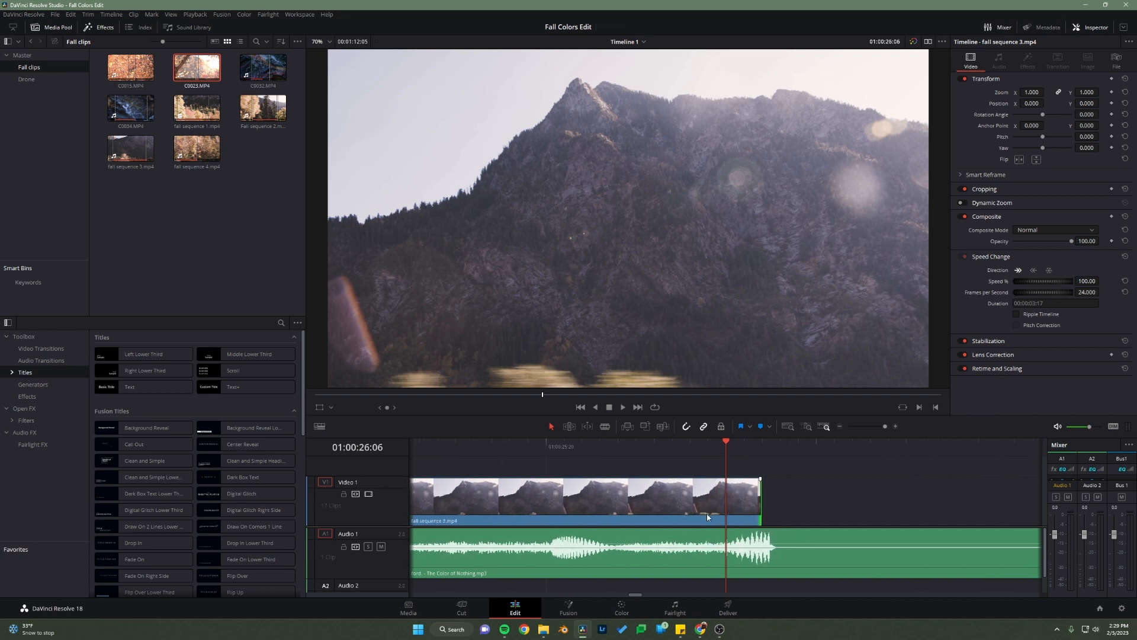
pyautogui.scroll(-3, 710, 512)
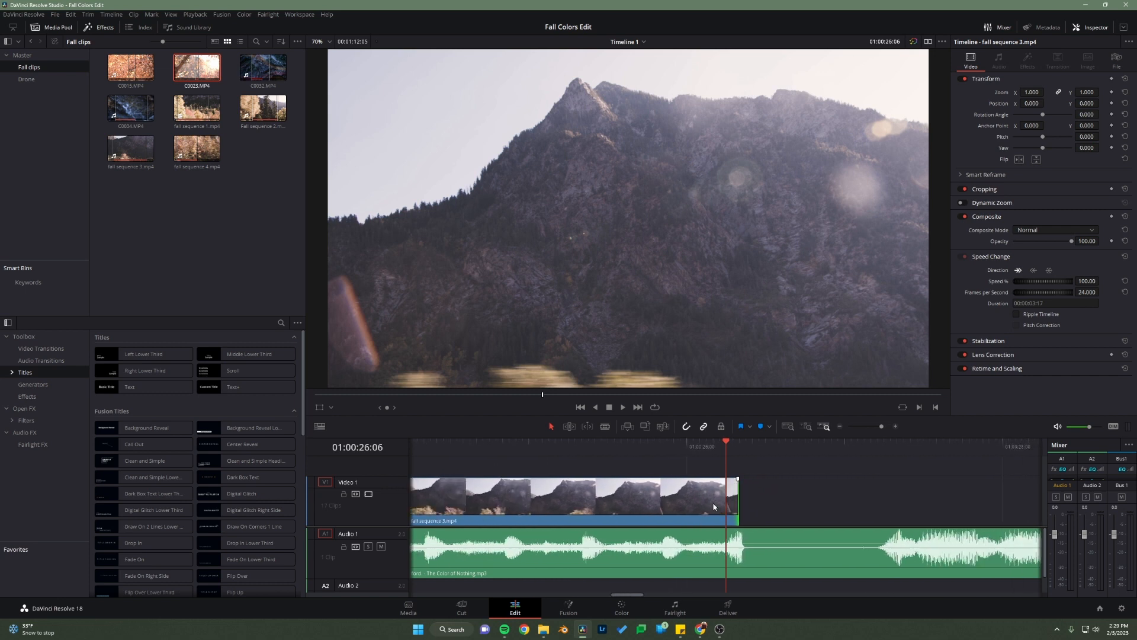
pyautogui.scroll(-2, 714, 504)
pyautogui.click(476, 461)
pyautogui.press('space')
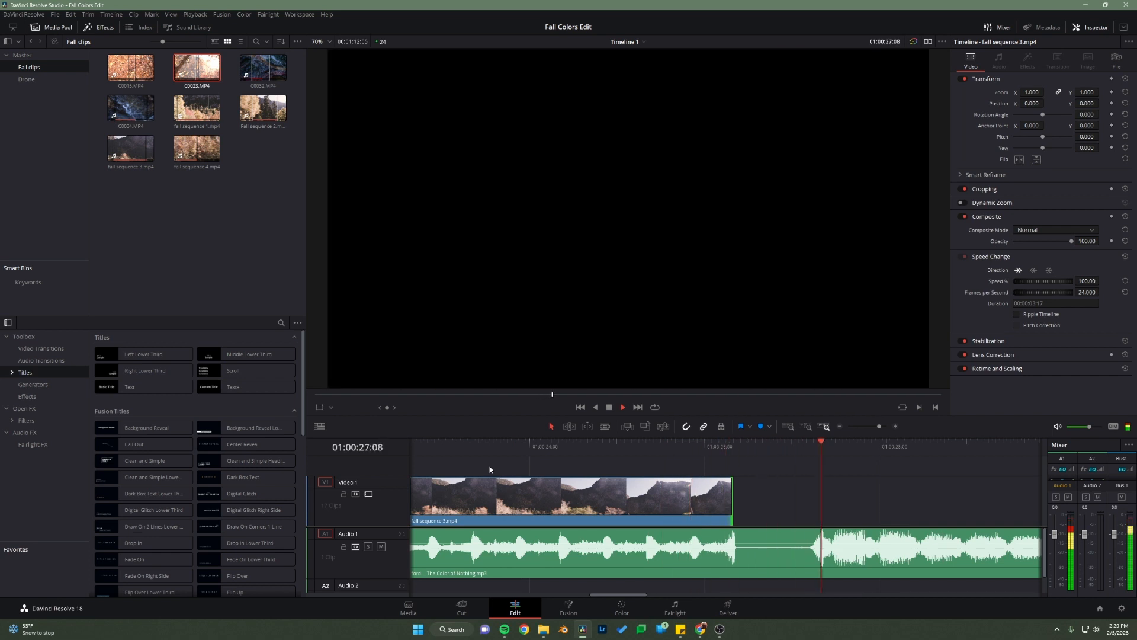
pyautogui.press('space')
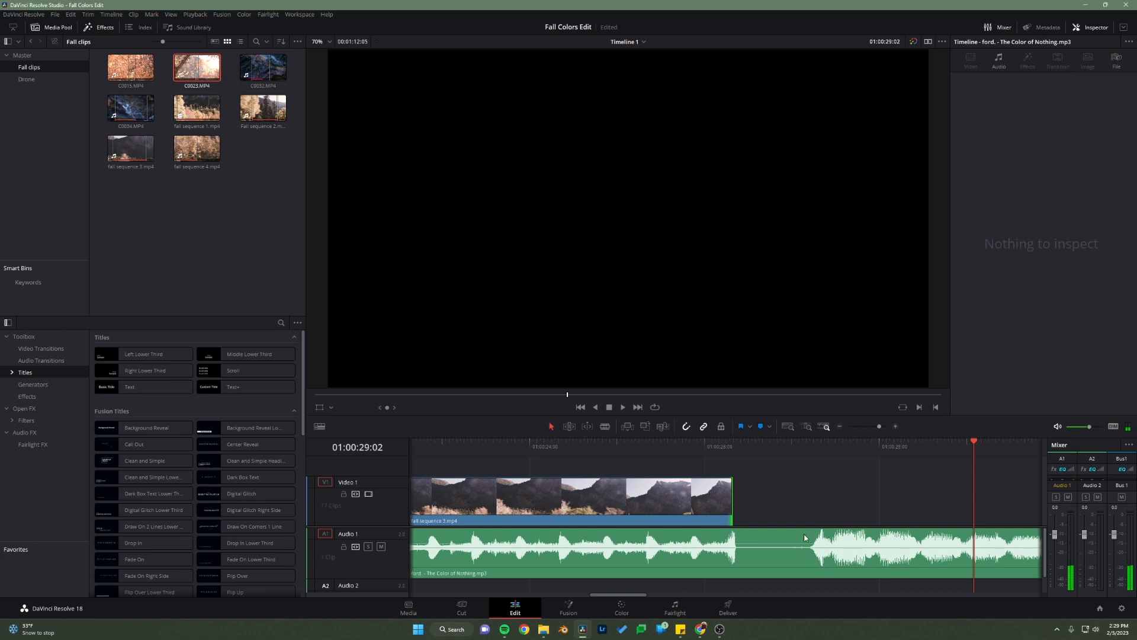
# Step: Move dji_03.mp4 on Video 1 to start at 01:00:27:08, where the music resumes after the silence
pyautogui.moveTo(824, 446)
pyautogui.mouseDown()
pyautogui.moveTo(798, 455)
pyautogui.moveTo(822, 450)
pyautogui.mouseUp()
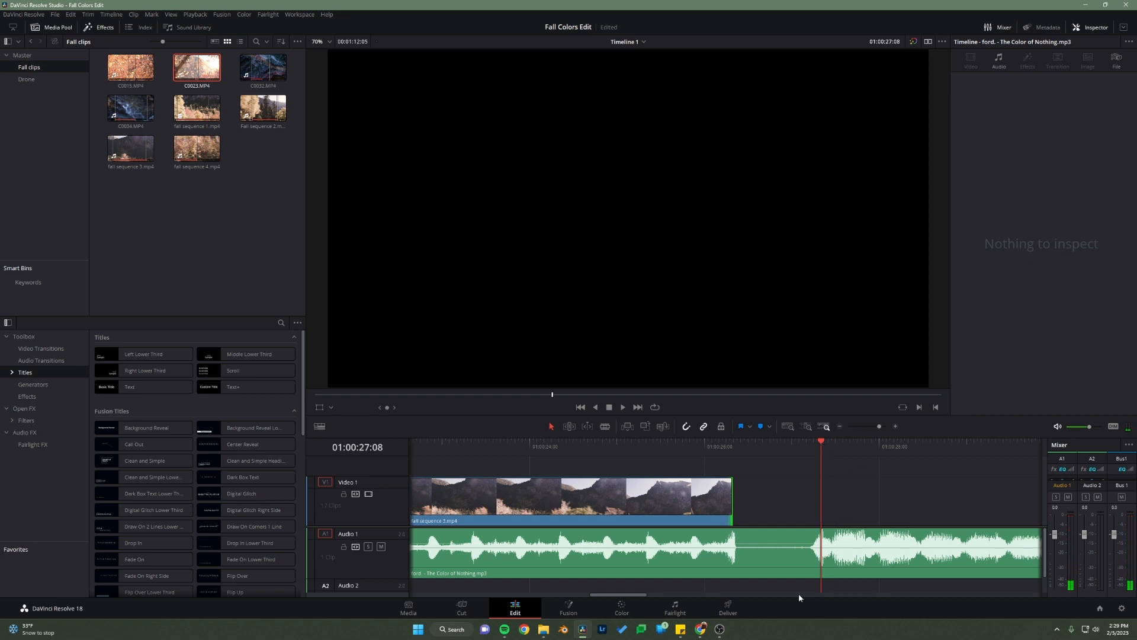
pyautogui.moveTo(631, 596)
pyautogui.mouseDown()
pyautogui.moveTo(664, 597)
pyautogui.moveTo(653, 600)
pyautogui.mouseUp()
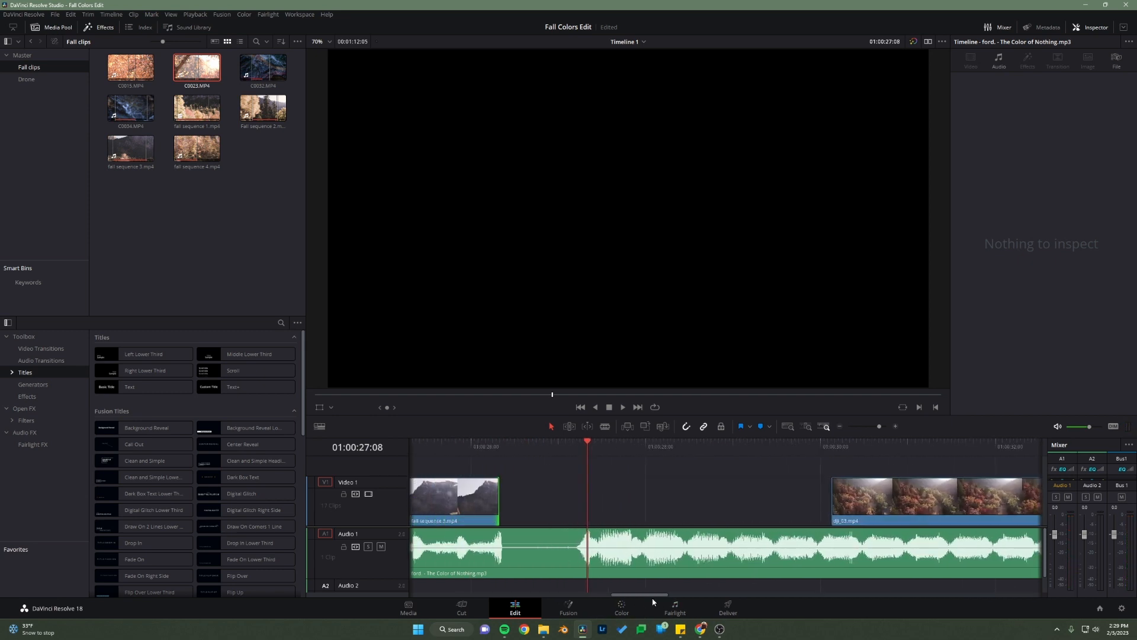
pyautogui.moveTo(896, 499); pyautogui.dragTo(646, 505)
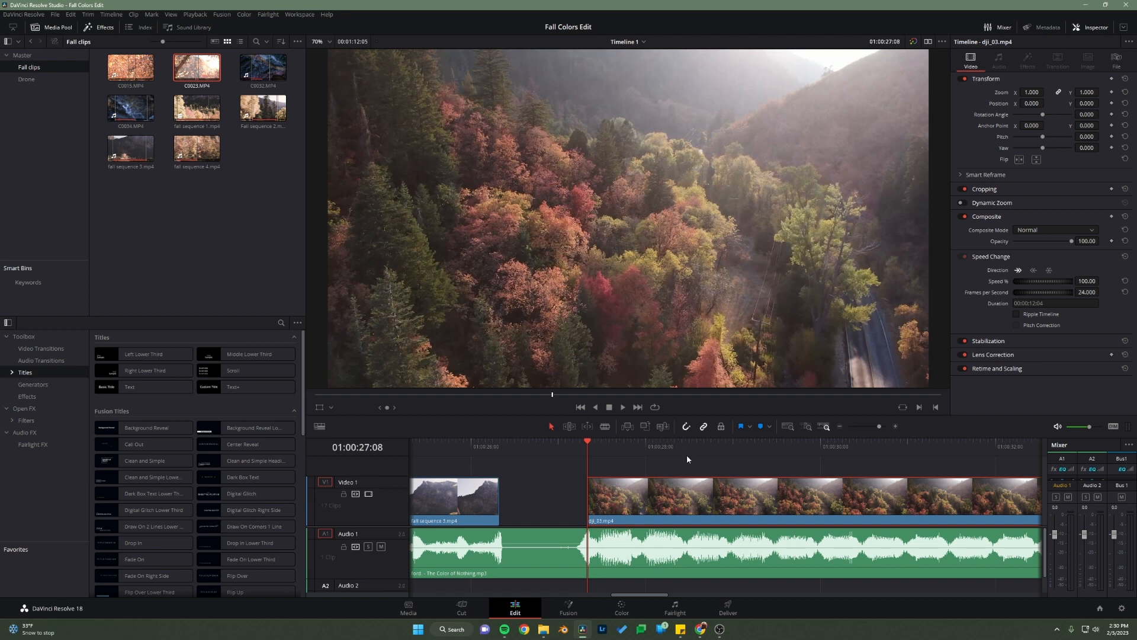
# Step: Try snapping dji_03.mp4 against the end of fall sequence 3.mp4 and back to the playhead at 01:00:27:08
pyautogui.moveTo(627, 500); pyautogui.dragTo(652, 505)
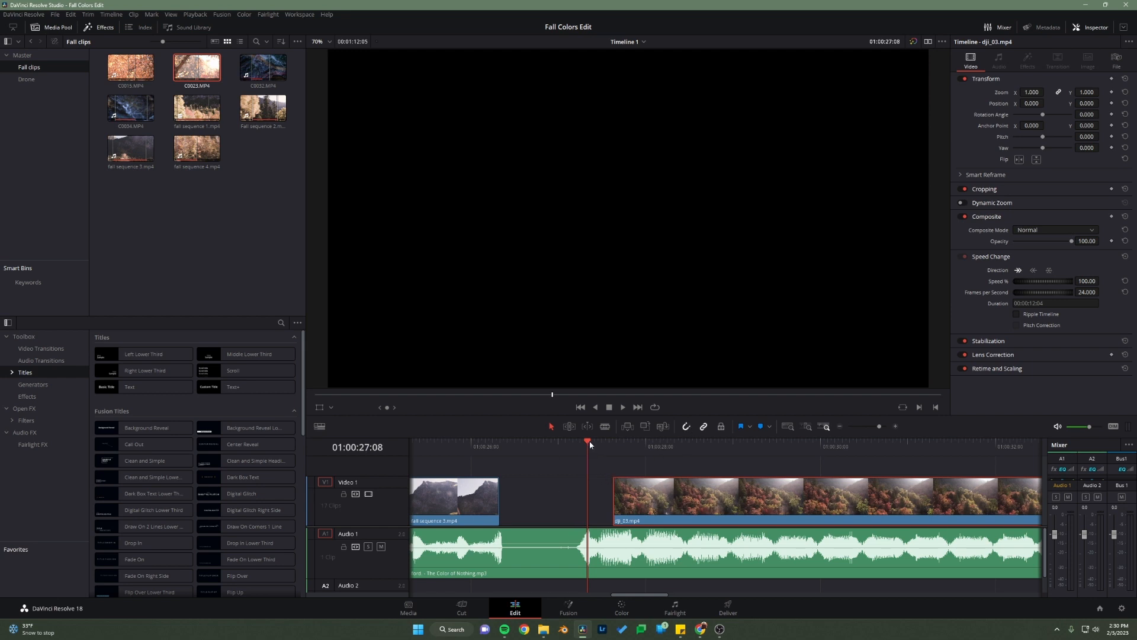
pyautogui.moveTo(634, 492); pyautogui.dragTo(522, 497)
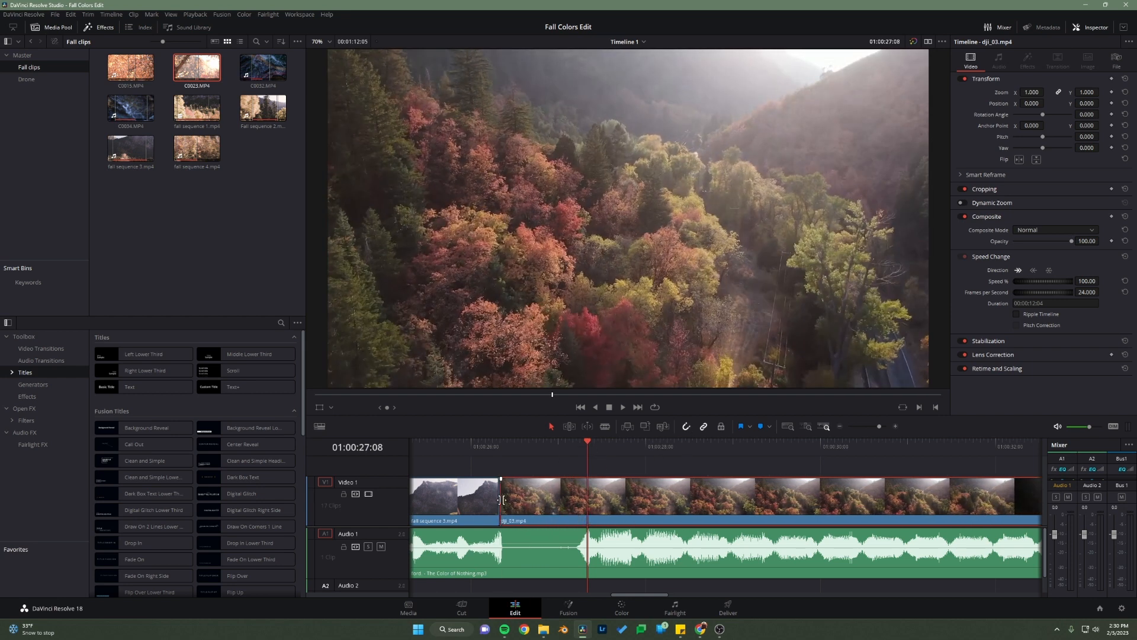
pyautogui.moveTo(608, 501); pyautogui.dragTo(694, 502)
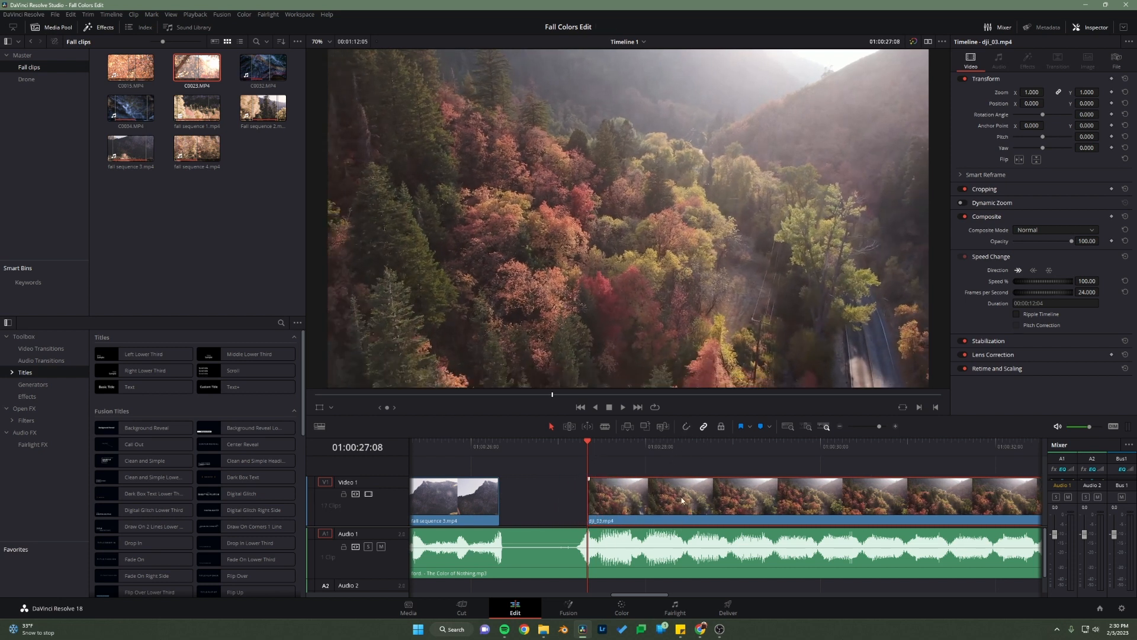
pyautogui.moveTo(698, 483); pyautogui.dragTo(682, 501)
# Step: Show the full timeline and play from the C0023.MP4 area into dji_03.mp4 to review its timing with the song
pyautogui.moveTo(568, 441); pyautogui.dragTo(979, 472)
pyautogui.click(788, 425)
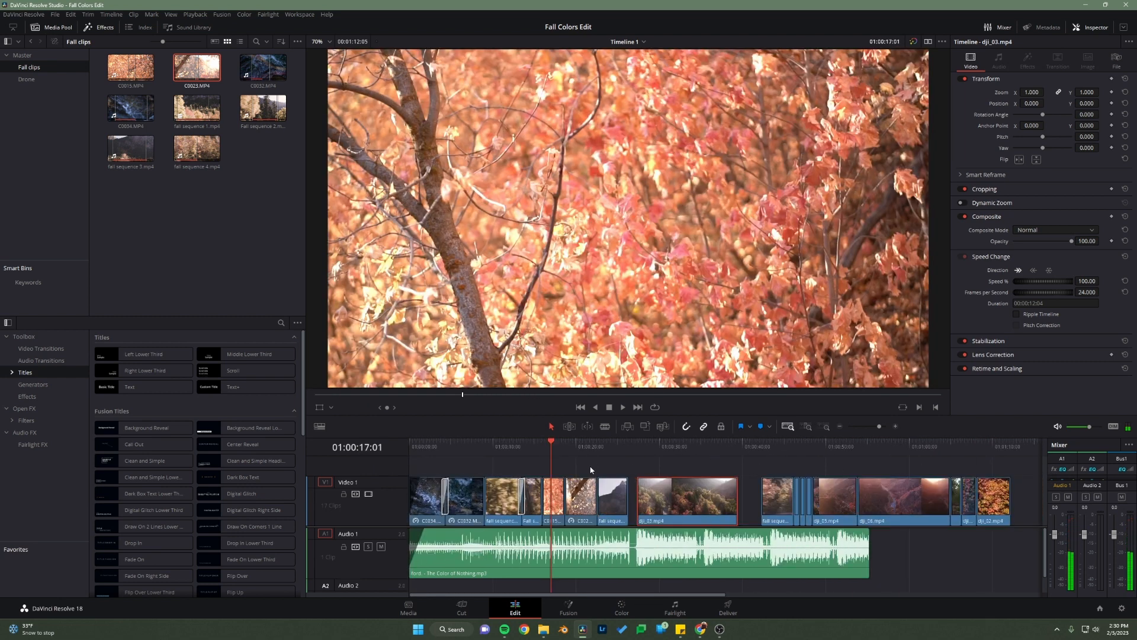
pyautogui.click(600, 448)
pyautogui.press('space')
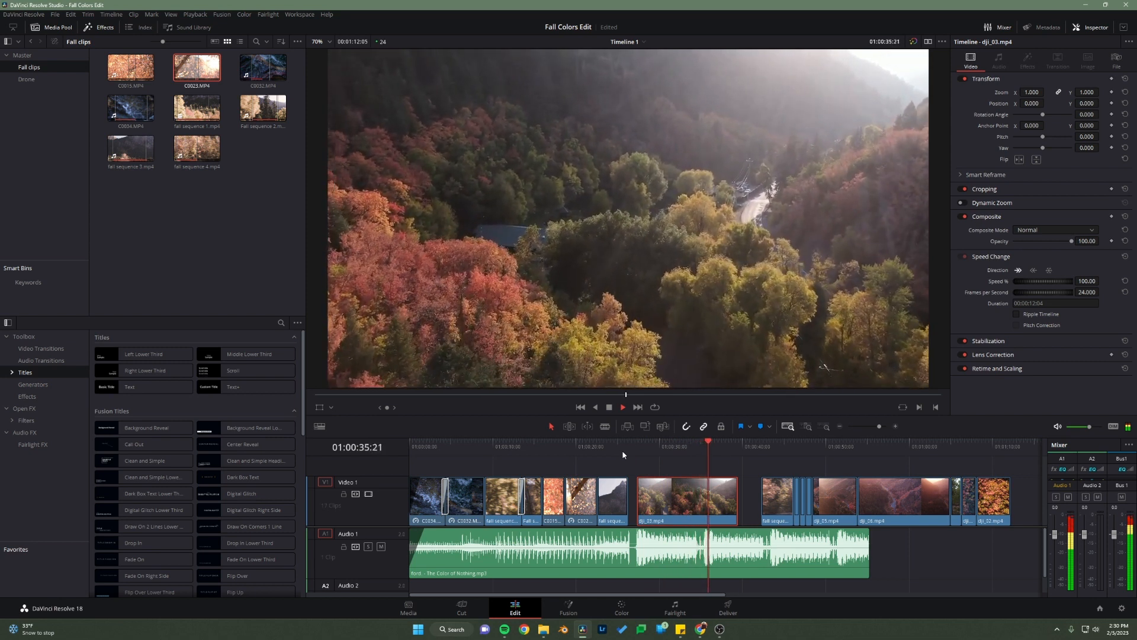
pyautogui.press('space')
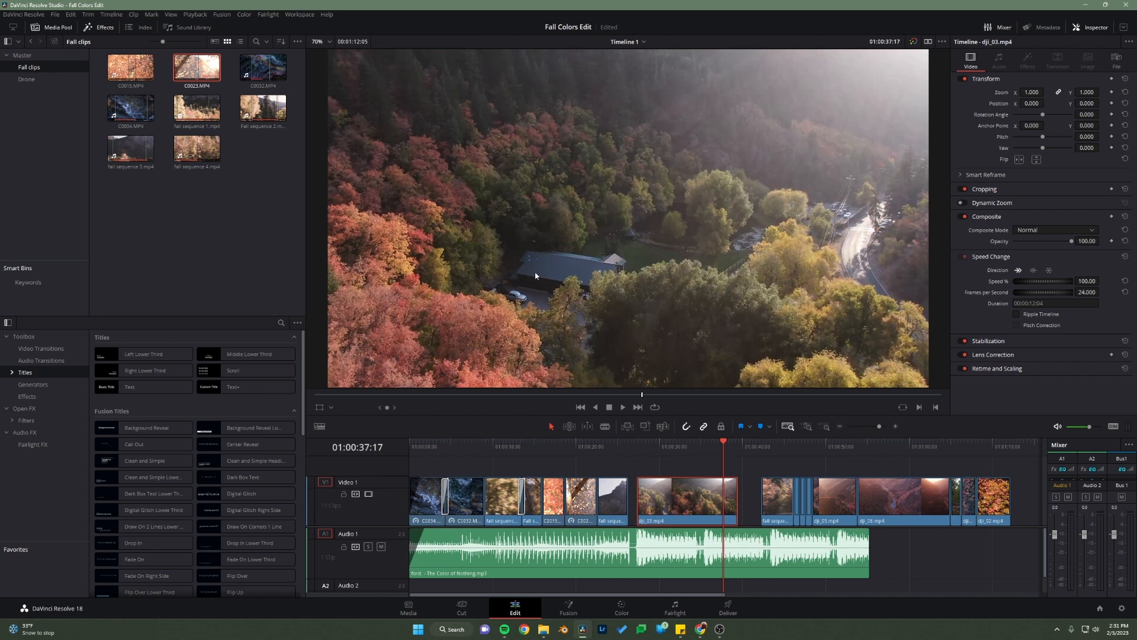
# Step: Switch to the browser and play the reference video from 0:22 to 0:37 to compare the drone shot, then return to DaVinci Resolve
pyautogui.moveTo(701, 628)
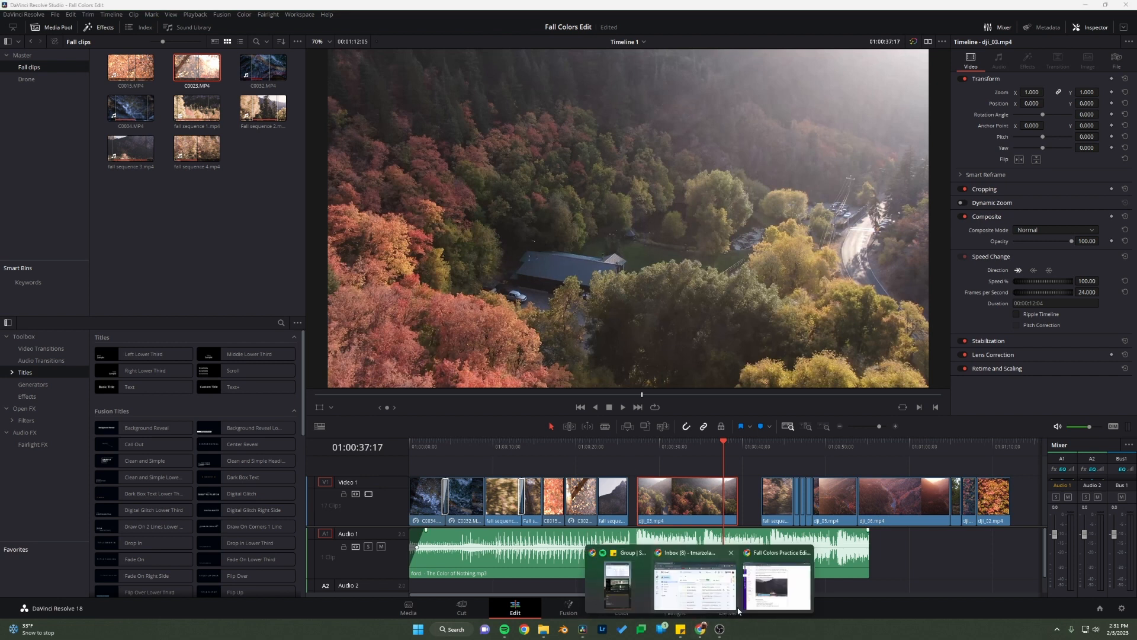
pyautogui.click(701, 583)
pyautogui.click(389, 399)
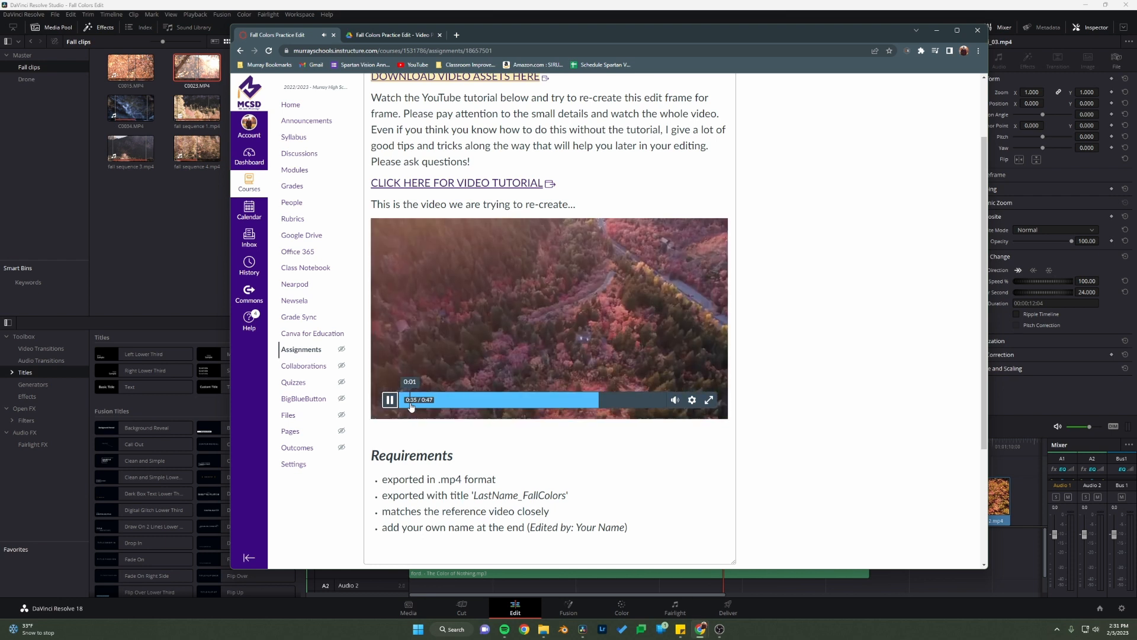
pyautogui.click(389, 403)
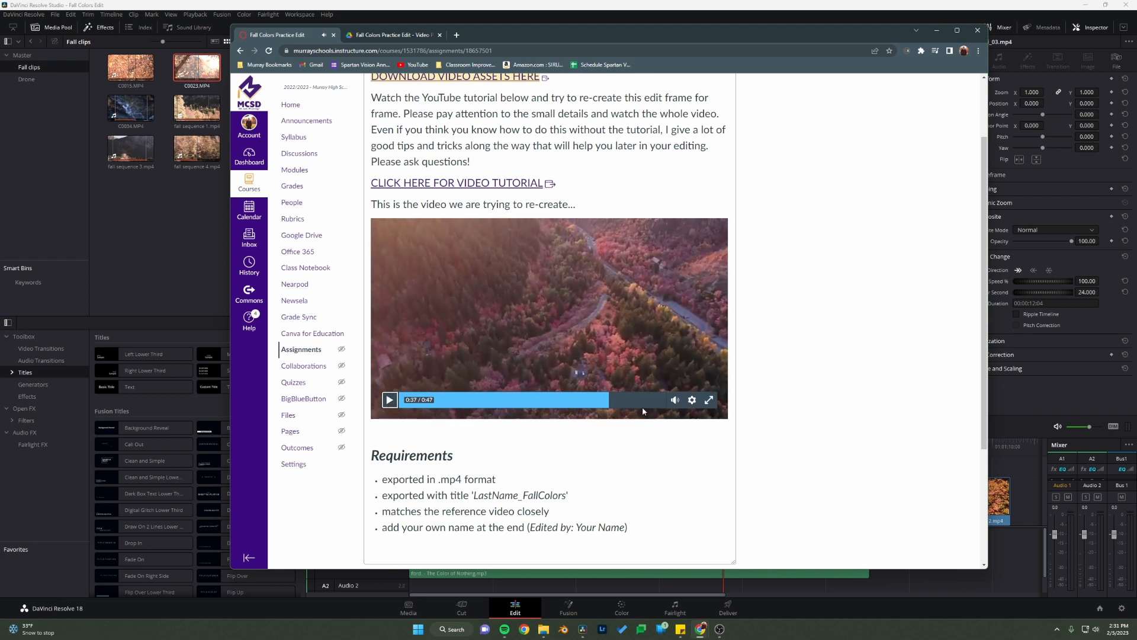
pyautogui.click(165, 242)
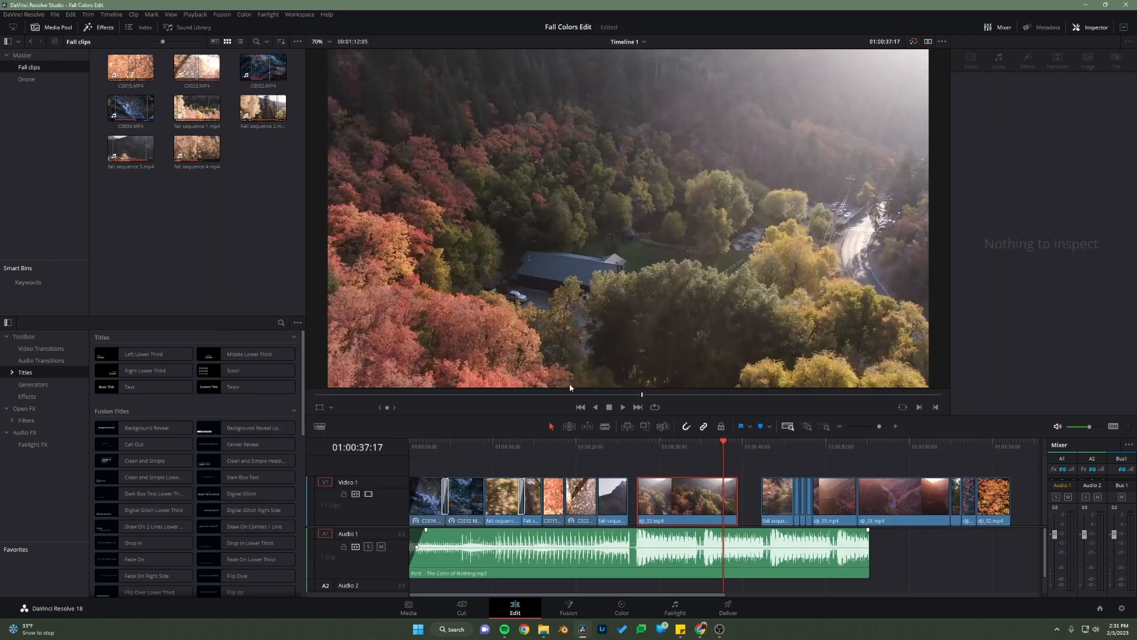
# Step: Set the speed of dji_03.mp4 on the timeline to 150%
pyautogui.click(698, 508)
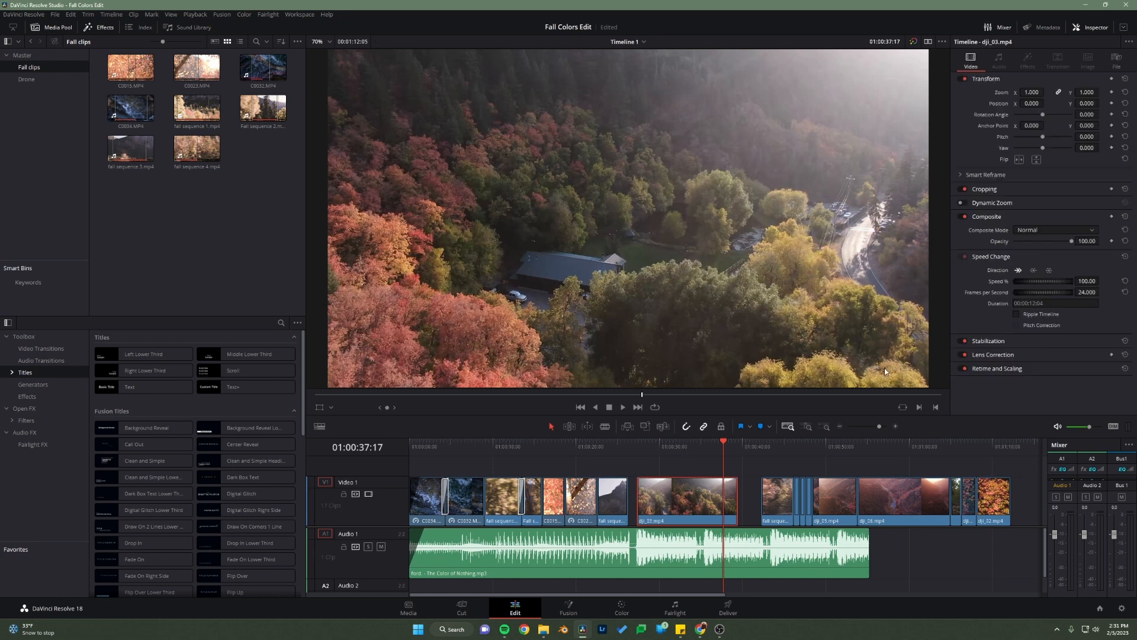
pyautogui.click(1088, 282)
pyautogui.write('150')
pyautogui.press('Return')
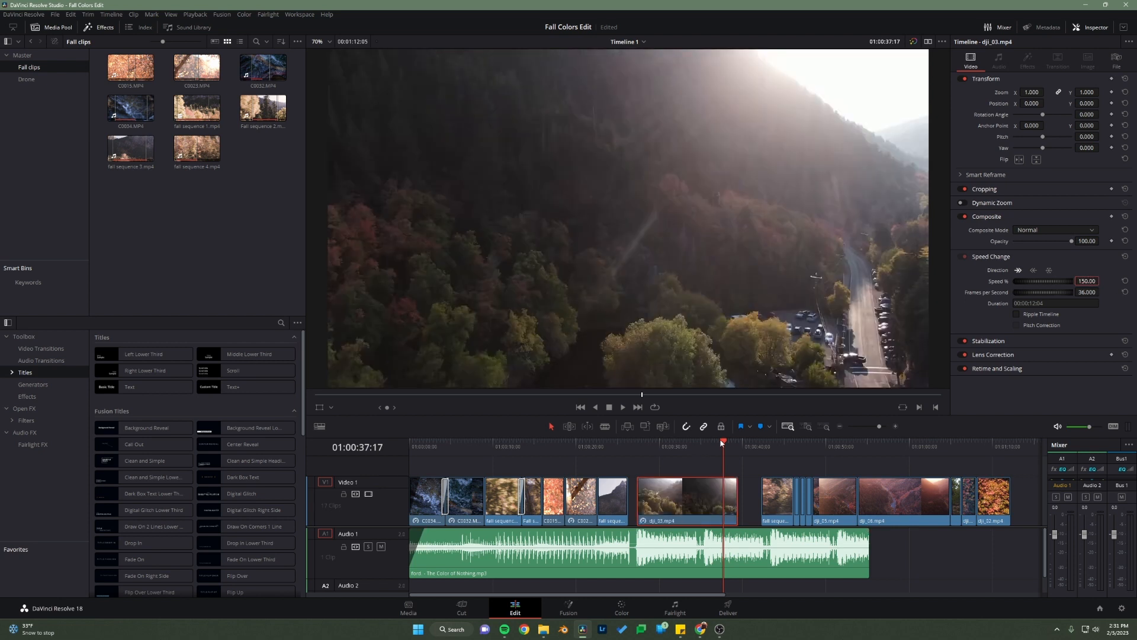
# Step: Add a marker to the song clip at 01:00:27:08, where dji_03.mp4 starts
pyautogui.moveTo(722, 443); pyautogui.dragTo(690, 459)
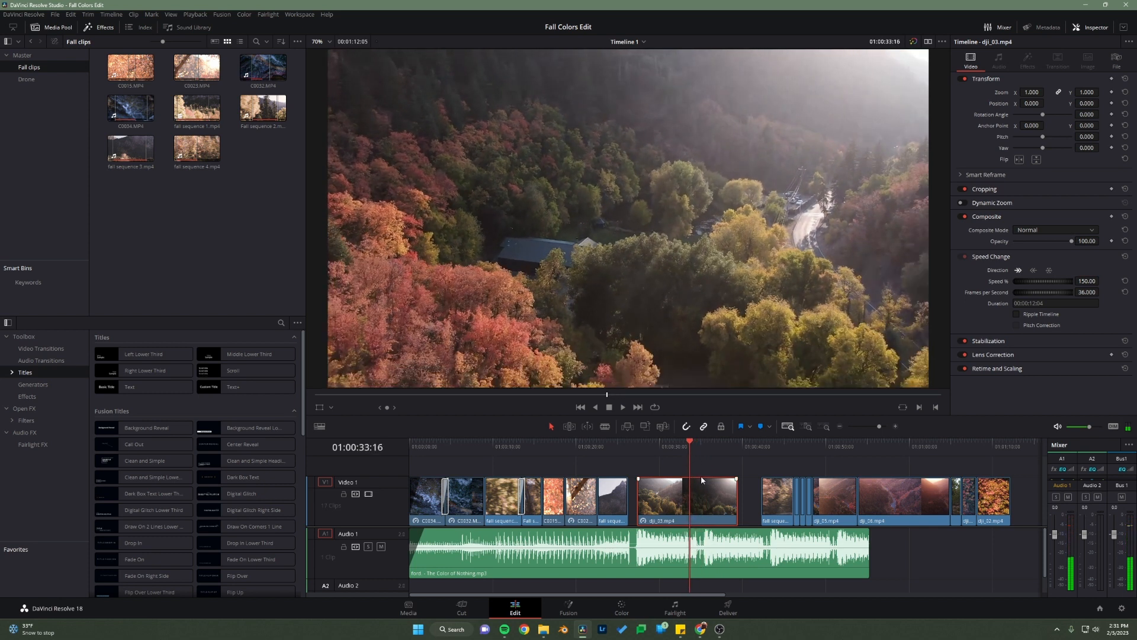
pyautogui.click(807, 427)
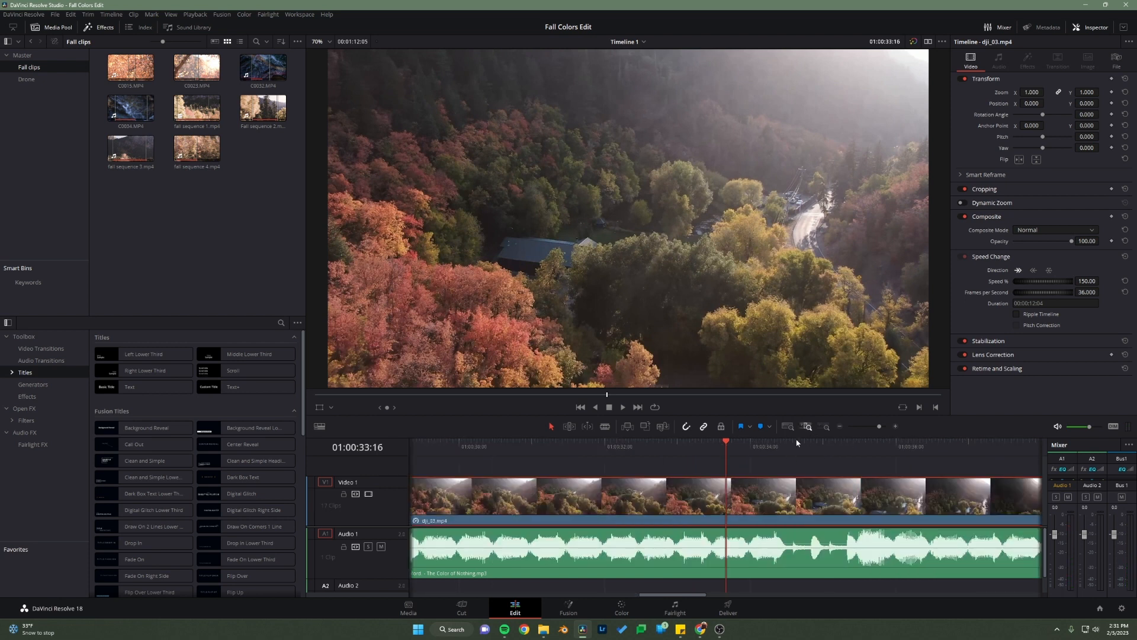
pyautogui.click(791, 427)
pyautogui.scroll(5, 709, 512)
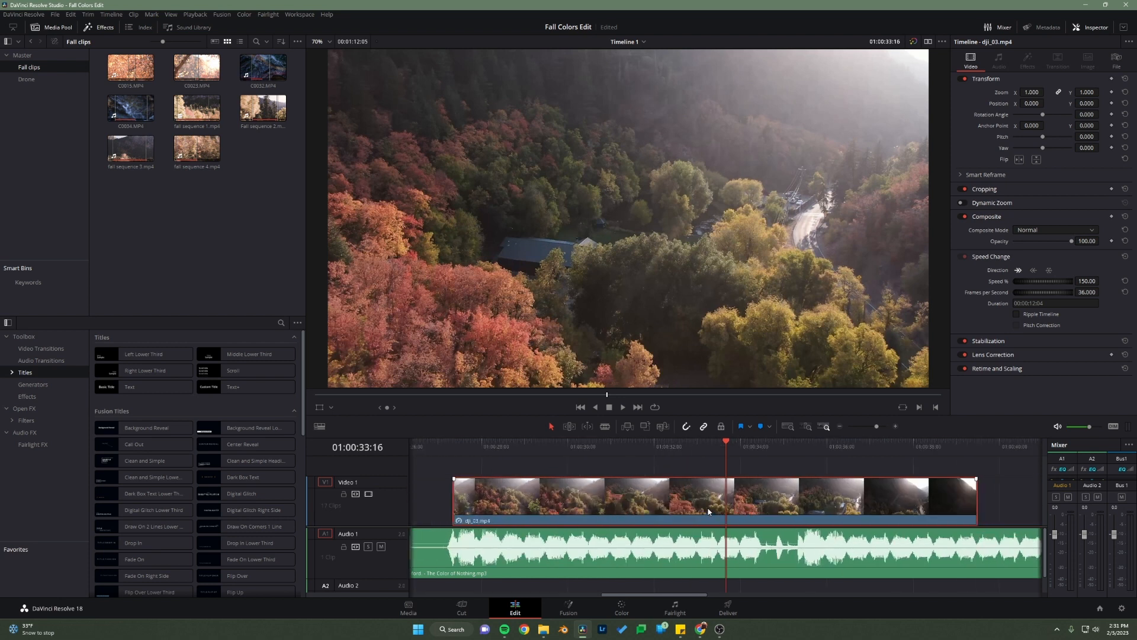
pyautogui.scroll(-2, 709, 512)
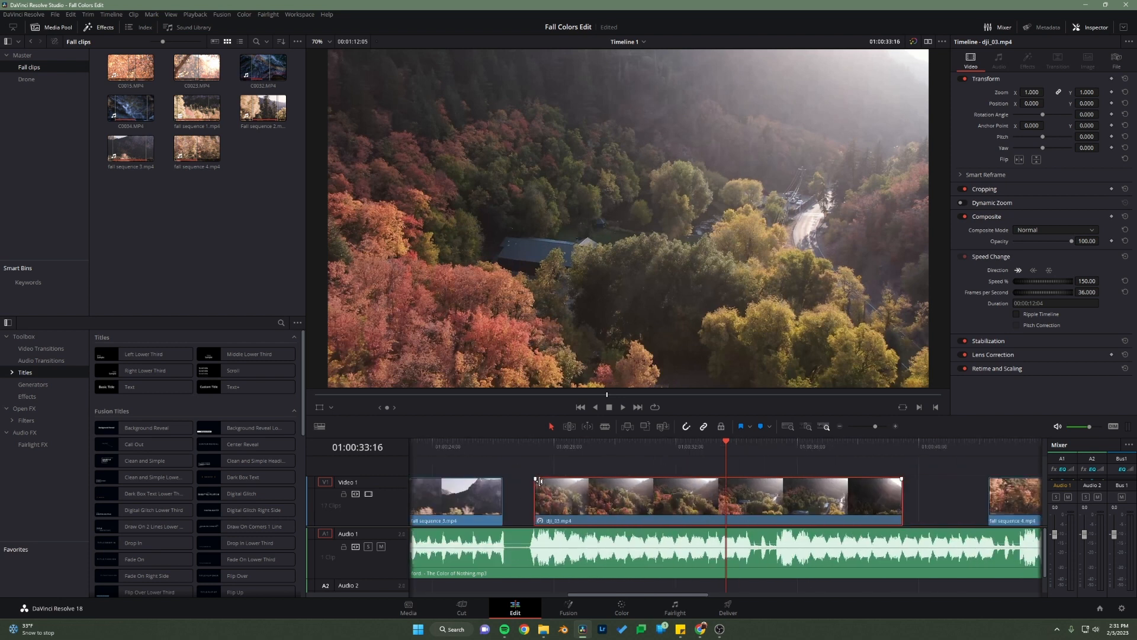
pyautogui.moveTo(717, 446); pyautogui.dragTo(534, 465)
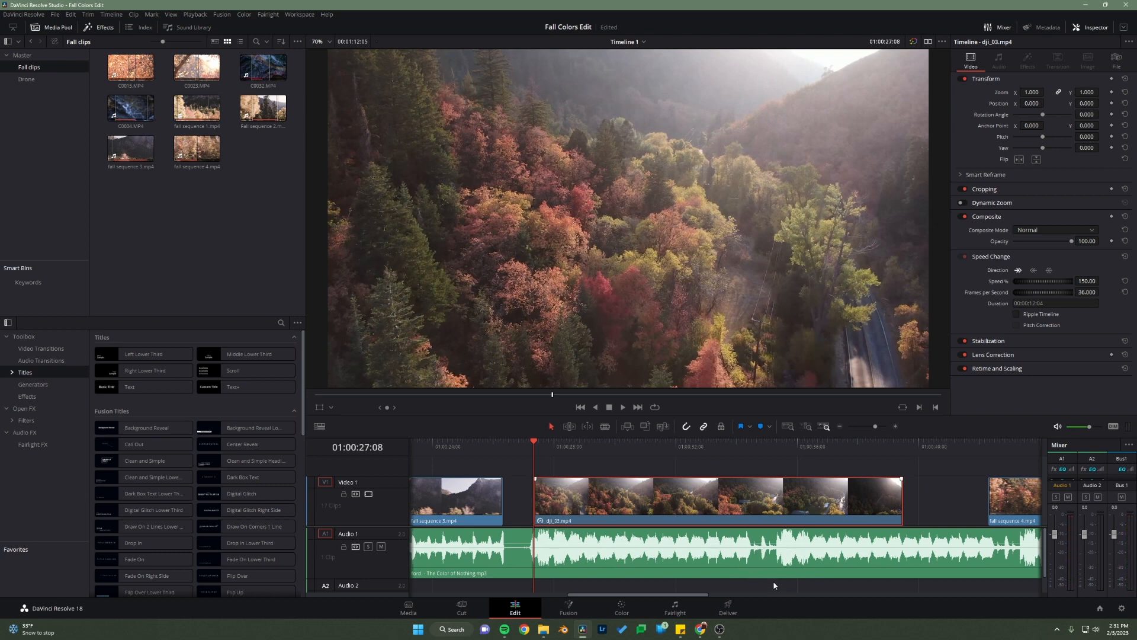
pyautogui.click(733, 555)
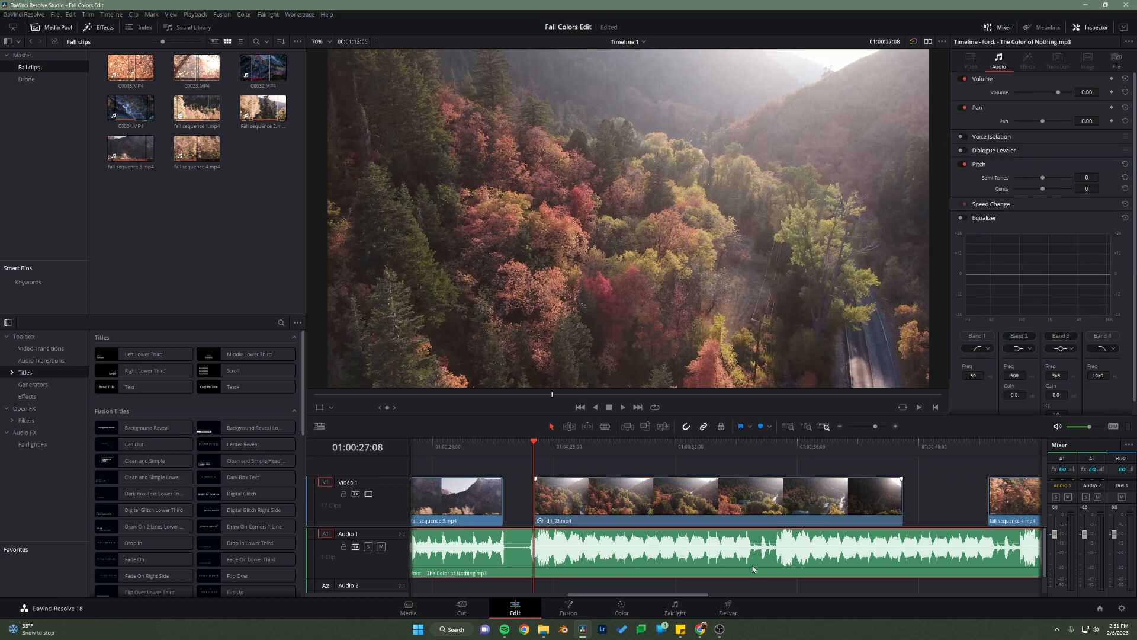
pyautogui.press('m')
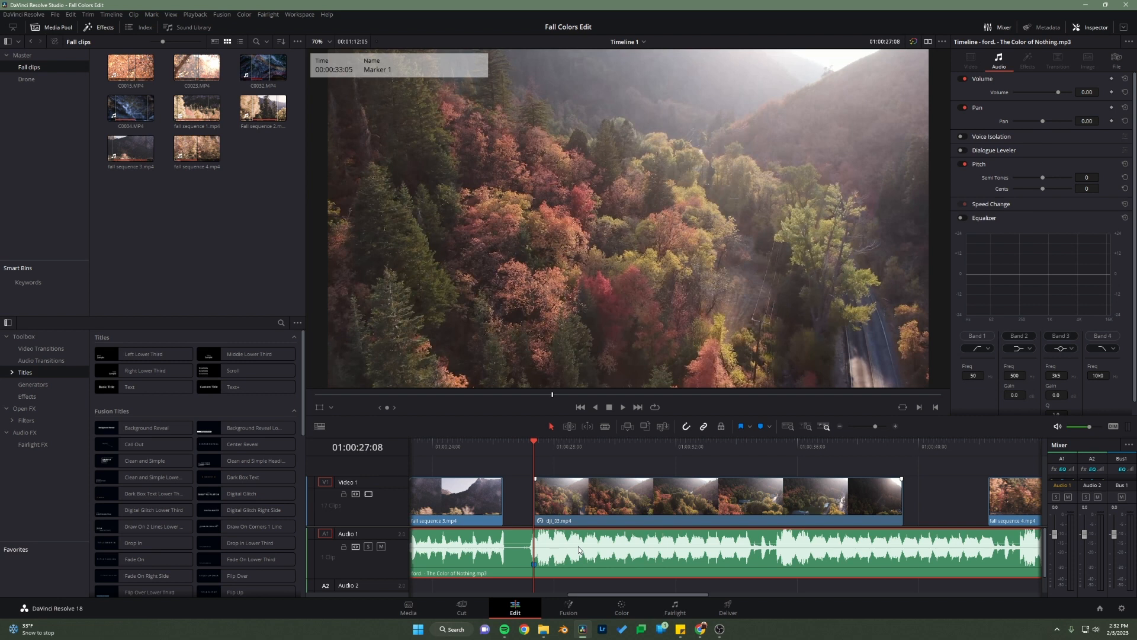
# Step: Switch to the browser and play the reference video from 0:29 to check the drone shot and quick cuts, then return to DaVinci Resolve
pyautogui.moveTo(700, 629)
pyautogui.click(794, 593)
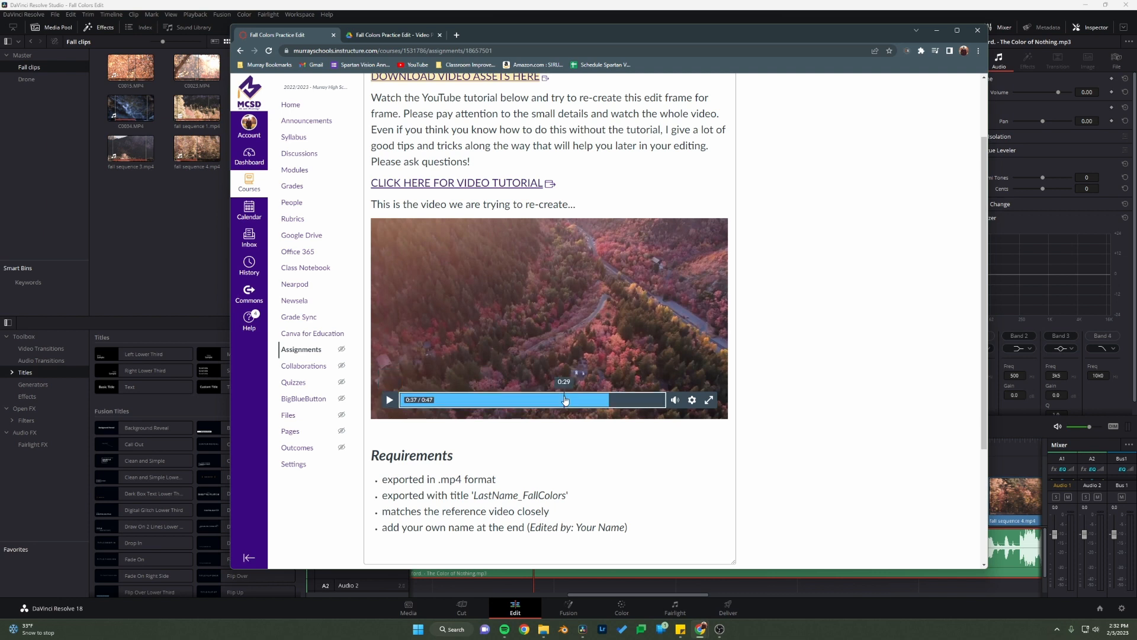
pyautogui.click(564, 400)
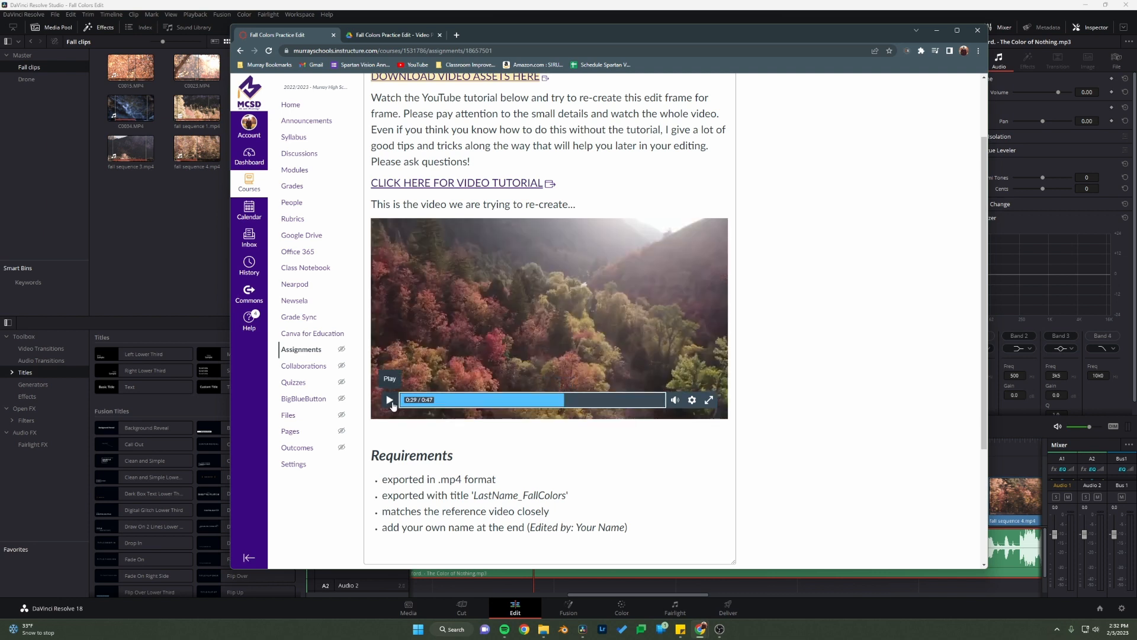
pyautogui.click(391, 401)
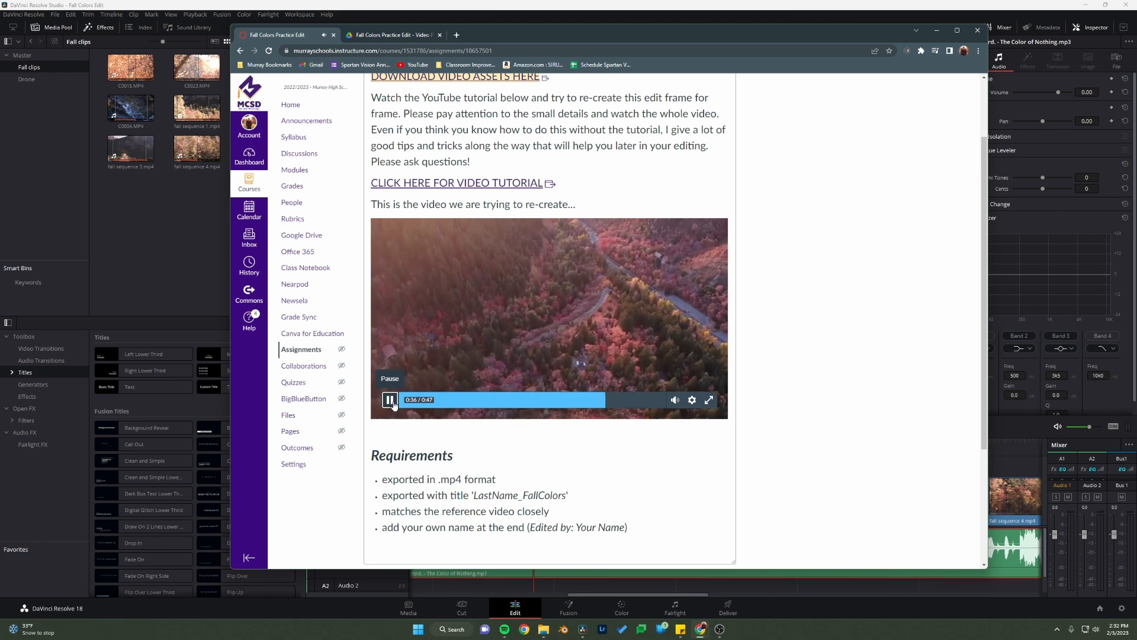
pyautogui.click(390, 401)
pyautogui.hotkey('alt', 'Tab')
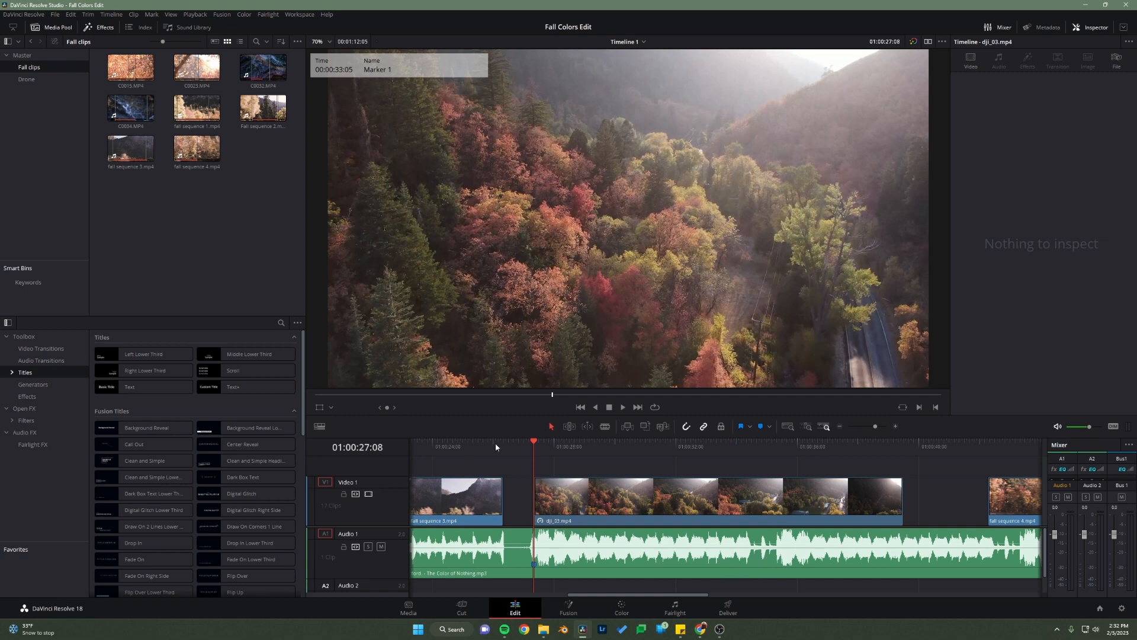
# Step: Play from the start of dji_03.mp4 and add three timeline markers on the song's beats, starting at 01:00:34:03
pyautogui.press('space')
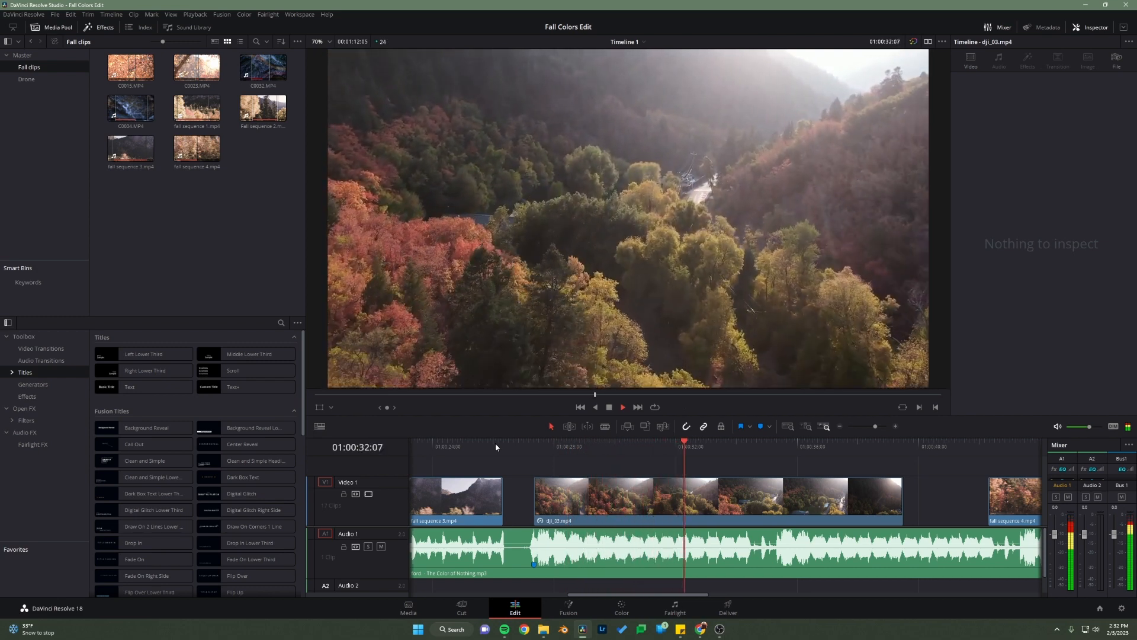
pyautogui.press('m')
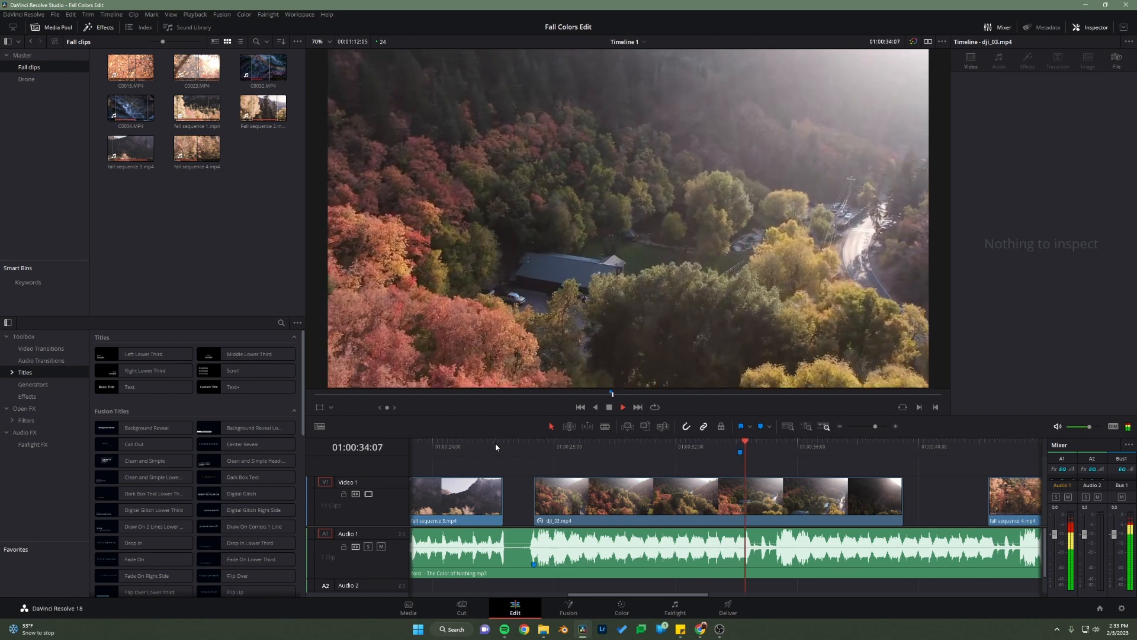
pyautogui.press('m')
pyautogui.press('m')
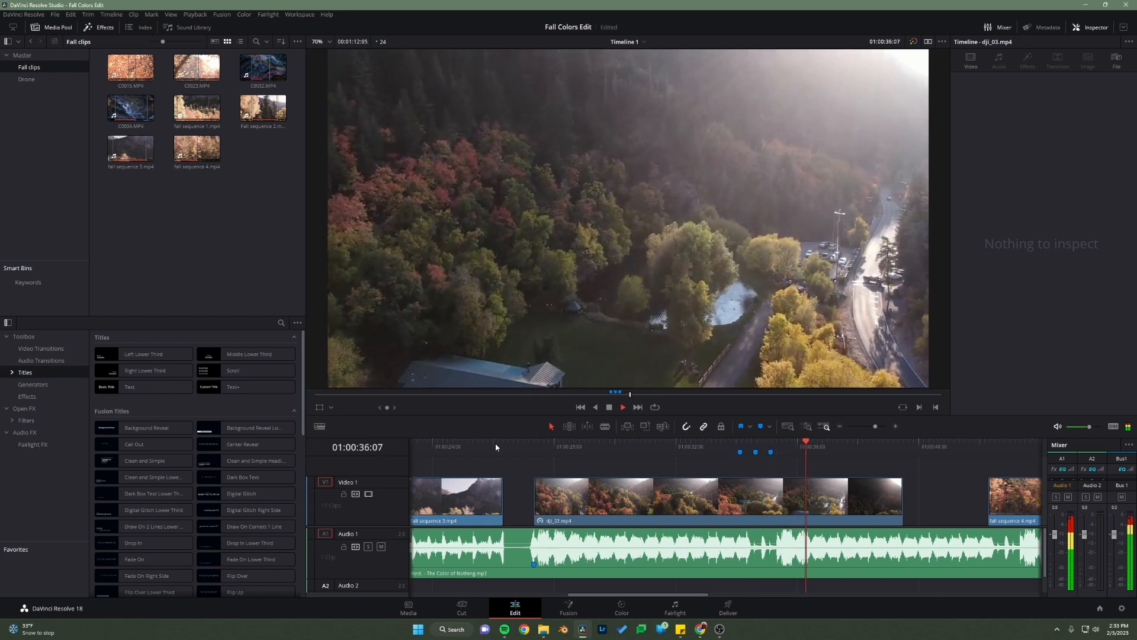
pyautogui.press('space')
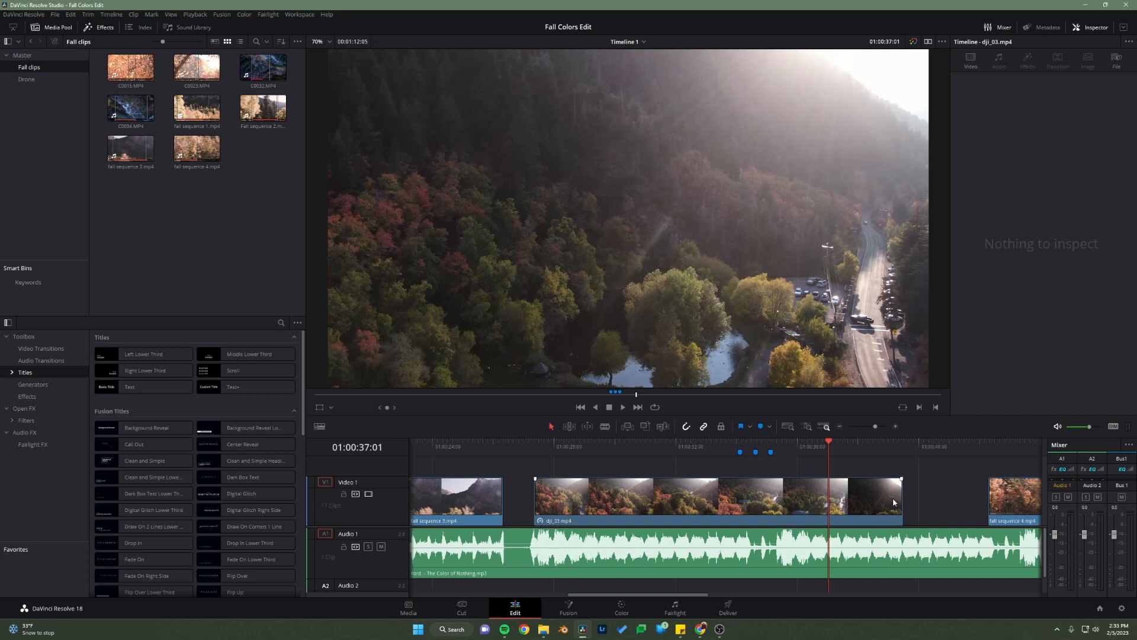
# Step: Trim the end of dji_03.mp4 to the first timeline marker and fit fall sequence 4.mp4 between the first and second markers
pyautogui.moveTo(899, 499); pyautogui.dragTo(740, 499)
pyautogui.moveTo(1012, 502); pyautogui.dragTo(758, 507)
pyautogui.moveTo(855, 503); pyautogui.dragTo(765, 502)
pyautogui.moveTo(764, 502); pyautogui.dragTo(750, 503)
# Step: Place dji_04.mp4, dji_02.mp4 and dji_05.mp4 back to back after fall sequence 4.mp4, with dji_05.mp4 lasting 3 seconds
pyautogui.moveTo(972, 510); pyautogui.dragTo(629, 507)
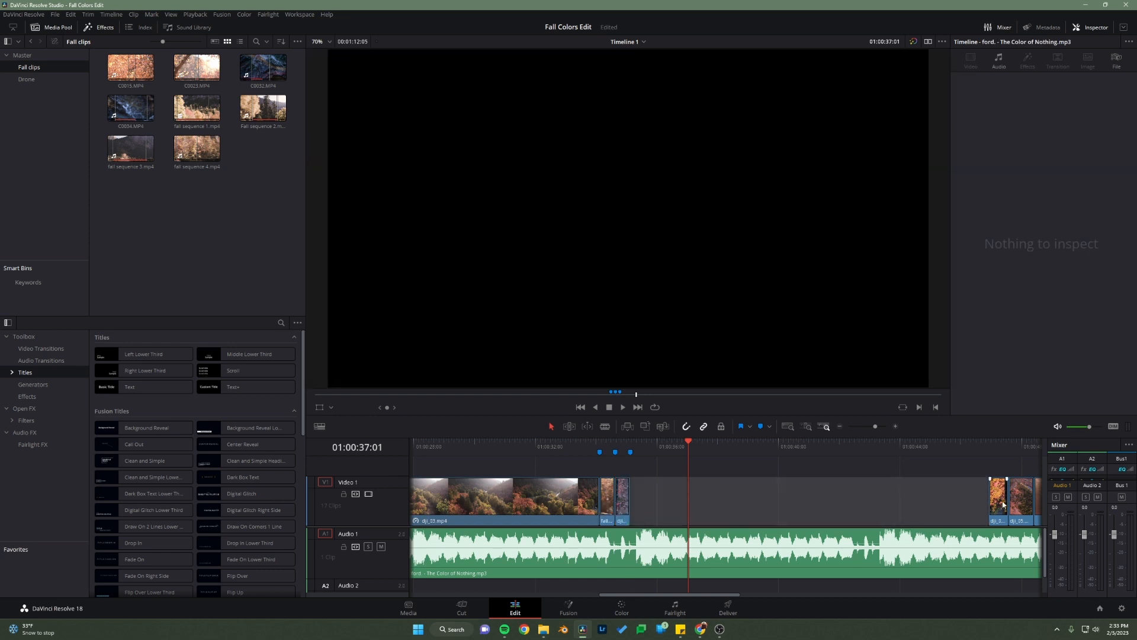
pyautogui.moveTo(1000, 508); pyautogui.dragTo(643, 511)
pyautogui.moveTo(644, 449); pyautogui.dragTo(553, 460)
pyautogui.moveTo(1020, 503); pyautogui.dragTo(734, 512)
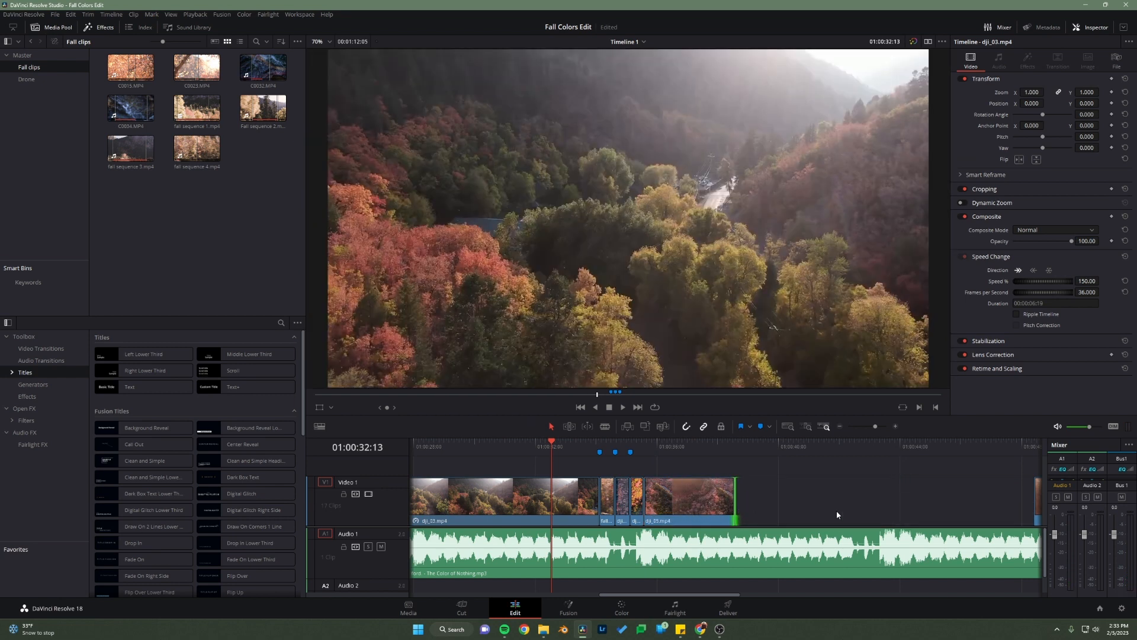
# Step: Play the section from the end of dji_03.mp4 through dji_05.mp4 to check the quick cuts against the markers and song beats
pyautogui.click(543, 449)
pyautogui.press('space')
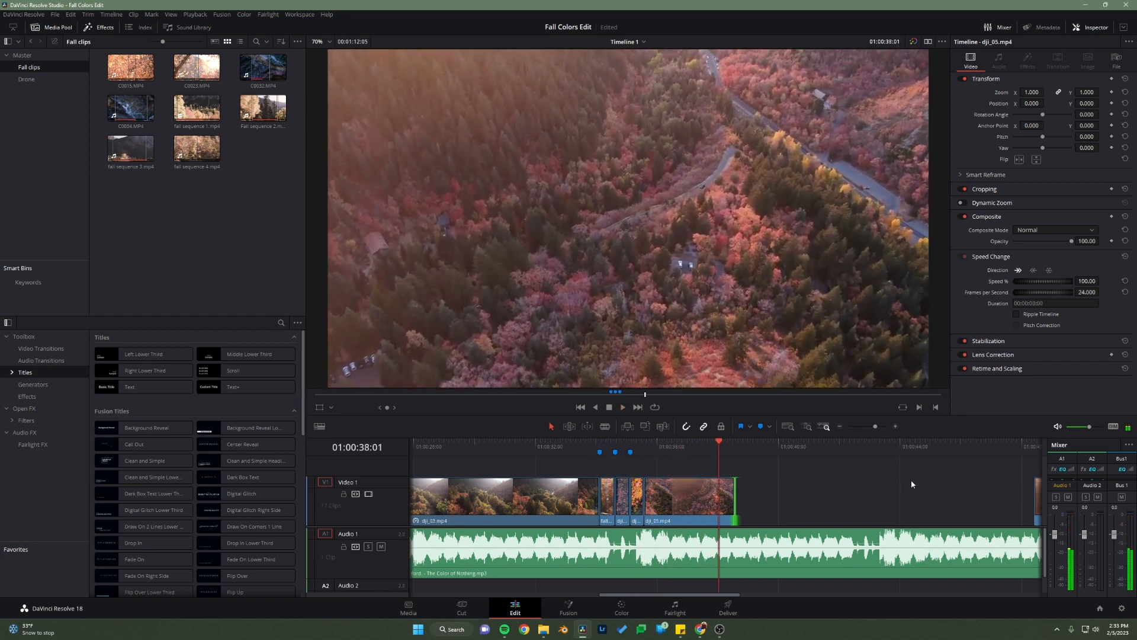
pyautogui.click(600, 450)
pyautogui.scroll(1, 629, 523)
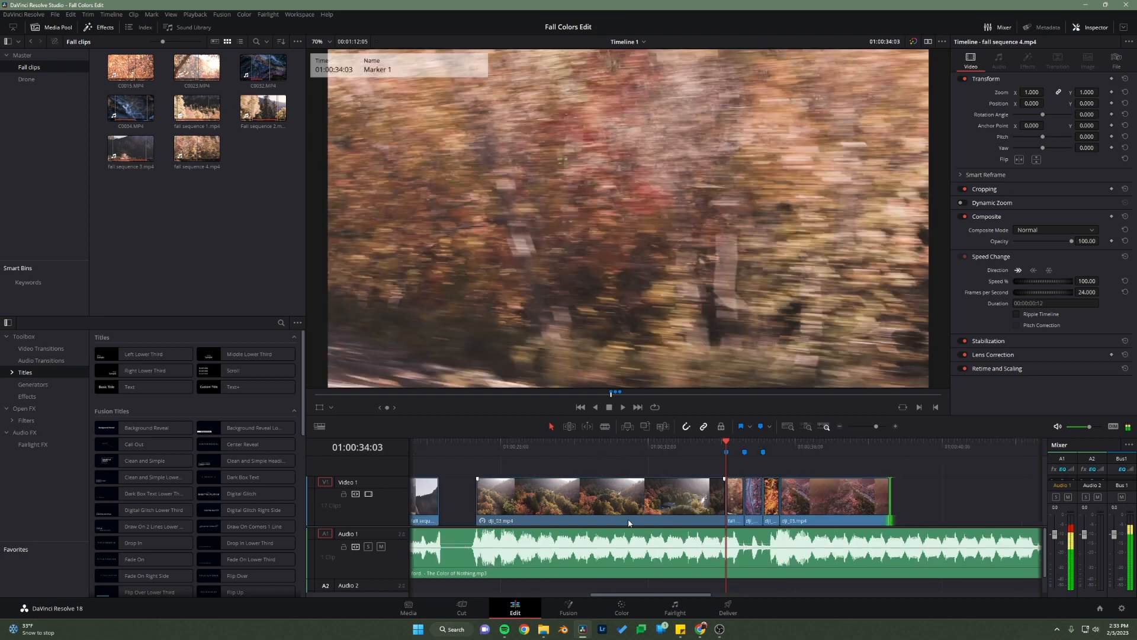
pyautogui.scroll(3, 629, 523)
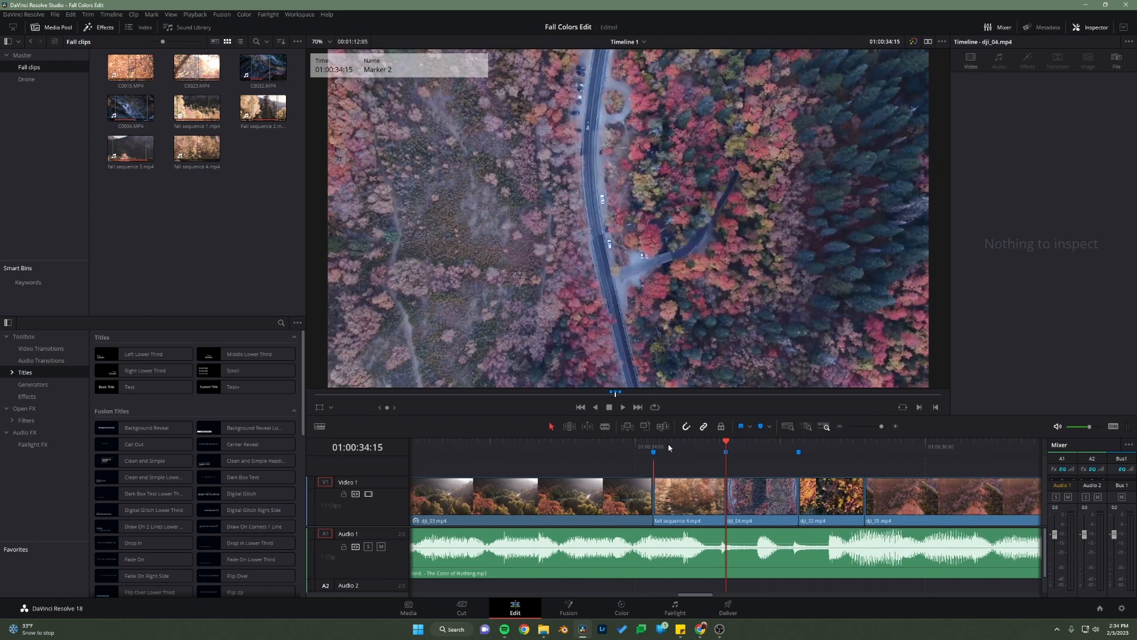
pyautogui.click(442, 463)
pyautogui.press('space')
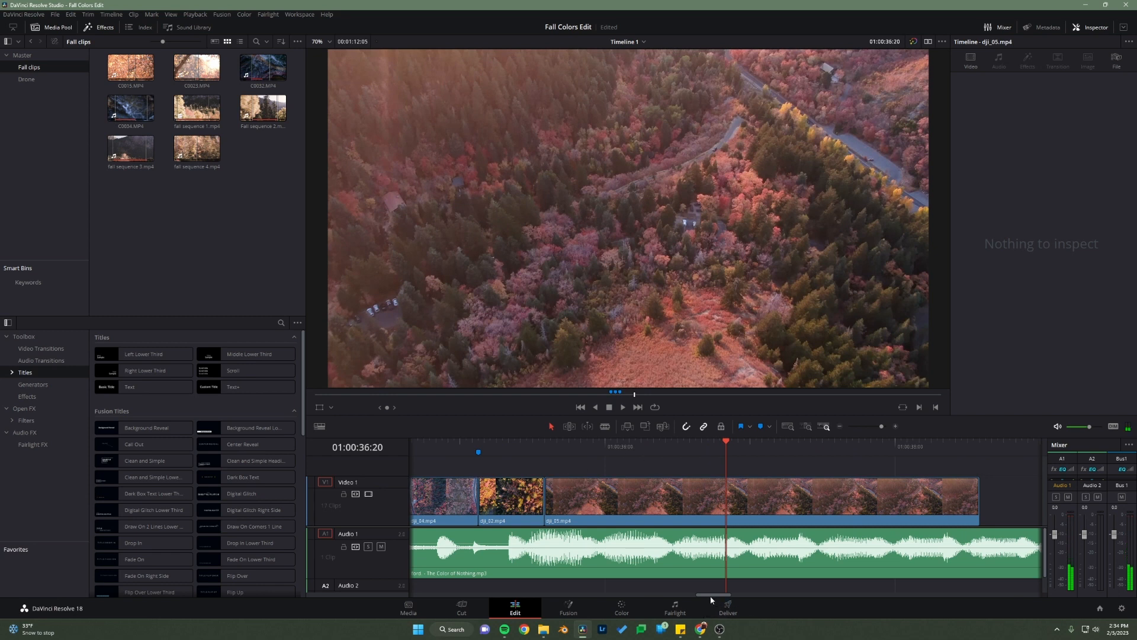
pyautogui.moveTo(714, 595); pyautogui.dragTo(701, 599)
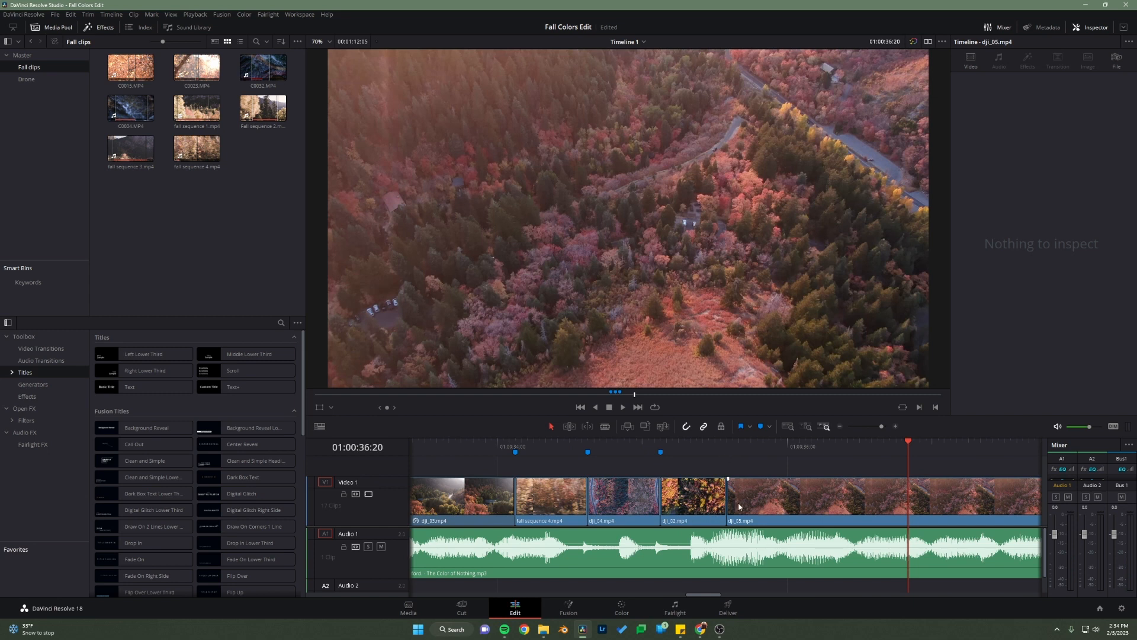
pyautogui.scroll(-3, 729, 498)
pyautogui.scroll(-2, 733, 512)
pyautogui.moveTo(720, 446); pyautogui.dragTo(613, 451)
pyautogui.press('space')
pyautogui.click(686, 446)
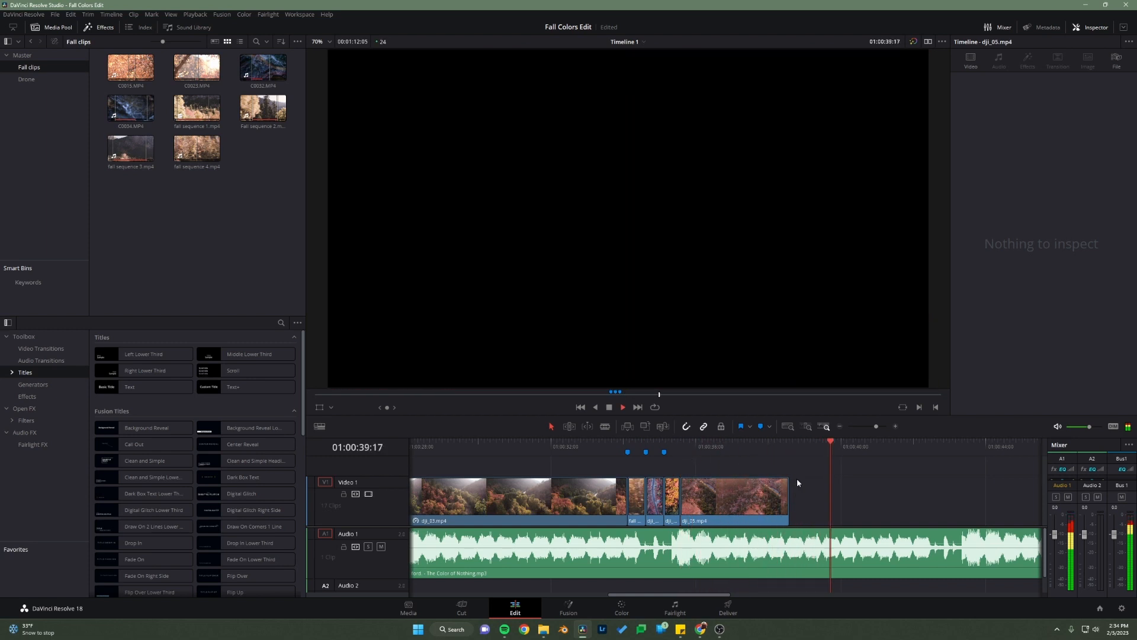
pyautogui.press('space')
# Step: Delete the extra clip just before dji_06.mp4 and move dji_06.mp4 against the end of dji_05.mp4
pyautogui.scroll(-5, 730, 552)
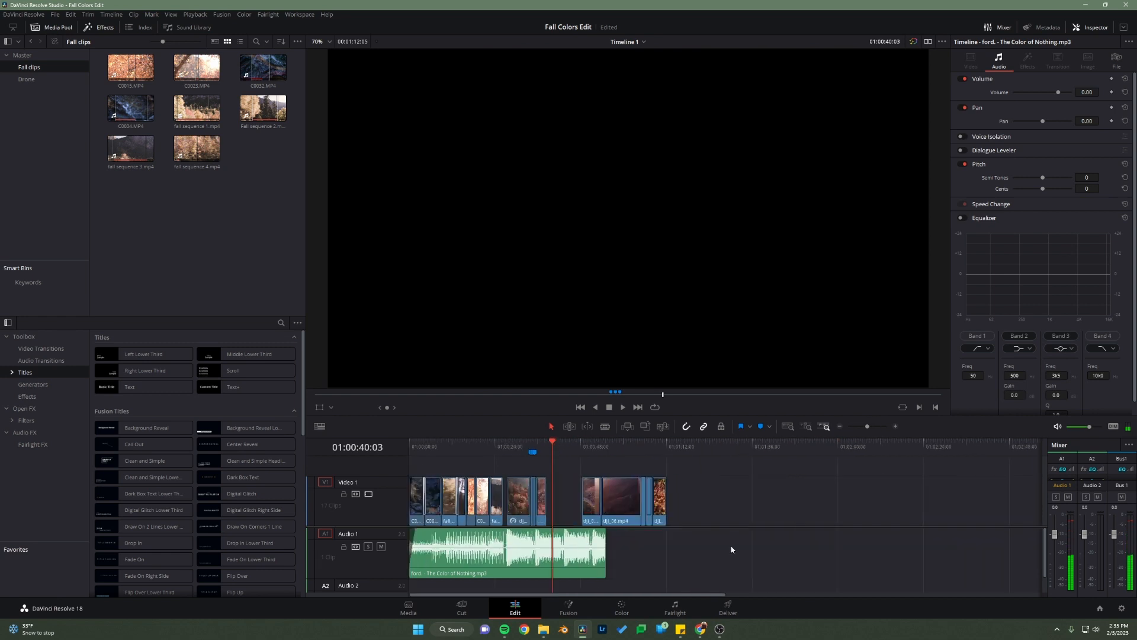
pyautogui.moveTo(889, 508); pyautogui.dragTo(744, 454)
pyautogui.click(699, 452)
pyautogui.press('Delete')
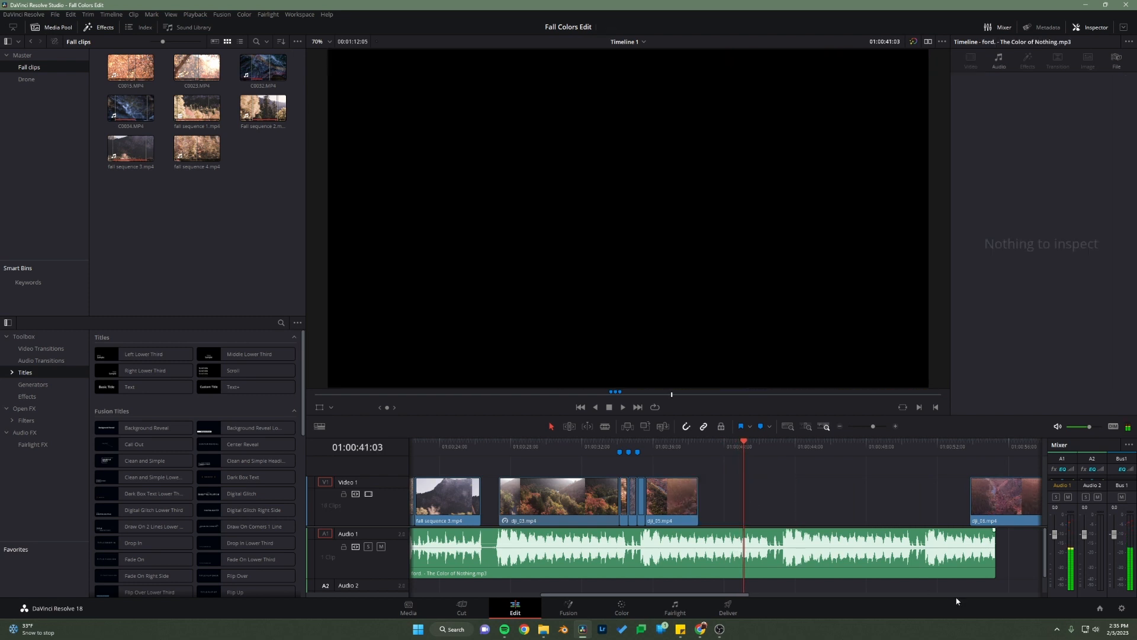
pyautogui.moveTo(1007, 499); pyautogui.dragTo(751, 501)
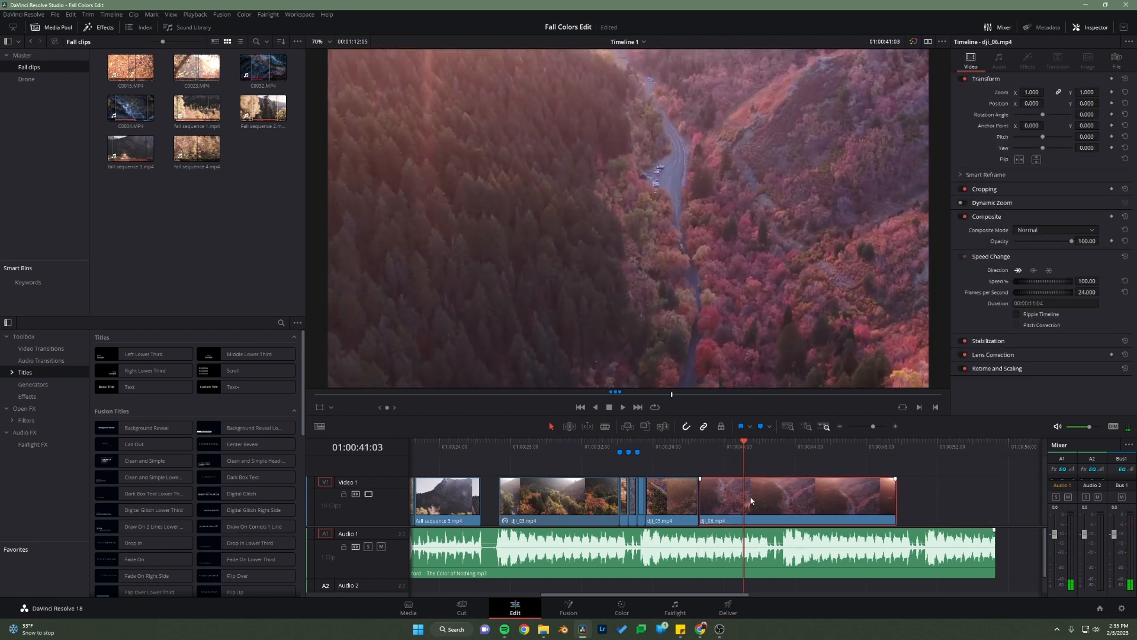
# Step: Add a cross dissolve of about 1 second between dji_05.mp4 and dji_06.mp4 and play through it
pyautogui.moveTo(666, 439); pyautogui.dragTo(711, 471)
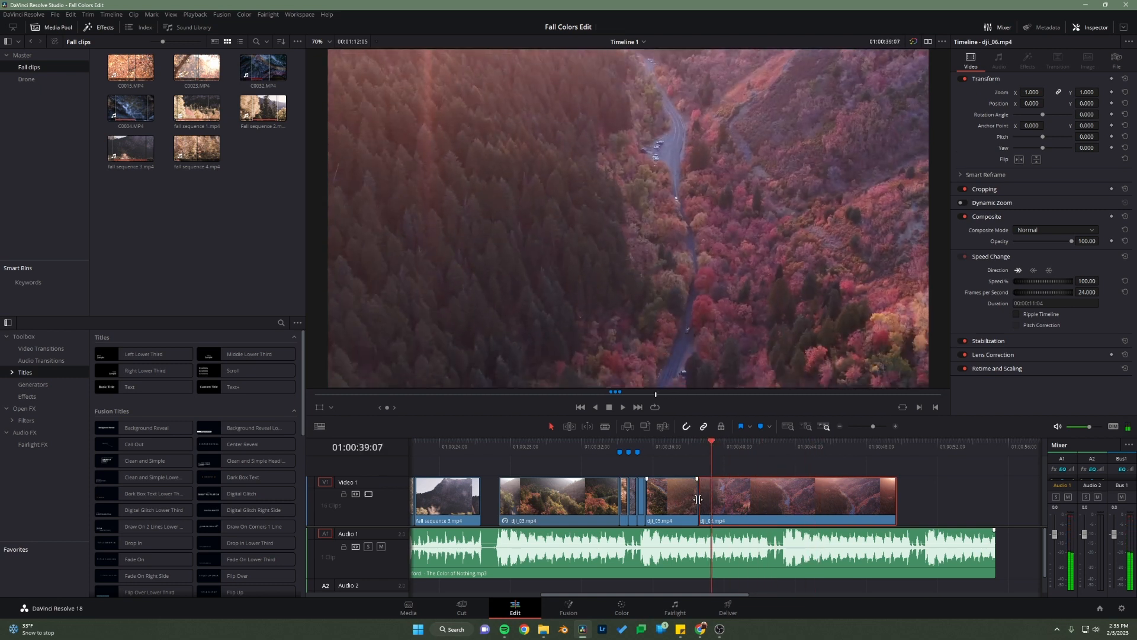
pyautogui.rightClick(697, 503)
pyautogui.click(743, 525)
pyautogui.click(662, 446)
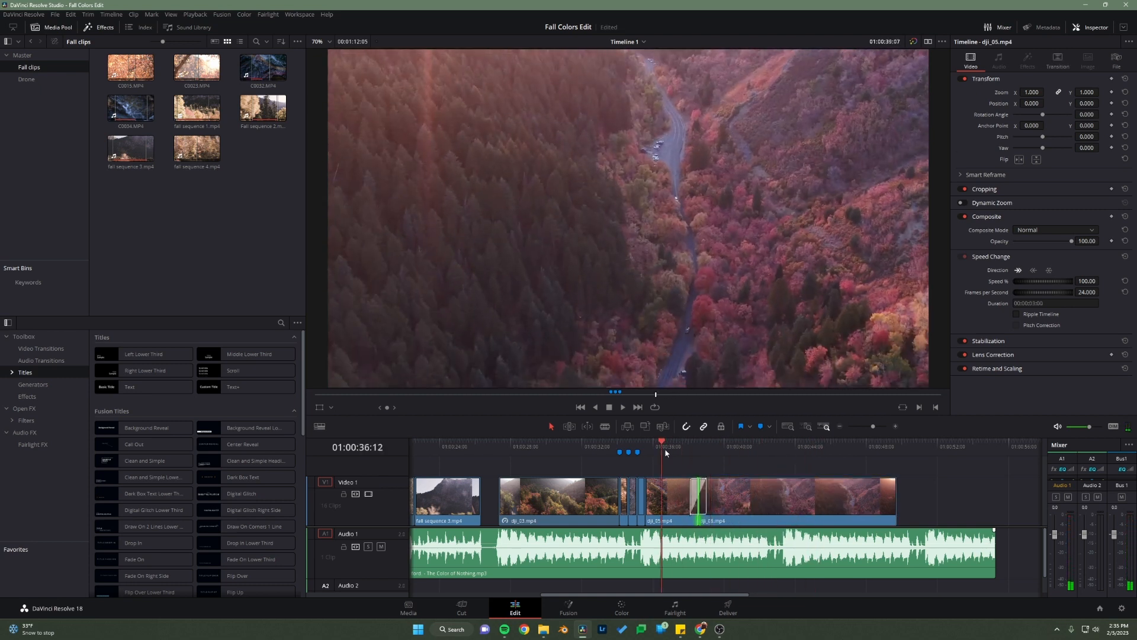
pyautogui.press('space')
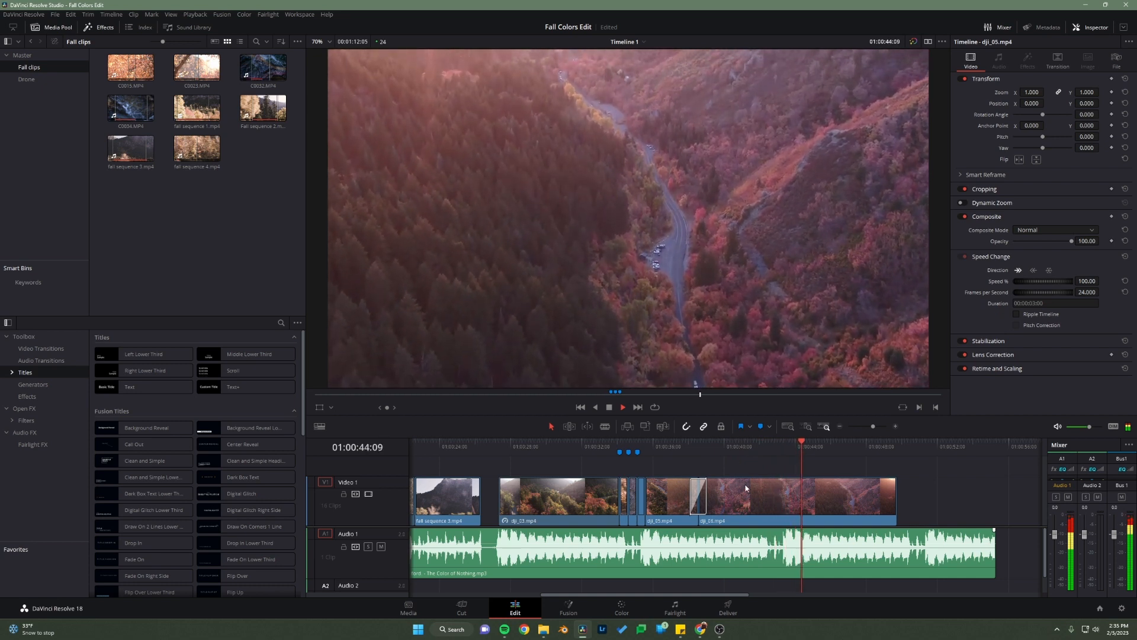
pyautogui.press('space')
# Step: Trim the start of dji_06.mp4 to leave about 7 seconds, rejoin it to dji_05.mp4 and cross dissolve the cut over about 1 second
pyautogui.moveTo(703, 522); pyautogui.dragTo(773, 521)
pyautogui.moveTo(812, 514); pyautogui.dragTo(747, 515)
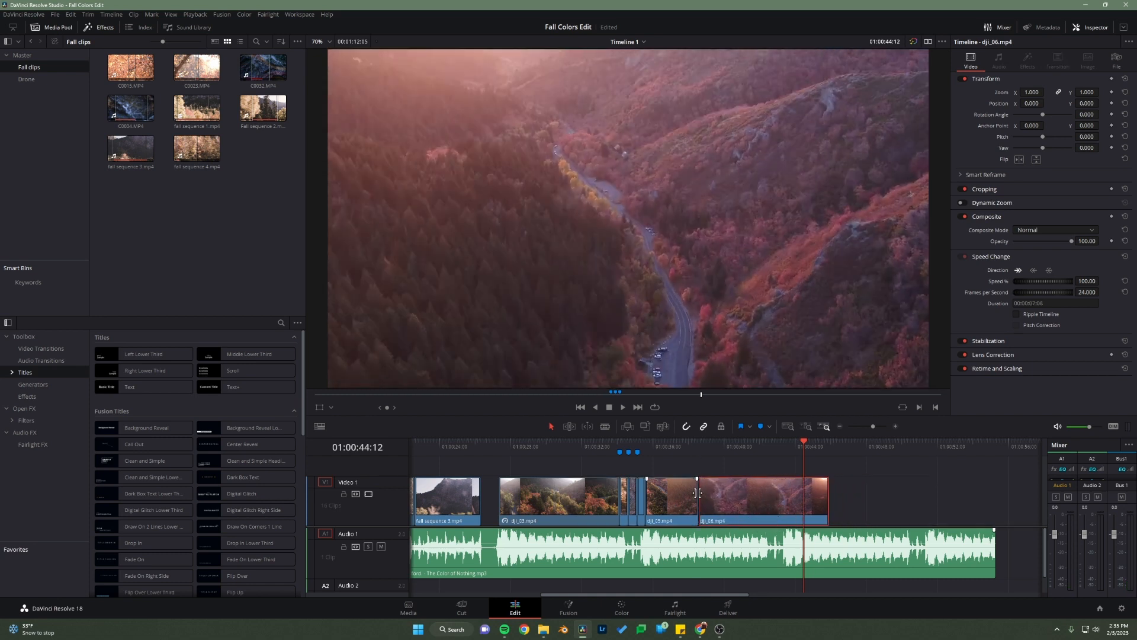
pyautogui.click(712, 522)
pyautogui.click(680, 447)
pyautogui.press('space')
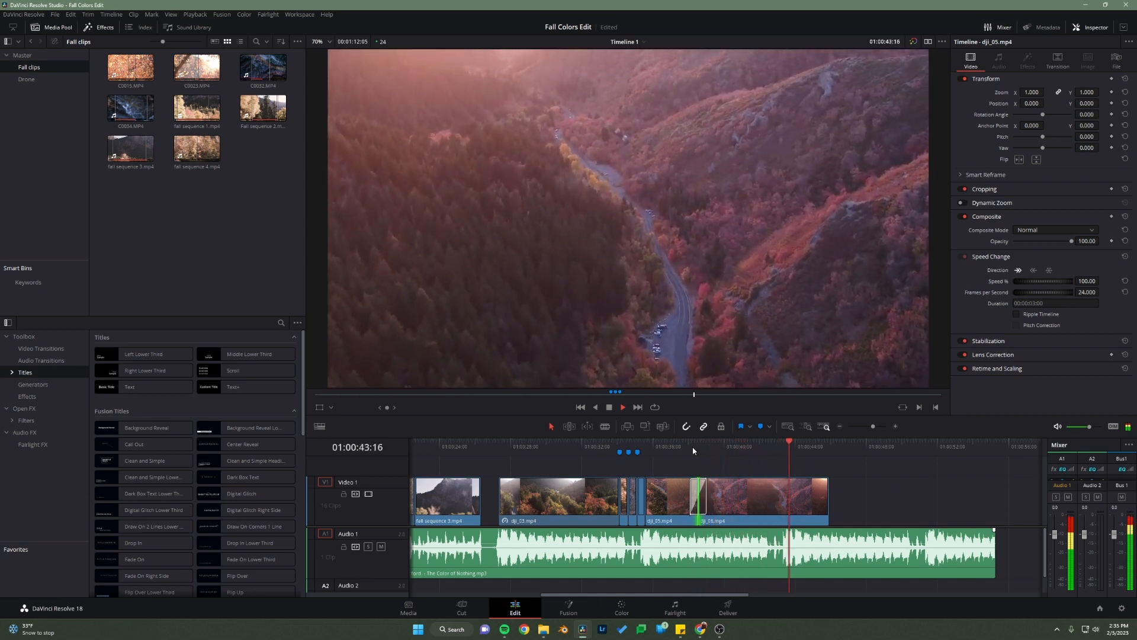
pyautogui.press('space')
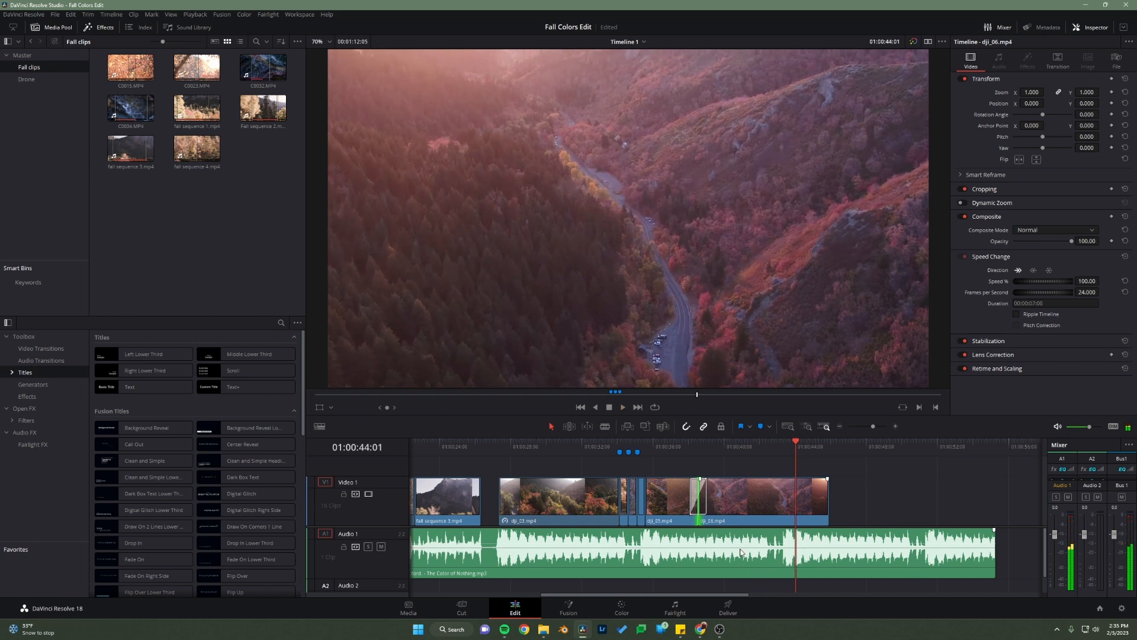
# Step: Save the project and split dji_06.mp4 at about 01:00:42:03
pyautogui.hotkey('ctrl', 's')
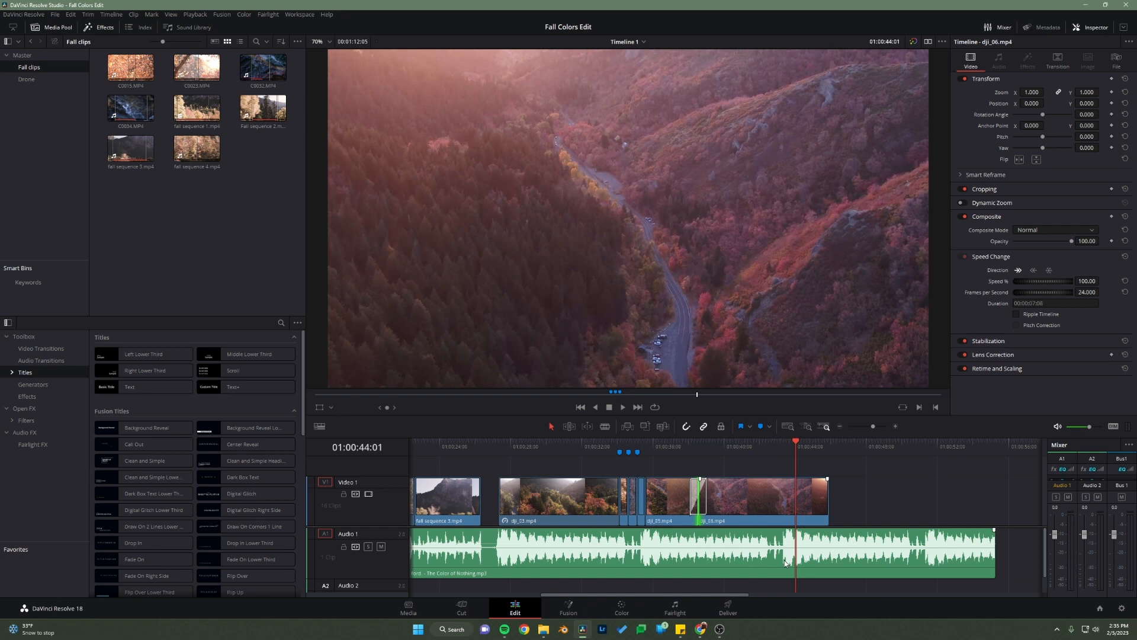
pyautogui.press('b')
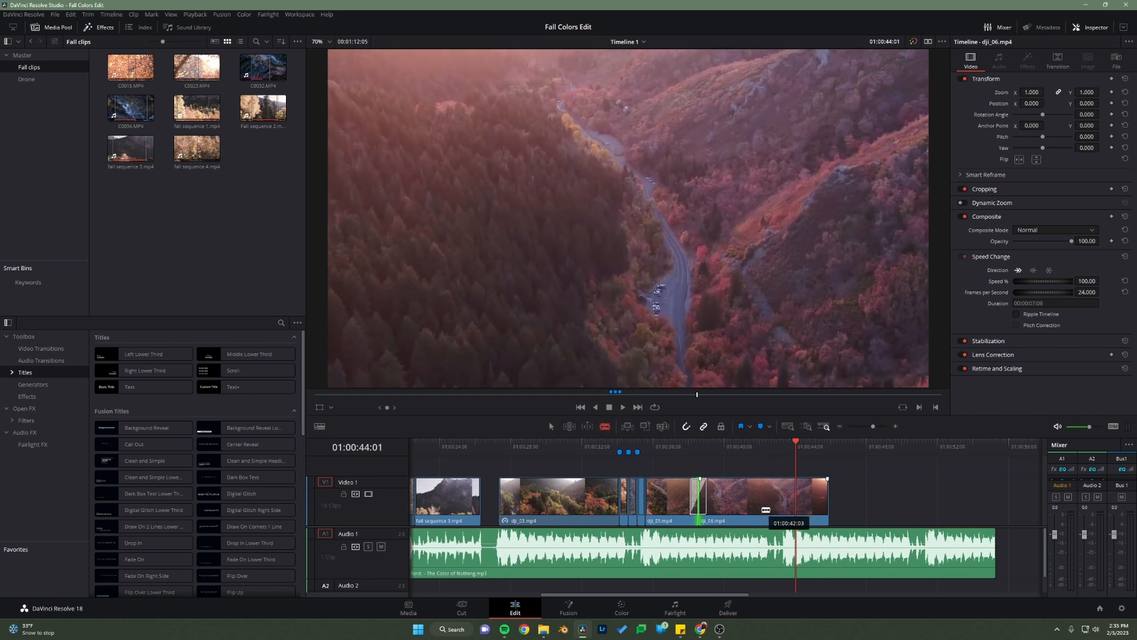
pyautogui.click(766, 510)
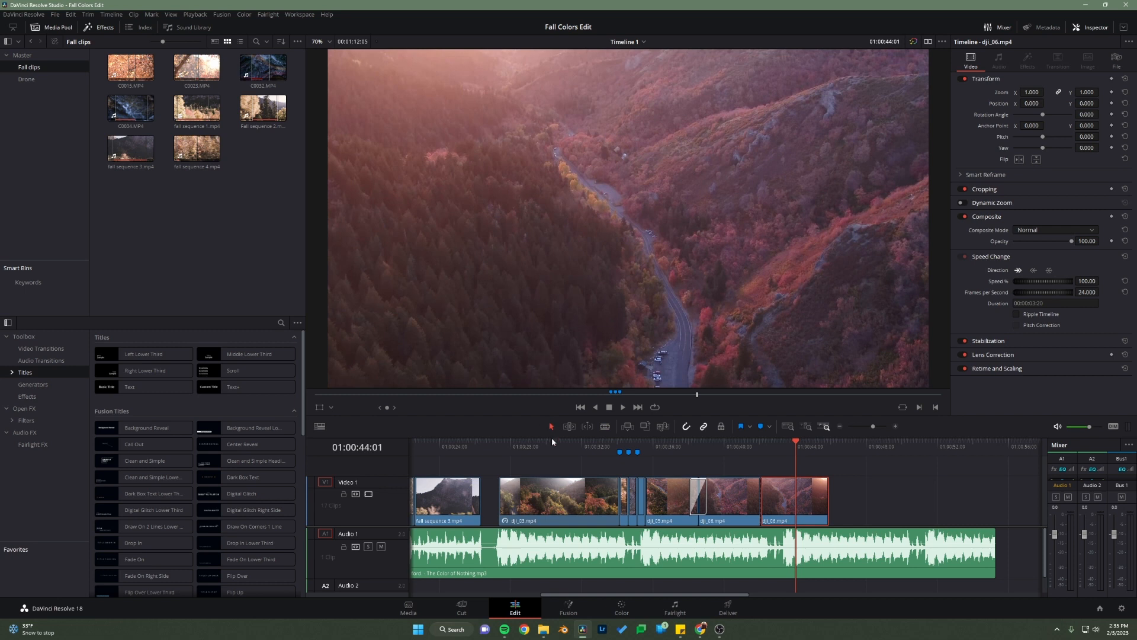
# Step: Delete the leftover end piece of dji_06.mp4 and move the dji_01, dji_04 and dji_02 clips together to start at 01:00:44:01
pyautogui.press('Delete')
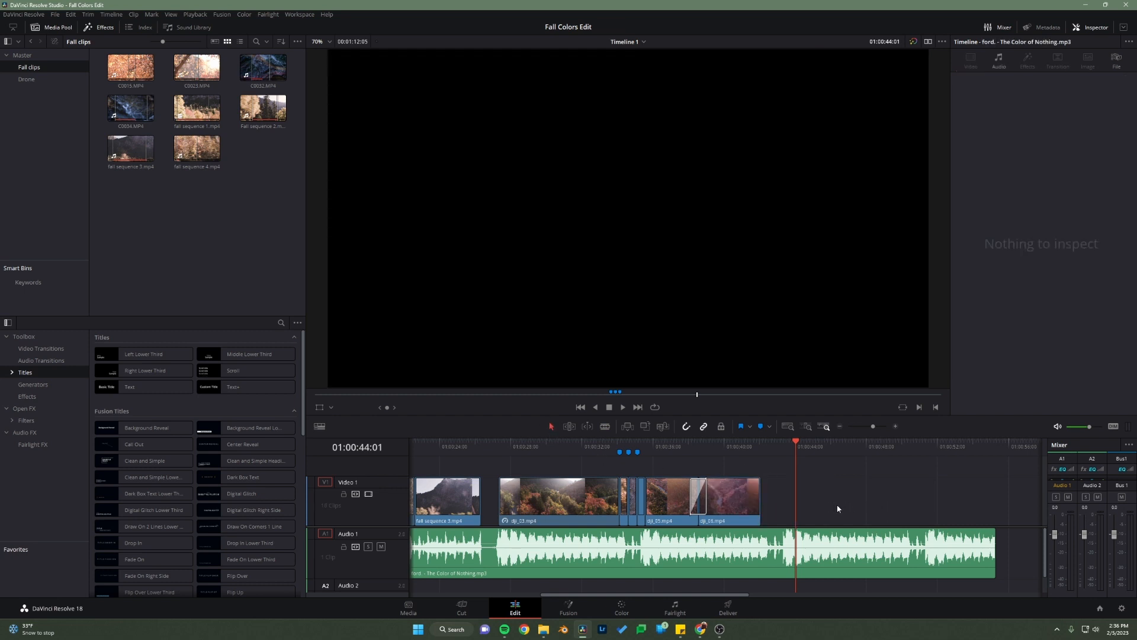
pyautogui.click(788, 427)
pyautogui.moveTo(916, 471); pyautogui.dragTo(1011, 528)
pyautogui.moveTo(996, 499); pyautogui.dragTo(828, 499)
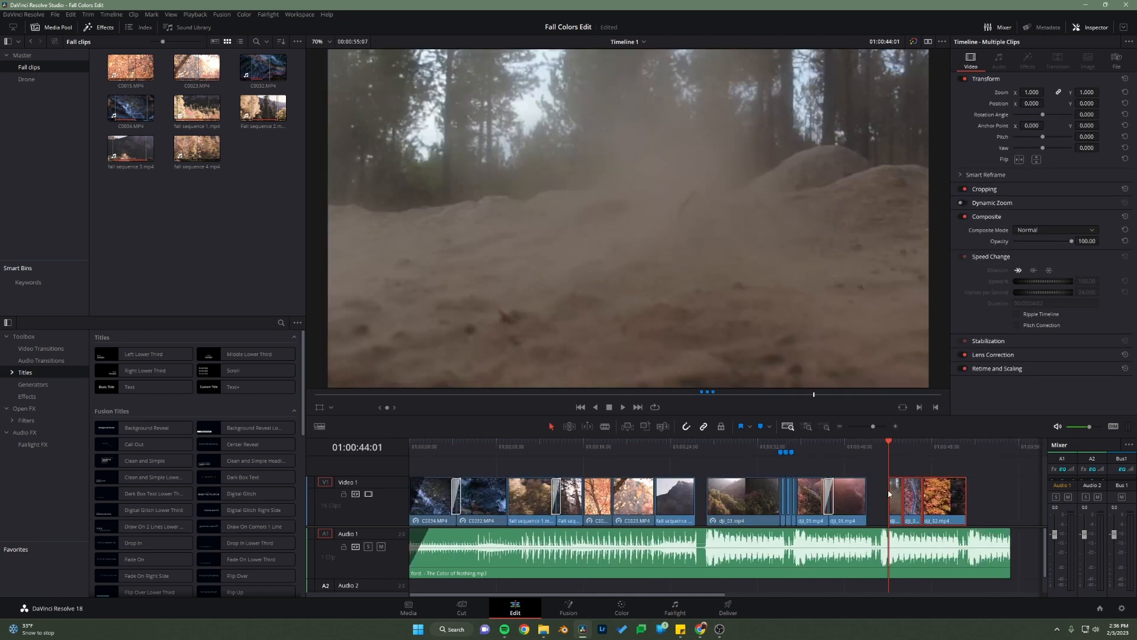
pyautogui.click(998, 495)
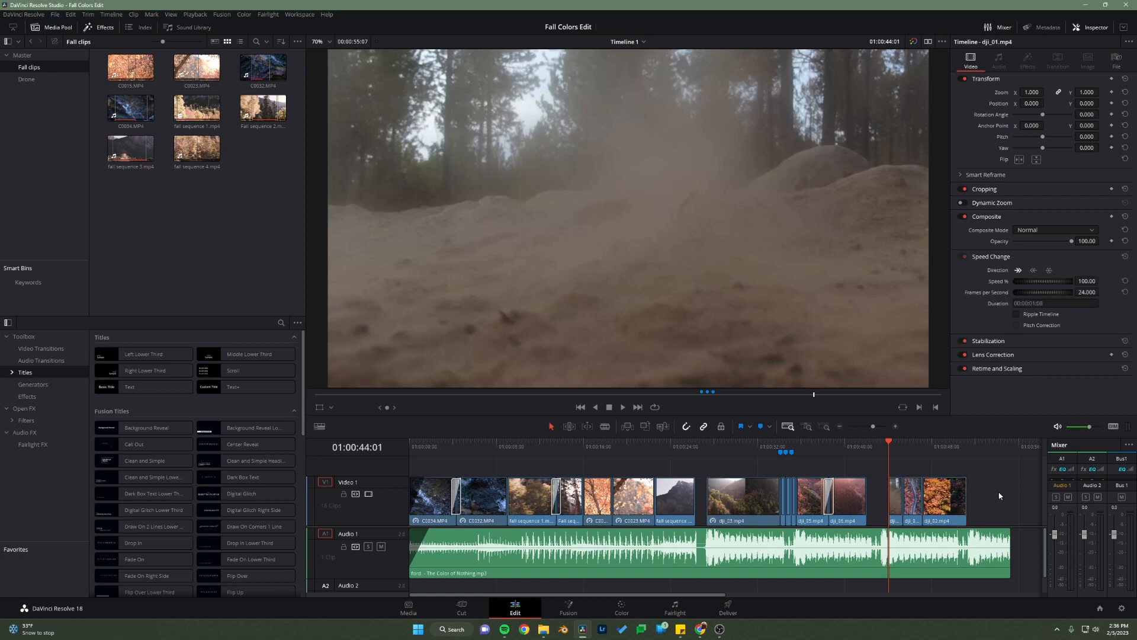
# Step: Scrub through the earlier clips and up to dji_06.mp4 to review how the cuts follow the song
pyautogui.click(807, 427)
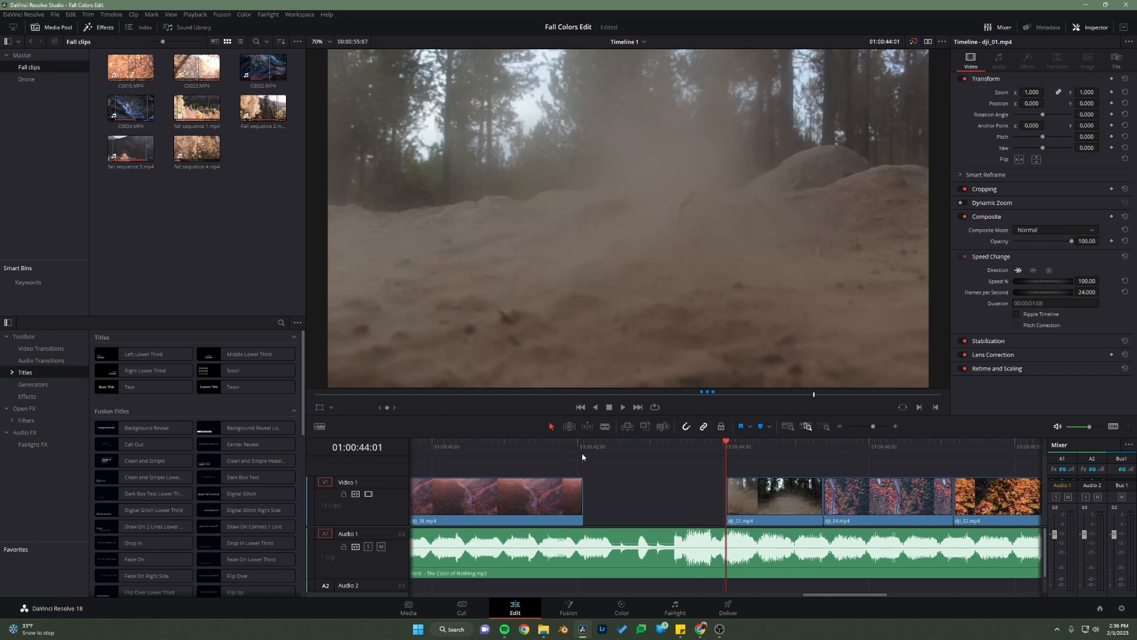
pyautogui.moveTo(593, 451); pyautogui.dragTo(891, 474)
pyautogui.click(788, 426)
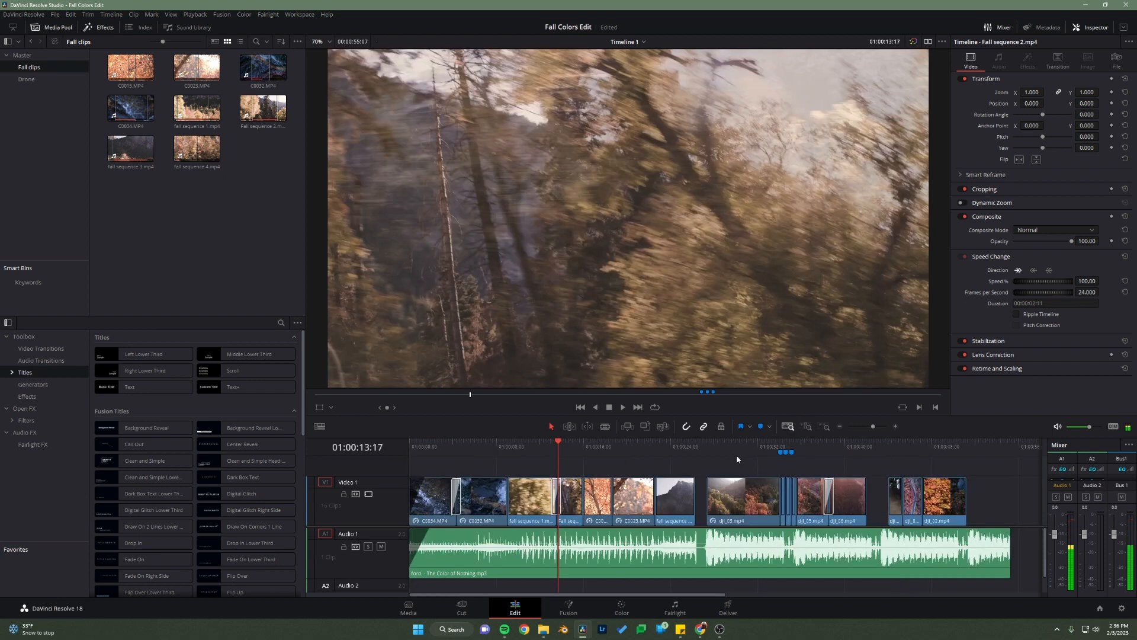
pyautogui.moveTo(726, 454); pyautogui.dragTo(656, 455)
pyautogui.scroll(-6, 672, 514)
pyautogui.scroll(9, 669, 513)
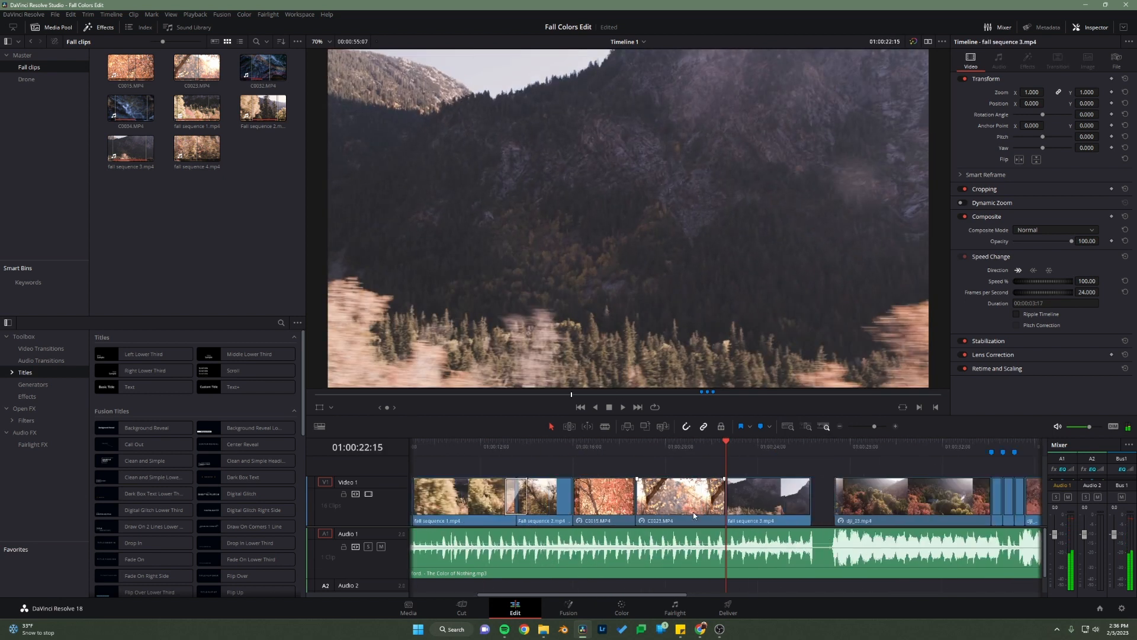
pyautogui.scroll(-5, 702, 511)
pyautogui.click(824, 454)
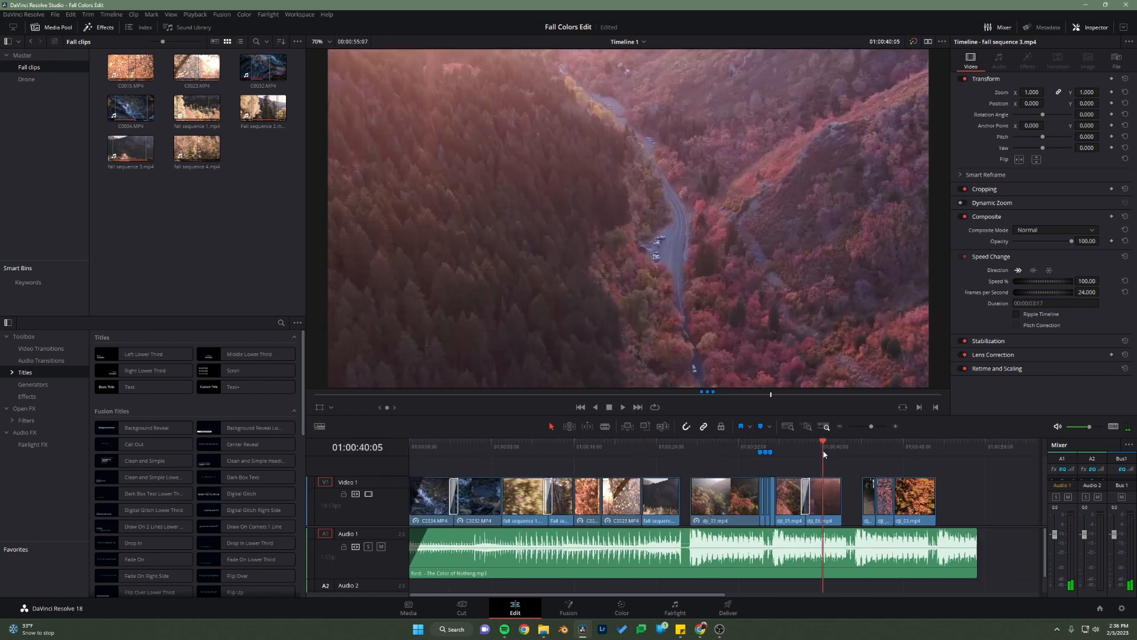
# Step: Play from about 01:00:39:02 and mark three song beats on the timeline, including 01:00:42:04 and 01:00:42:15
pyautogui.moveTo(823, 454); pyautogui.dragTo(813, 453)
pyautogui.scroll(5, 818, 496)
pyautogui.scroll(3, 787, 506)
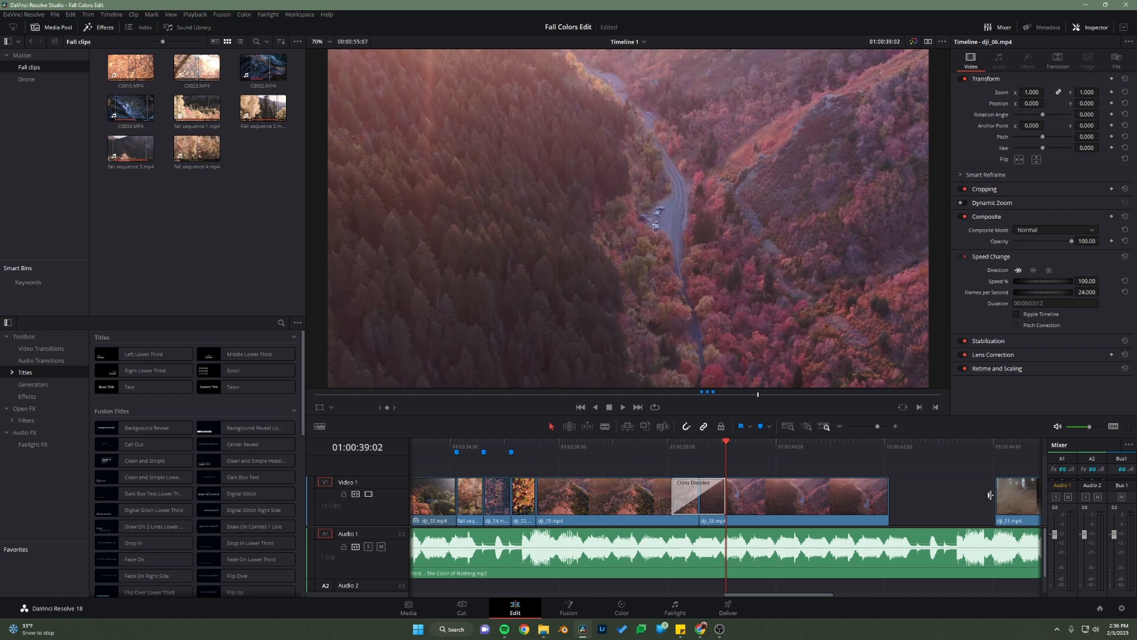
pyautogui.press('space')
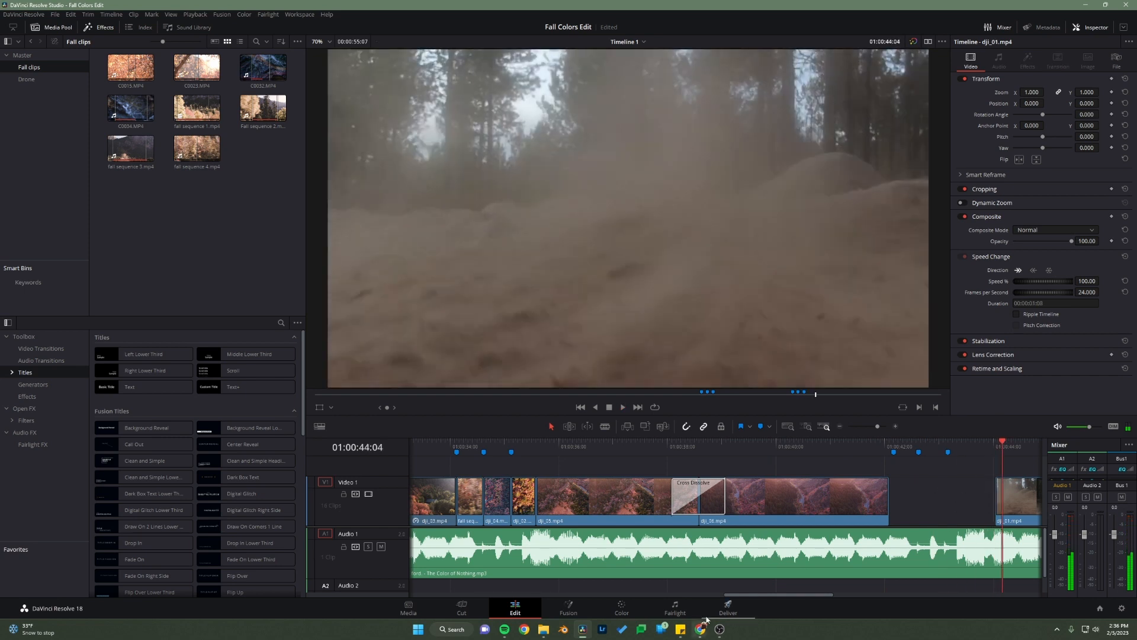
# Step: Butt dji_01.mp4, dji_04.mp4 and dji_02.mp4 together after dji_06.mp4, shortening the first two so their cuts fall on the last two markers
pyautogui.moveTo(756, 595); pyautogui.dragTo(806, 596)
pyautogui.moveTo(714, 503); pyautogui.dragTo(628, 501)
pyautogui.moveTo(823, 503); pyautogui.dragTo(658, 503)
pyautogui.moveTo(907, 502); pyautogui.dragTo(722, 509)
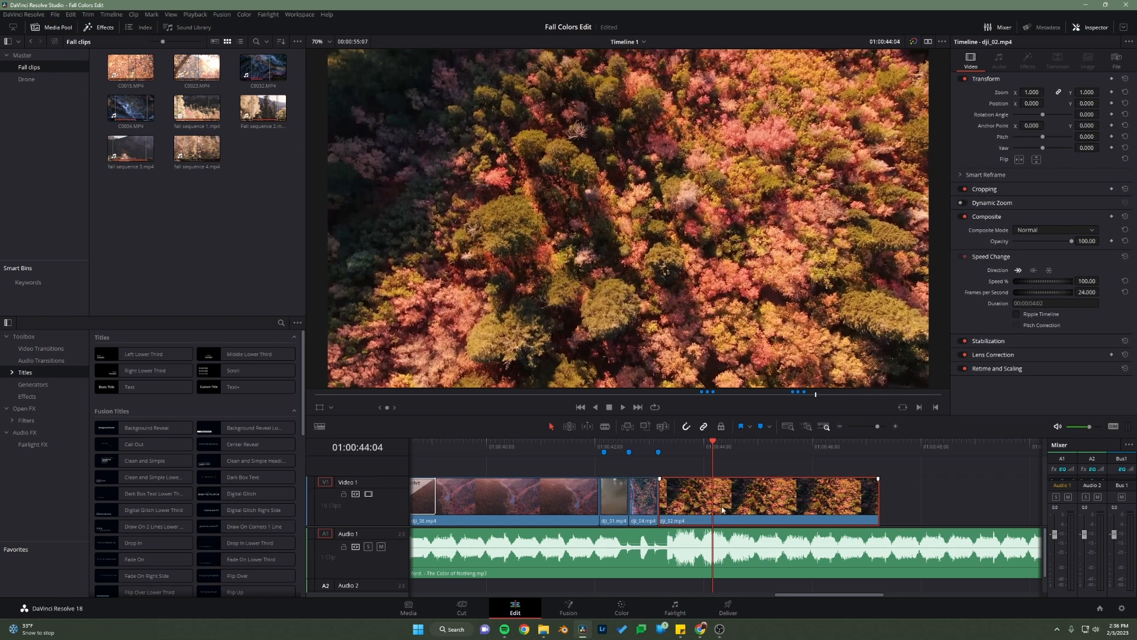
# Step: Try placing a marker on the song clip at 01:00:43:14, and undo the song's deletion and the marker
pyautogui.click(678, 449)
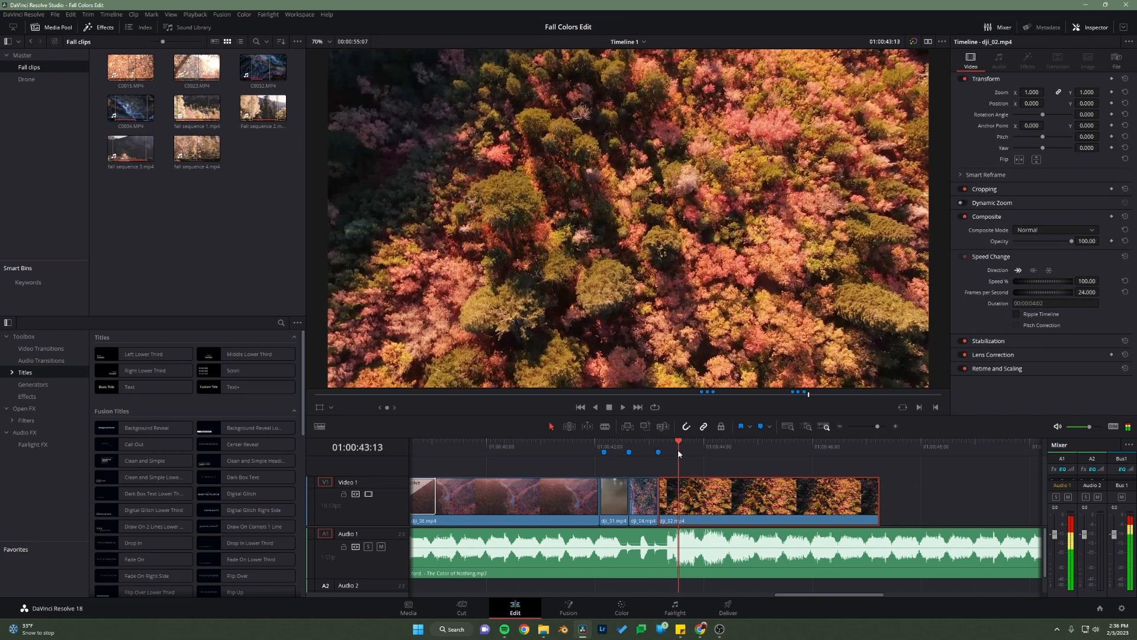
pyautogui.click(686, 543)
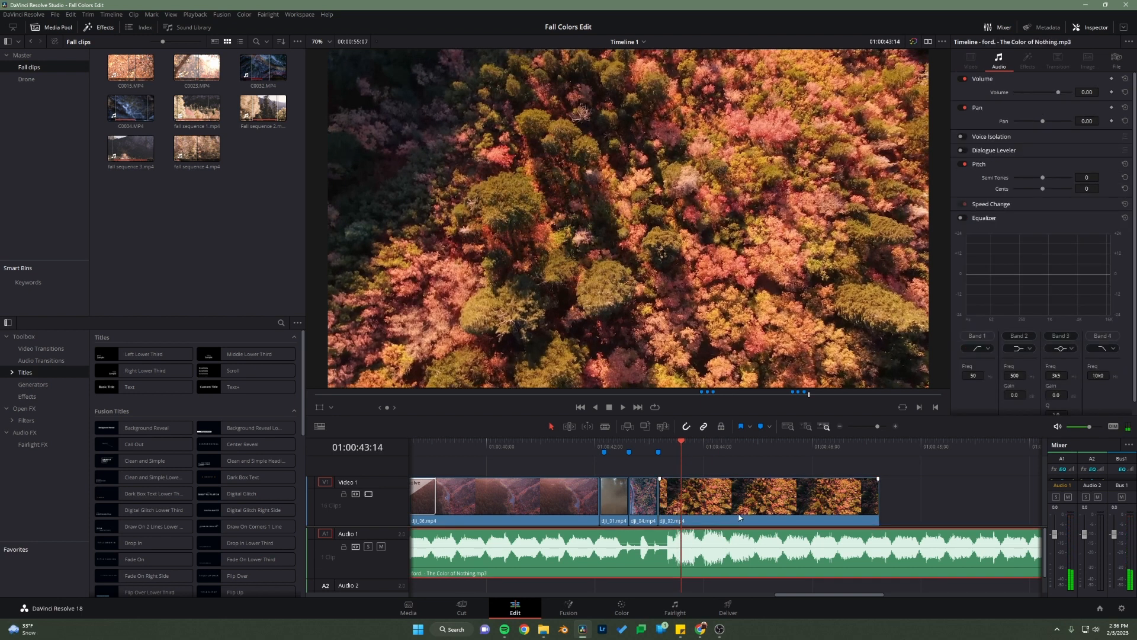
pyautogui.press('m')
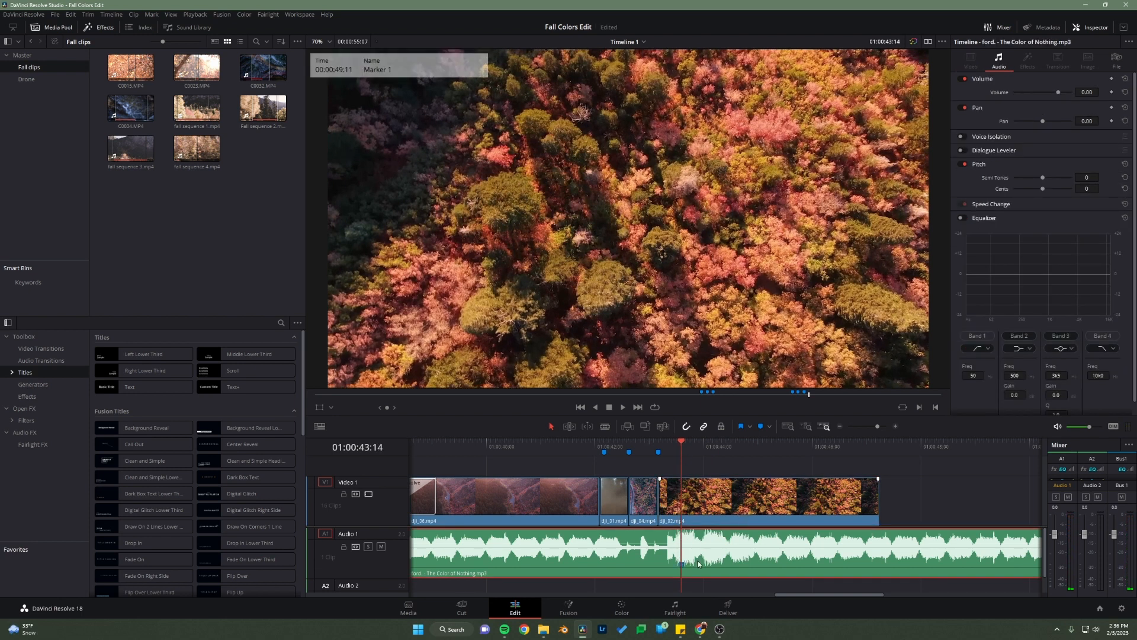
pyautogui.press('Delete')
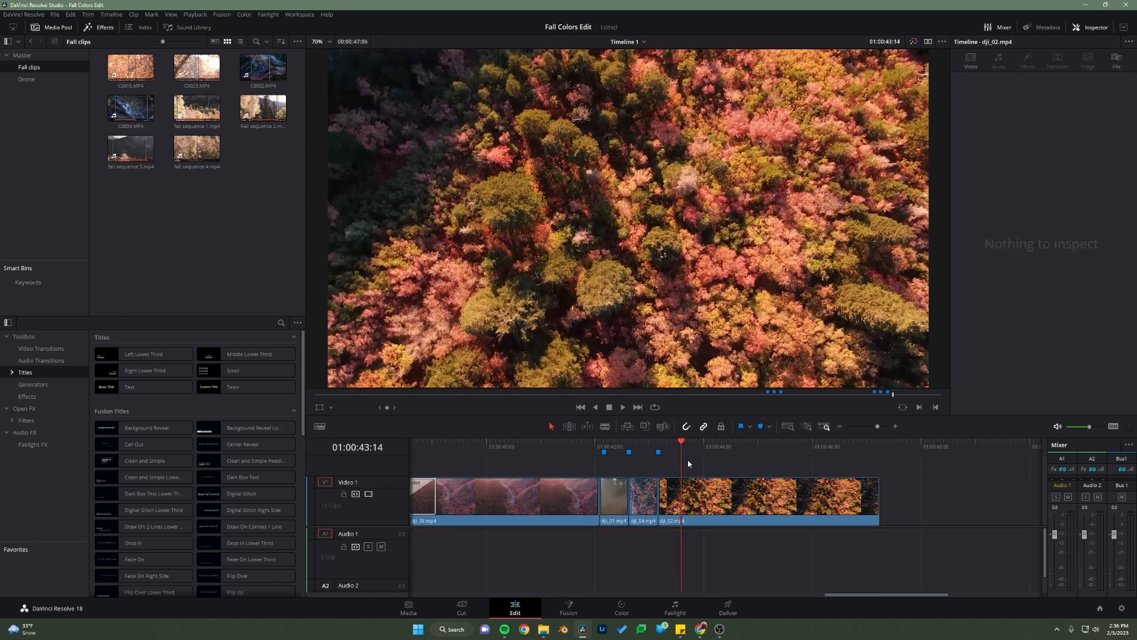
pyautogui.hotkey('ctrl', 'z')
pyautogui.click(690, 456)
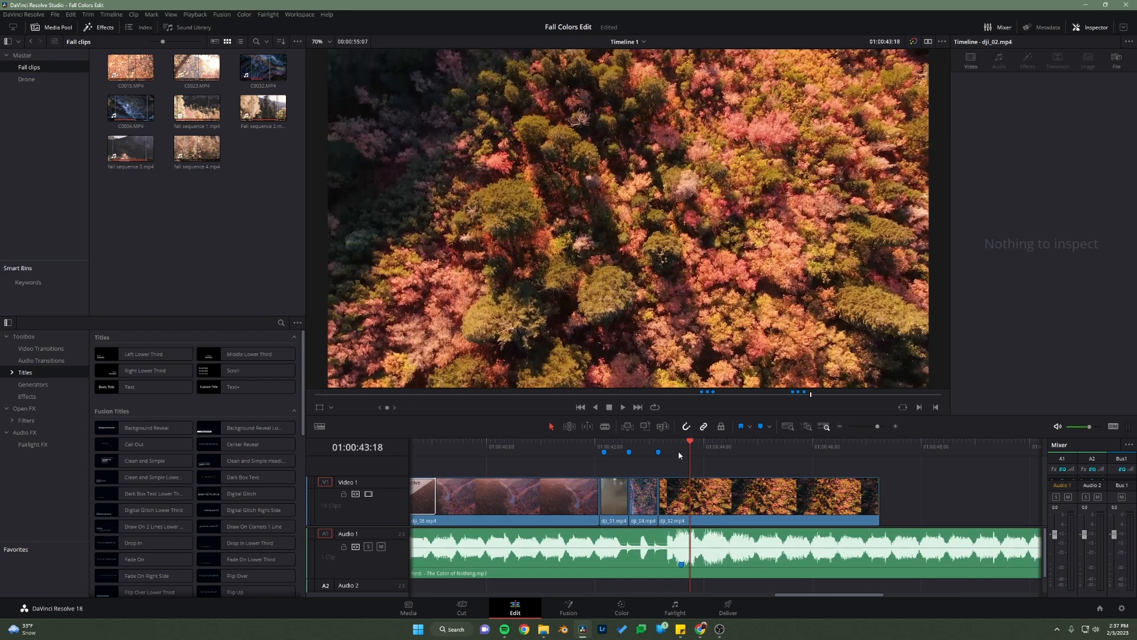
pyautogui.click(670, 452)
pyautogui.hotkey('ctrl', 'z')
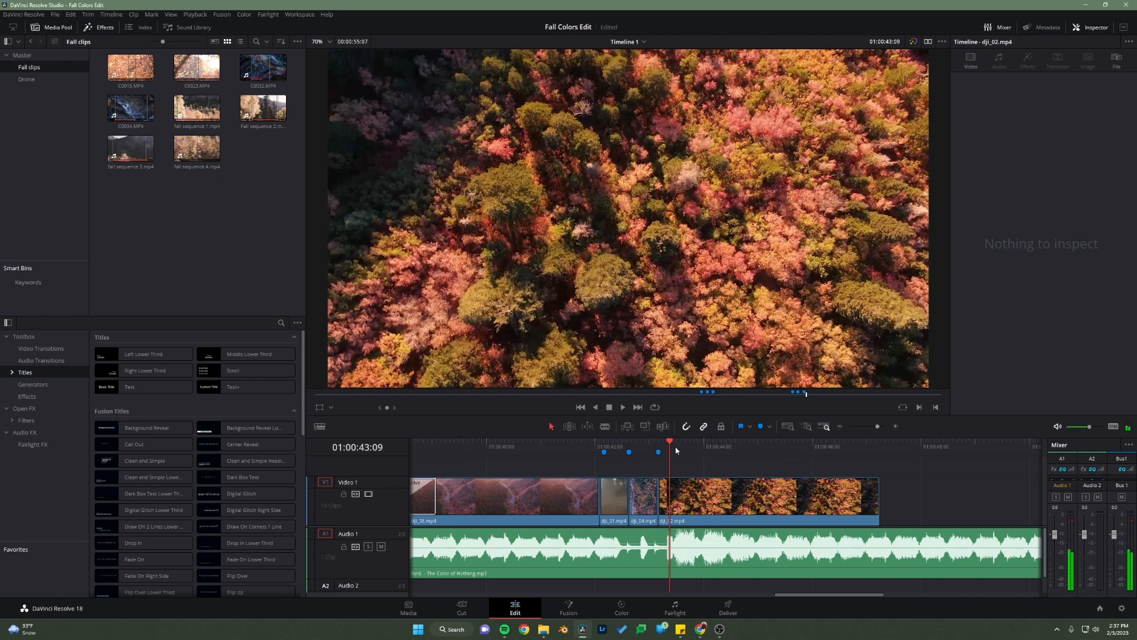
# Step: Trim the end of dji_02.mp4 back to 01:00:43:14 and play through the three short clips
pyautogui.moveTo(676, 448)
pyautogui.mouseDown()
pyautogui.moveTo(660, 456)
pyautogui.moveTo(682, 465)
pyautogui.mouseUp()
pyautogui.moveTo(878, 495); pyautogui.dragTo(680, 495)
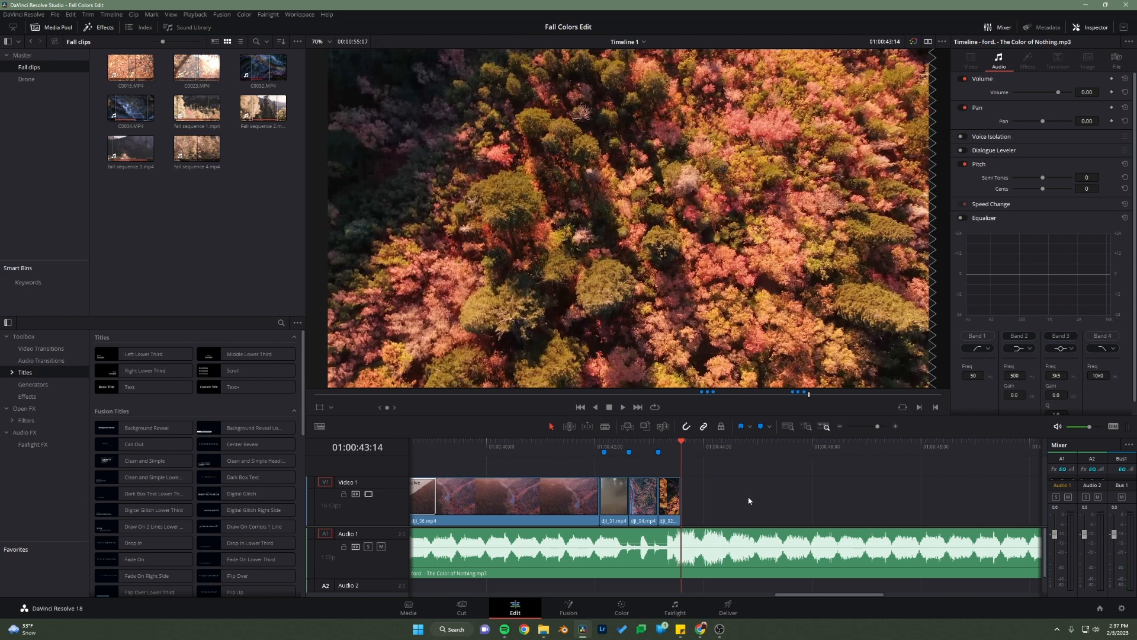
pyautogui.moveTo(604, 447); pyautogui.dragTo(447, 452)
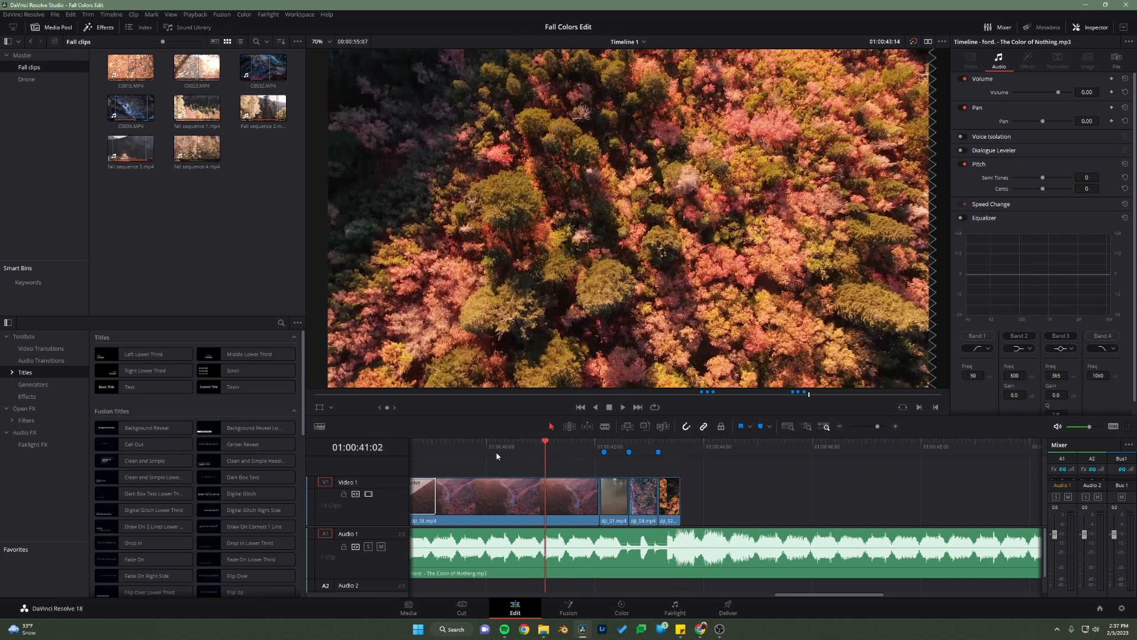
pyautogui.press('space')
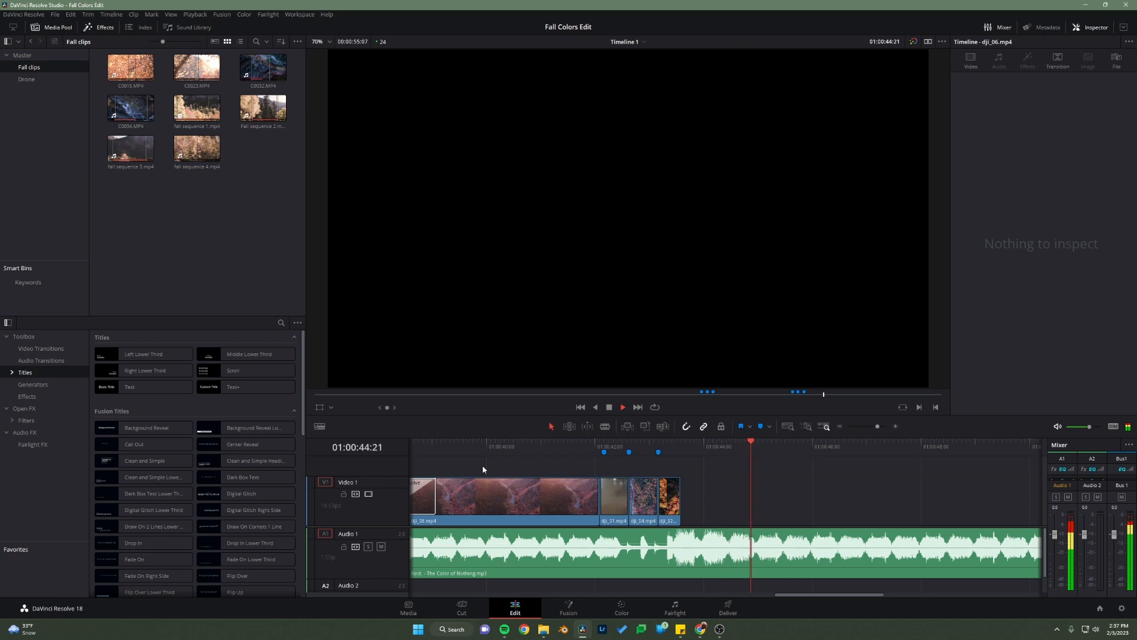
pyautogui.press('space')
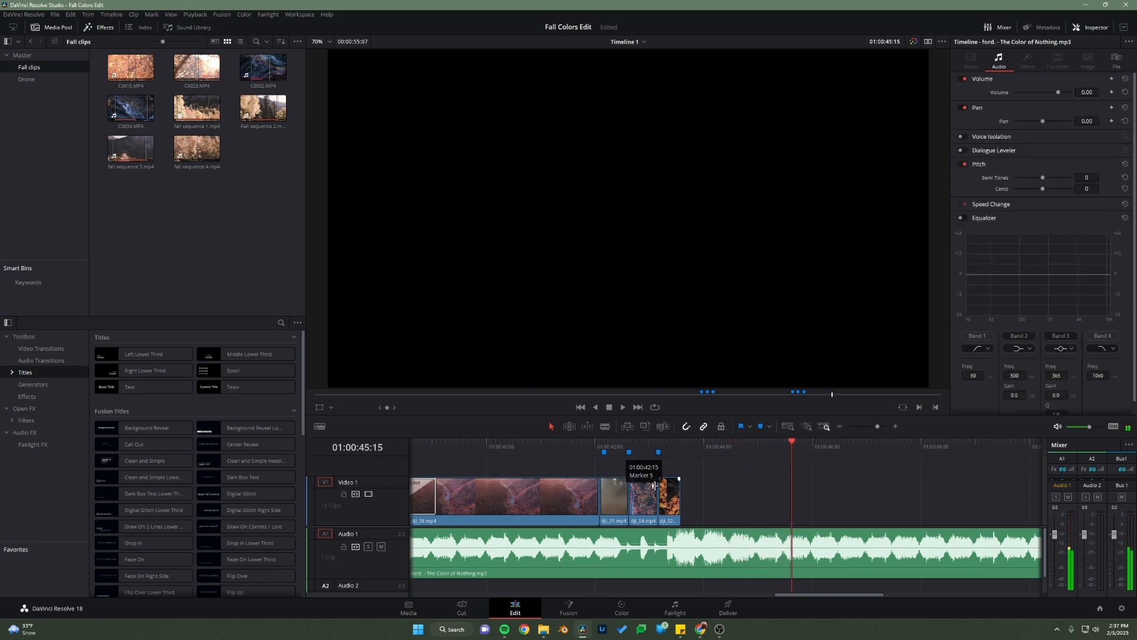
# Step: Slip dji_01.mp4 within its cuts to a moment showing the forest road through thinner dust, and play the result
pyautogui.click(615, 448)
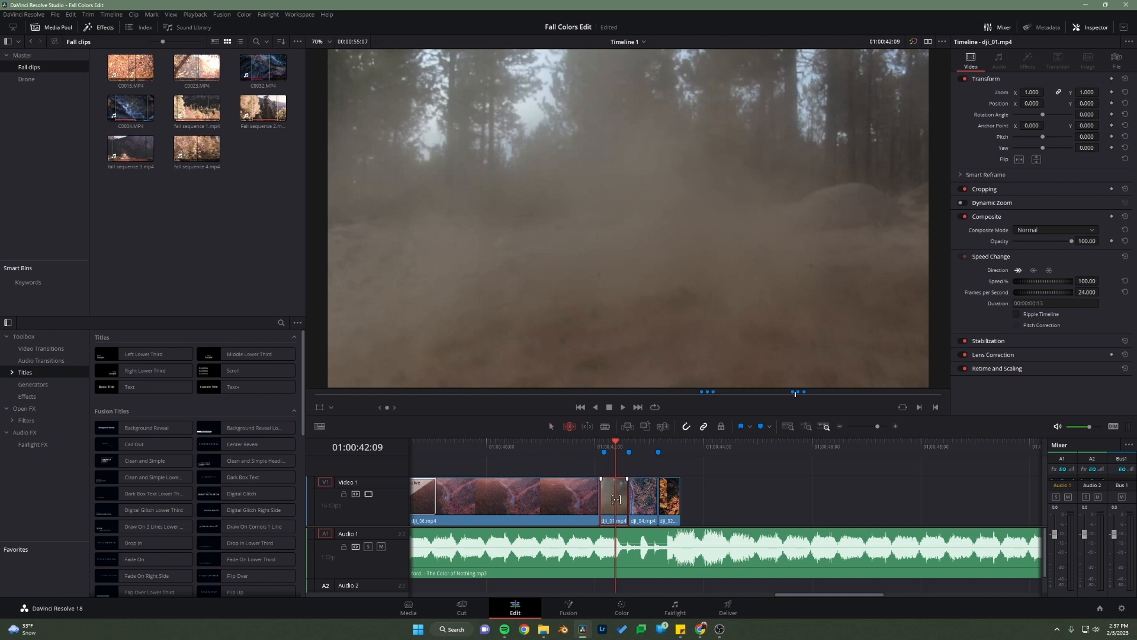
pyautogui.moveTo(616, 498); pyautogui.dragTo(593, 502)
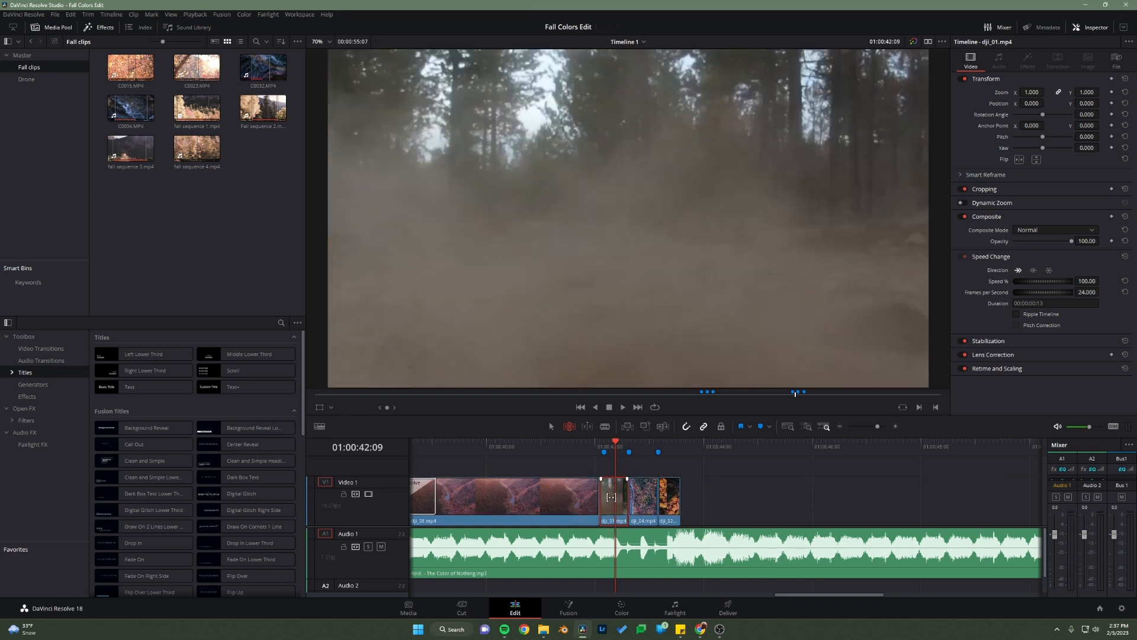
pyautogui.moveTo(612, 497); pyautogui.dragTo(592, 522)
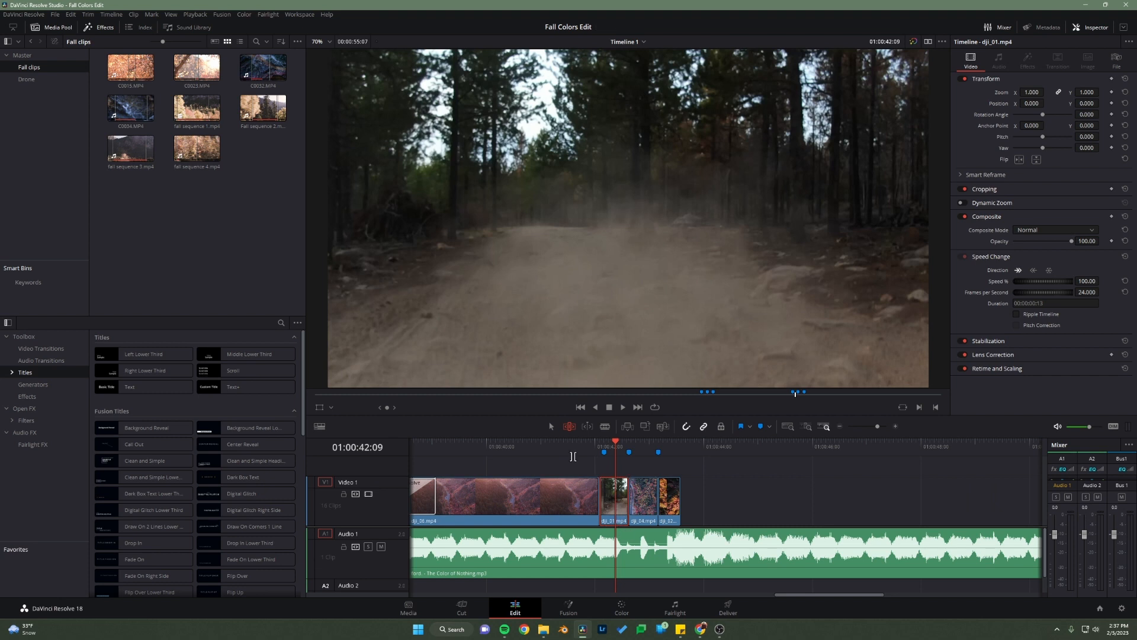
pyautogui.click(570, 449)
pyautogui.press('space')
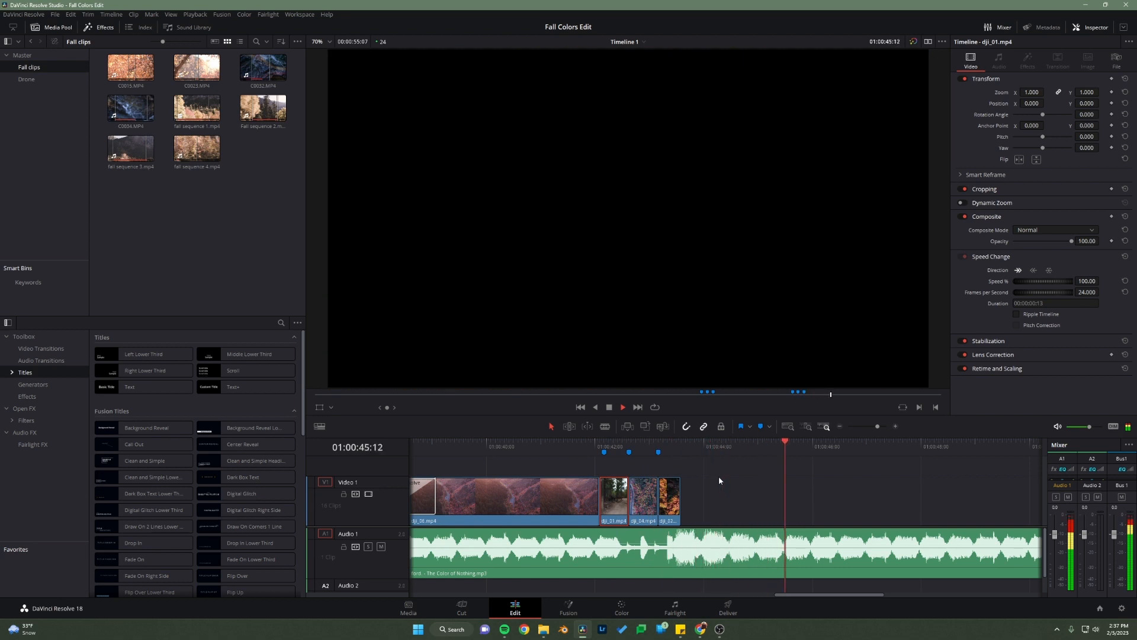
pyautogui.press('space')
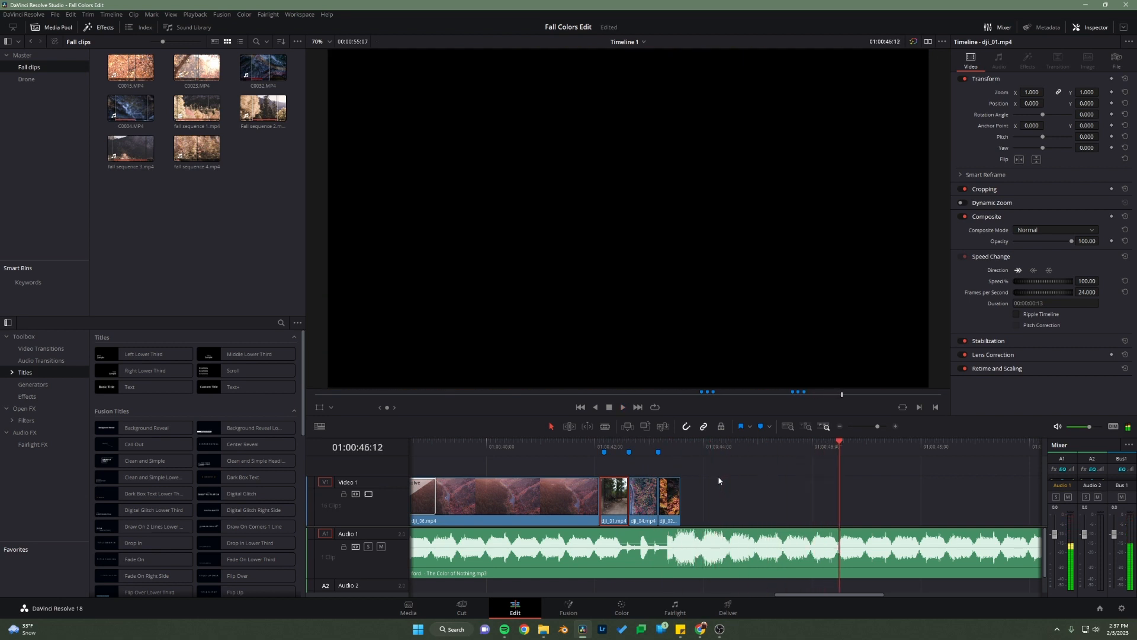
# Step: Trim the end of the song back to 01:00:46:12
pyautogui.scroll(-3, 712, 492)
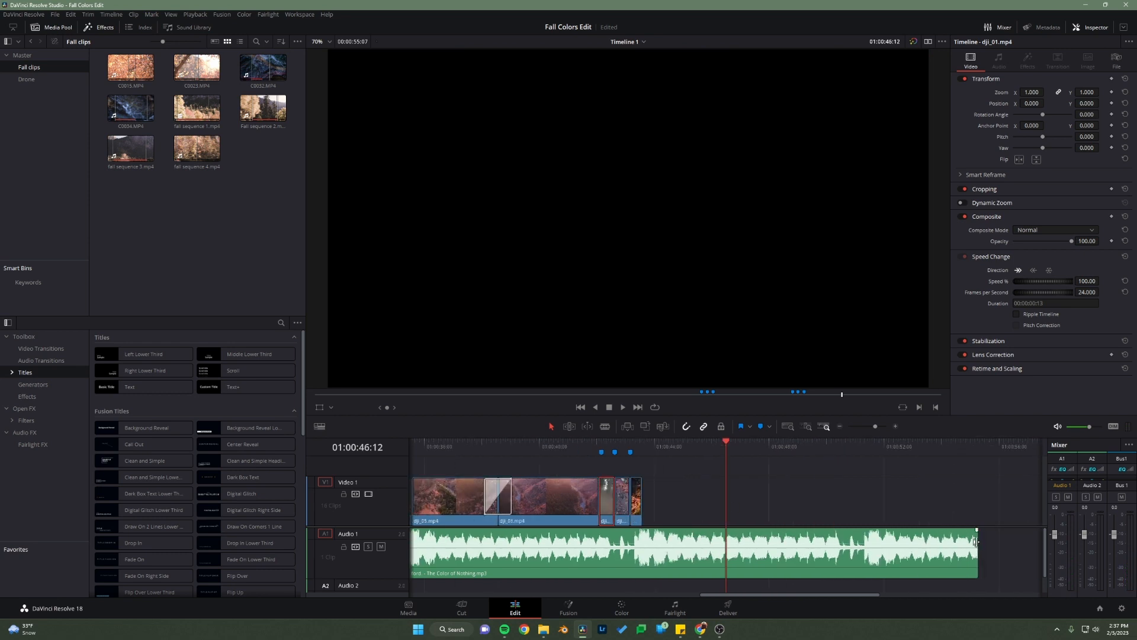
pyautogui.moveTo(976, 542); pyautogui.dragTo(726, 544)
pyautogui.click(681, 497)
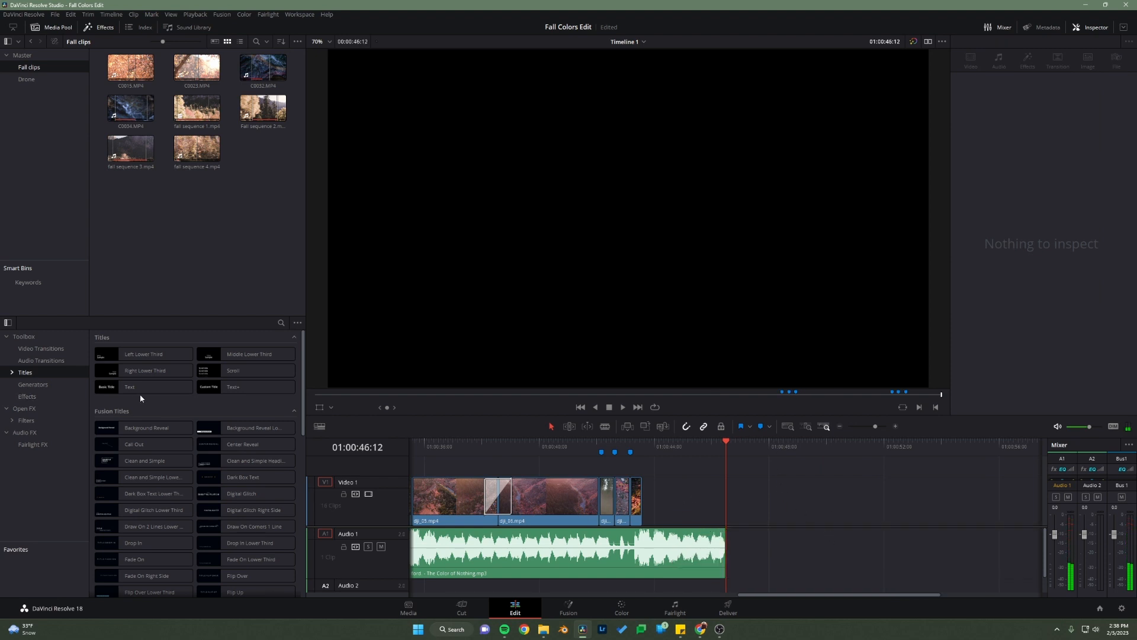
# Step: Insert a basic Text title directly after dji_02.mp4 and extend the song to the end of the title
pyautogui.click(106, 28)
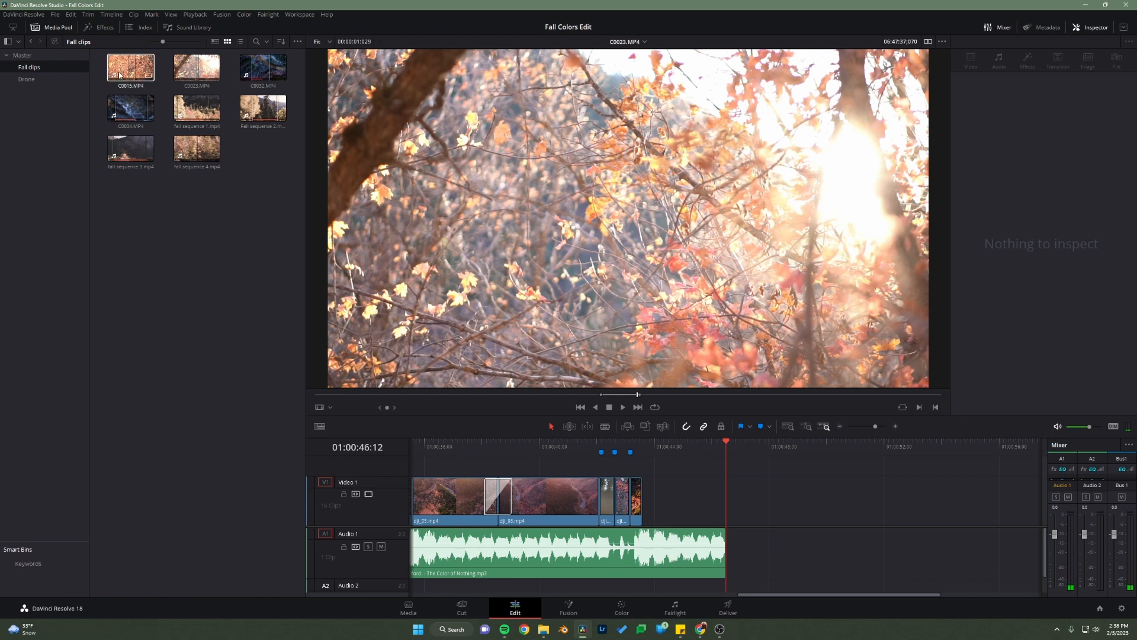
pyautogui.click(97, 27)
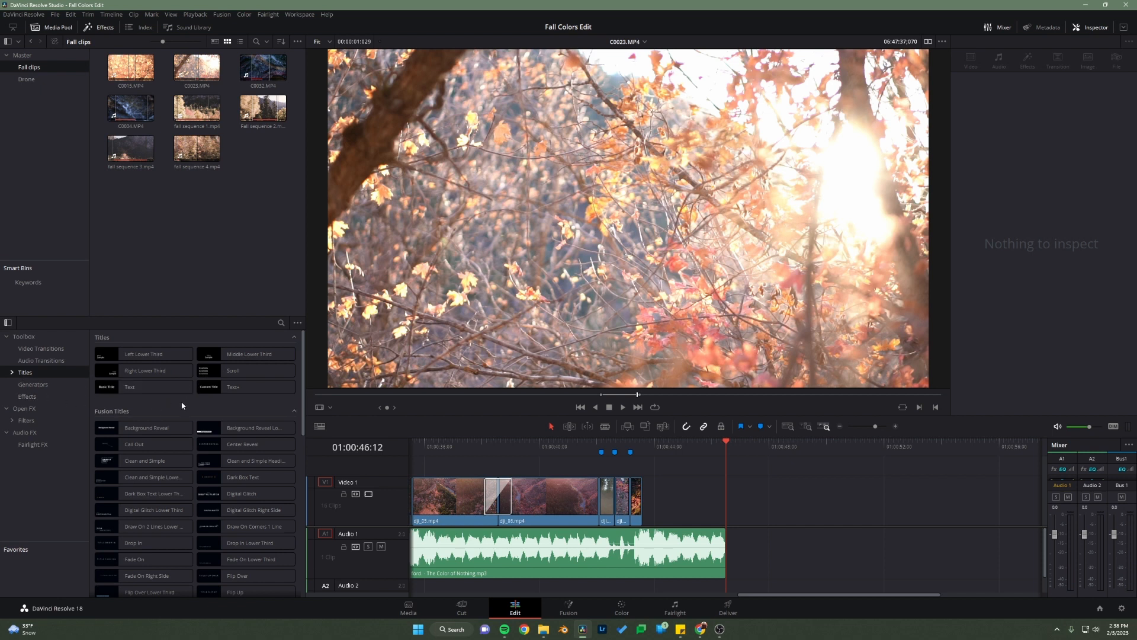
pyautogui.click(127, 391)
pyautogui.moveTo(157, 393); pyautogui.dragTo(648, 497)
pyautogui.scroll(-4, 148, 501)
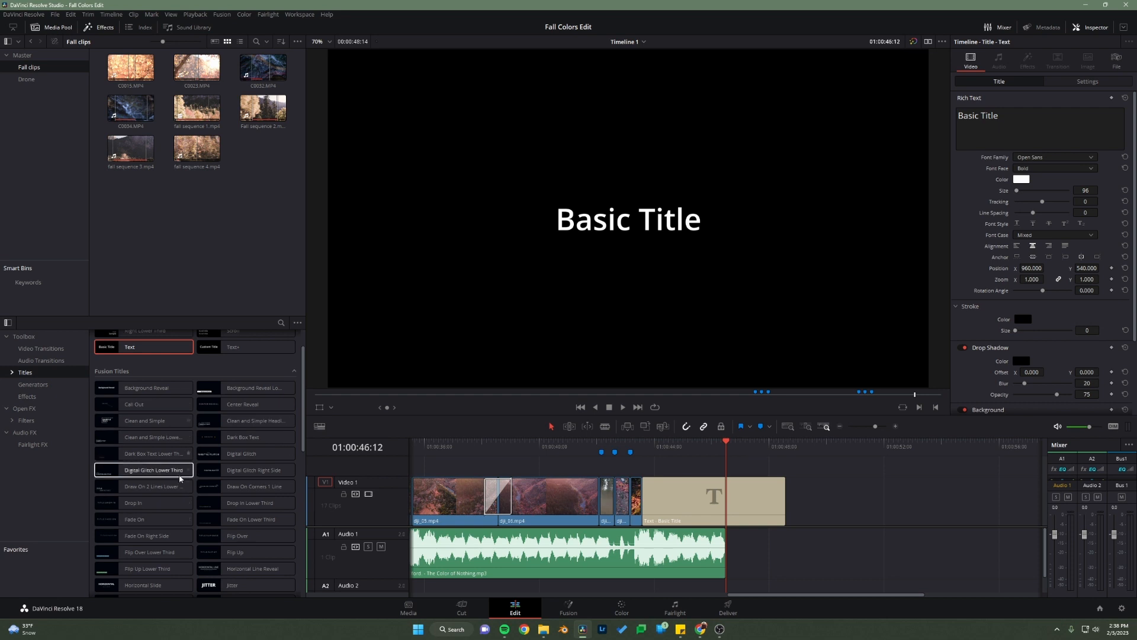
pyautogui.click(681, 503)
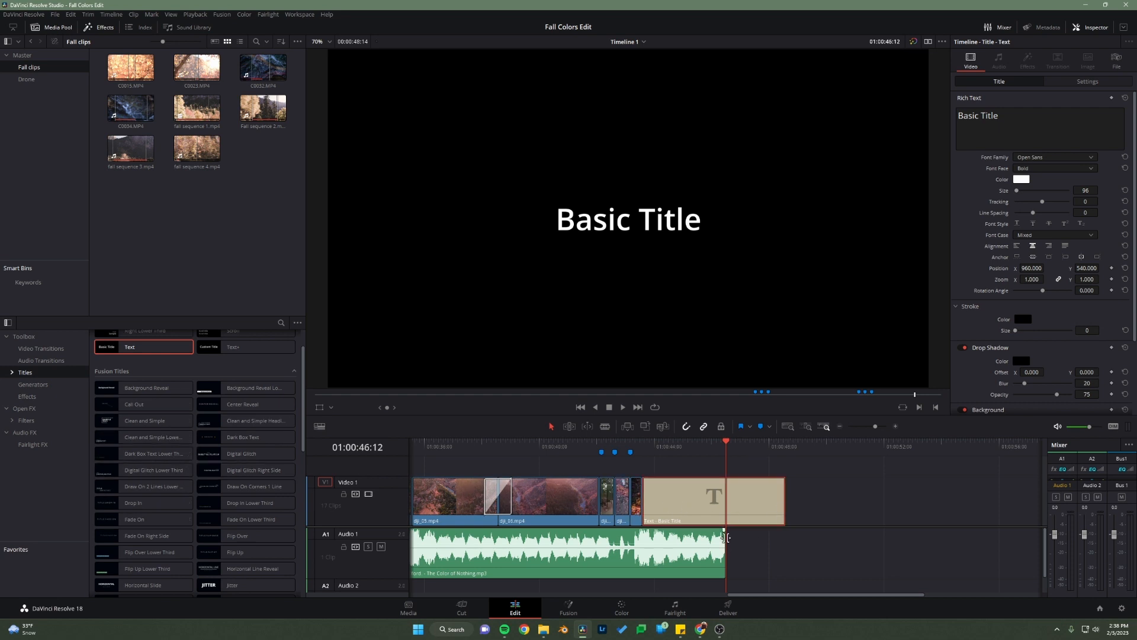
pyautogui.moveTo(725, 538); pyautogui.dragTo(786, 537)
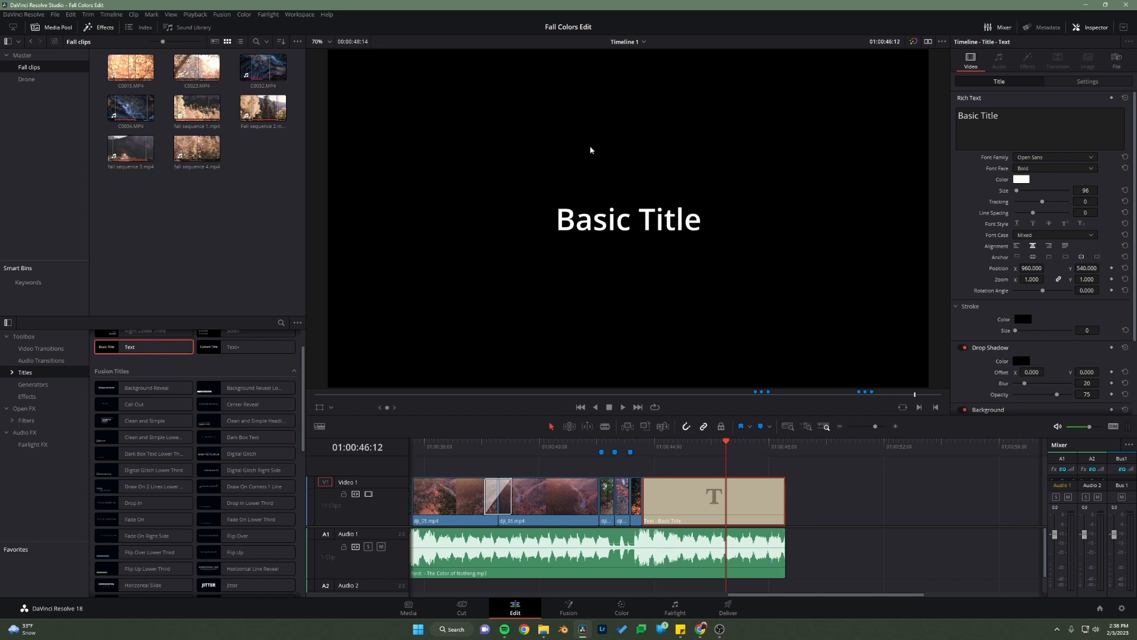
# Step: Replace the closing title's text with "Edited By:" followed by the editor's full name
pyautogui.doubleClick(1000, 115)
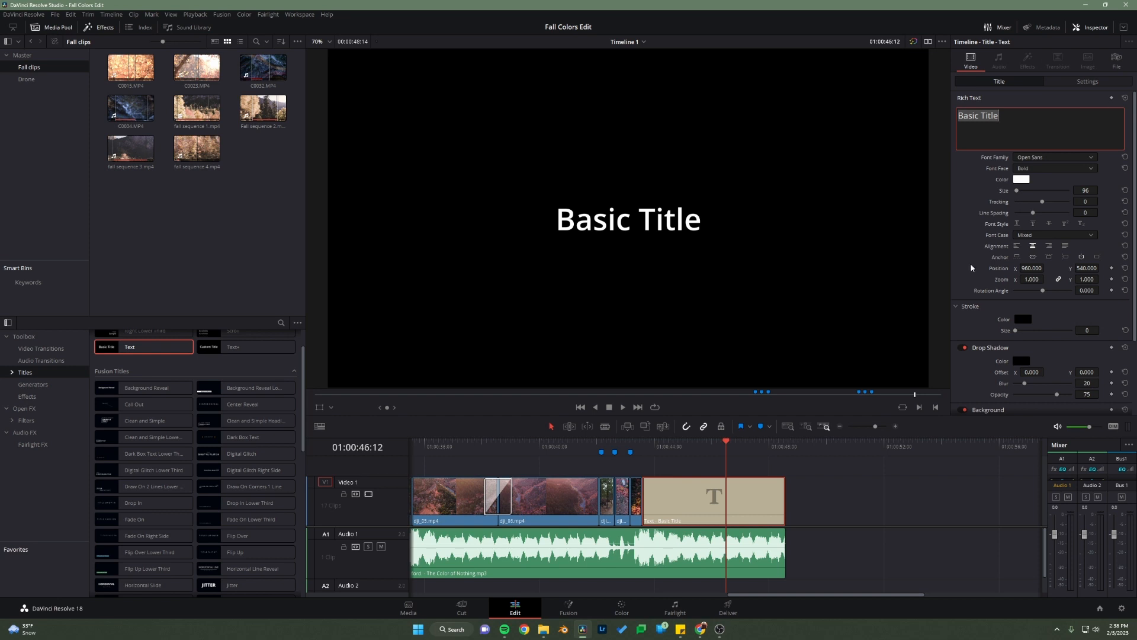
pyautogui.click(1077, 28)
pyautogui.click(1077, 27)
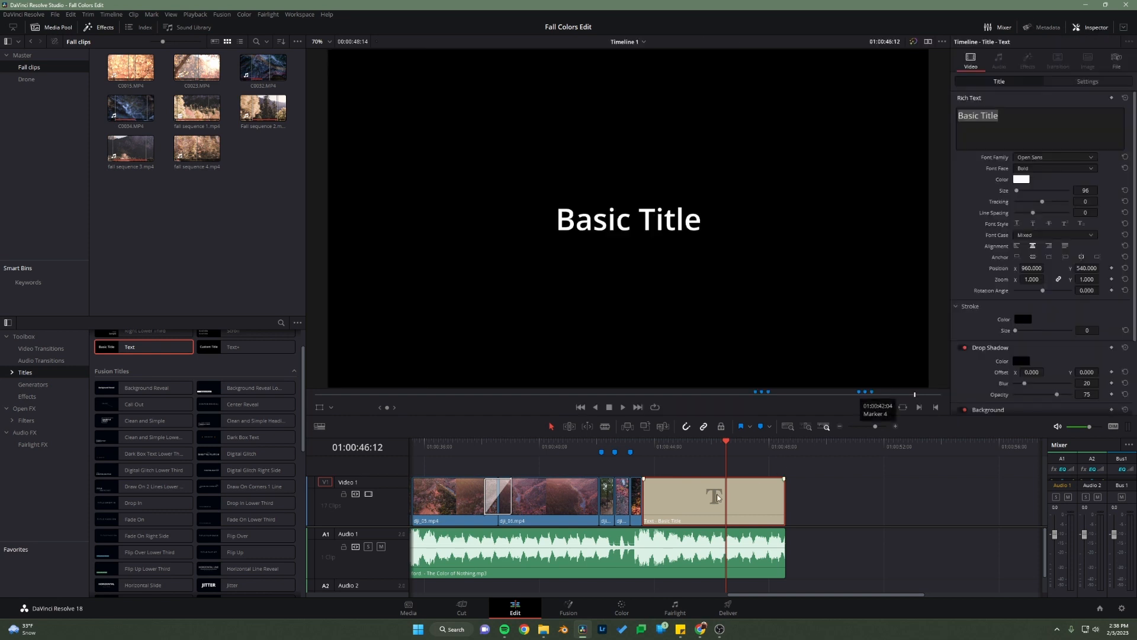
pyautogui.click(1028, 118)
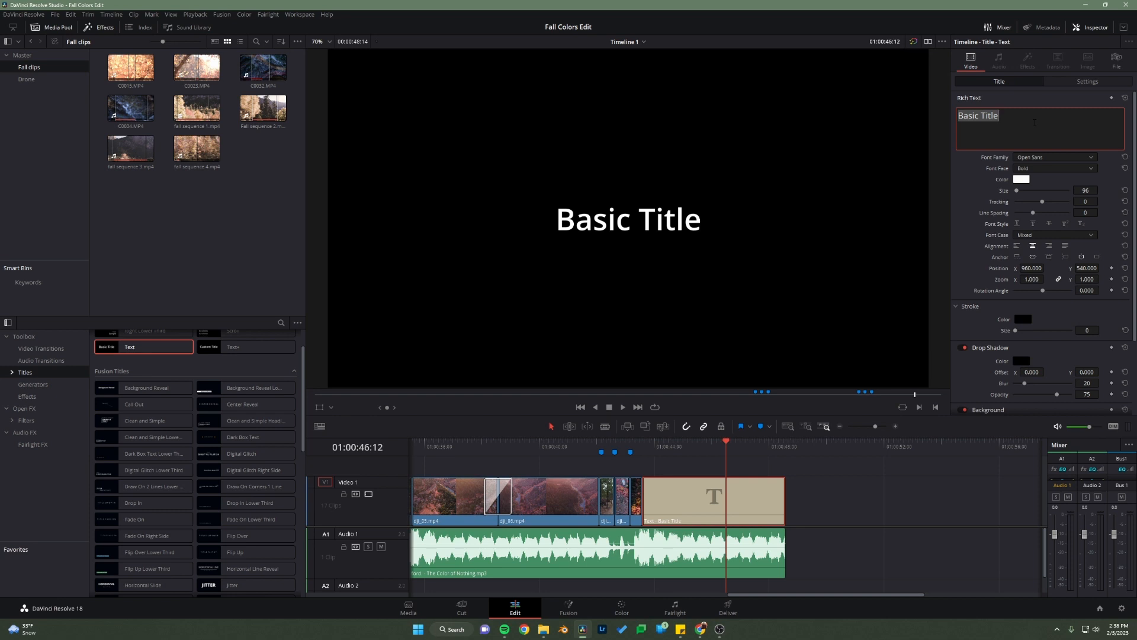
pyautogui.write('Edited')
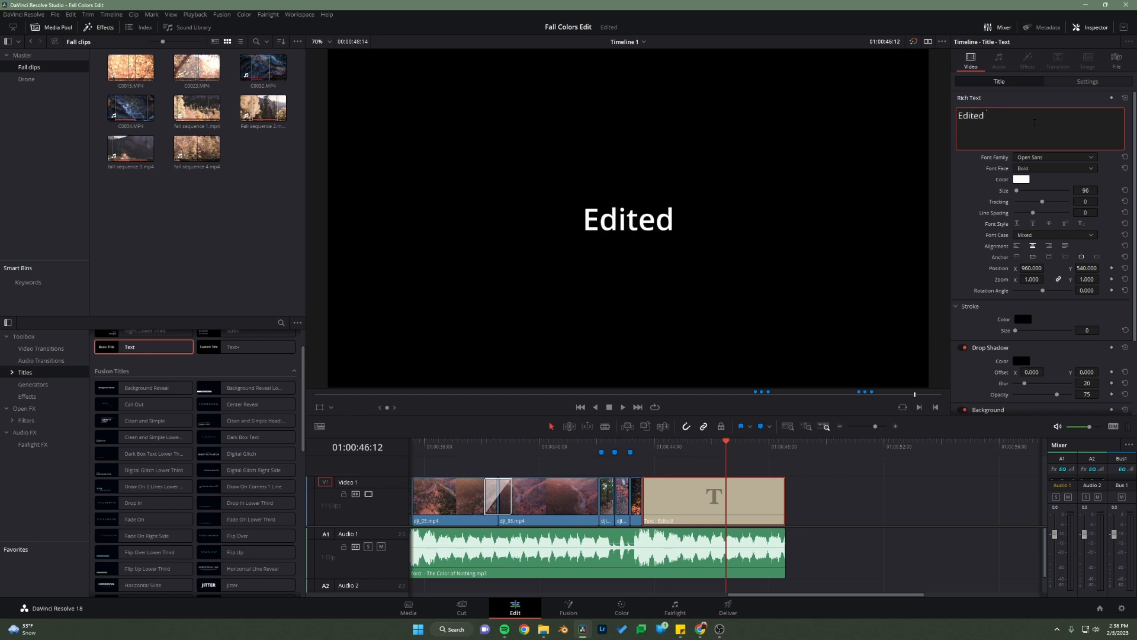
pyautogui.write(' By:')
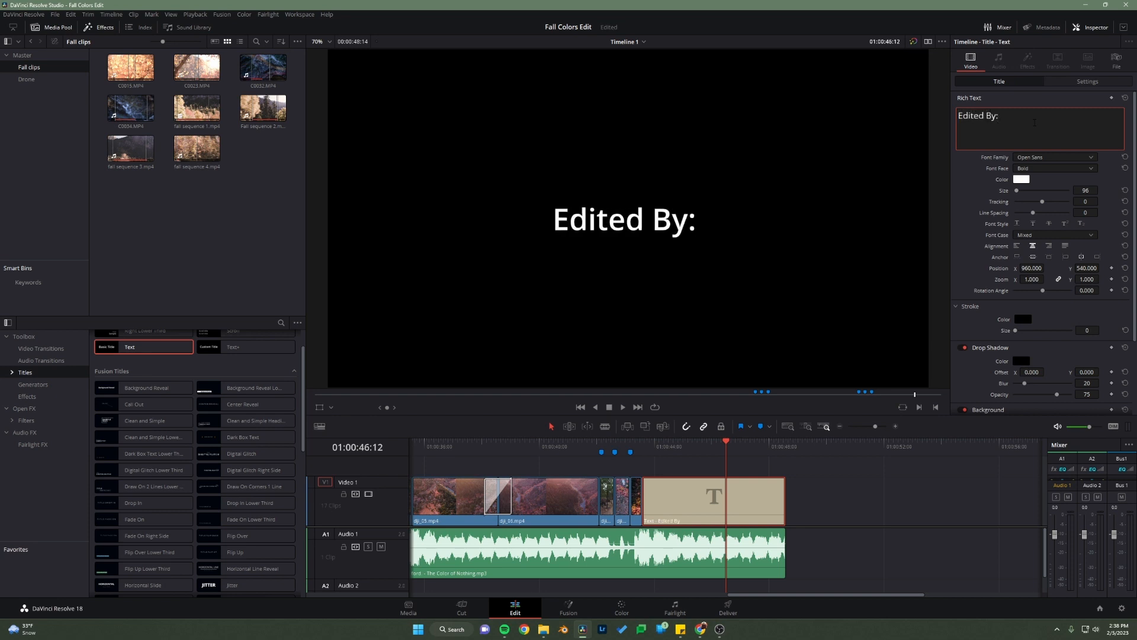
pyautogui.write(' TJ MArzo')
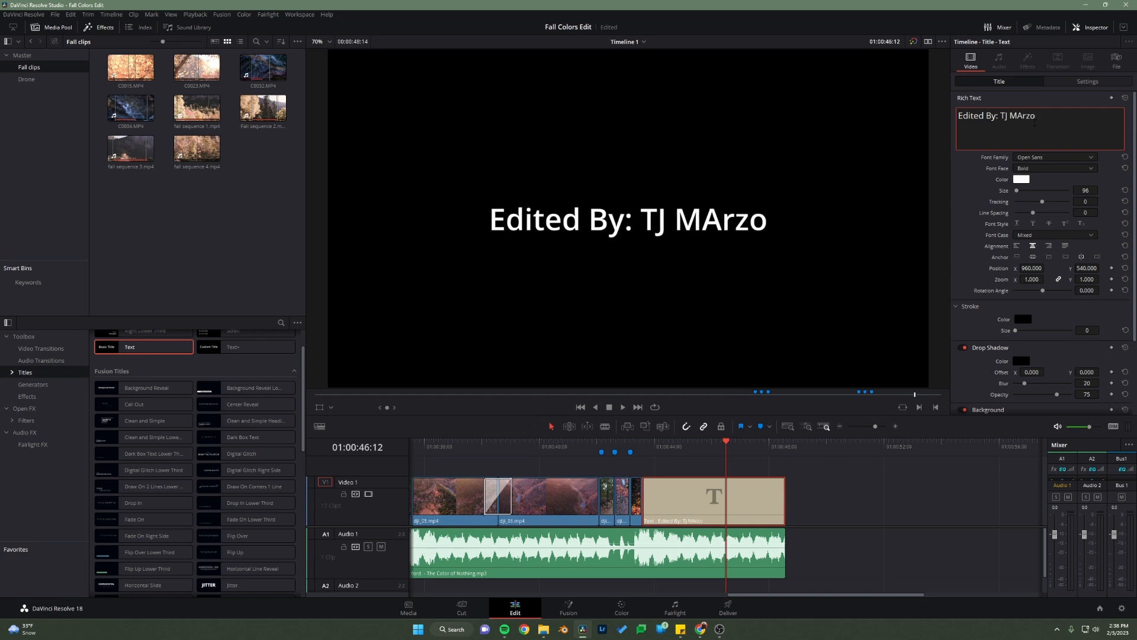
pyautogui.press('BackSpace')
pyautogui.press('BackSpace')
pyautogui.press('BackSpace')
pyautogui.press('BackSpace')
pyautogui.write('arzola')
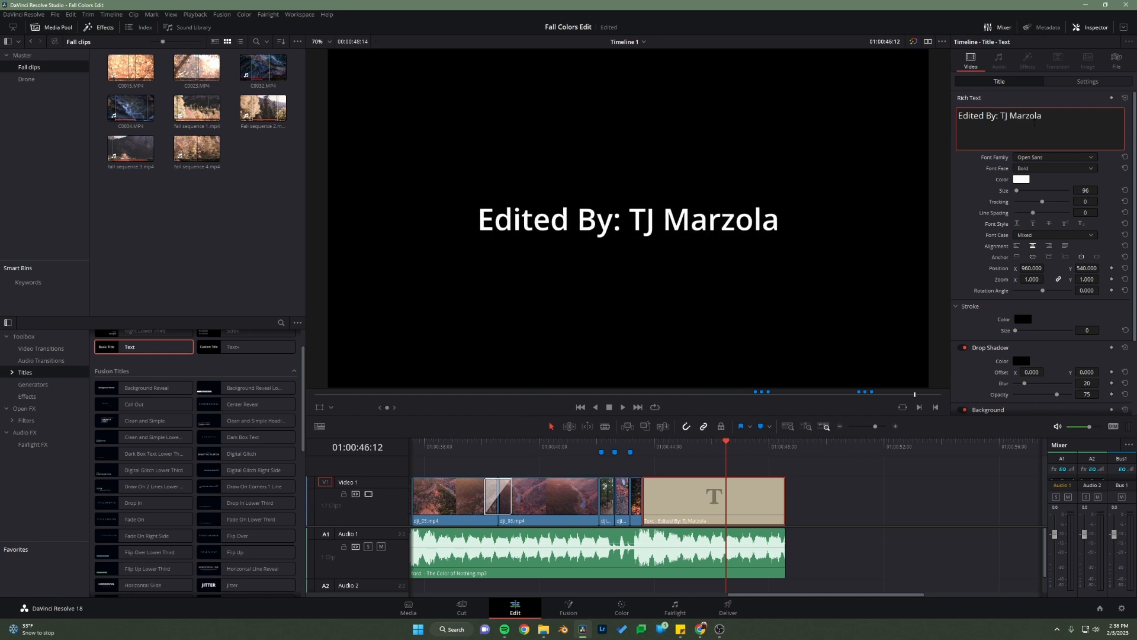
pyautogui.click(866, 519)
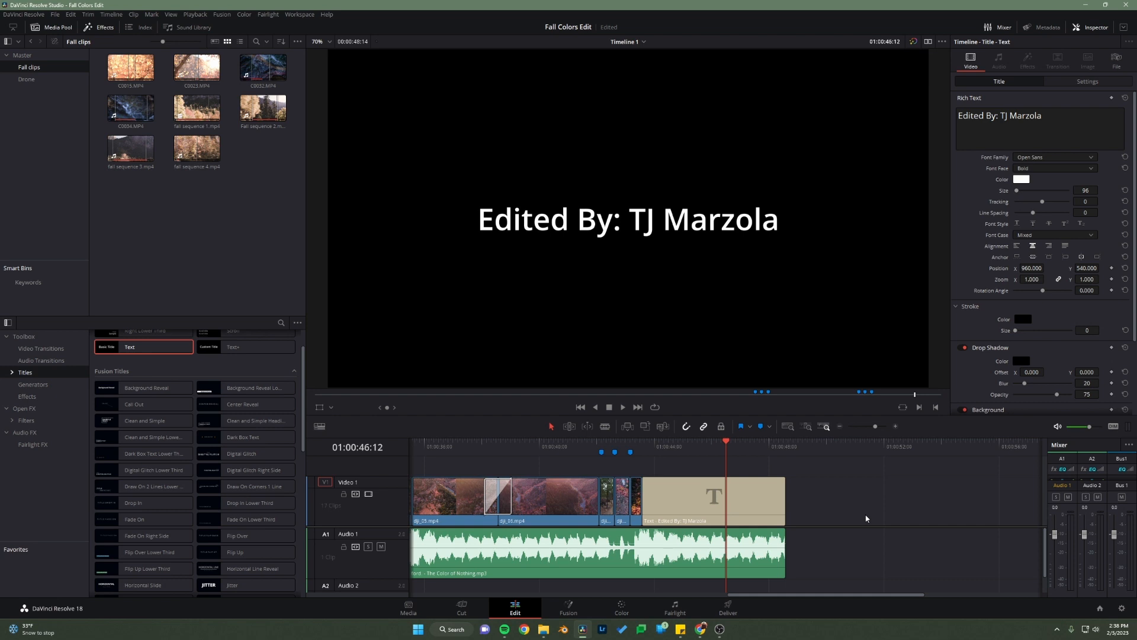
# Step: Change the closing title's font family to Digital-7 Mono
pyautogui.click(722, 516)
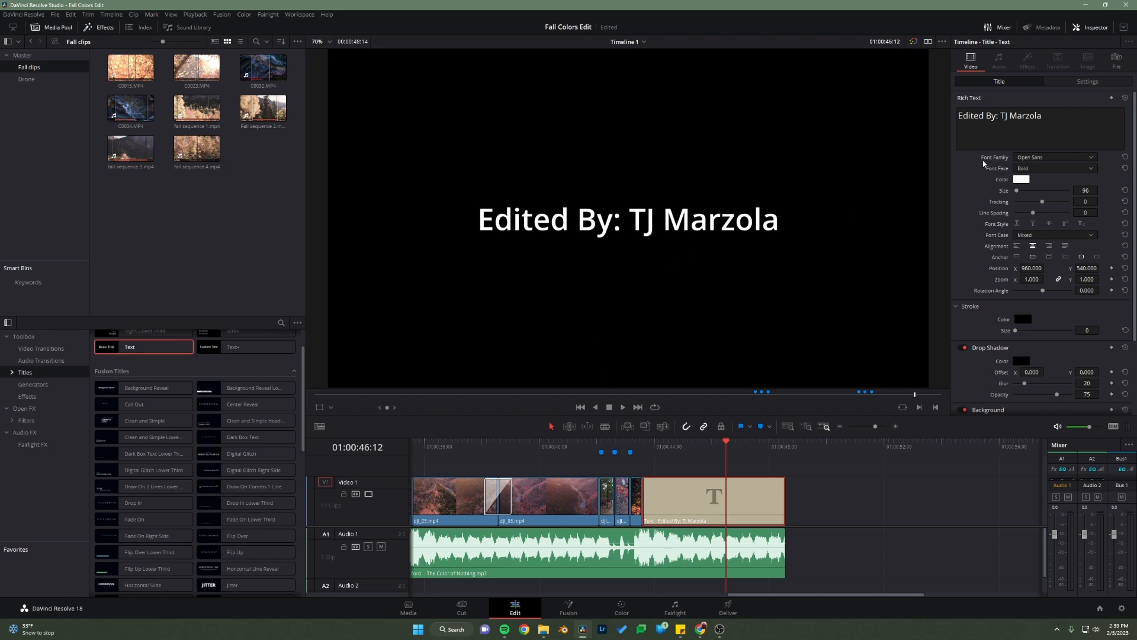
pyautogui.click(1046, 158)
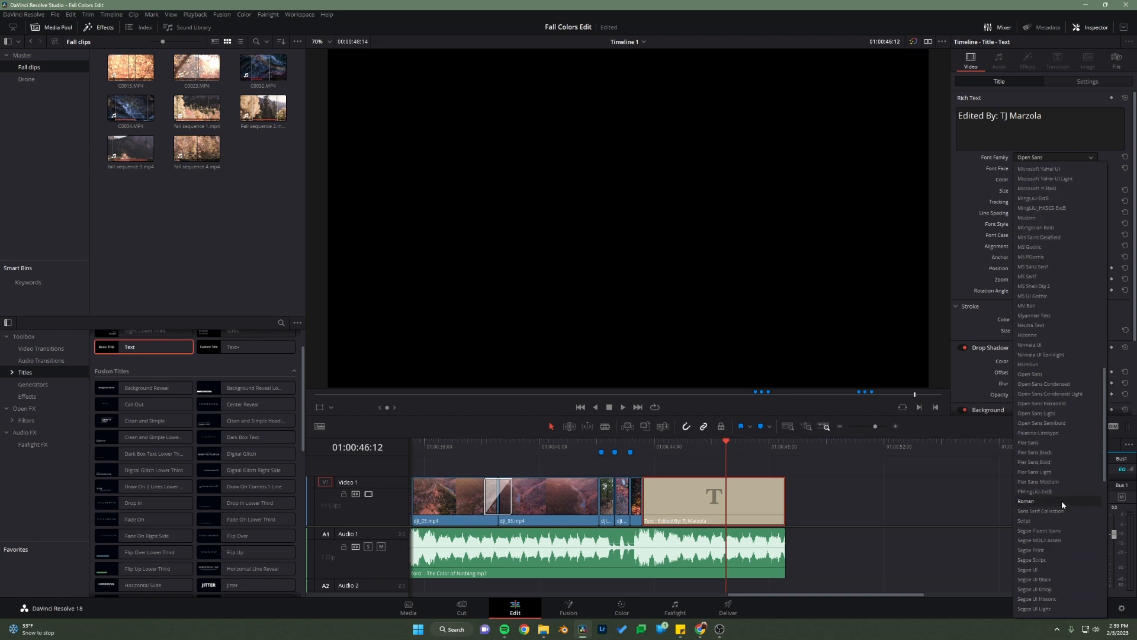
pyautogui.scroll(8, 1061, 500)
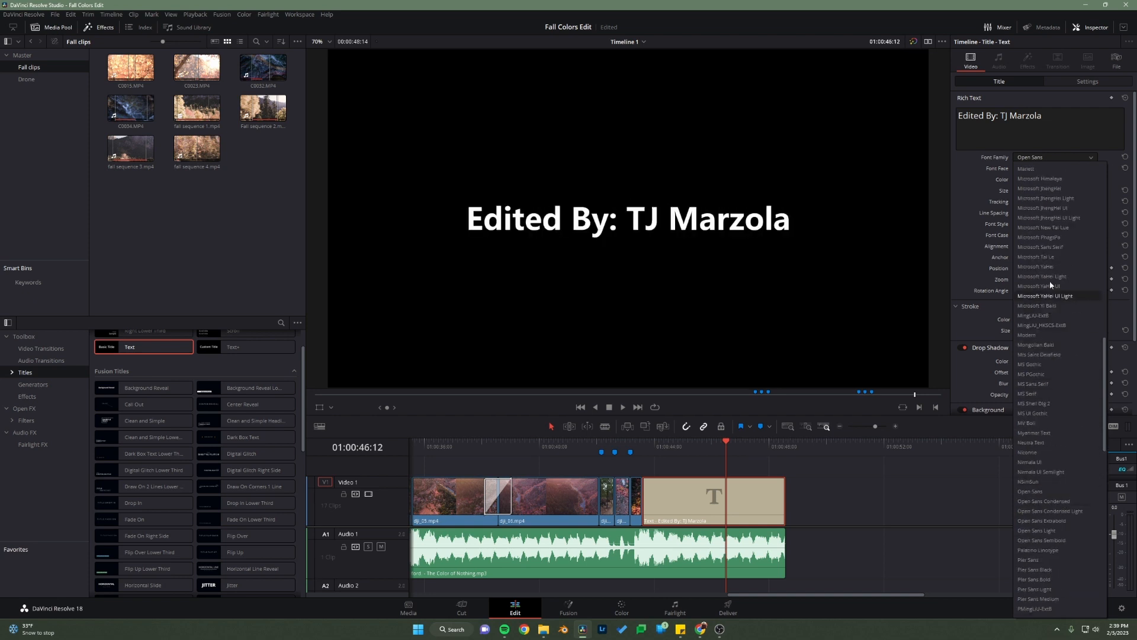
pyautogui.scroll(18, 1047, 251)
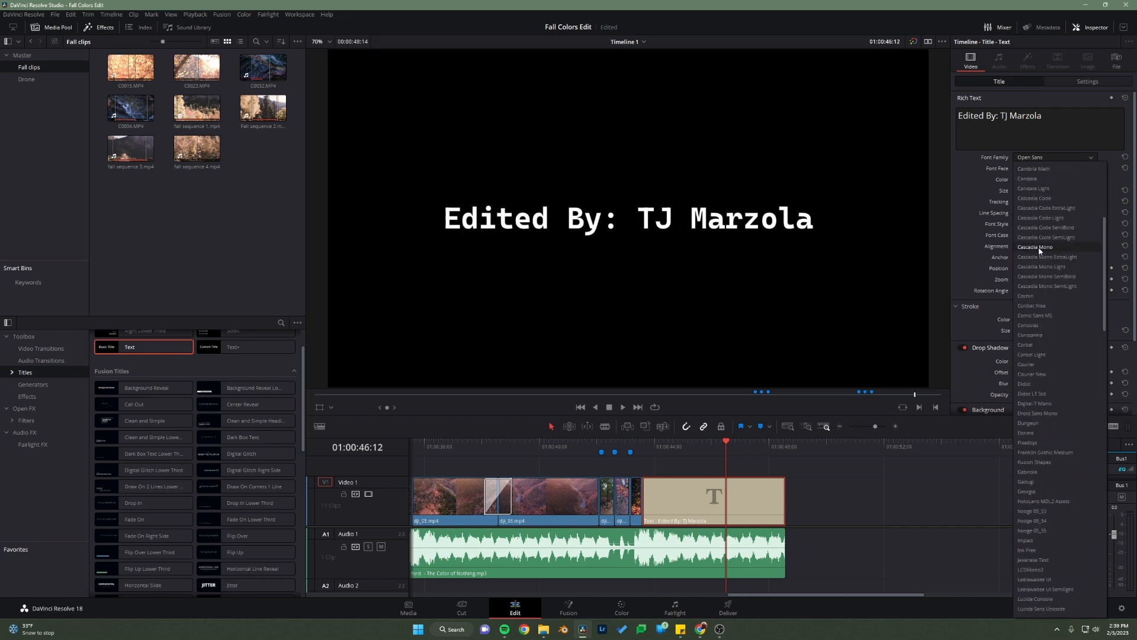
pyautogui.scroll(3, 1039, 247)
pyautogui.scroll(4, 1046, 234)
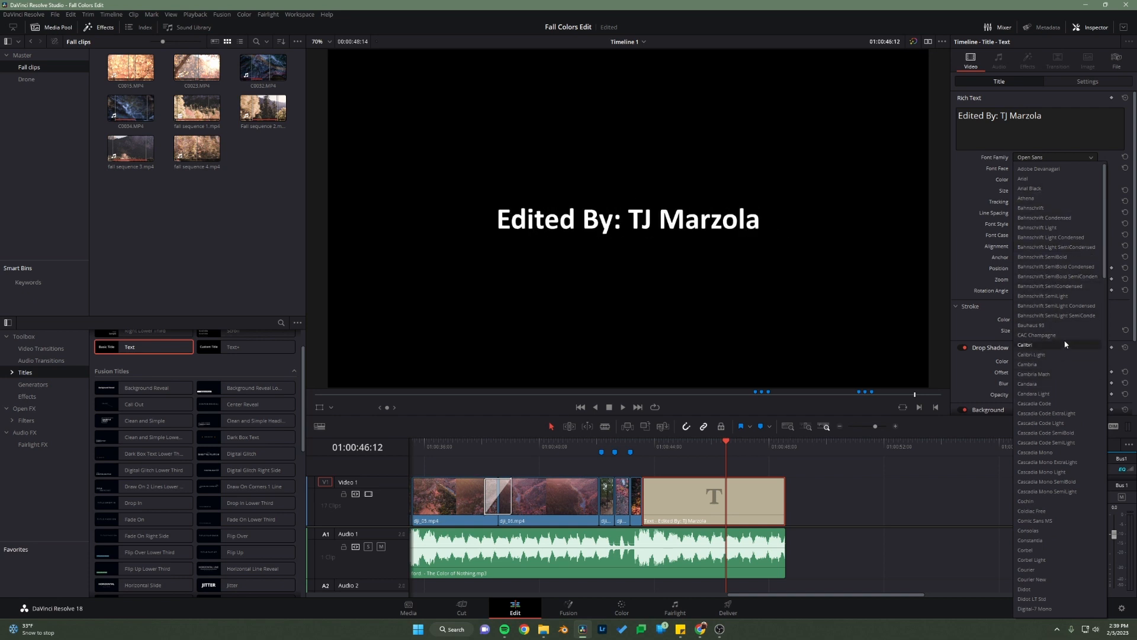
pyautogui.scroll(-3, 1070, 391)
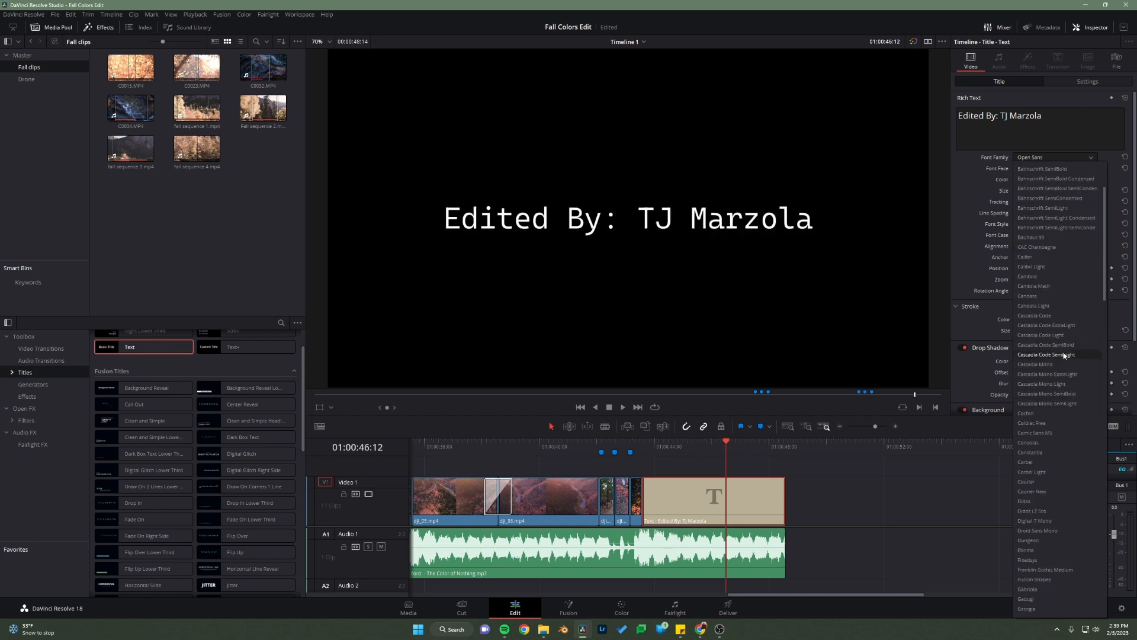
pyautogui.click(1036, 521)
# Step: Color the closing title bright green, and set its size to 136 and its tracking to 26
pyautogui.click(1021, 180)
pyautogui.moveTo(625, 234); pyautogui.dragTo(614, 232)
pyautogui.click(638, 404)
pyautogui.moveTo(1017, 191); pyautogui.dragTo(1049, 203)
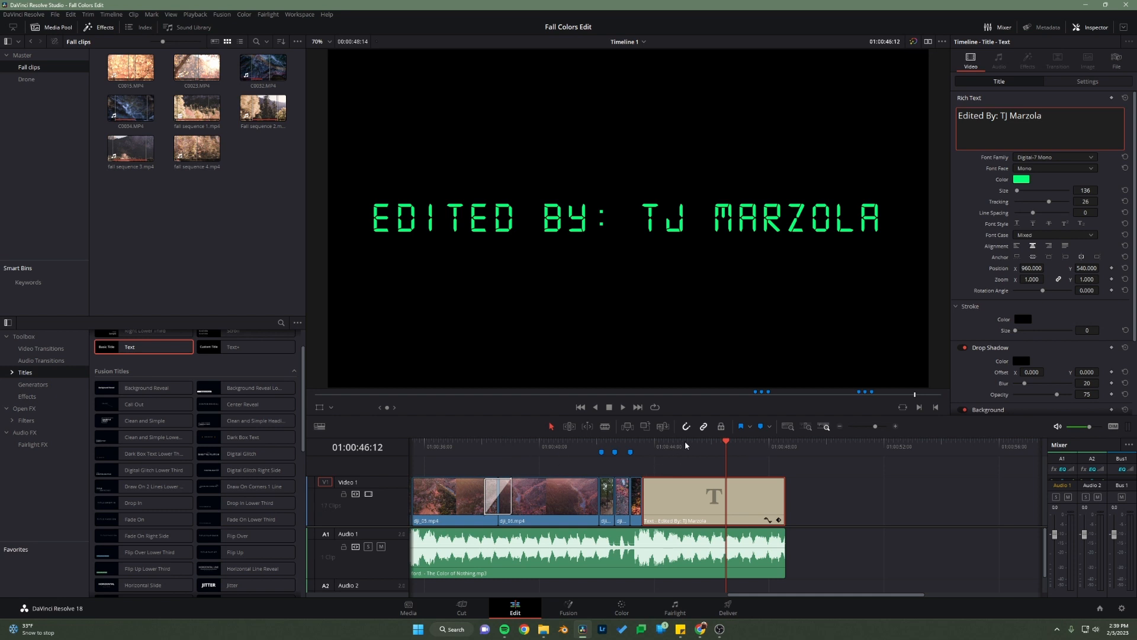
# Step: Fit the whole timeline in view and play the full edit from its start through the closing title
pyautogui.moveTo(599, 456)
pyautogui.mouseDown()
pyautogui.moveTo(541, 462)
pyautogui.moveTo(615, 463)
pyautogui.moveTo(584, 471)
pyautogui.mouseUp()
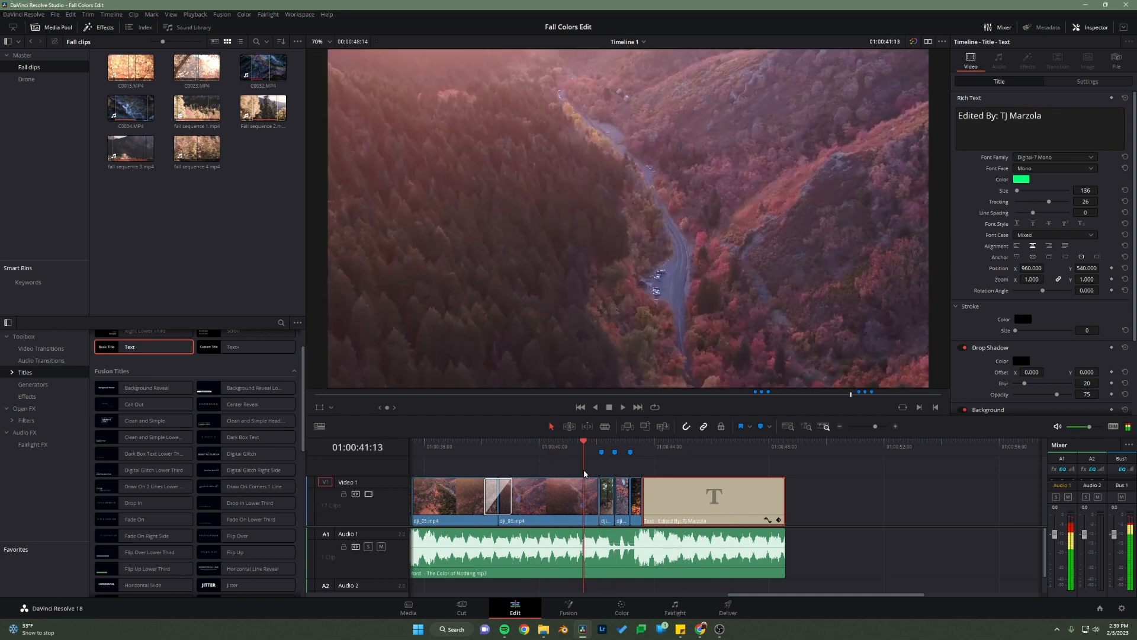
pyautogui.scroll(-4, 566, 503)
pyautogui.scroll(1, 566, 506)
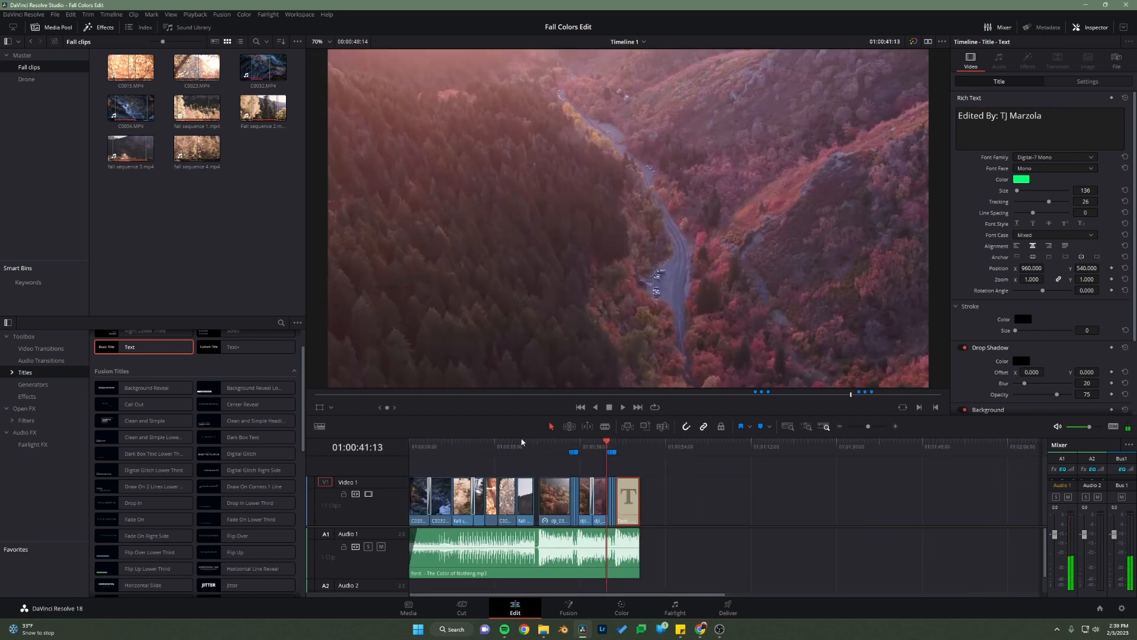
pyautogui.press('Home')
pyautogui.click(788, 427)
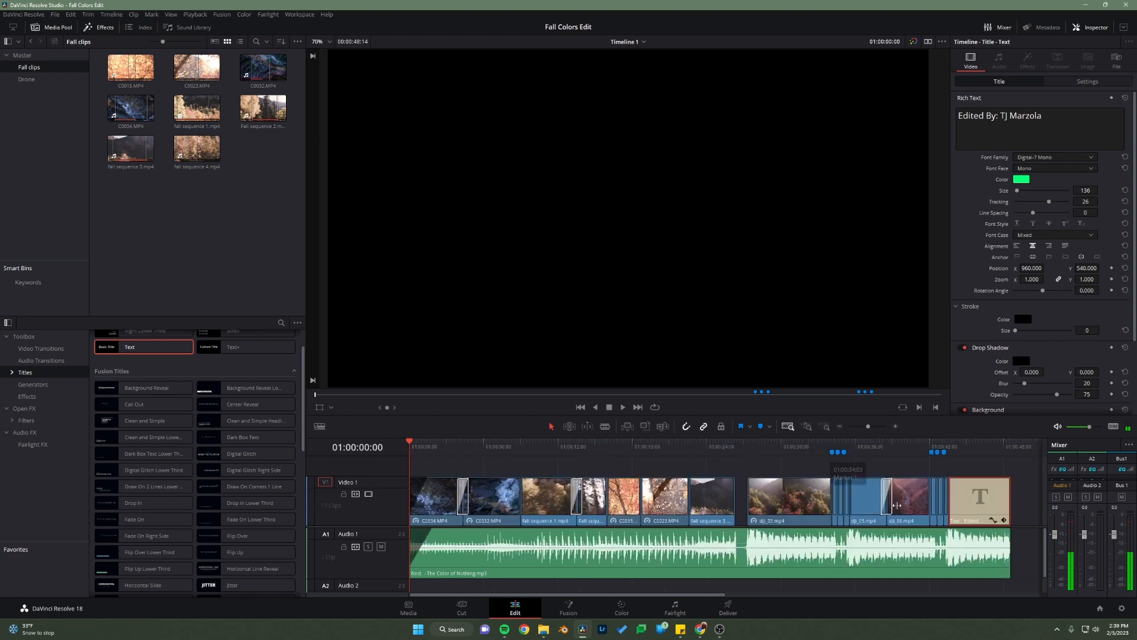
pyautogui.press('space')
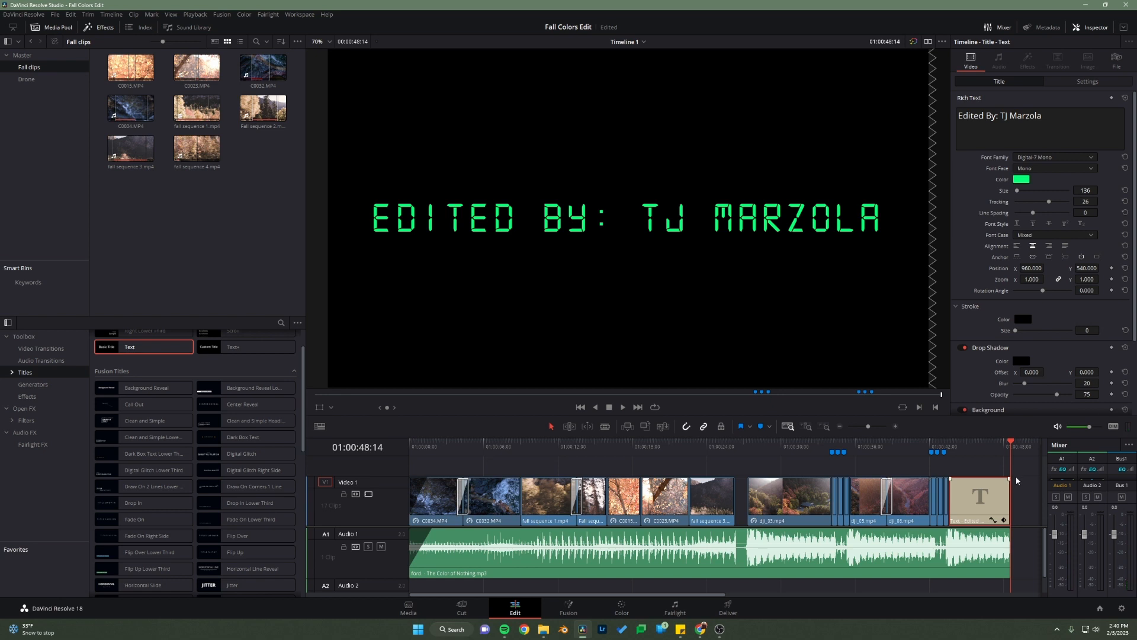
# Step: Examine the ending of the title and song, and compare it with the song's fade-in at the opening
pyautogui.scroll(4, 972, 523)
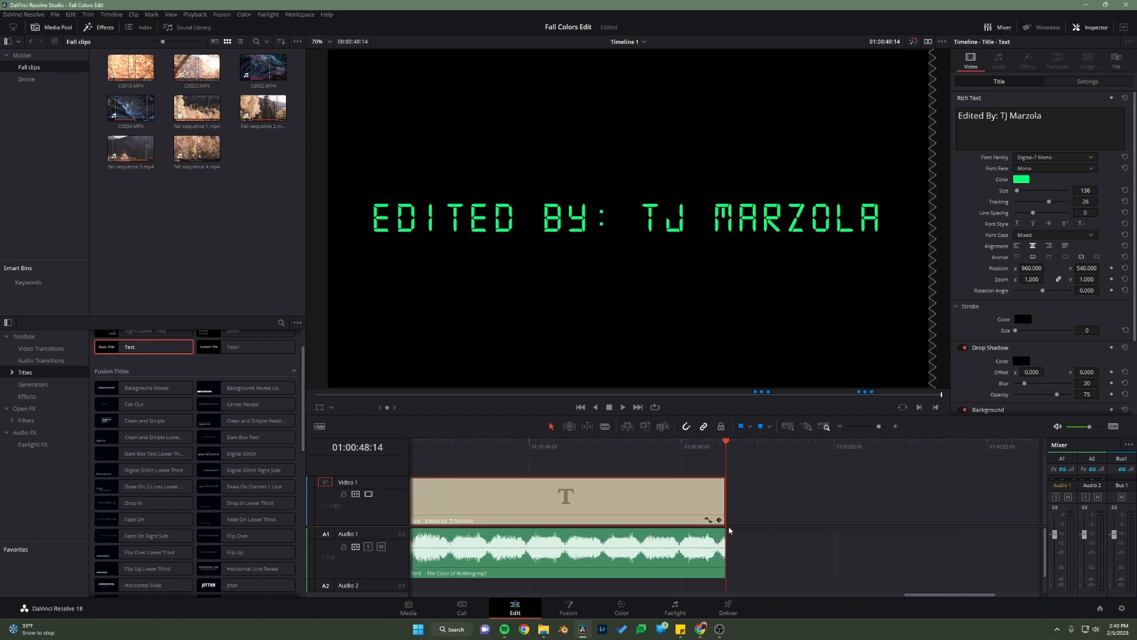
pyautogui.scroll(-2, 706, 527)
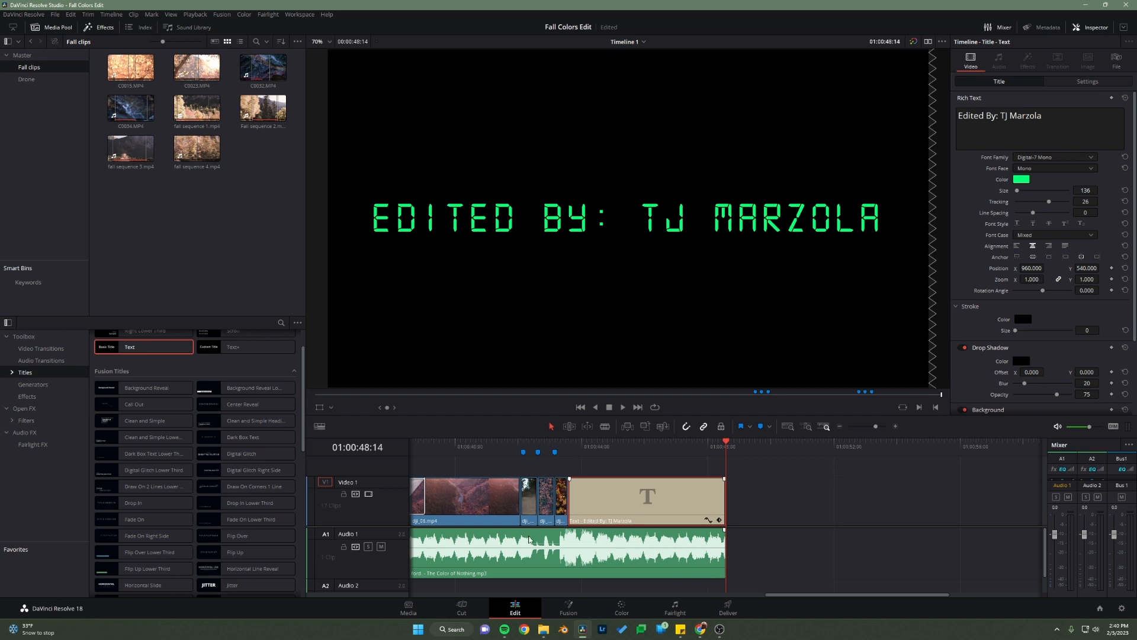
pyautogui.moveTo(726, 444)
pyautogui.mouseDown()
pyautogui.moveTo(628, 450)
pyautogui.moveTo(714, 455)
pyautogui.mouseUp()
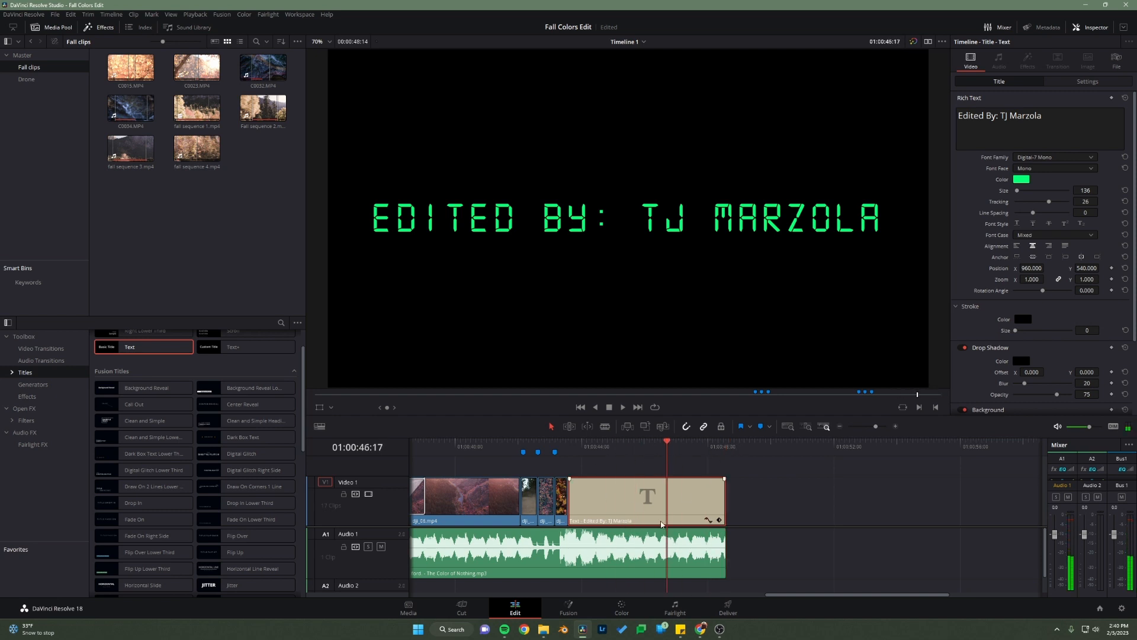
pyautogui.scroll(1, 664, 524)
pyautogui.scroll(-6, 667, 525)
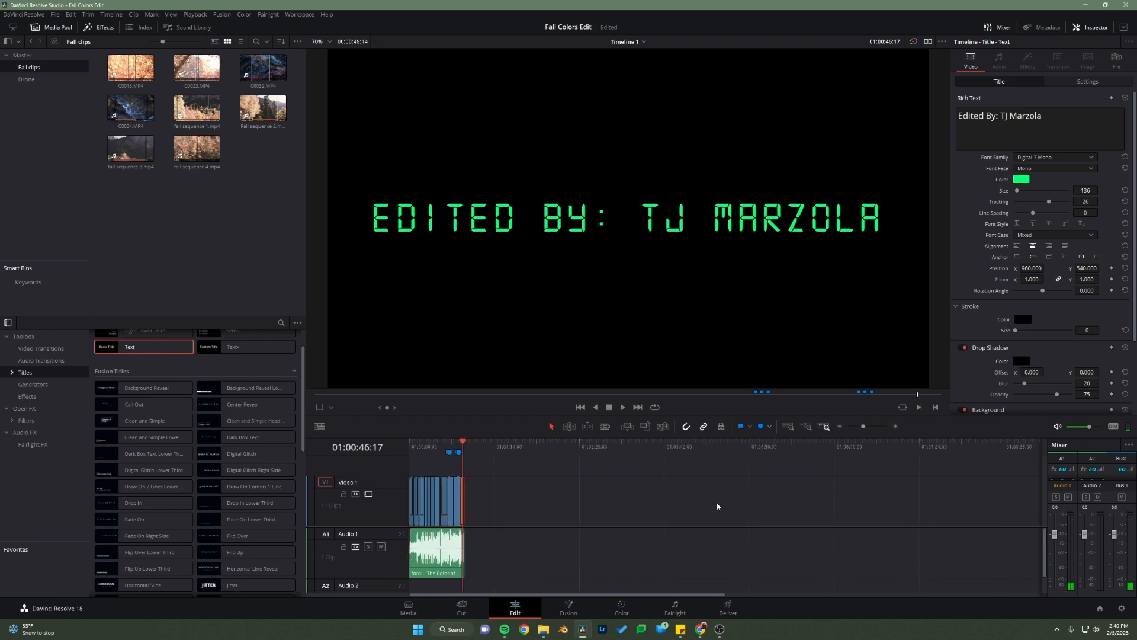
pyautogui.click(790, 427)
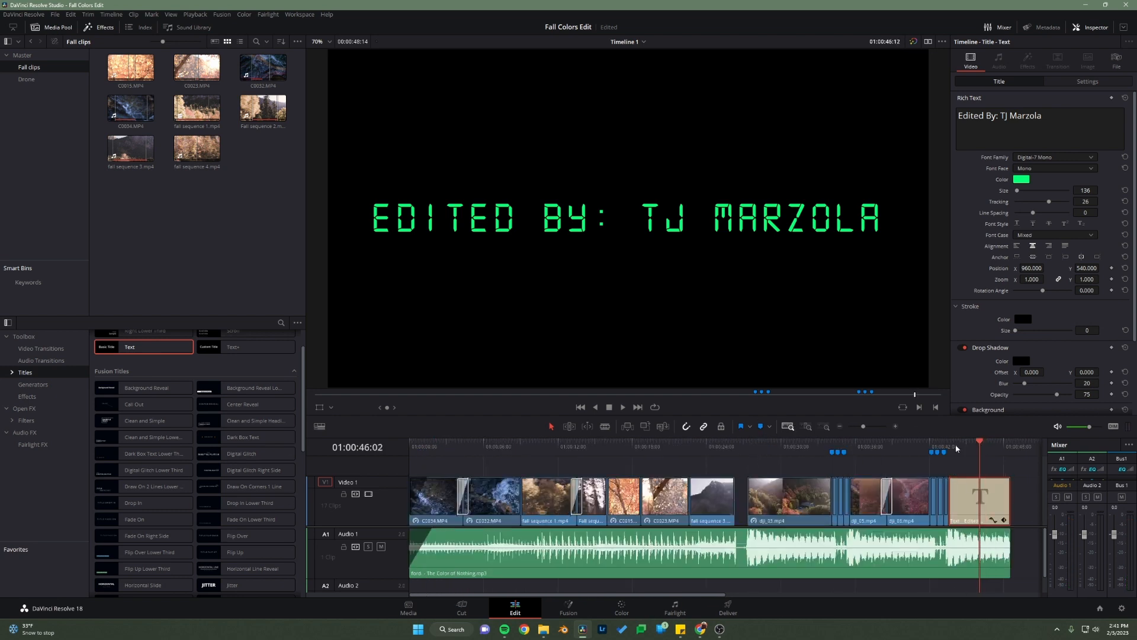
pyautogui.moveTo(947, 450); pyautogui.dragTo(434, 526)
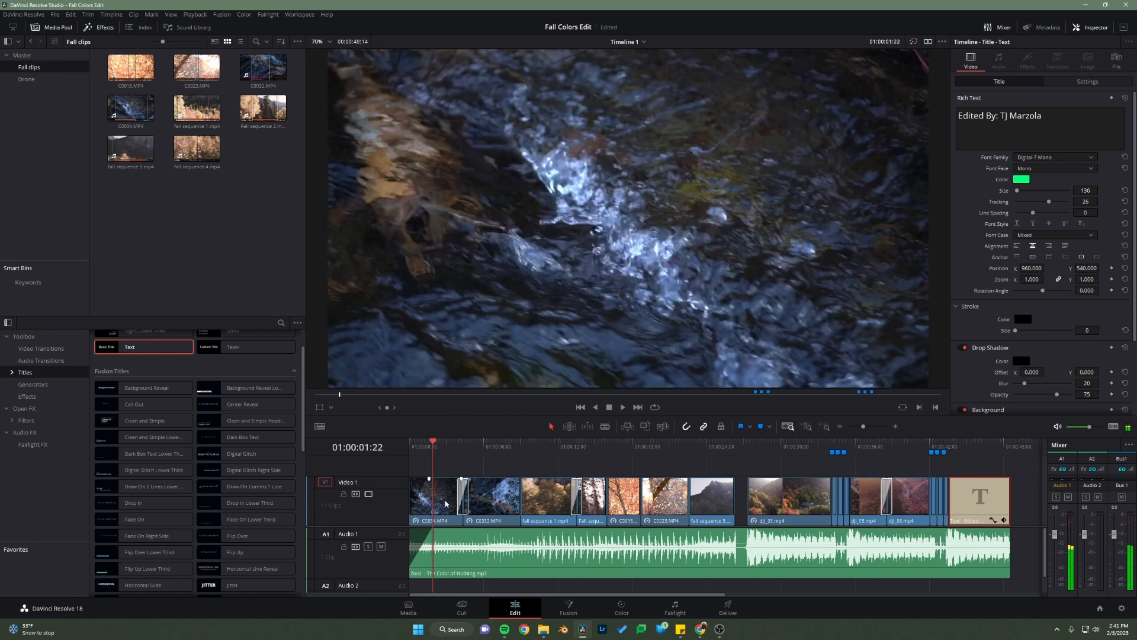
pyautogui.scroll(5, 444, 496)
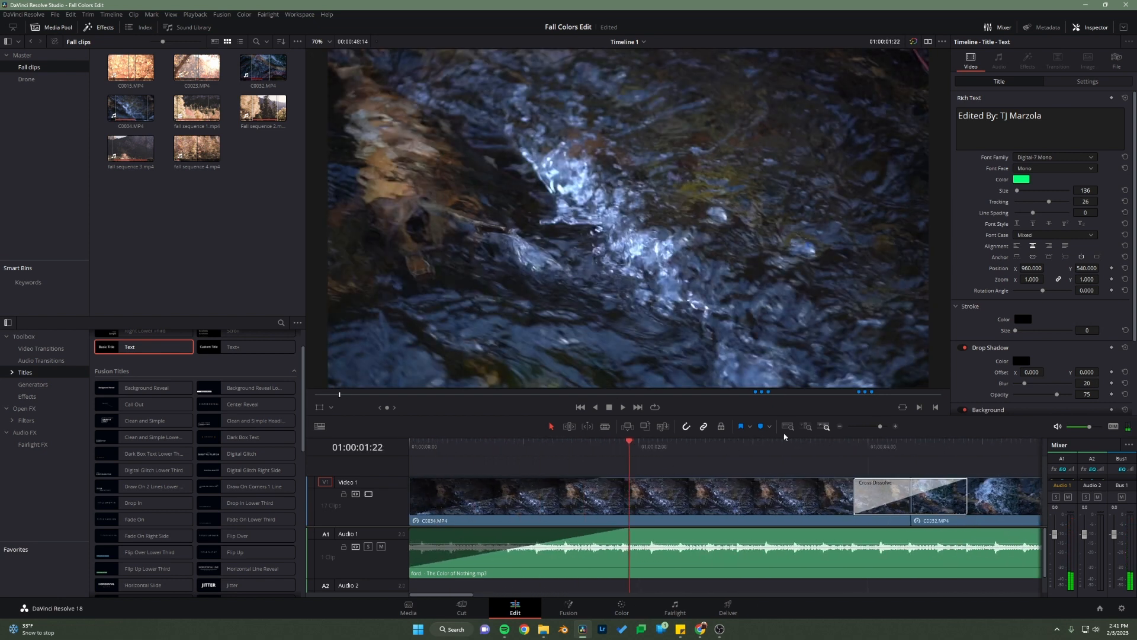
pyautogui.click(788, 426)
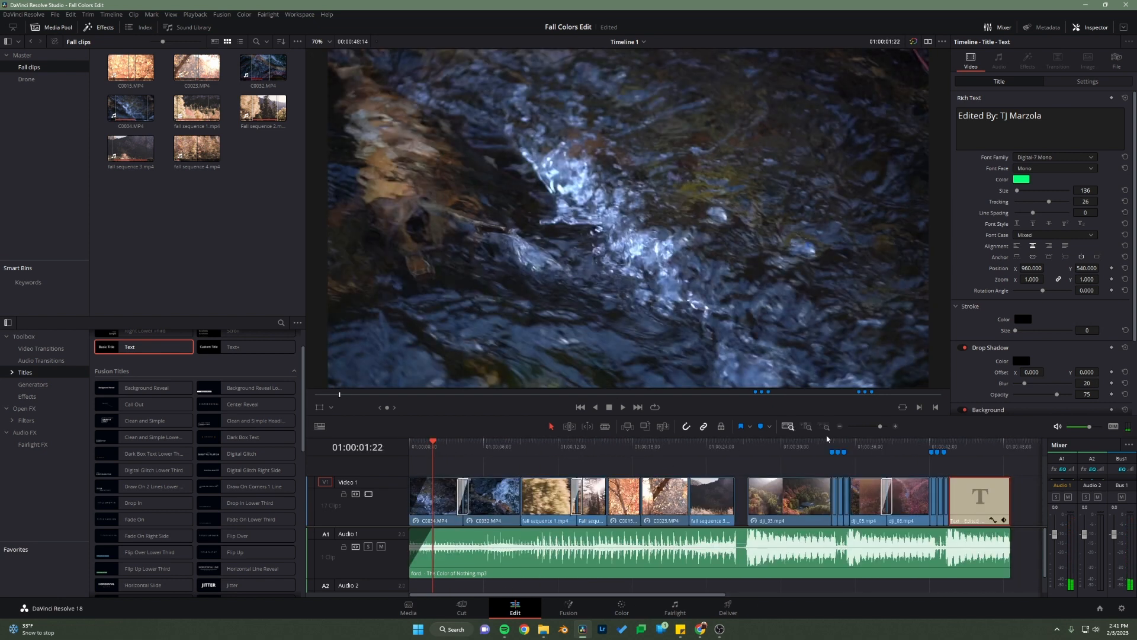
# Step: Extend the title and song to 01:00:49:14 and fade both out, starting the song's longer fade soon after the title begins
pyautogui.moveTo(875, 449); pyautogui.dragTo(1012, 461)
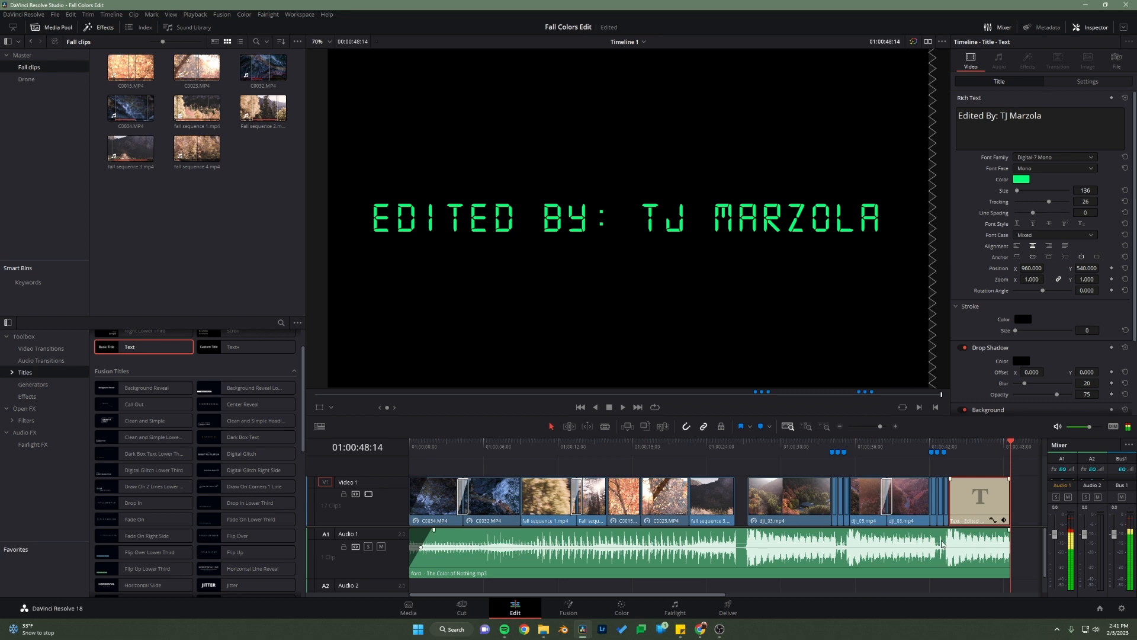
pyautogui.scroll(4, 942, 544)
pyautogui.scroll(-2, 671, 537)
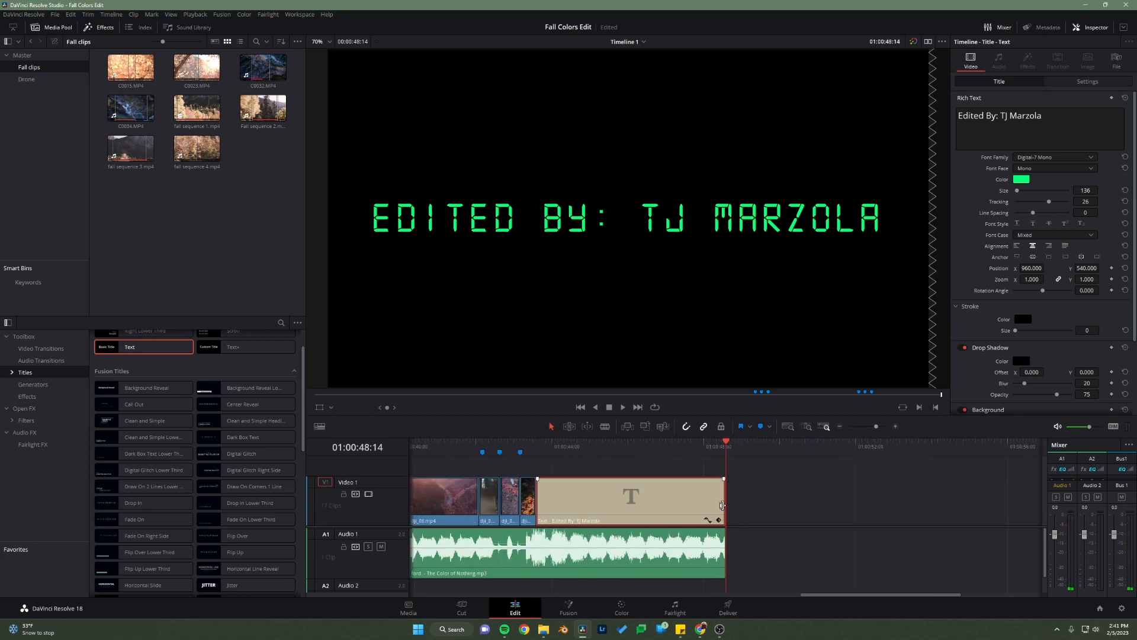
pyautogui.moveTo(725, 501); pyautogui.dragTo(676, 480)
pyautogui.moveTo(726, 557); pyautogui.dragTo(571, 543)
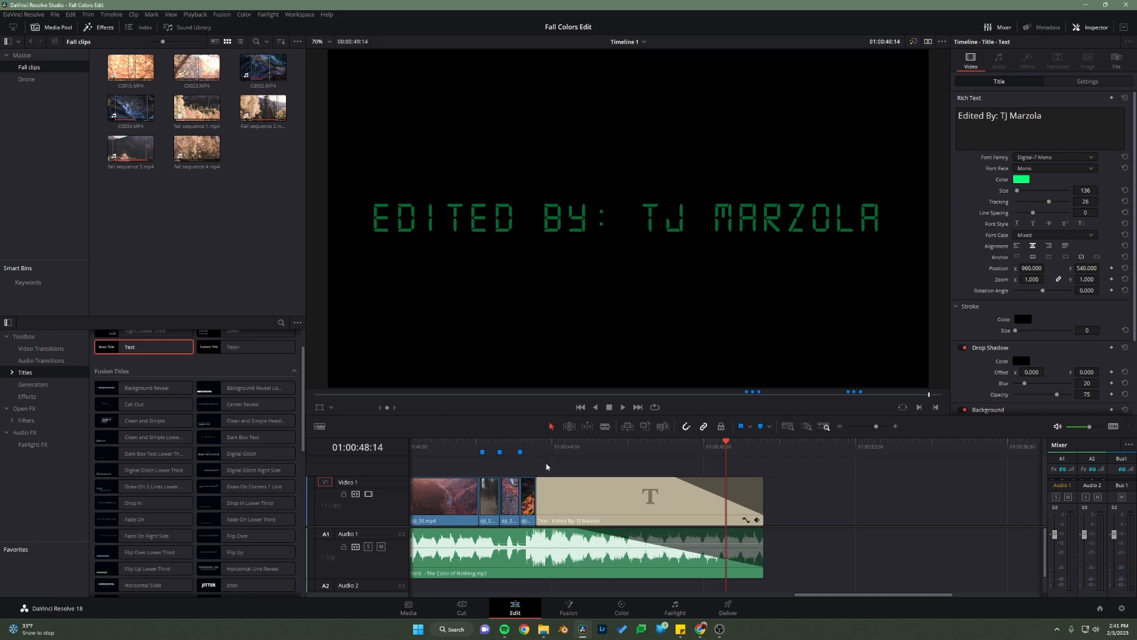
# Step: Play the ending from before the three short clips to check the fade-outs, and show the full timeline
pyautogui.click(433, 447)
pyautogui.press('space')
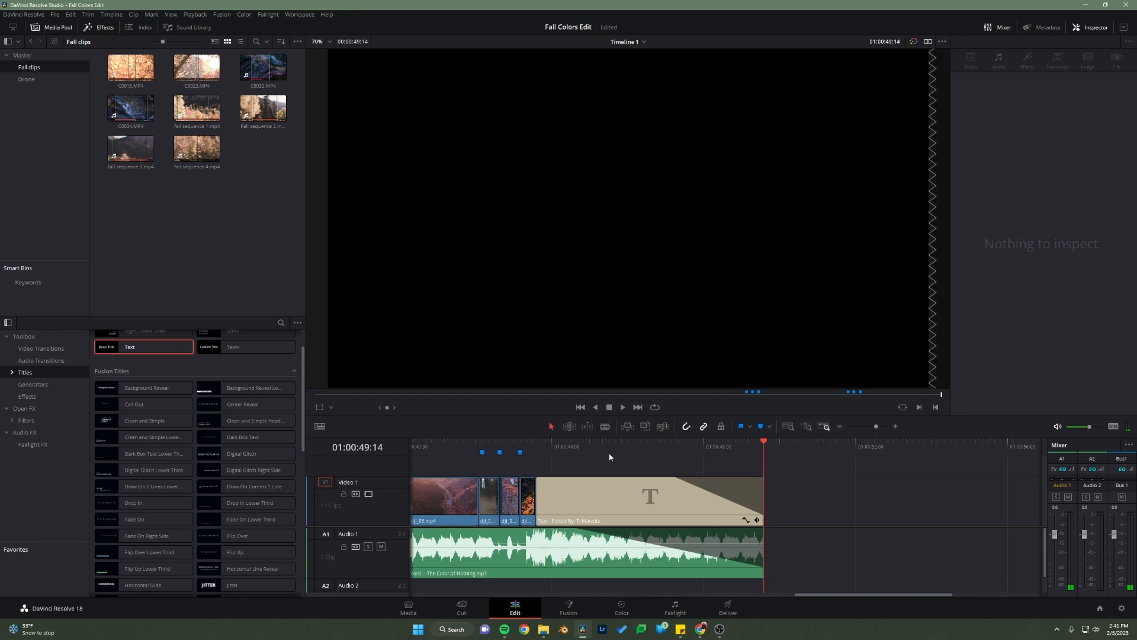
pyautogui.click(793, 428)
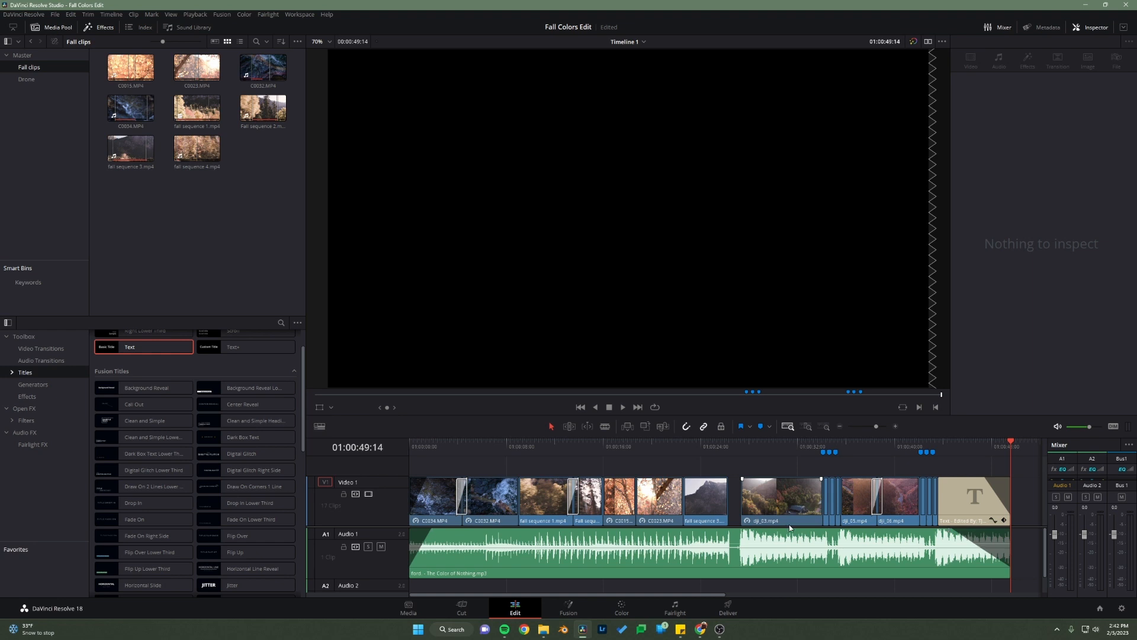
# Step: Open the render settings and name the output file with the editor's surname followed by "_FallColors"
pyautogui.click(728, 607)
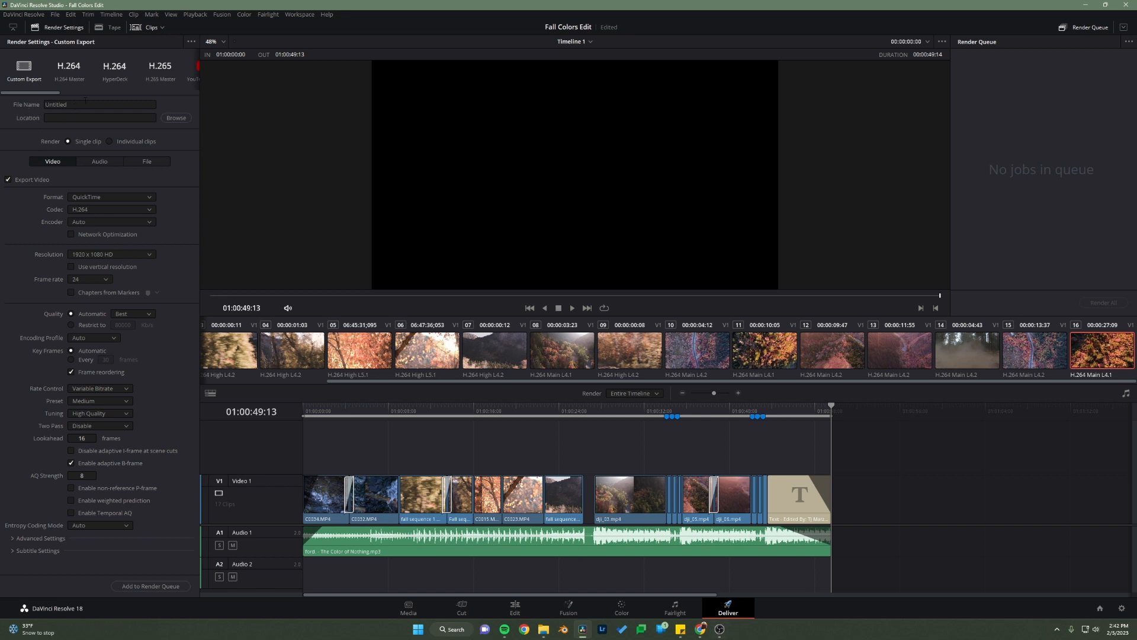
pyautogui.click(86, 104)
pyautogui.doubleClick(84, 107)
pyautogui.write('Marzola_FallColors')
# Step: Set the render location to the Fall Colors Edit folder on the Desktop
pyautogui.click(175, 118)
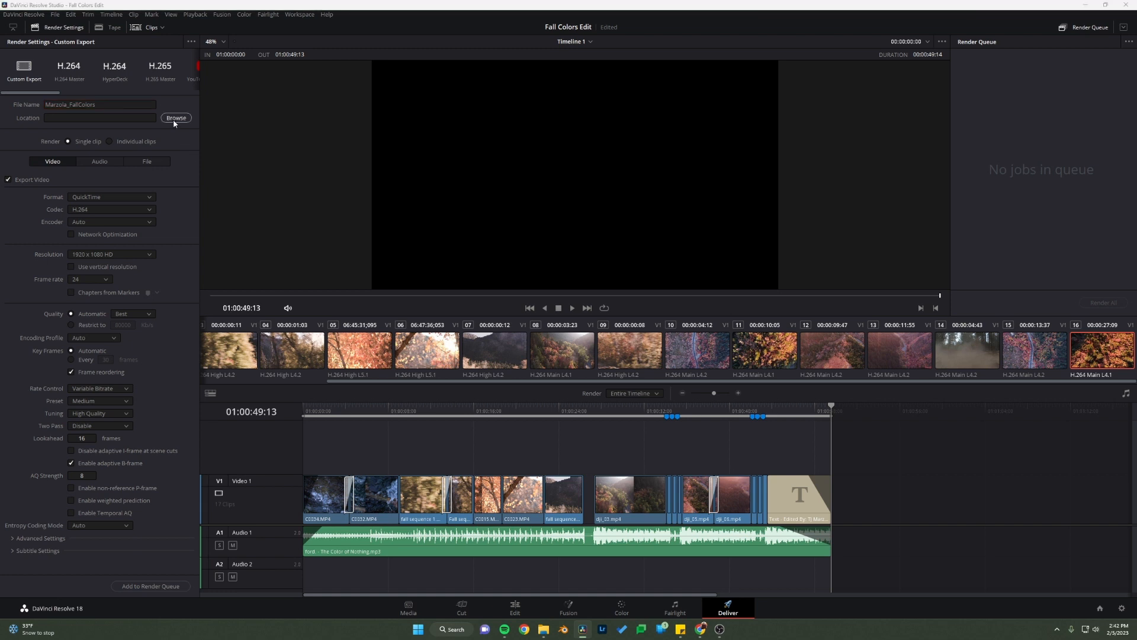
pyautogui.scroll(3, 300, 162)
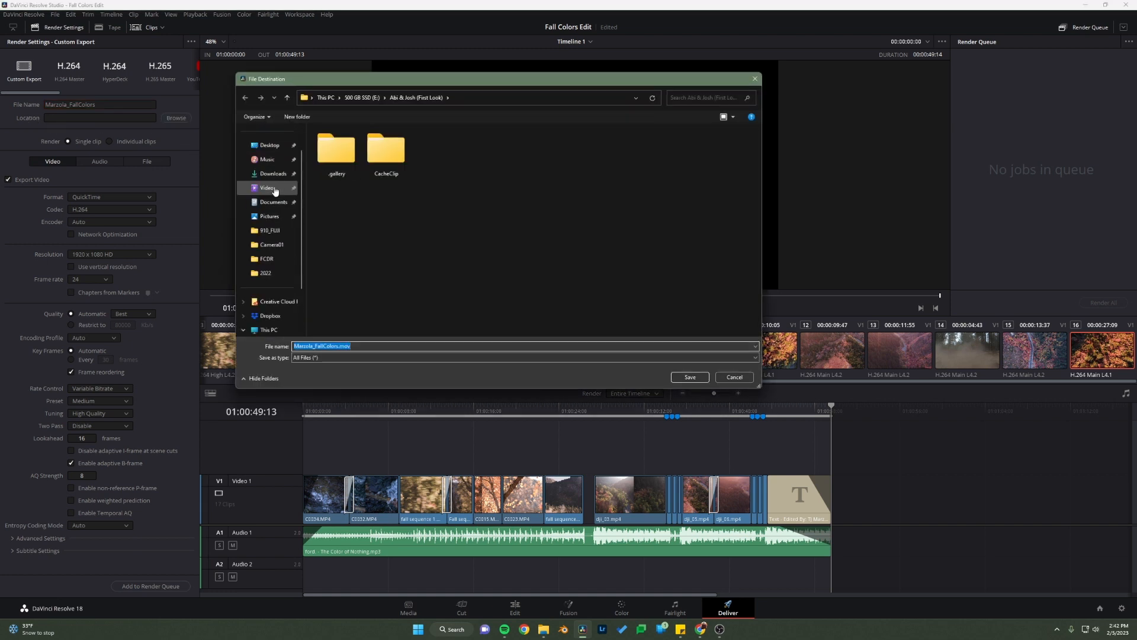
pyautogui.click(276, 176)
pyautogui.doubleClick(349, 172)
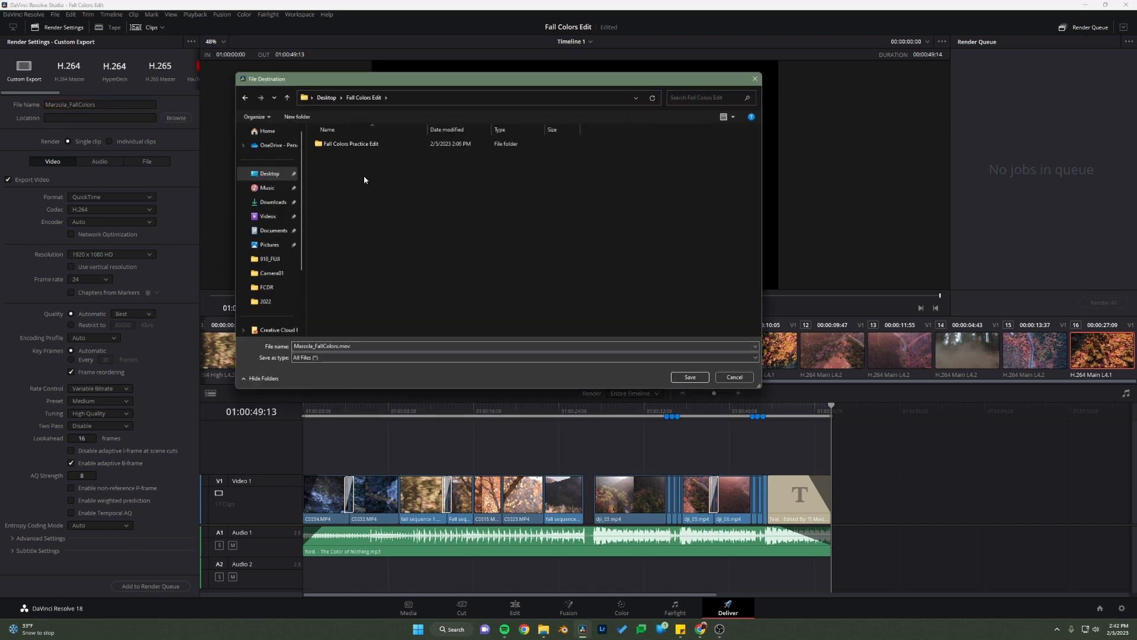
pyautogui.click(690, 378)
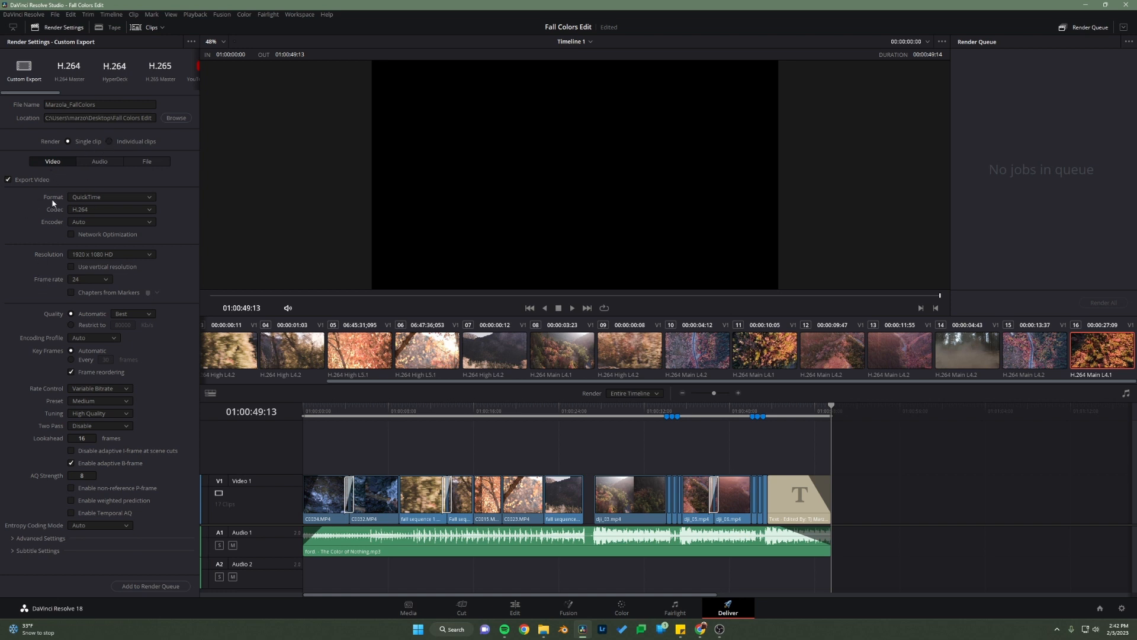
# Step: Set the export format to MP4, queue and render the timeline, and close the output folder window
pyautogui.click(97, 199)
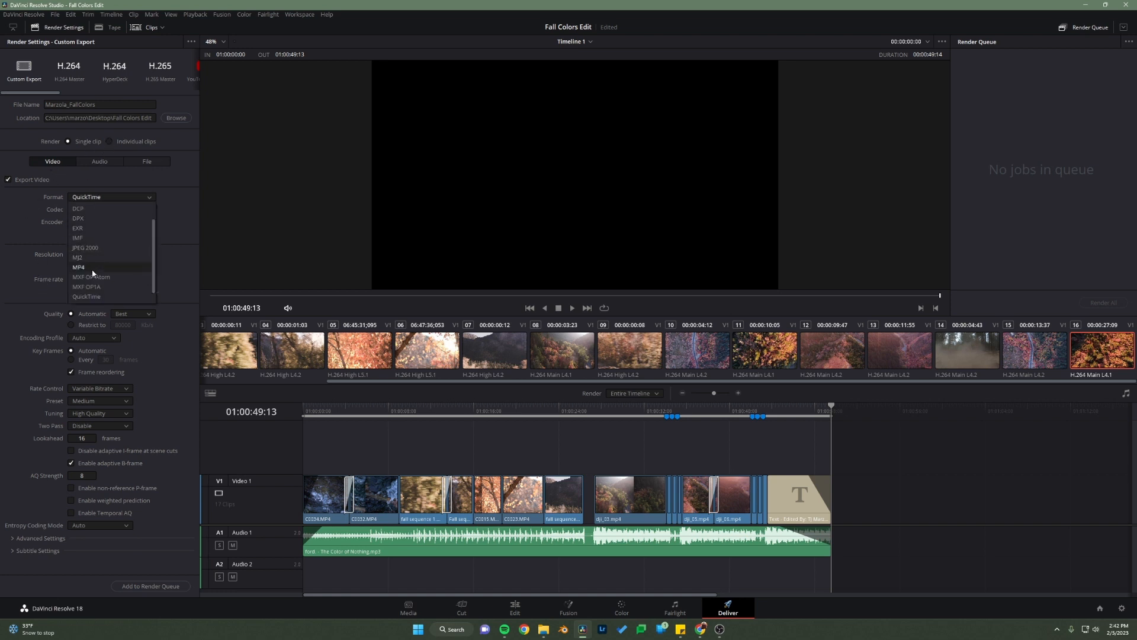
pyautogui.click(125, 276)
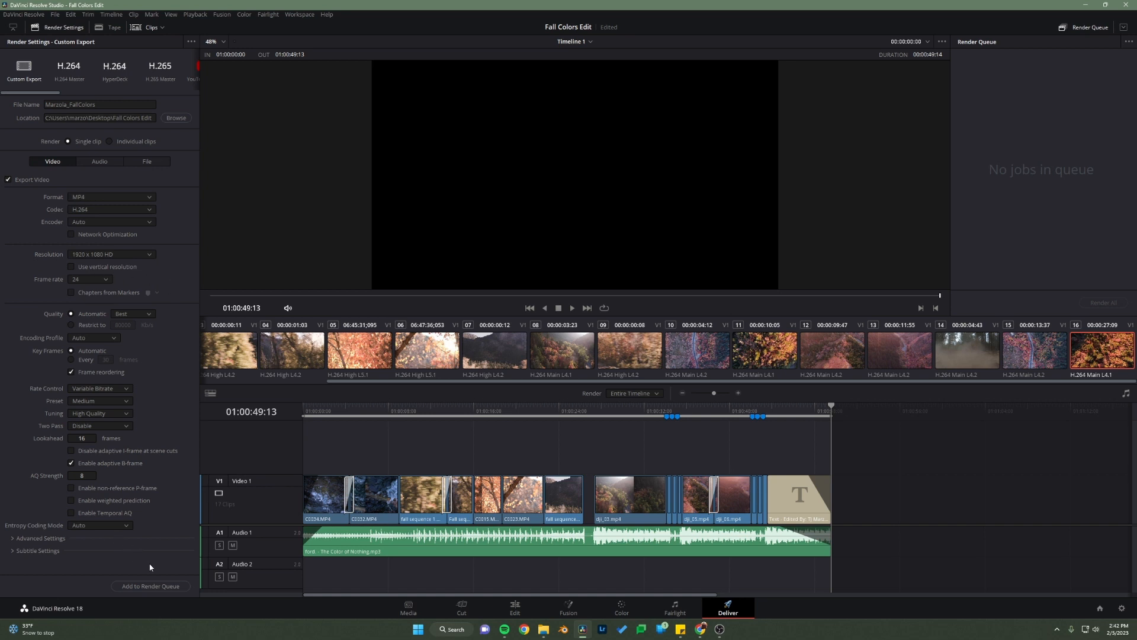
pyautogui.click(134, 587)
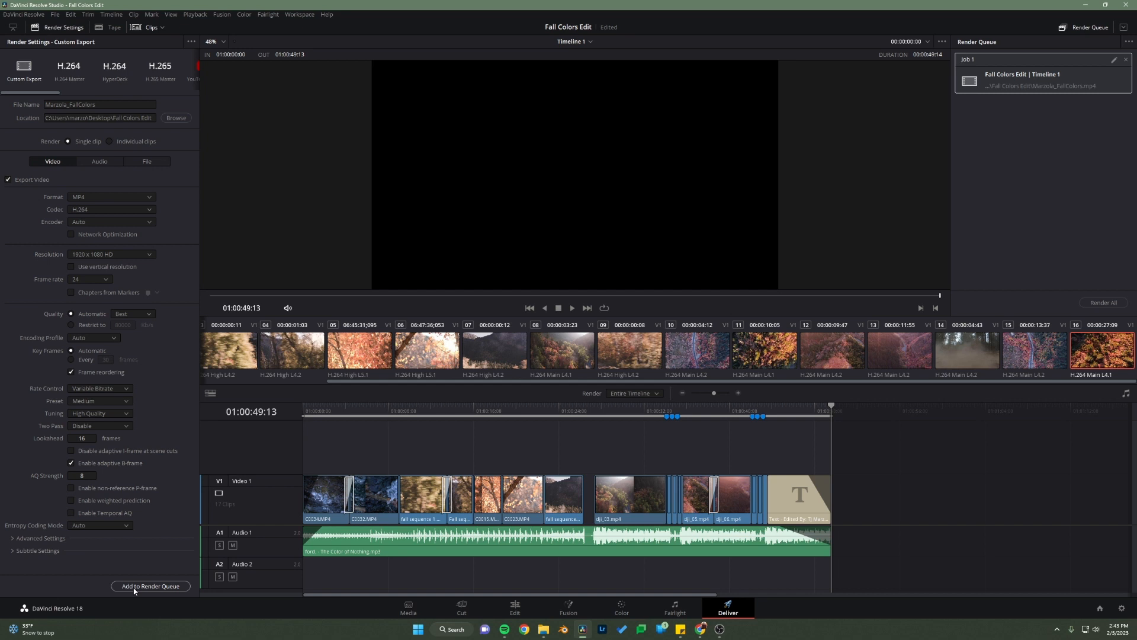
pyautogui.click(1103, 303)
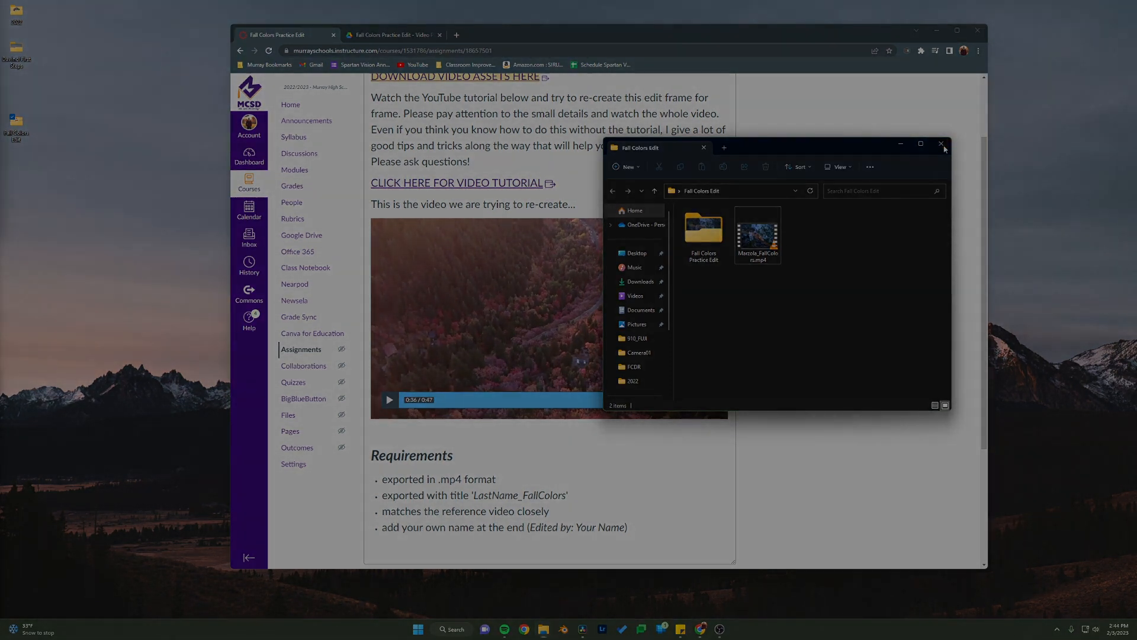
pyautogui.click(941, 144)
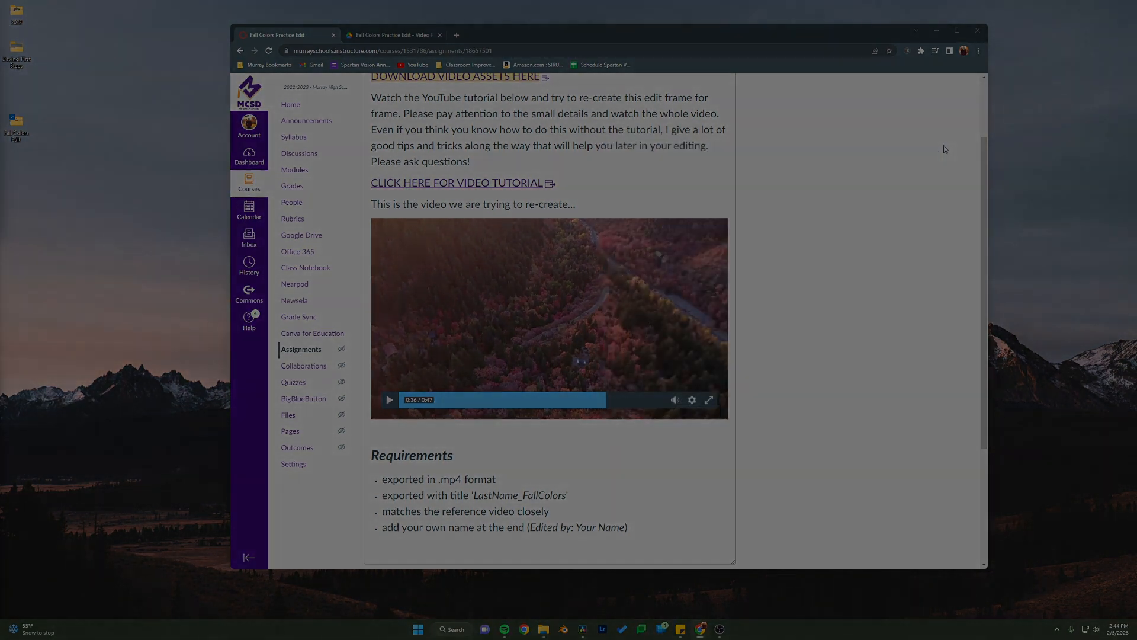